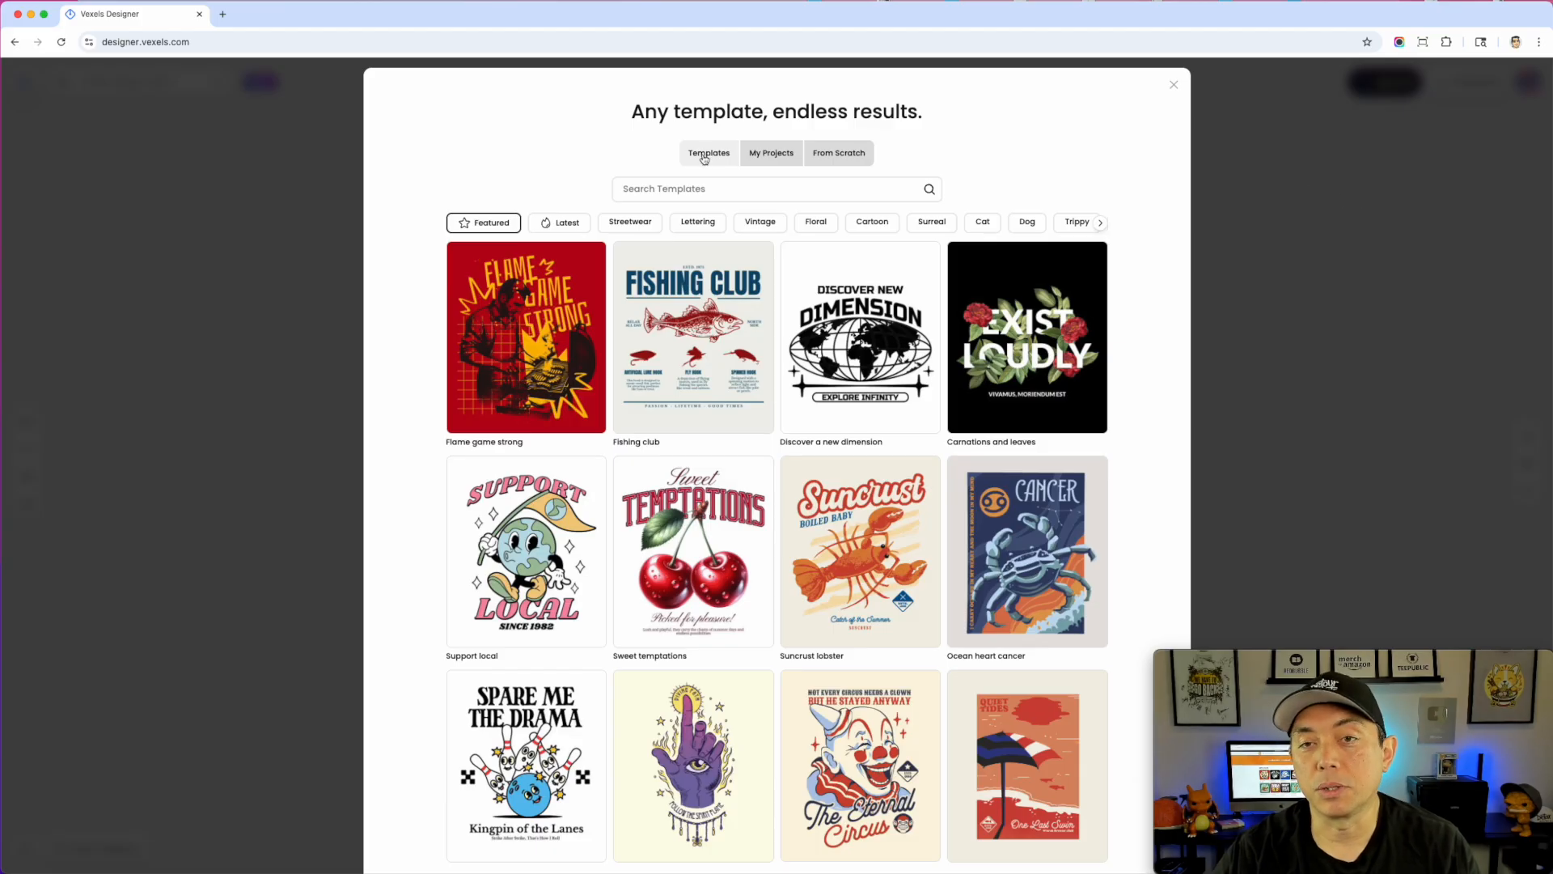
# - Look through the featured templates, the saved projects and the blank product sizes for starting a design
pyautogui.scroll(-5, 1017, 469)
pyautogui.scroll(-5, 1017, 468)
pyautogui.scroll(10, 1017, 473)
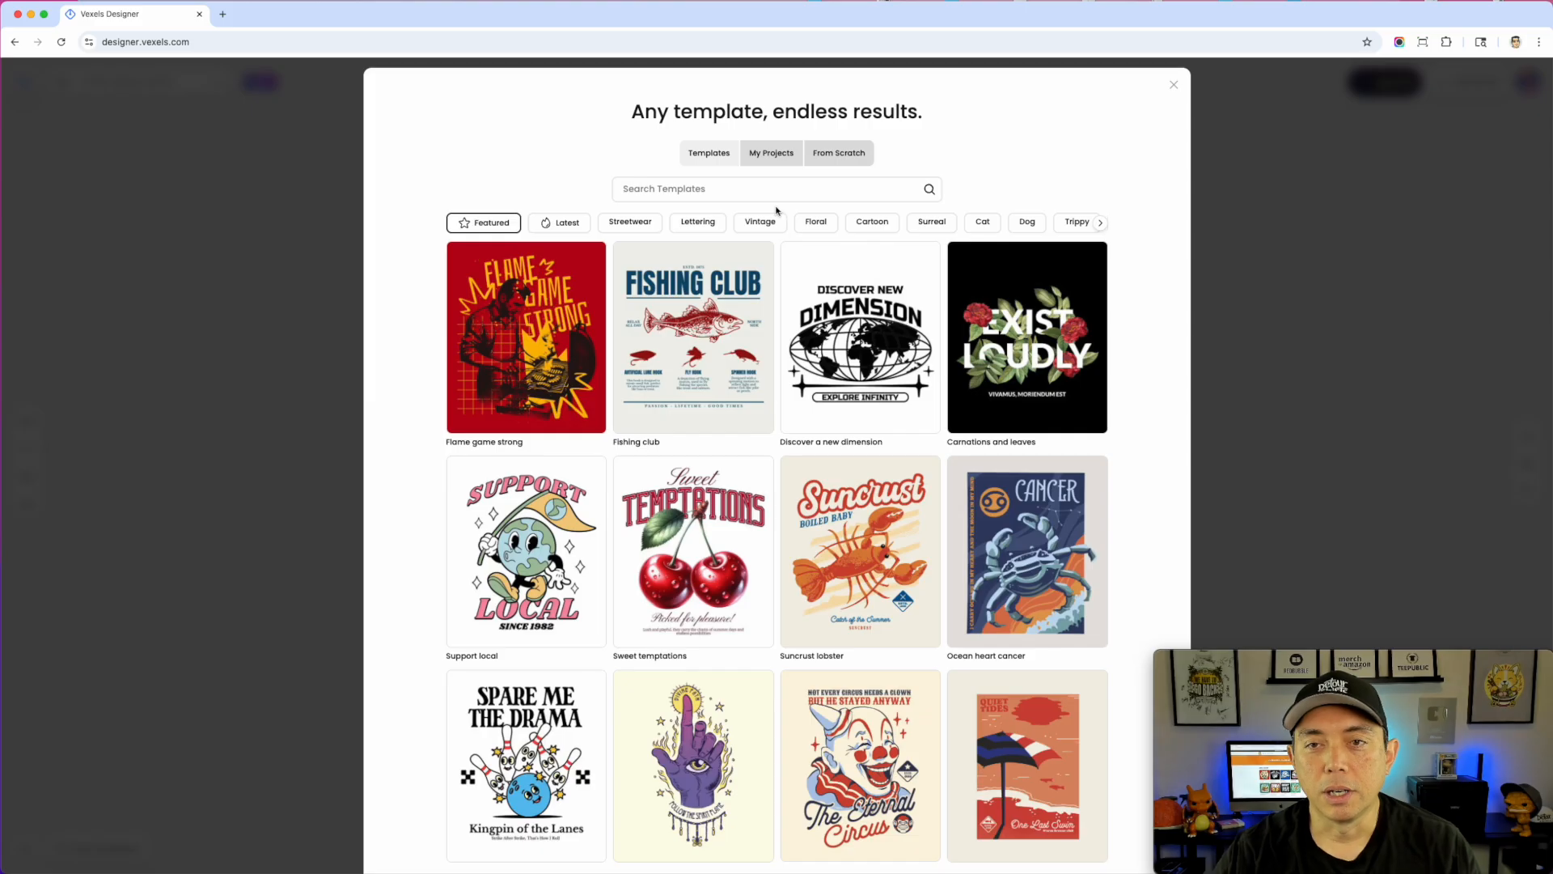
pyautogui.click(771, 153)
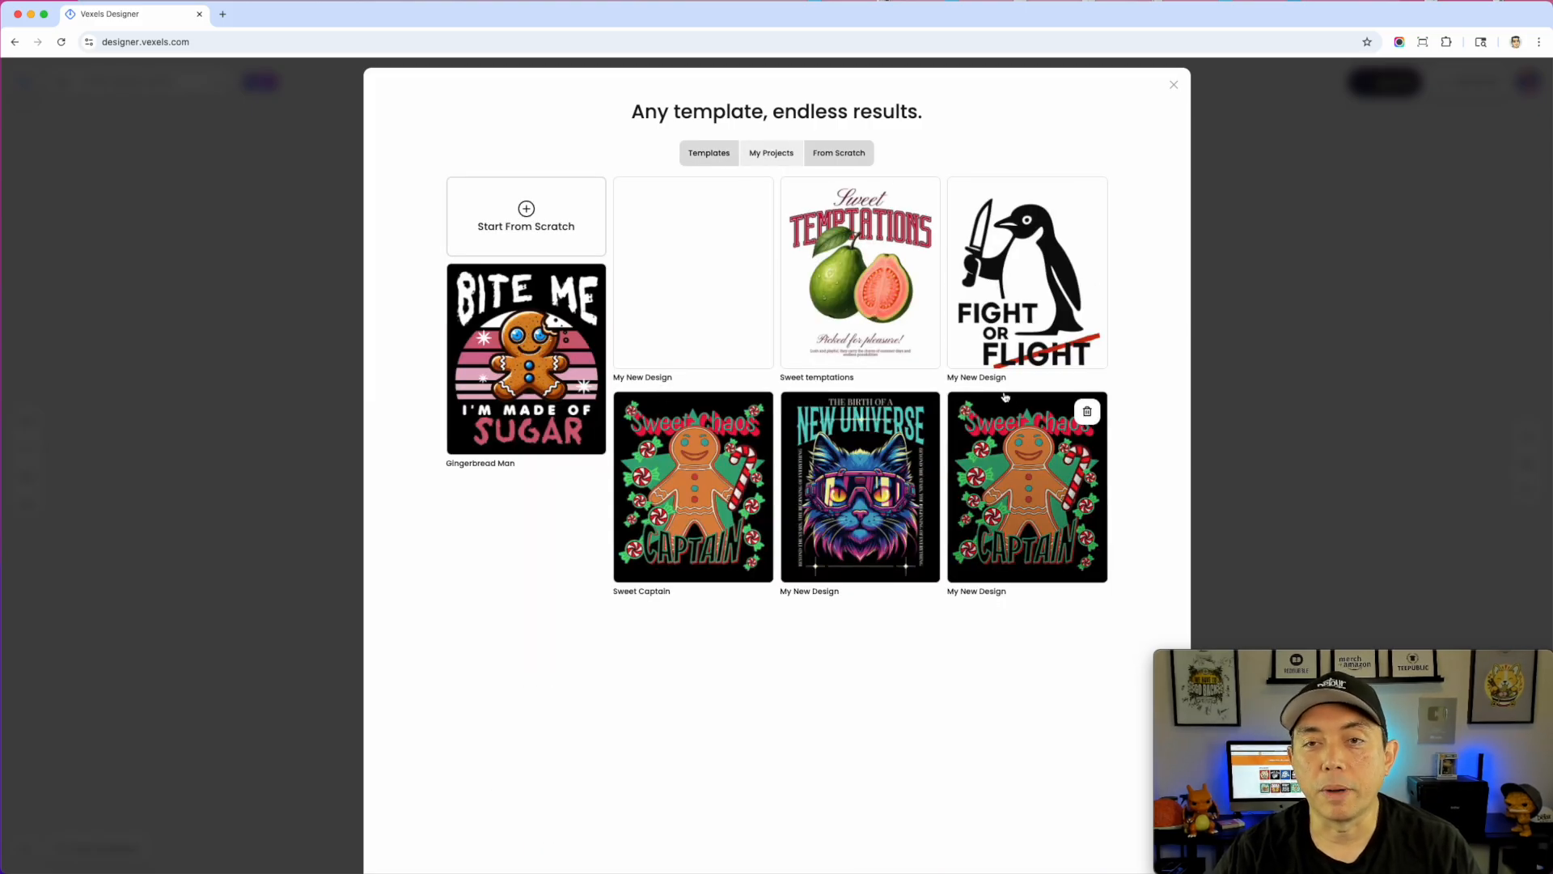
pyautogui.click(854, 158)
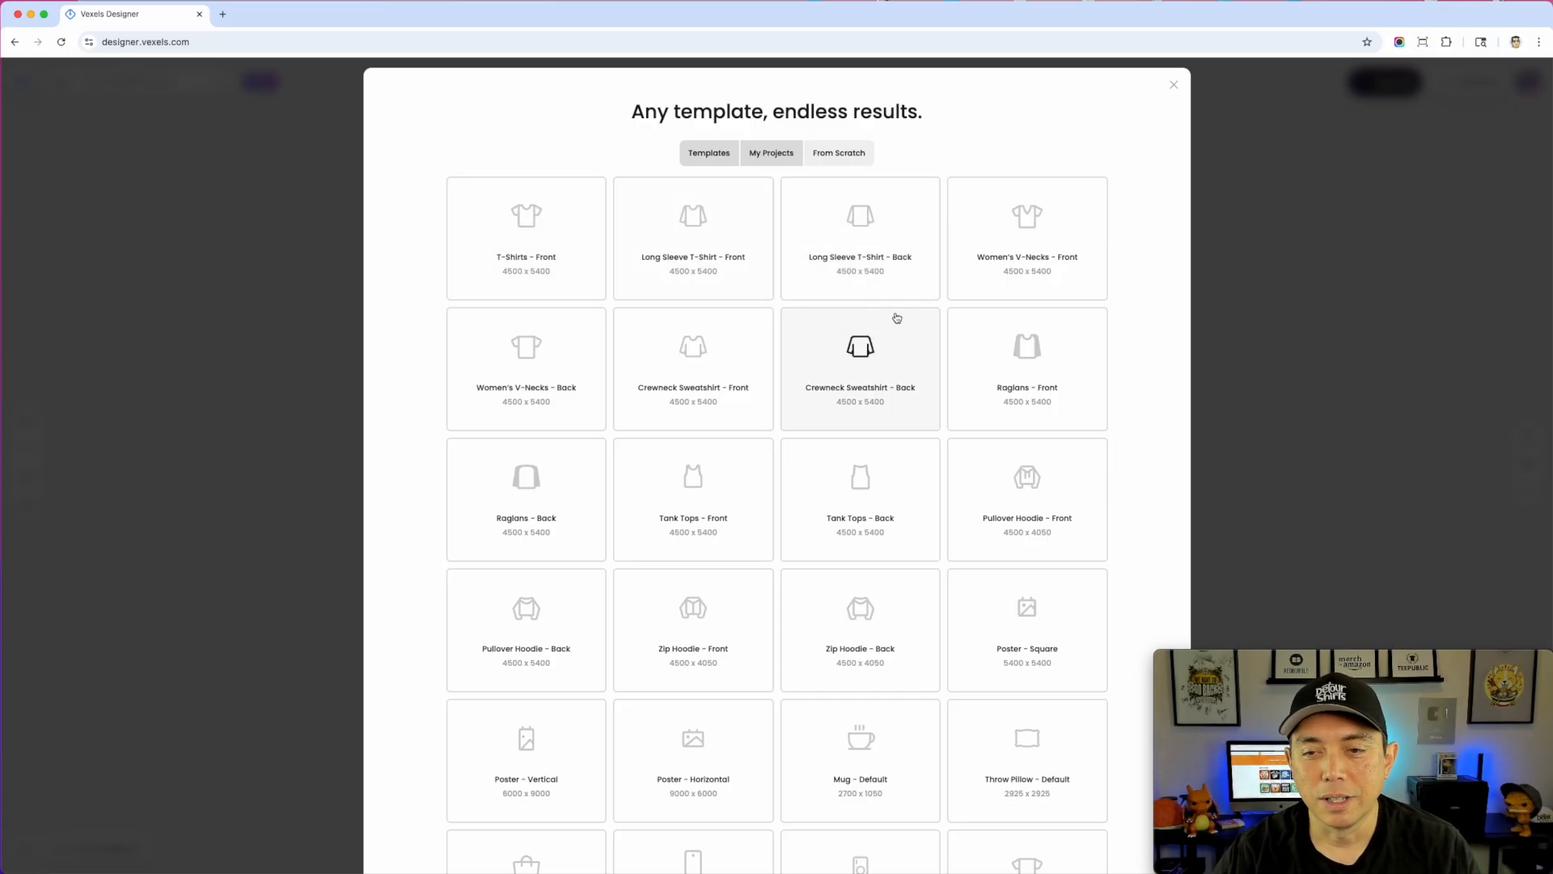
pyautogui.scroll(-2, 984, 402)
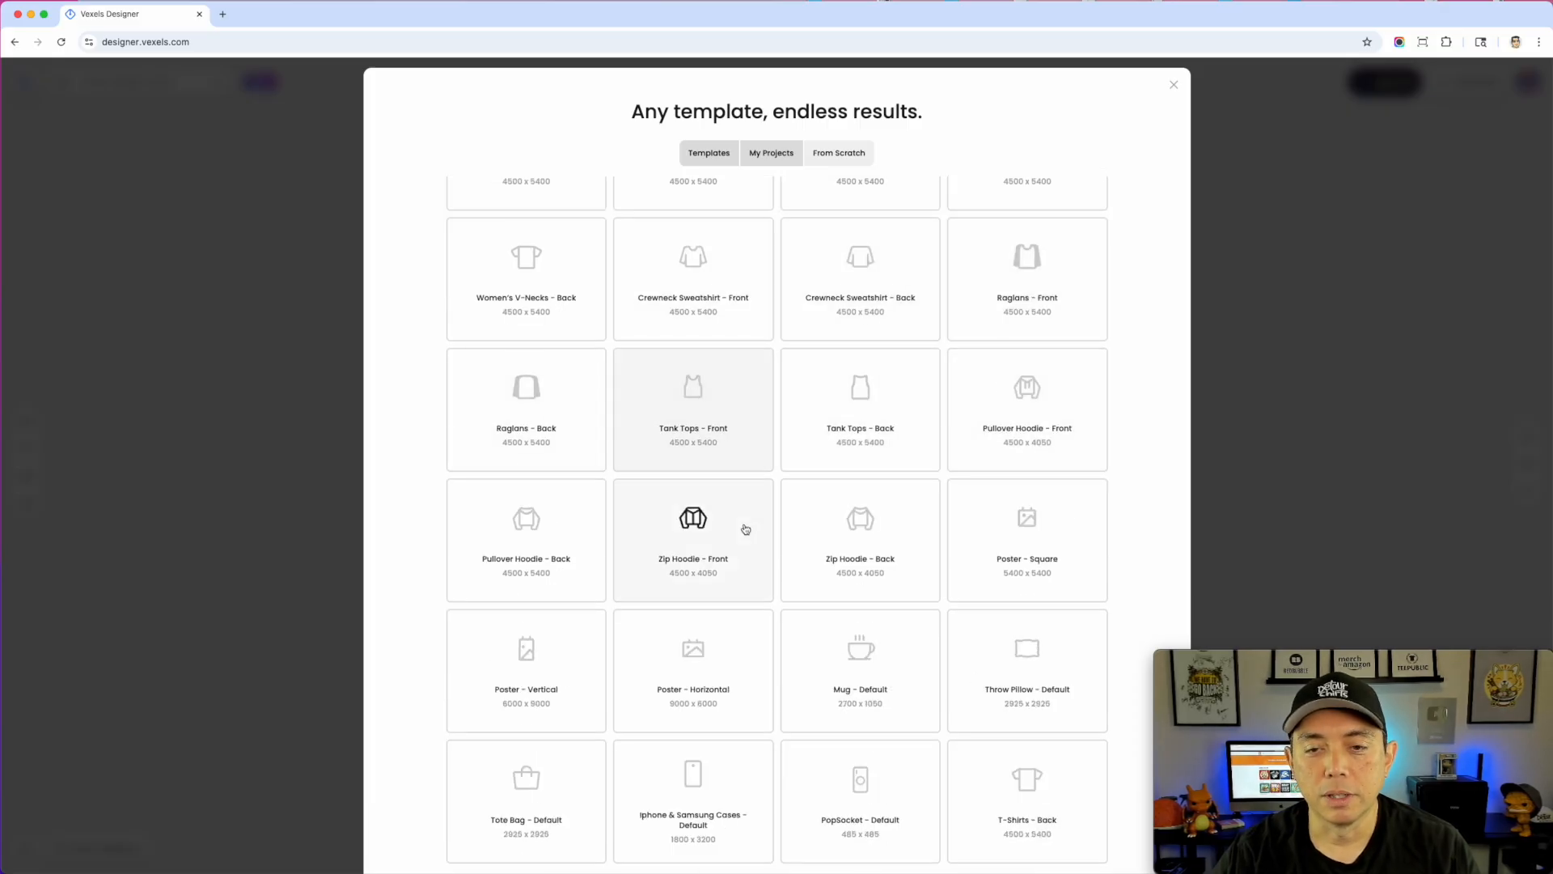
pyautogui.scroll(2, 743, 530)
pyautogui.click(708, 153)
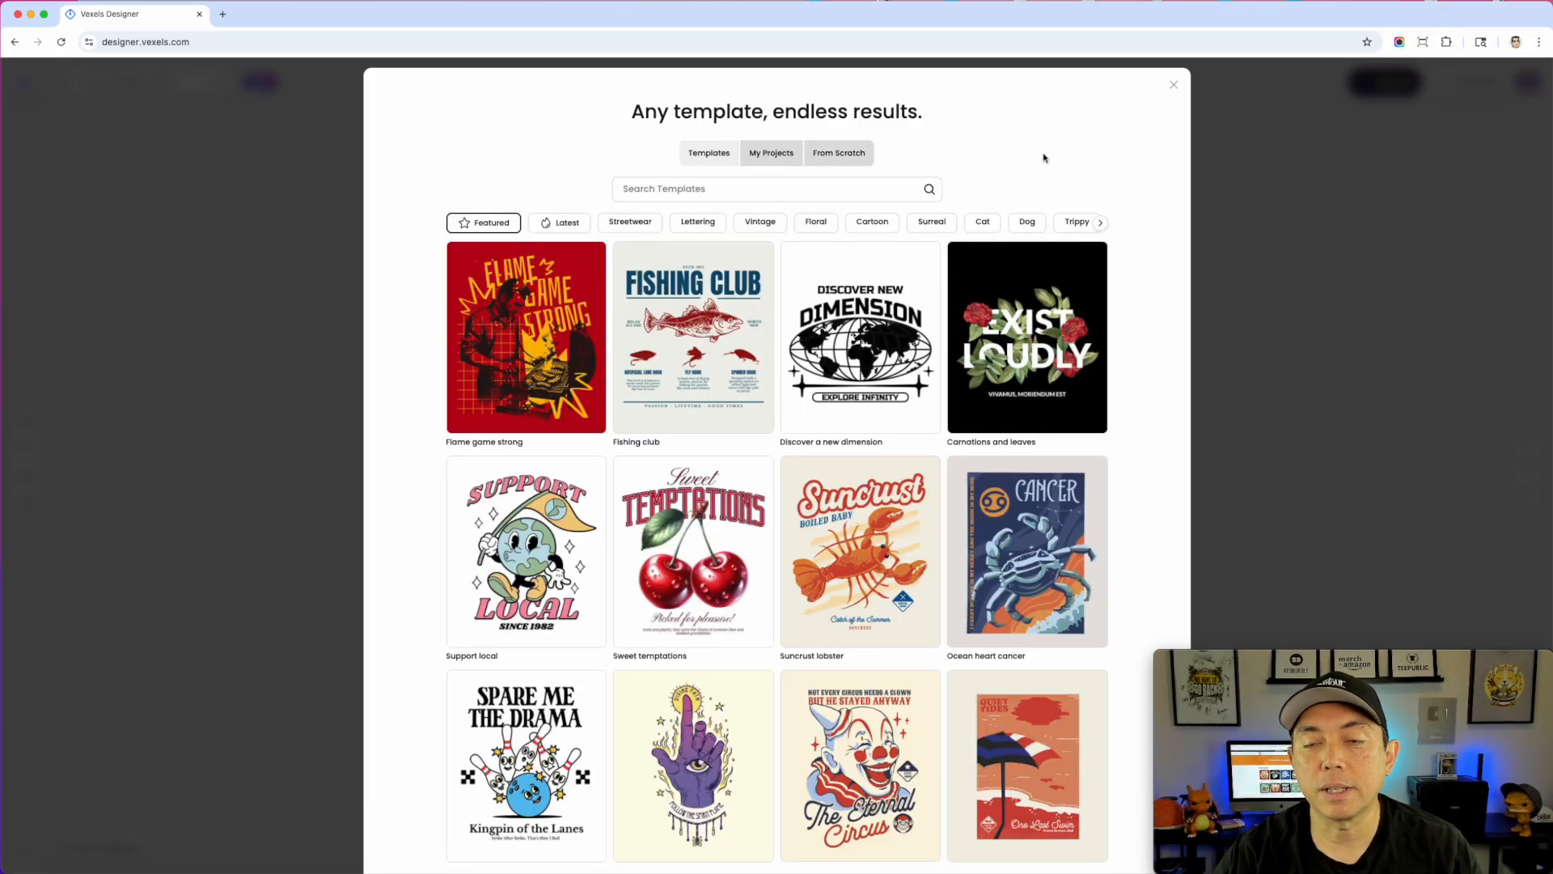
# - Browse the Latest, Streetwear, Lettering, Vintage, Floral and Cartoon template categories, examining the Cartoon designs in more depth
pyautogui.click(699, 193)
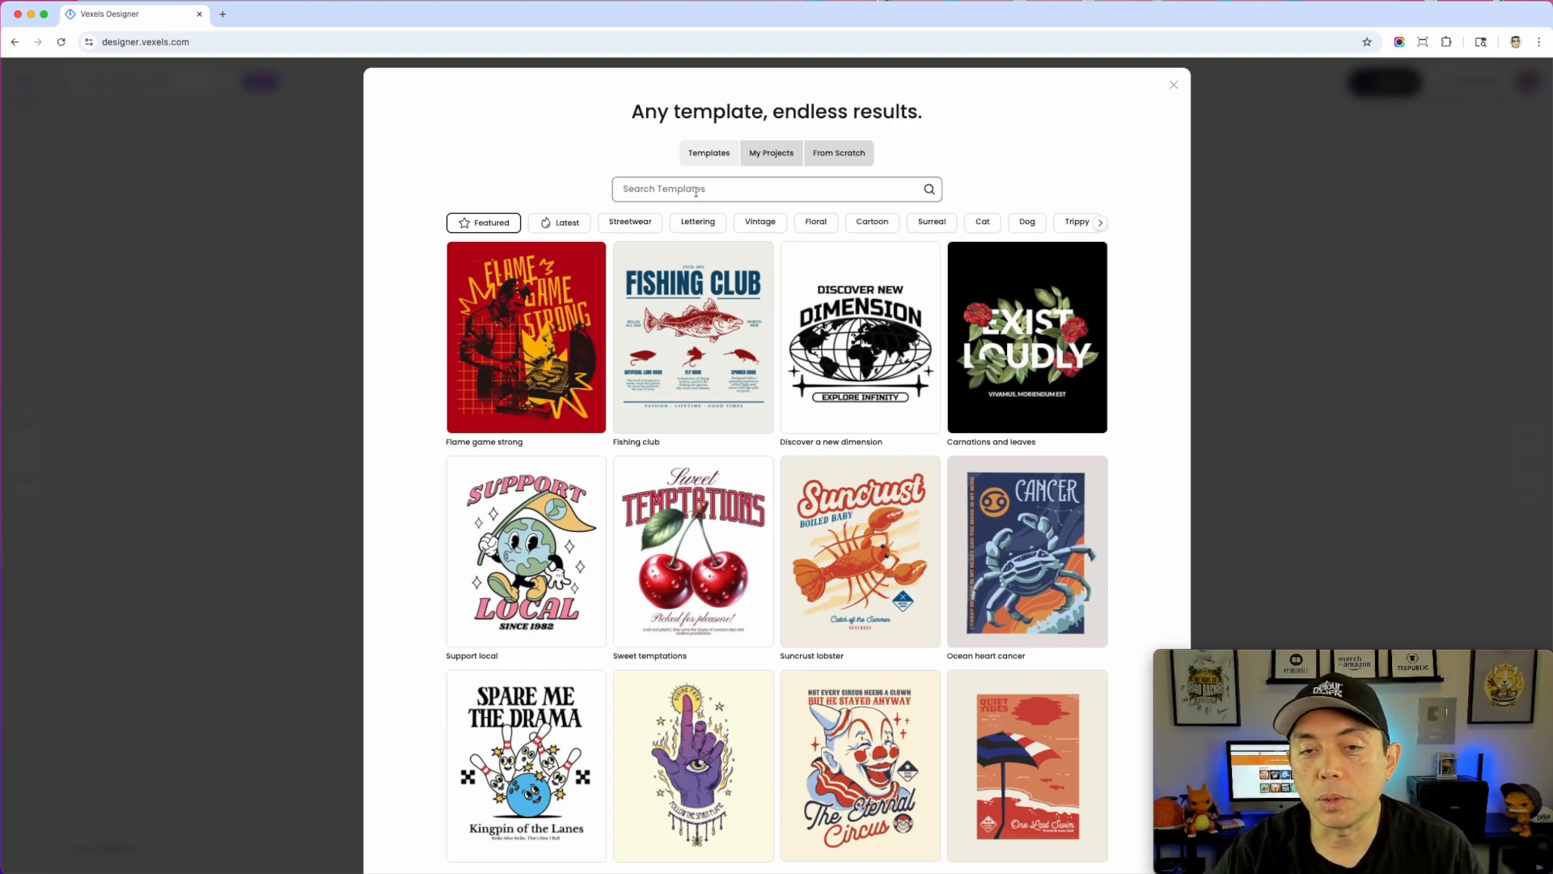
pyautogui.click(562, 226)
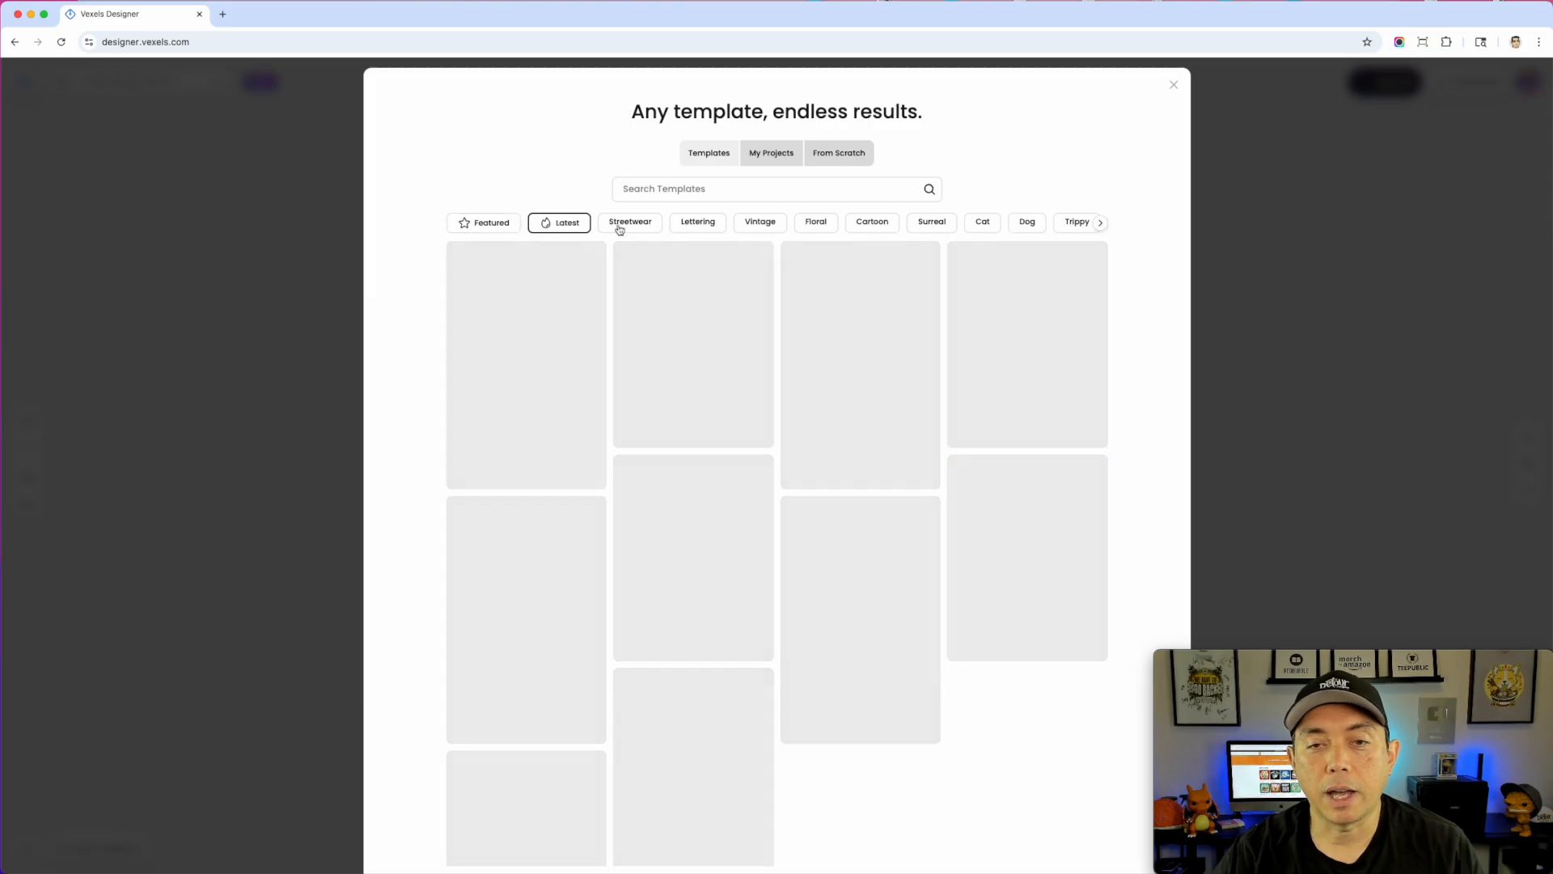
pyautogui.click(654, 227)
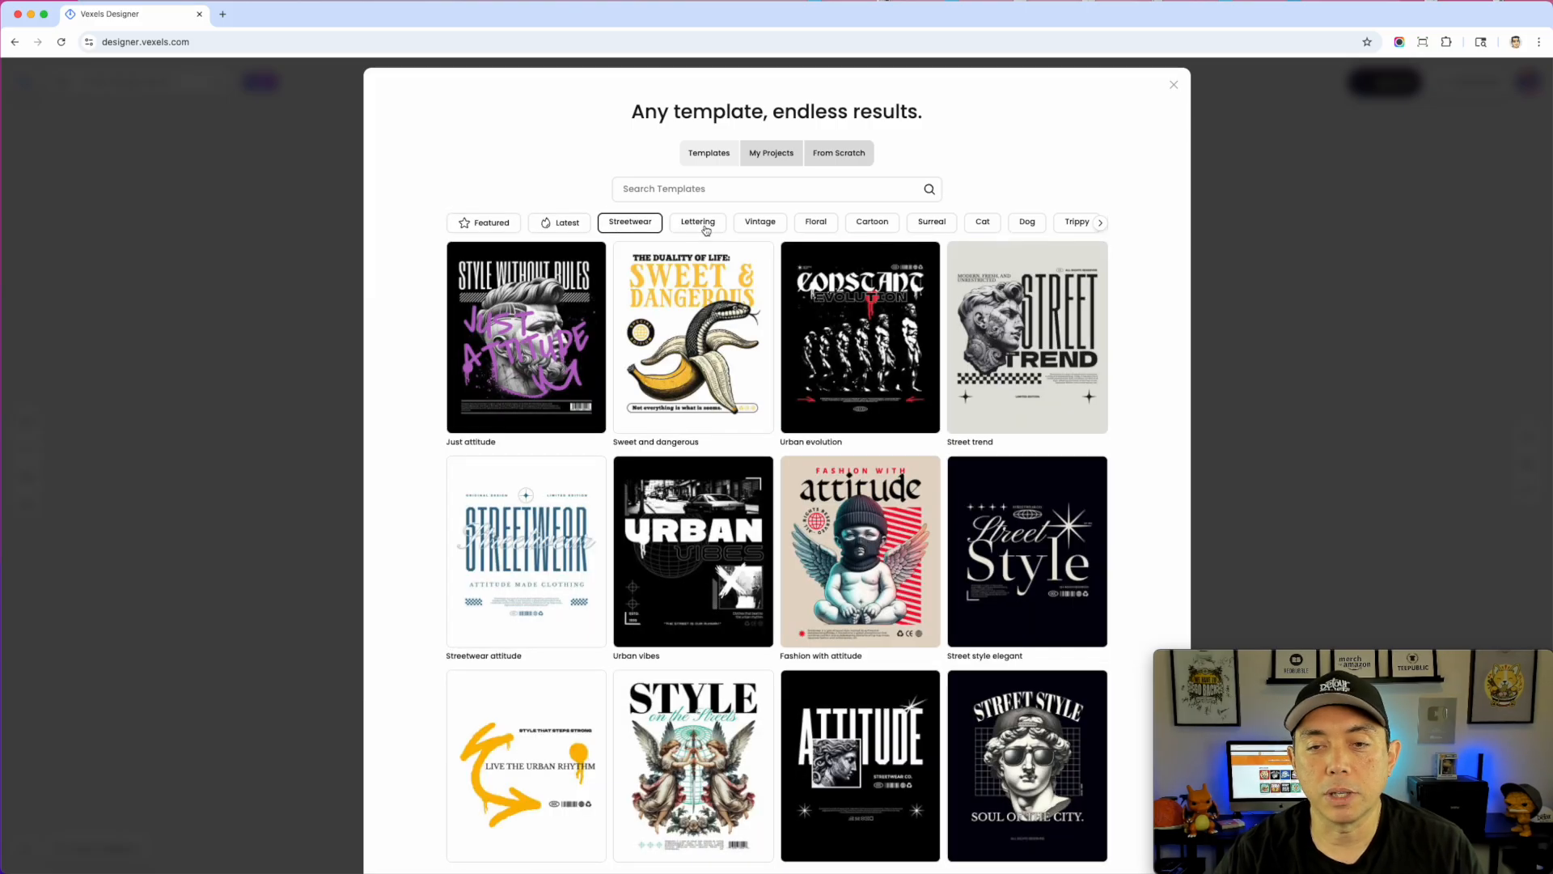
pyautogui.click(706, 226)
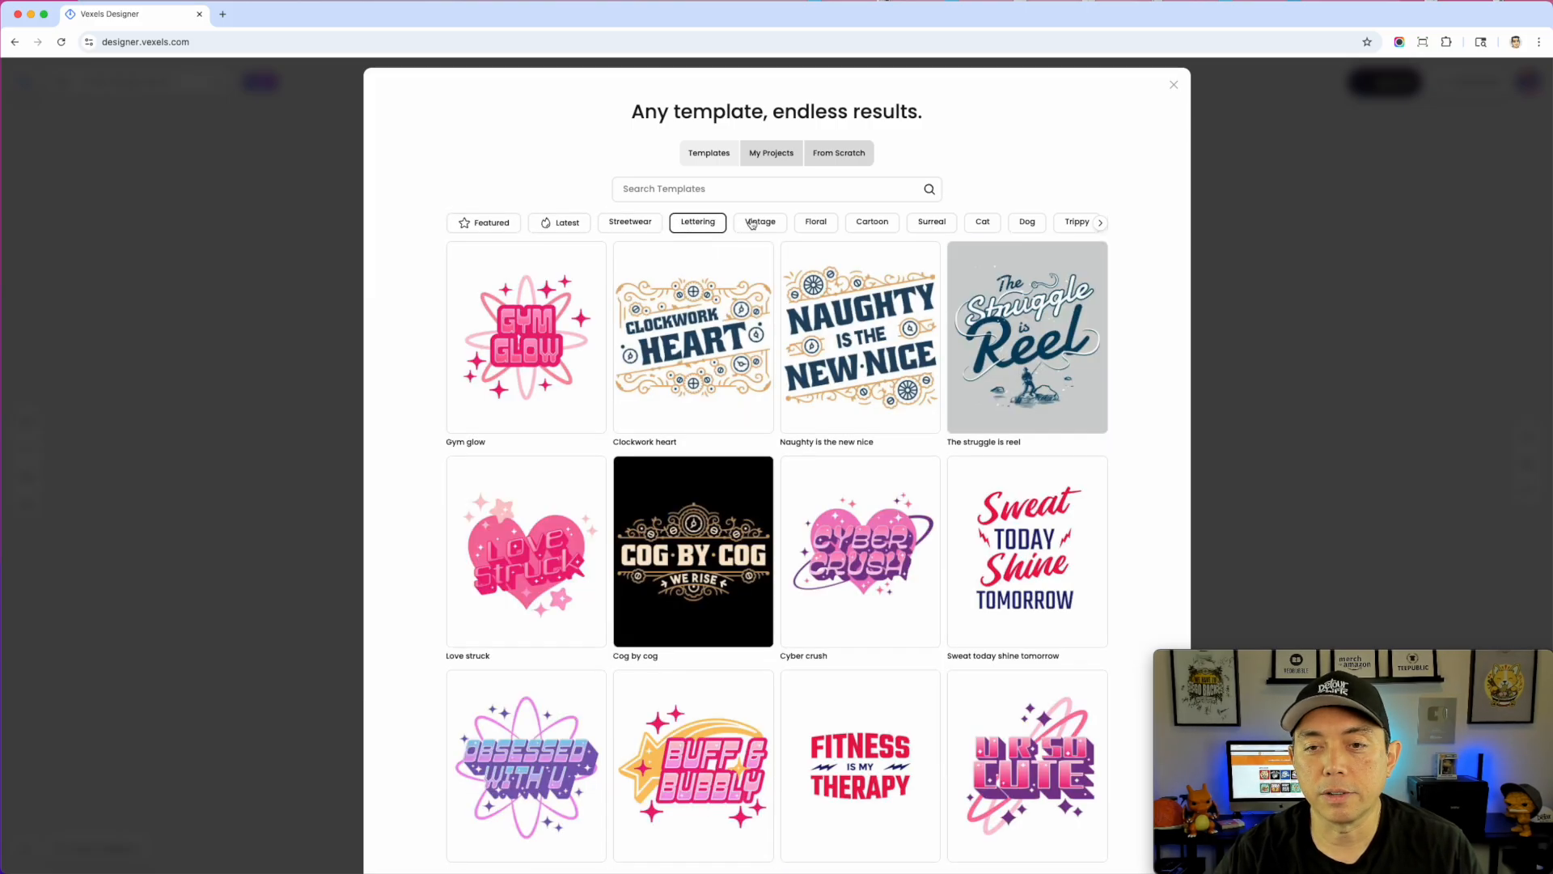
pyautogui.click(764, 223)
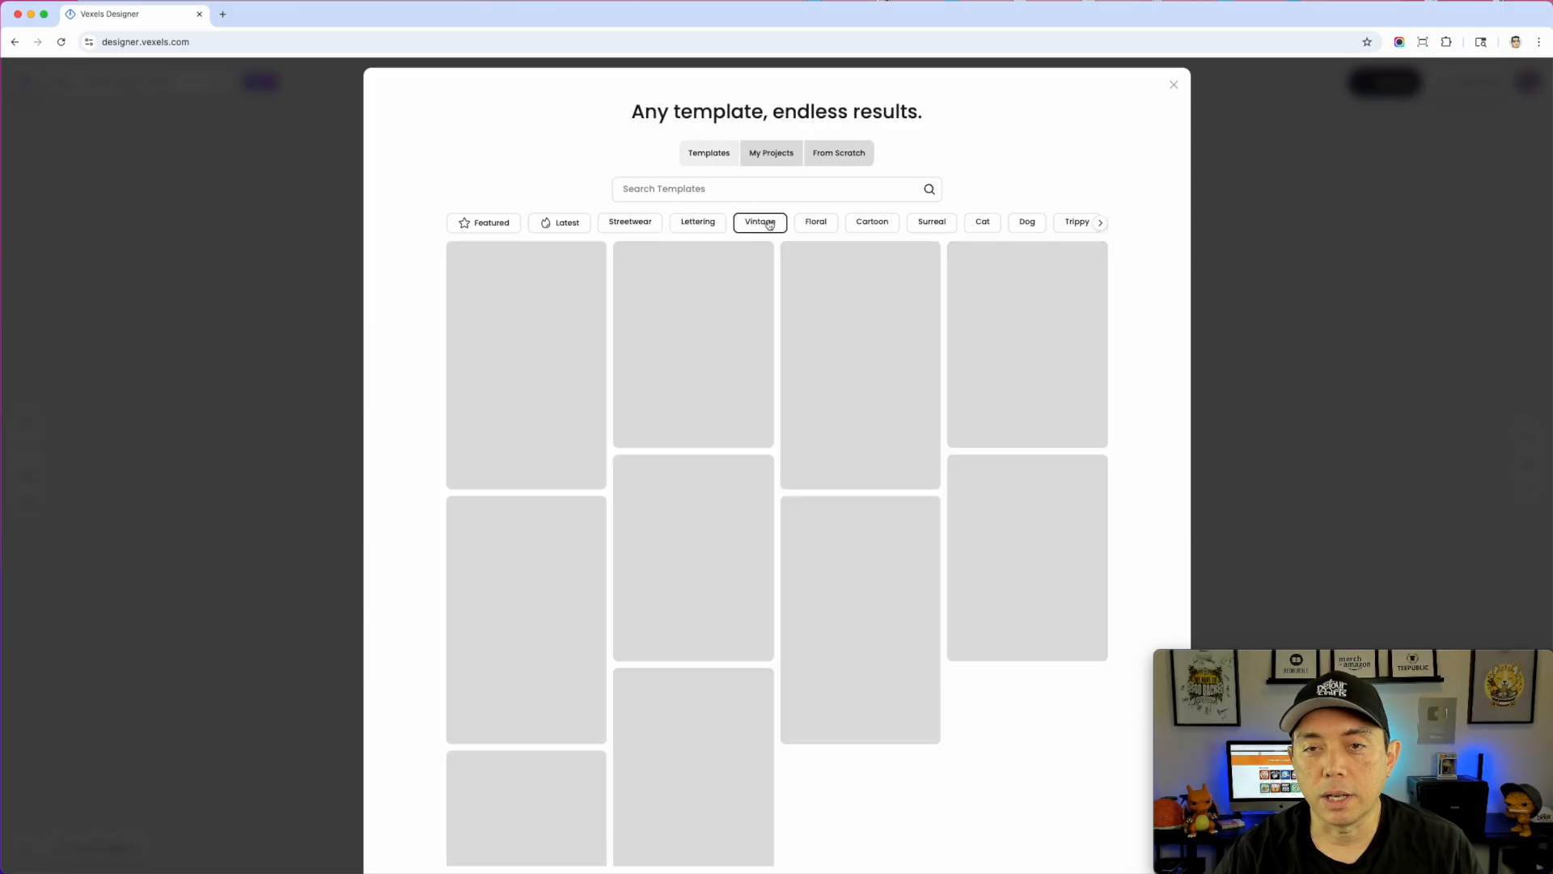
pyautogui.click(815, 224)
pyautogui.click(877, 223)
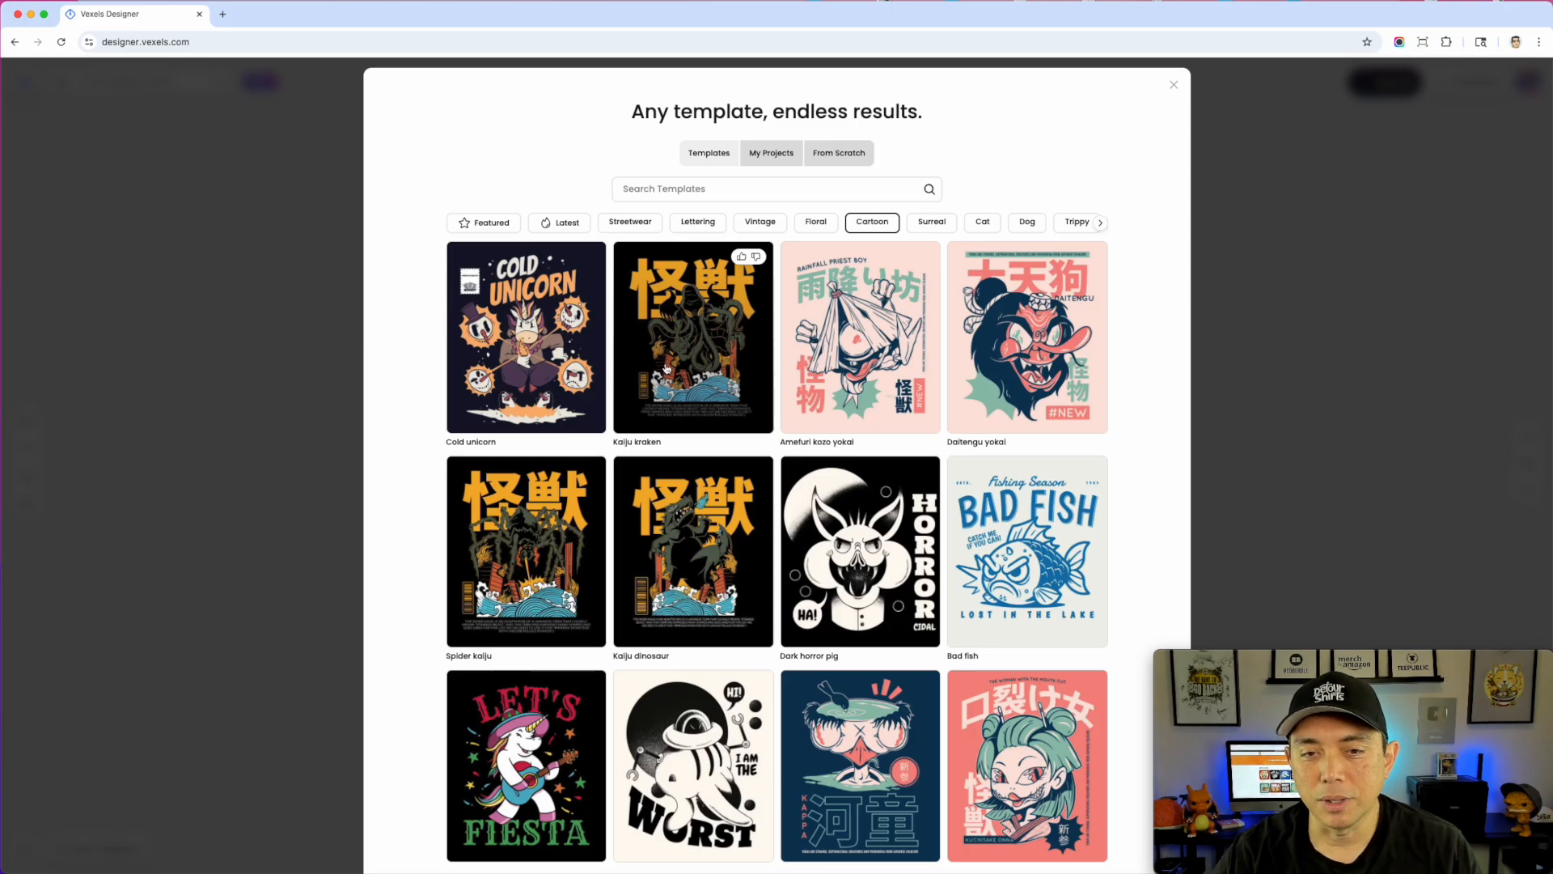
pyautogui.scroll(-1, 1052, 551)
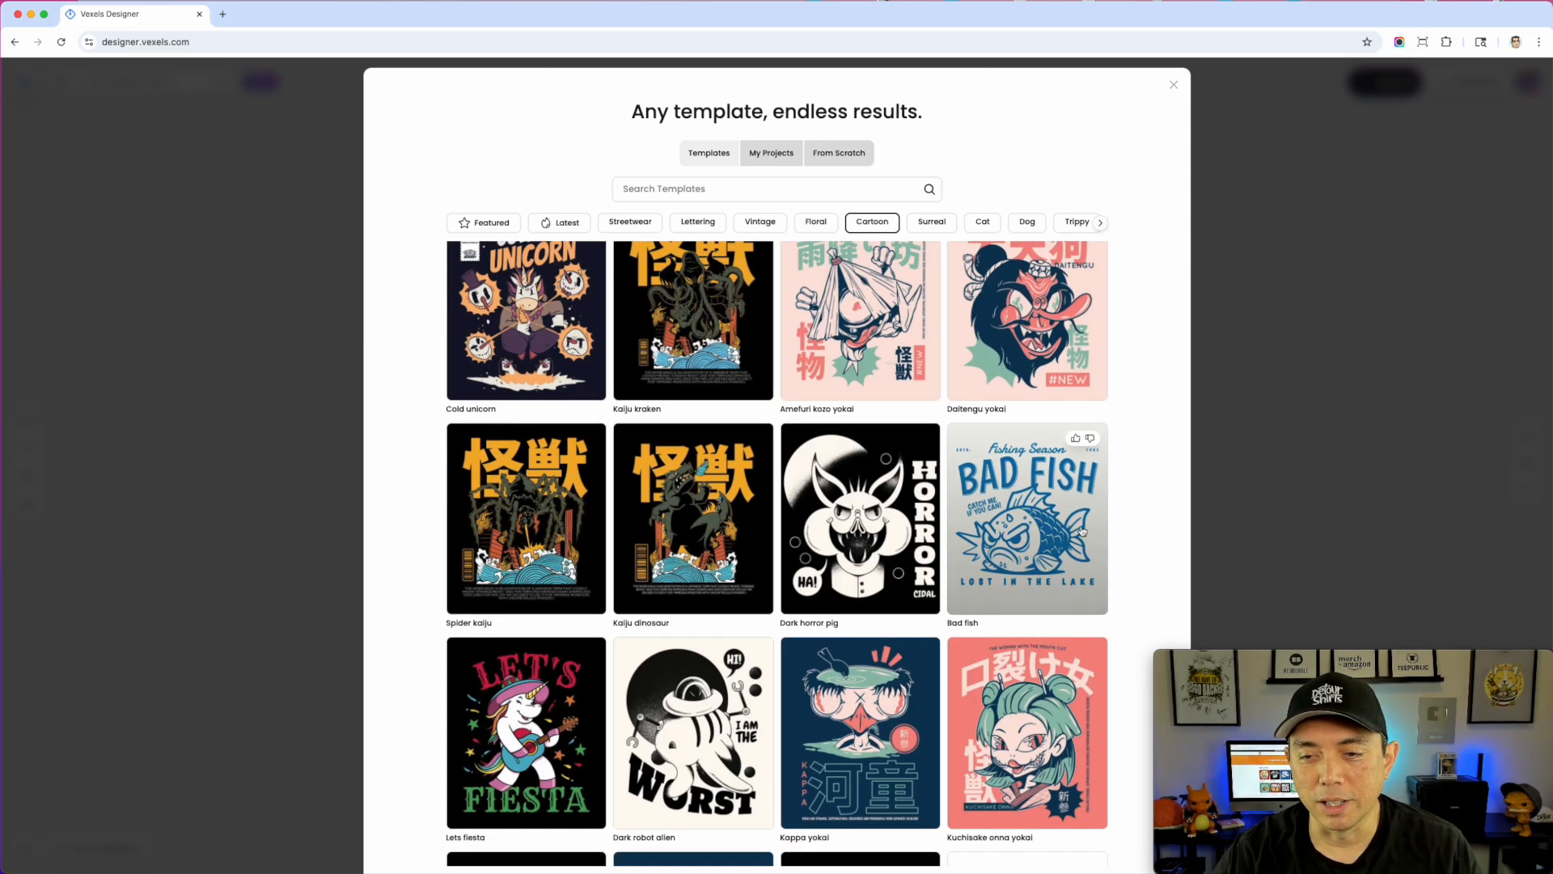
pyautogui.scroll(-3, 1056, 549)
pyautogui.scroll(-6, 1051, 445)
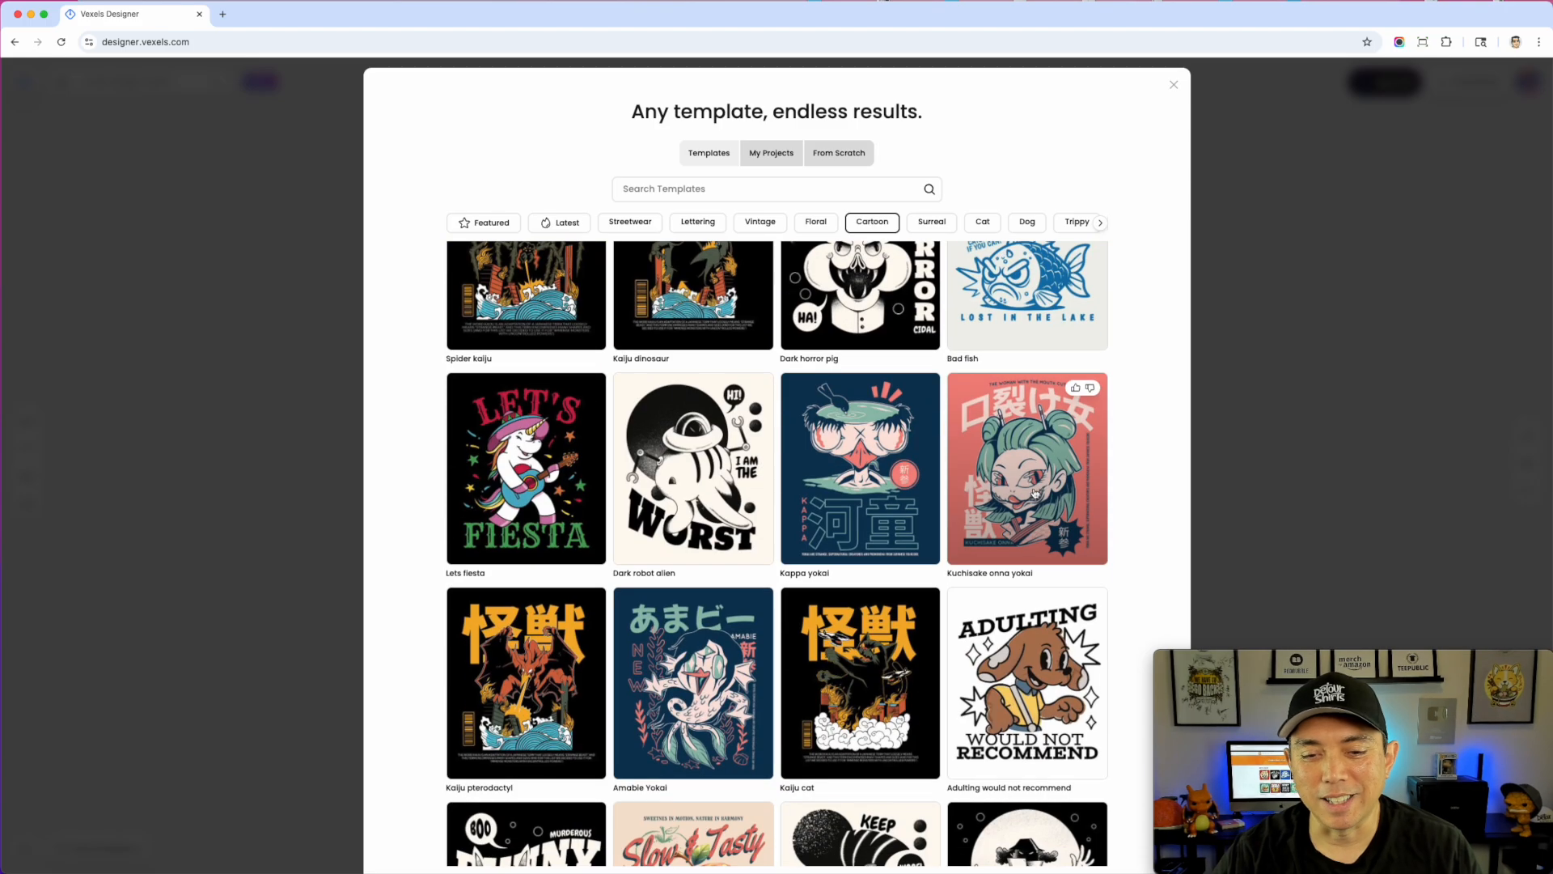
pyautogui.scroll(10, 1016, 531)
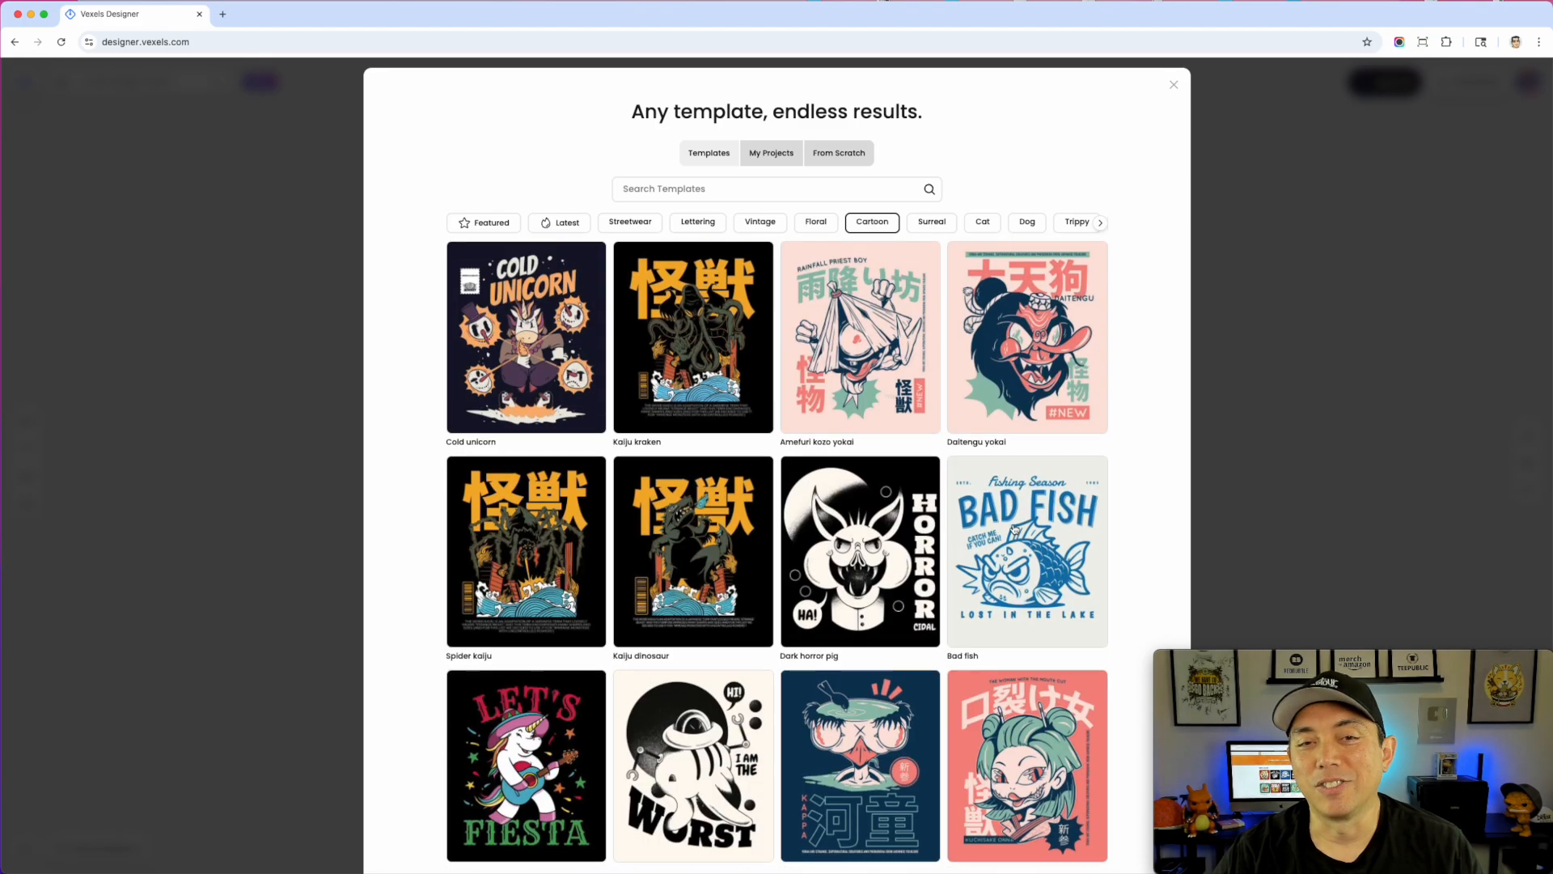
# - Open the Sweet temptations cherry design from the Featured templates
pyautogui.click(485, 224)
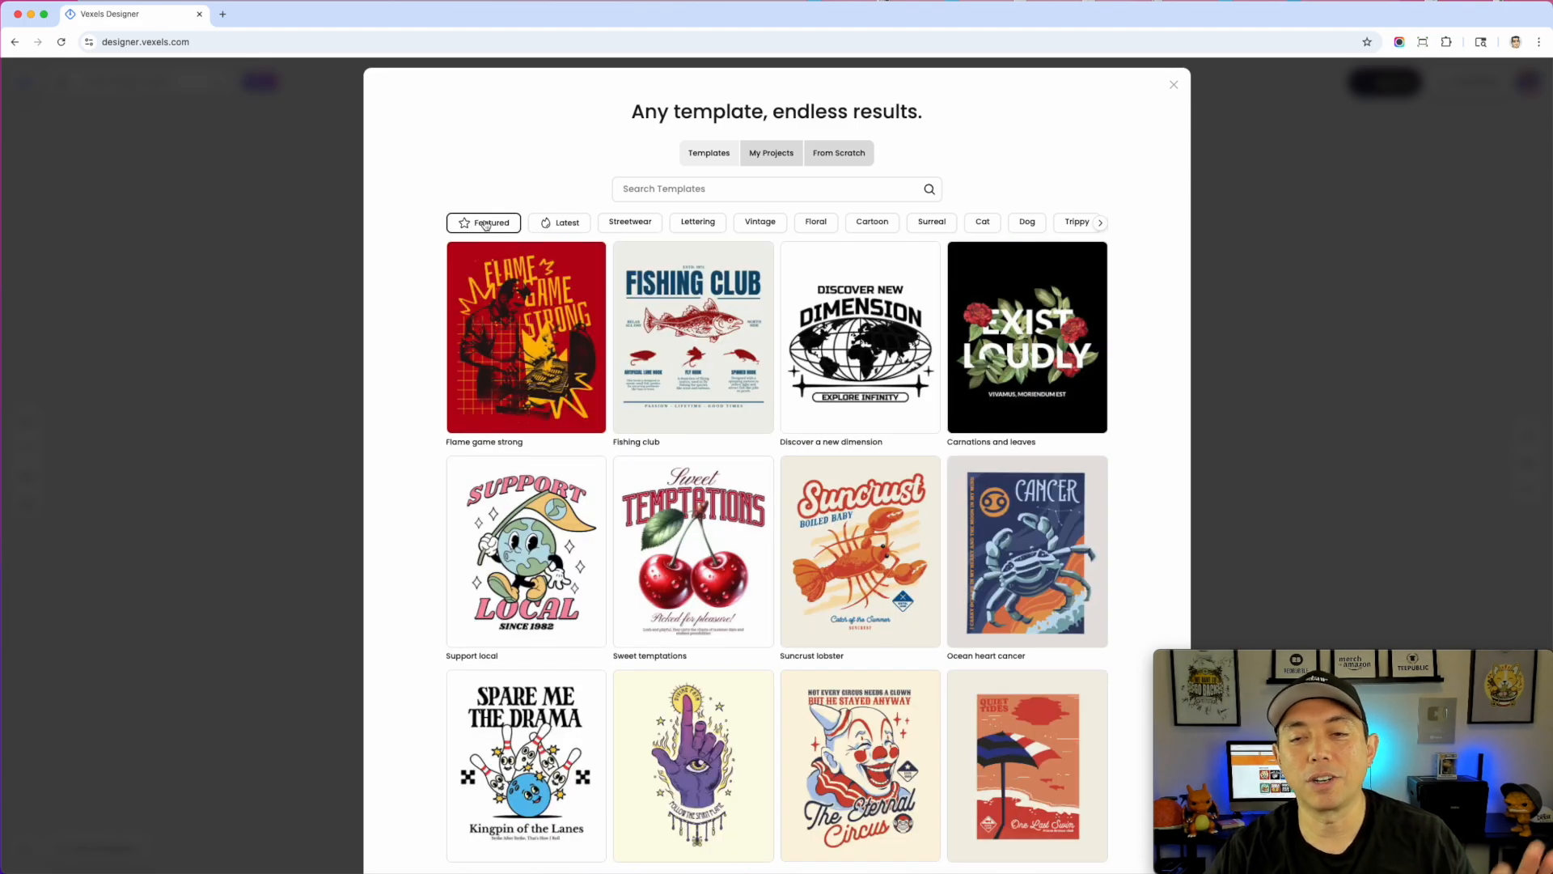
pyautogui.moveTo(671, 517)
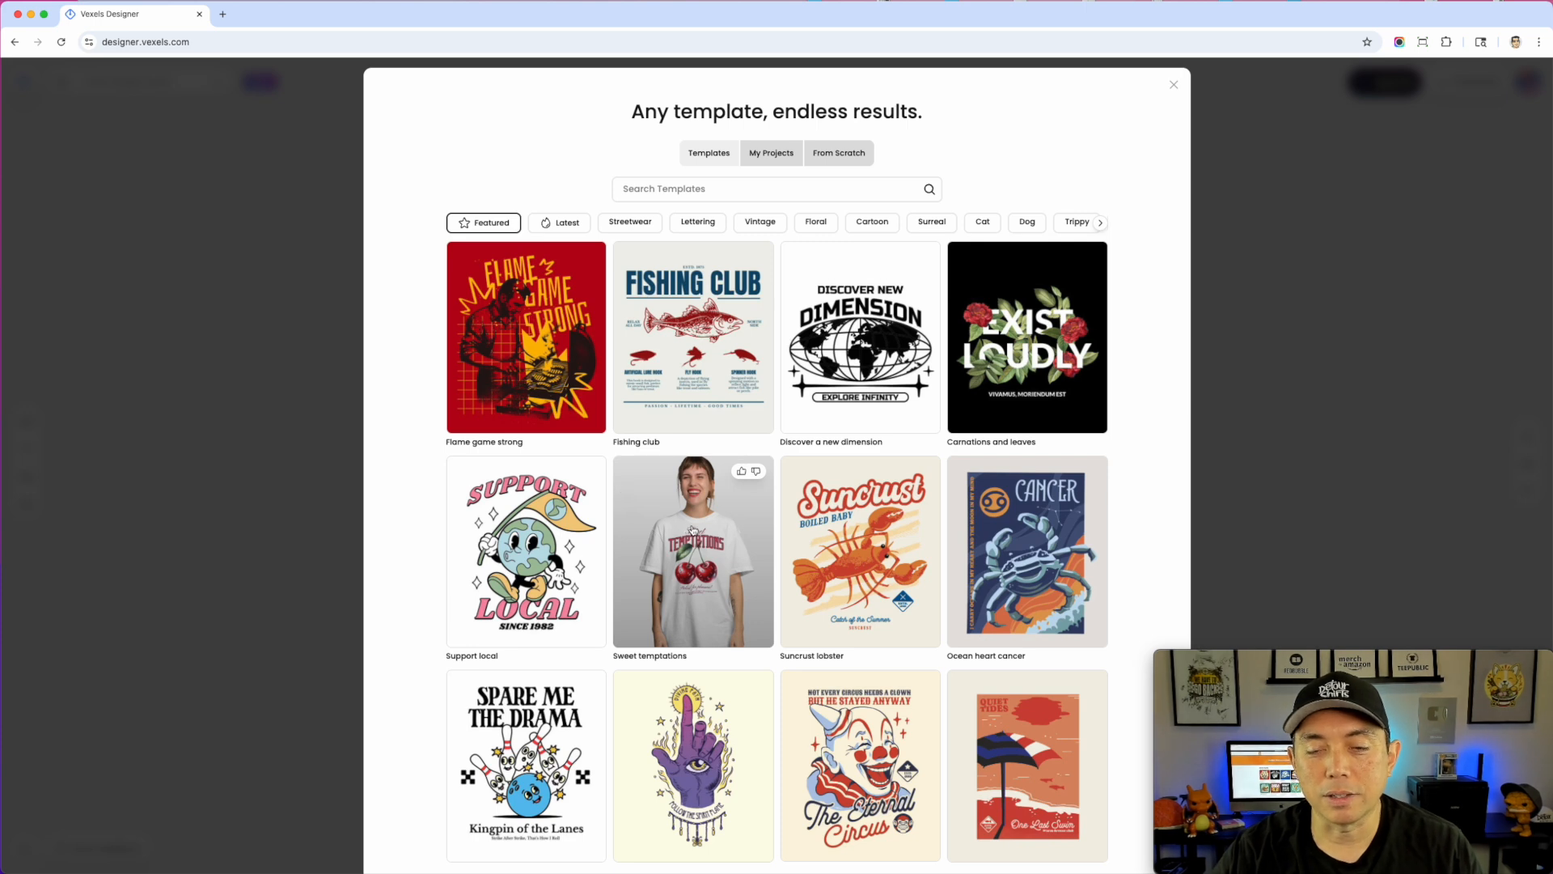
pyautogui.click(692, 531)
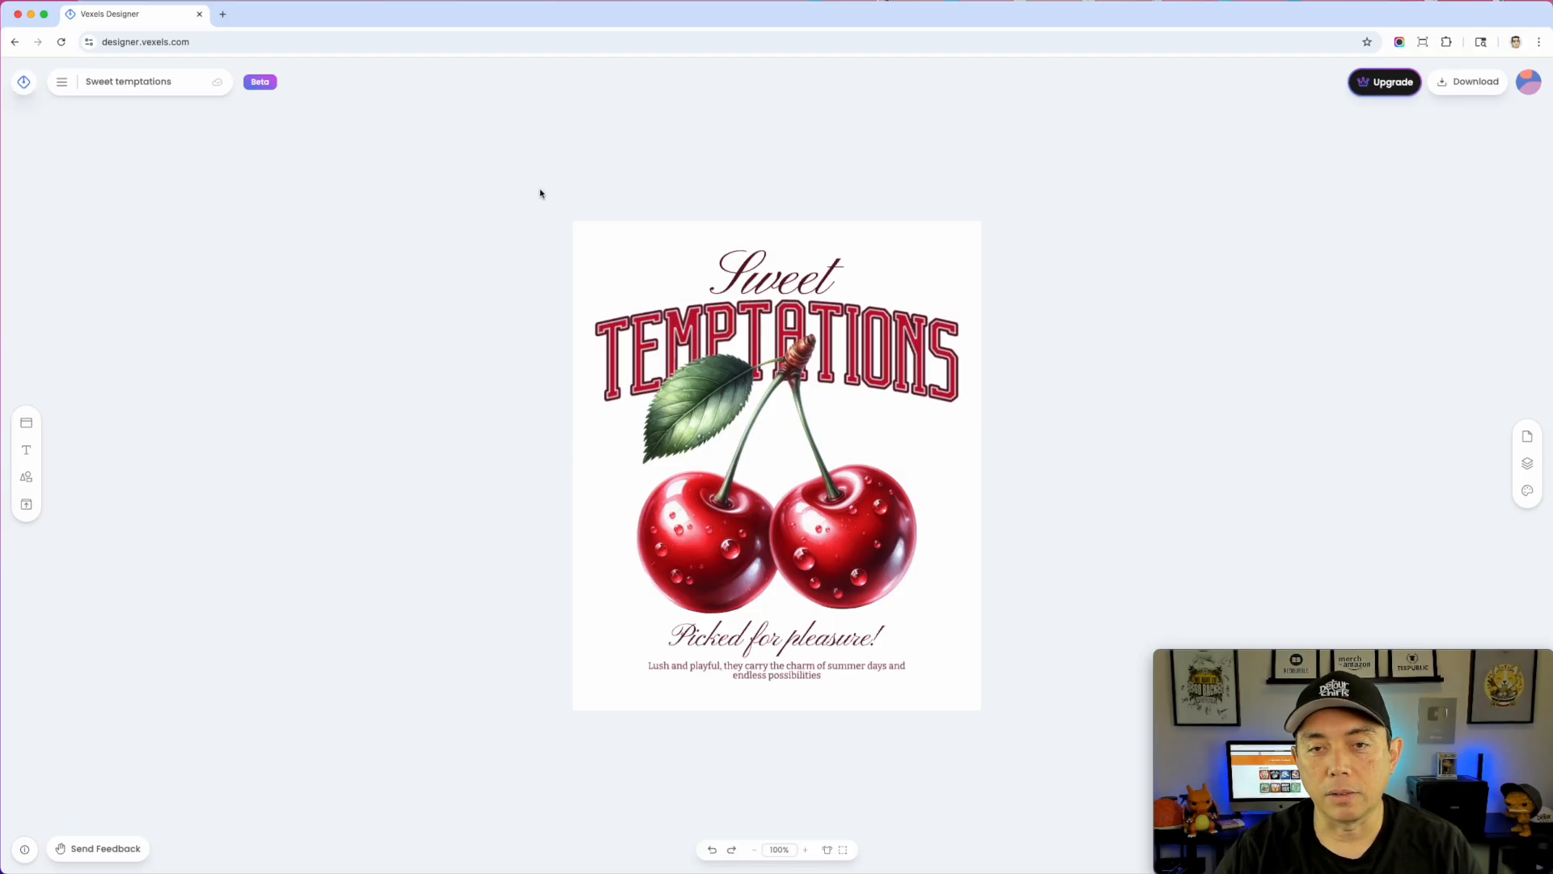
# - Show the dashed artboard boundary and preview the cherry design with and without the T-shirt outline
pyautogui.click(845, 852)
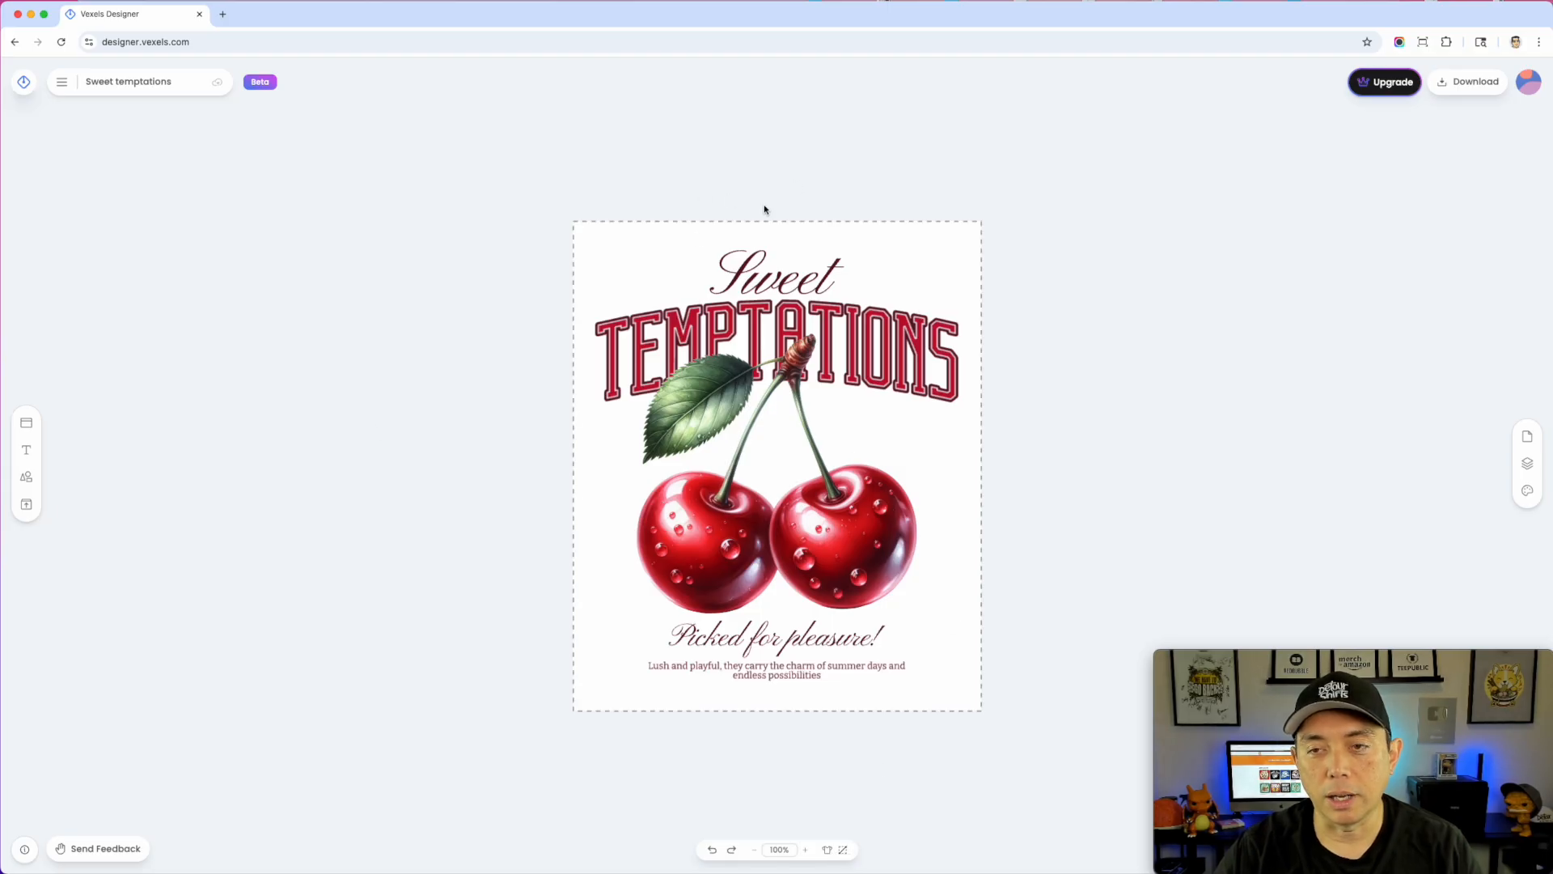
pyautogui.click(826, 849)
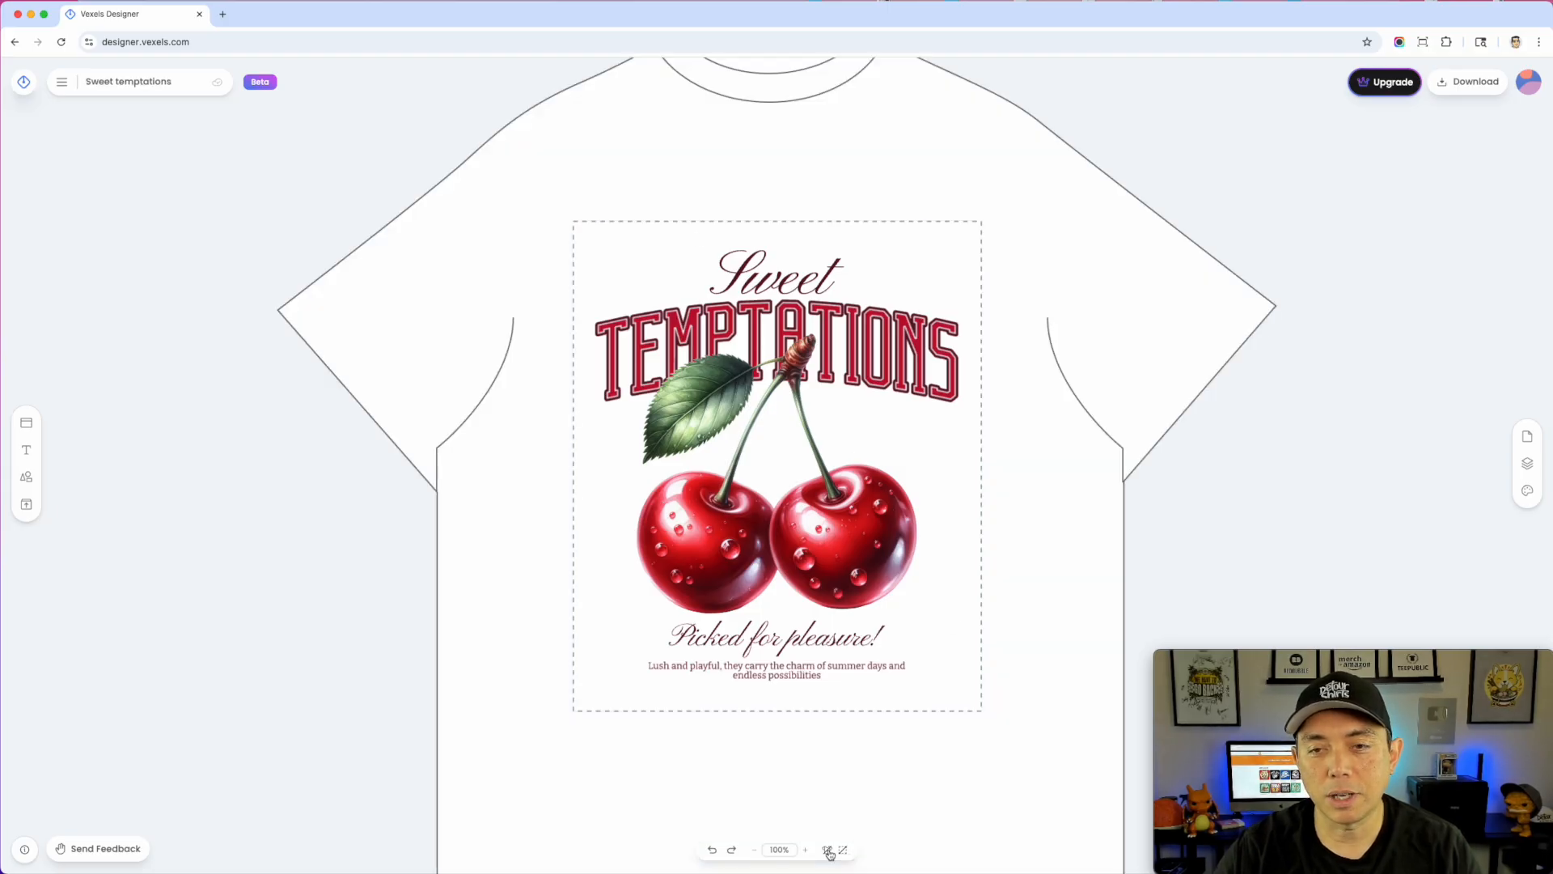
pyautogui.click(829, 852)
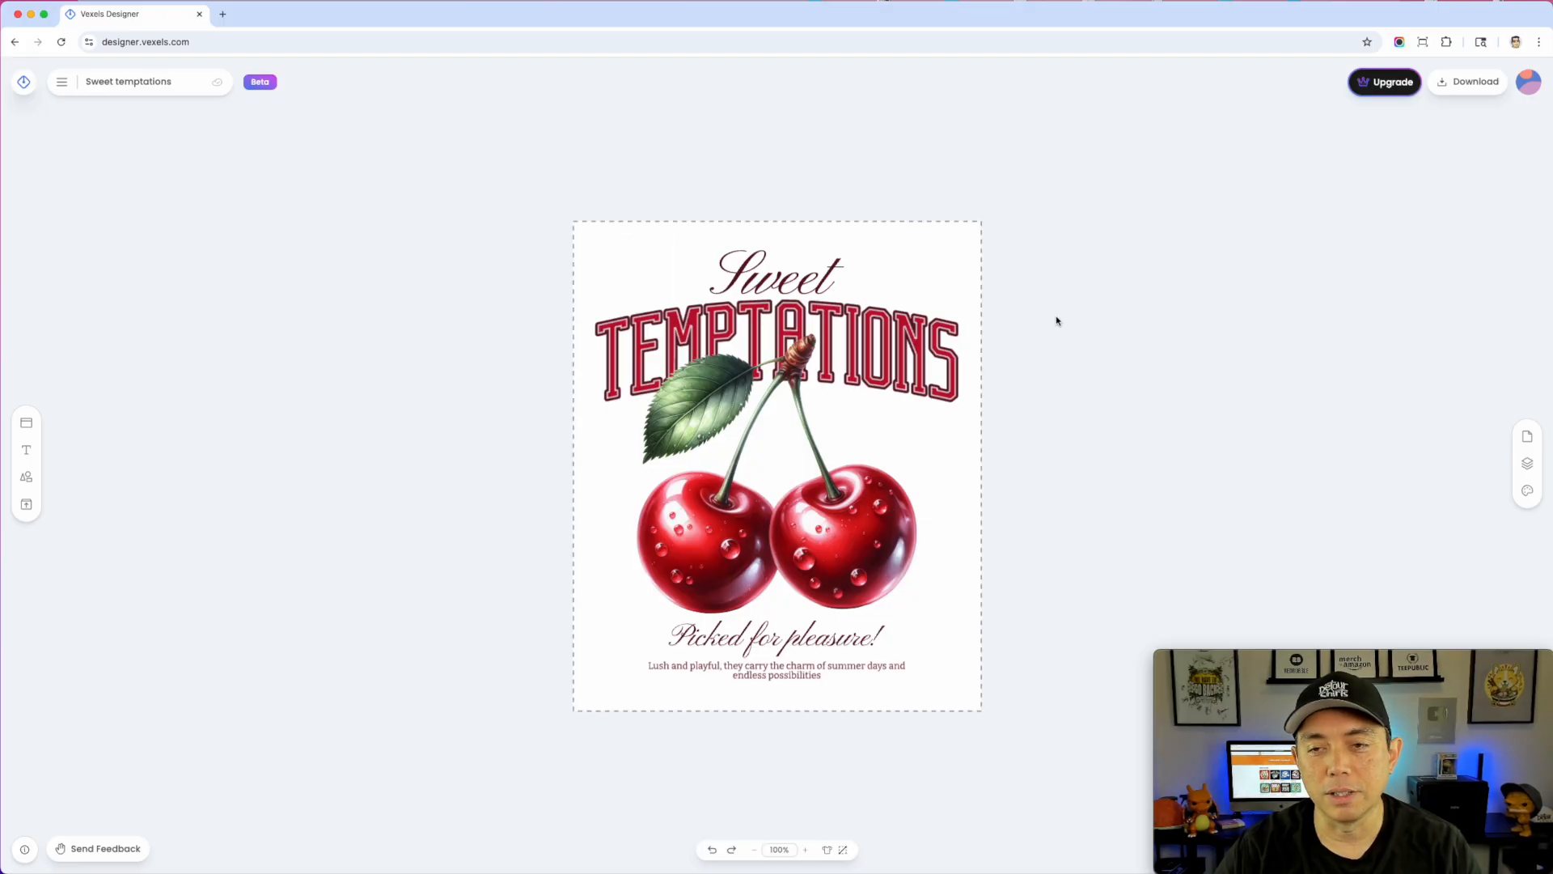
pyautogui.click(827, 849)
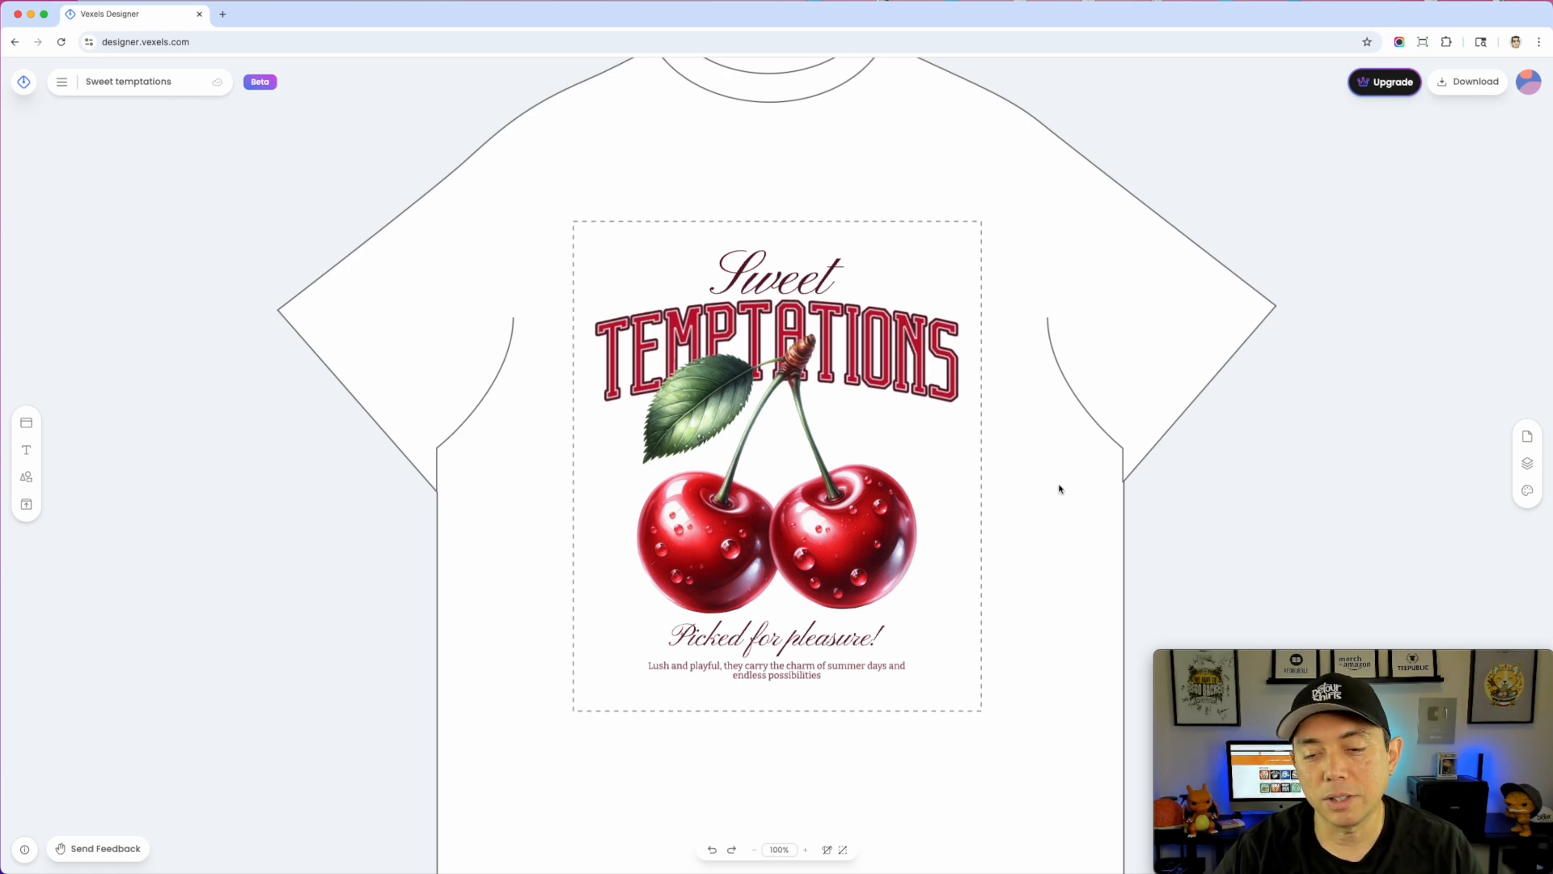
pyautogui.click(827, 852)
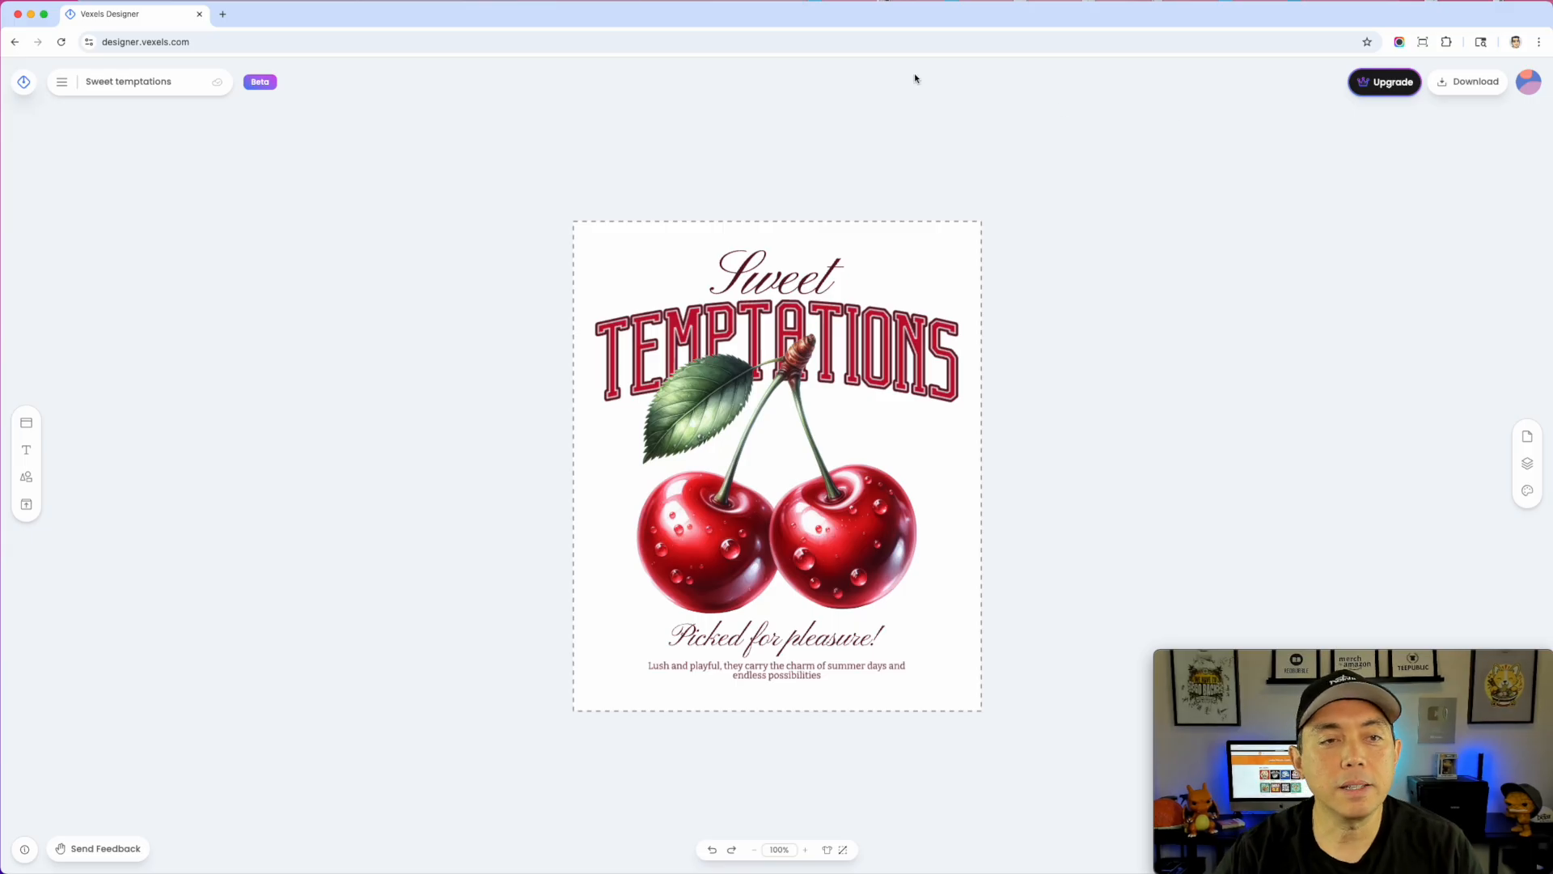
# - Rename the project as Fruit Stand Design
pyautogui.click(120, 84)
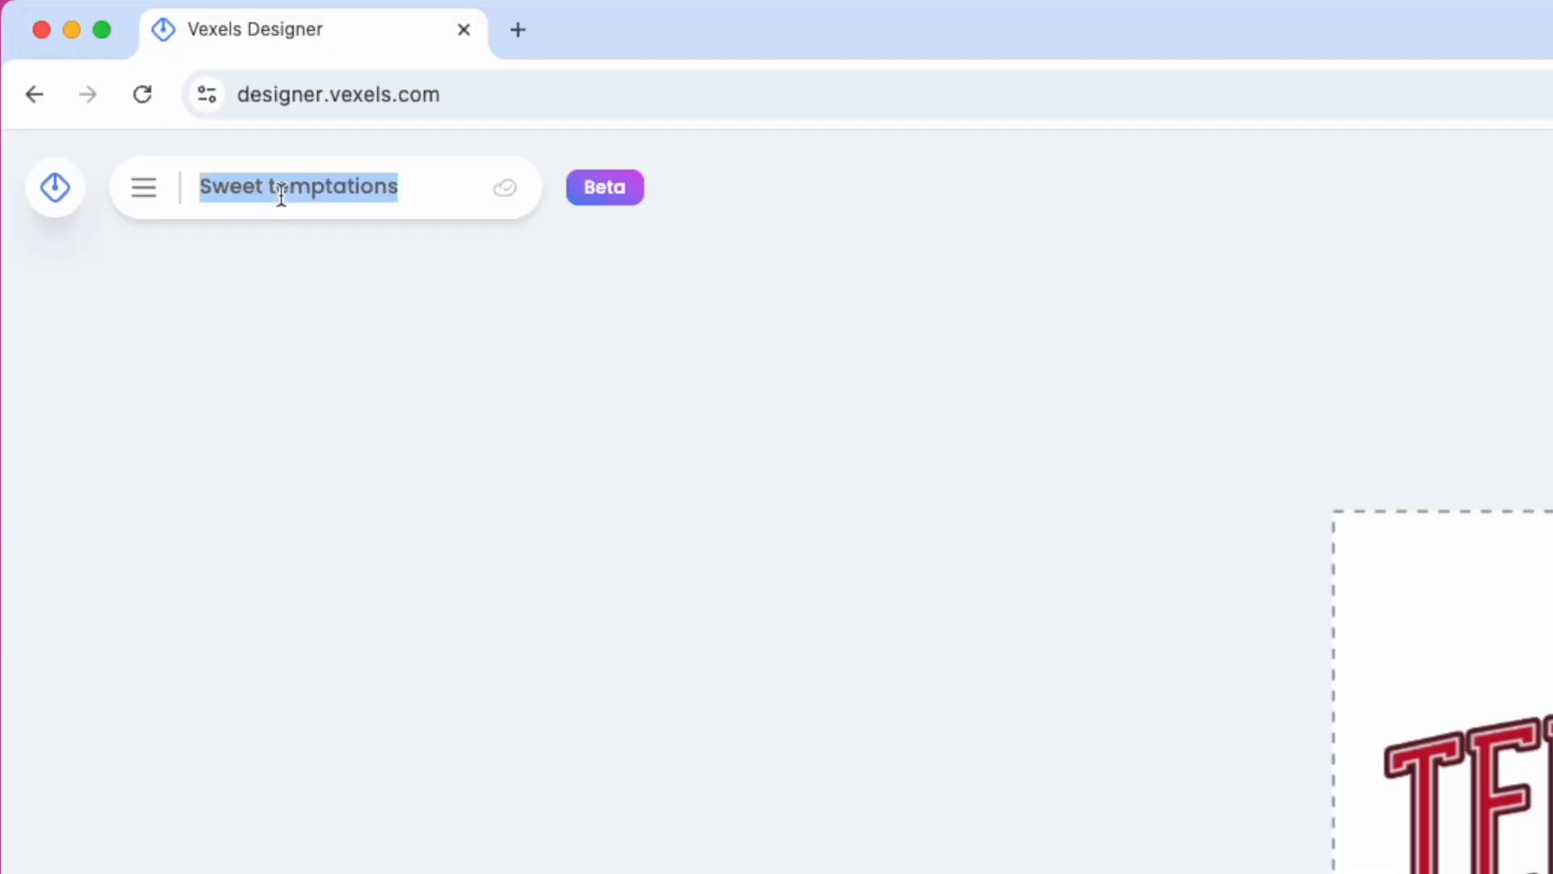
pyautogui.write('Fruit Stan De')
pyautogui.press('BackSpace')
pyautogui.press('BackSpace')
pyautogui.press('BackSpace')
pyautogui.write('d Design')
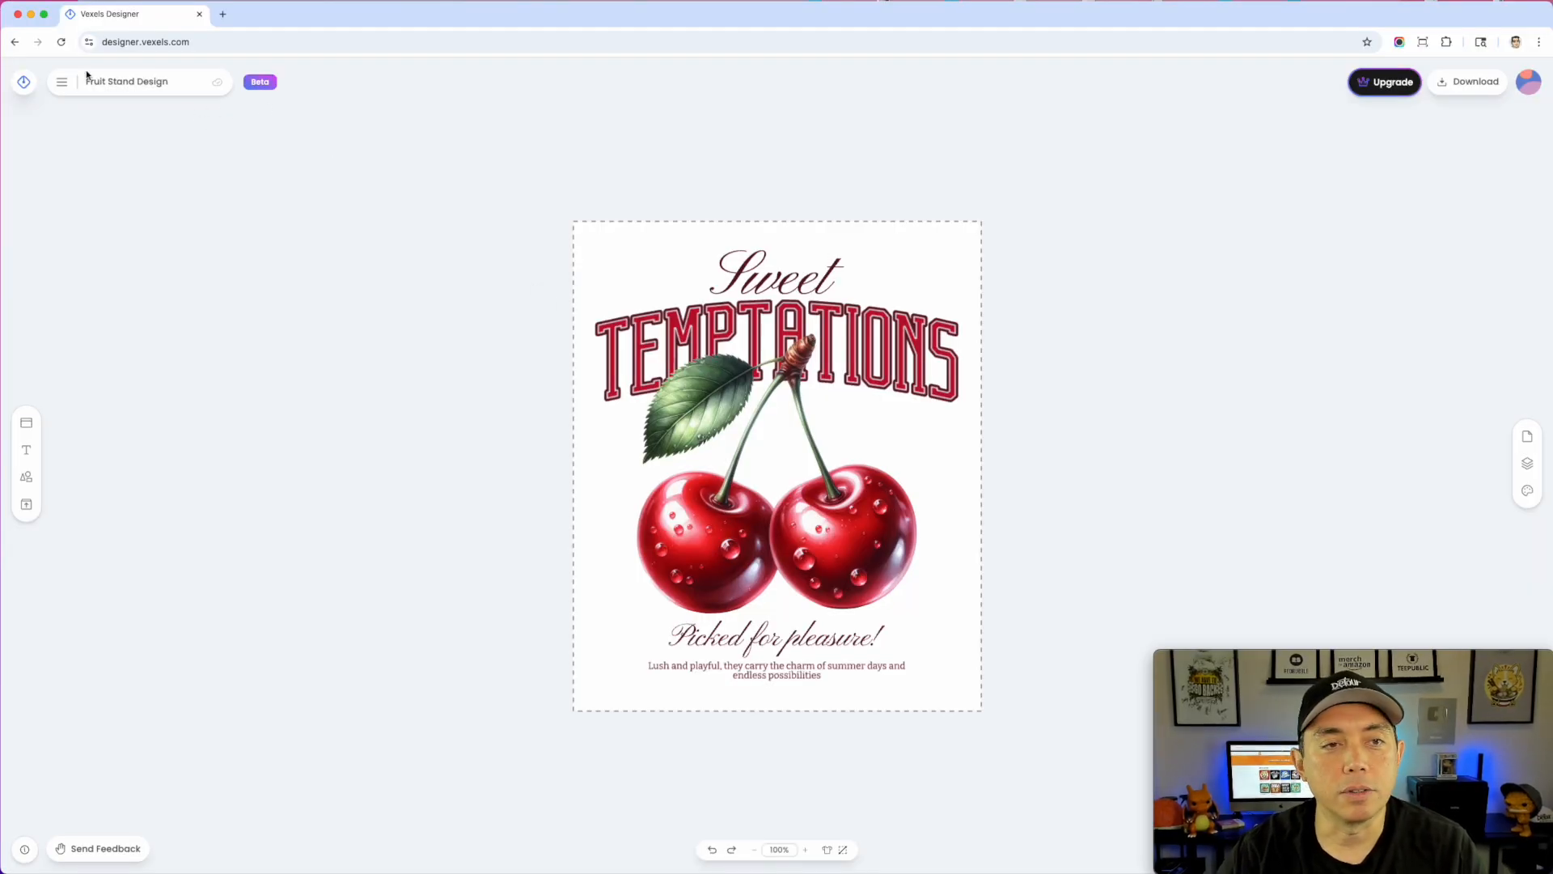
pyautogui.click(59, 83)
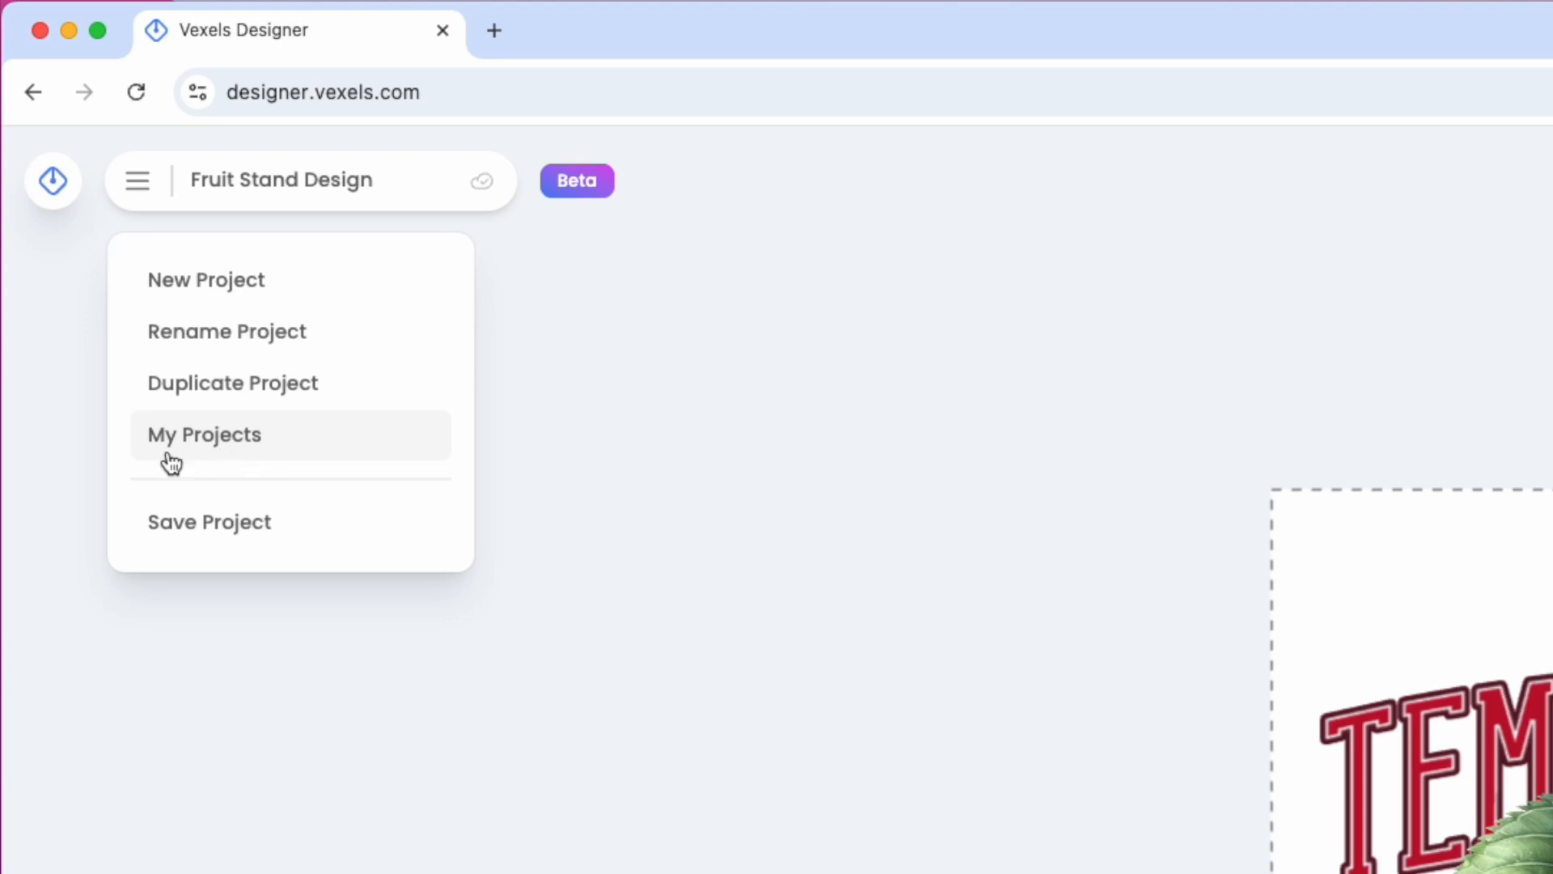
pyautogui.click(927, 407)
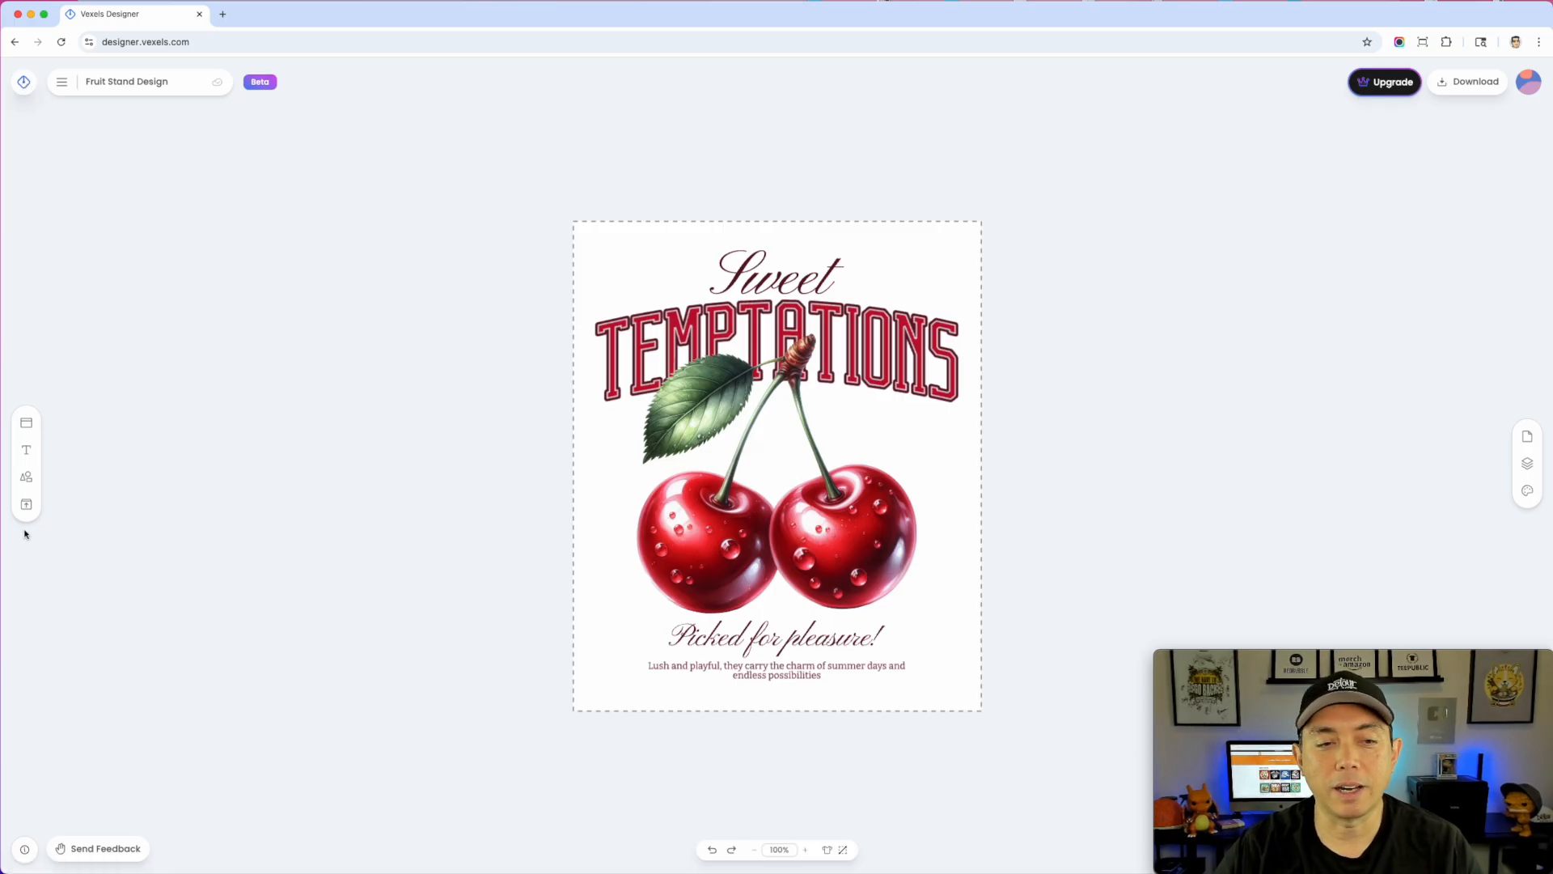
# - Replace the canvas design with the featured Suncrust lobster template and toggle the T-shirt outline off and on
pyautogui.click(28, 425)
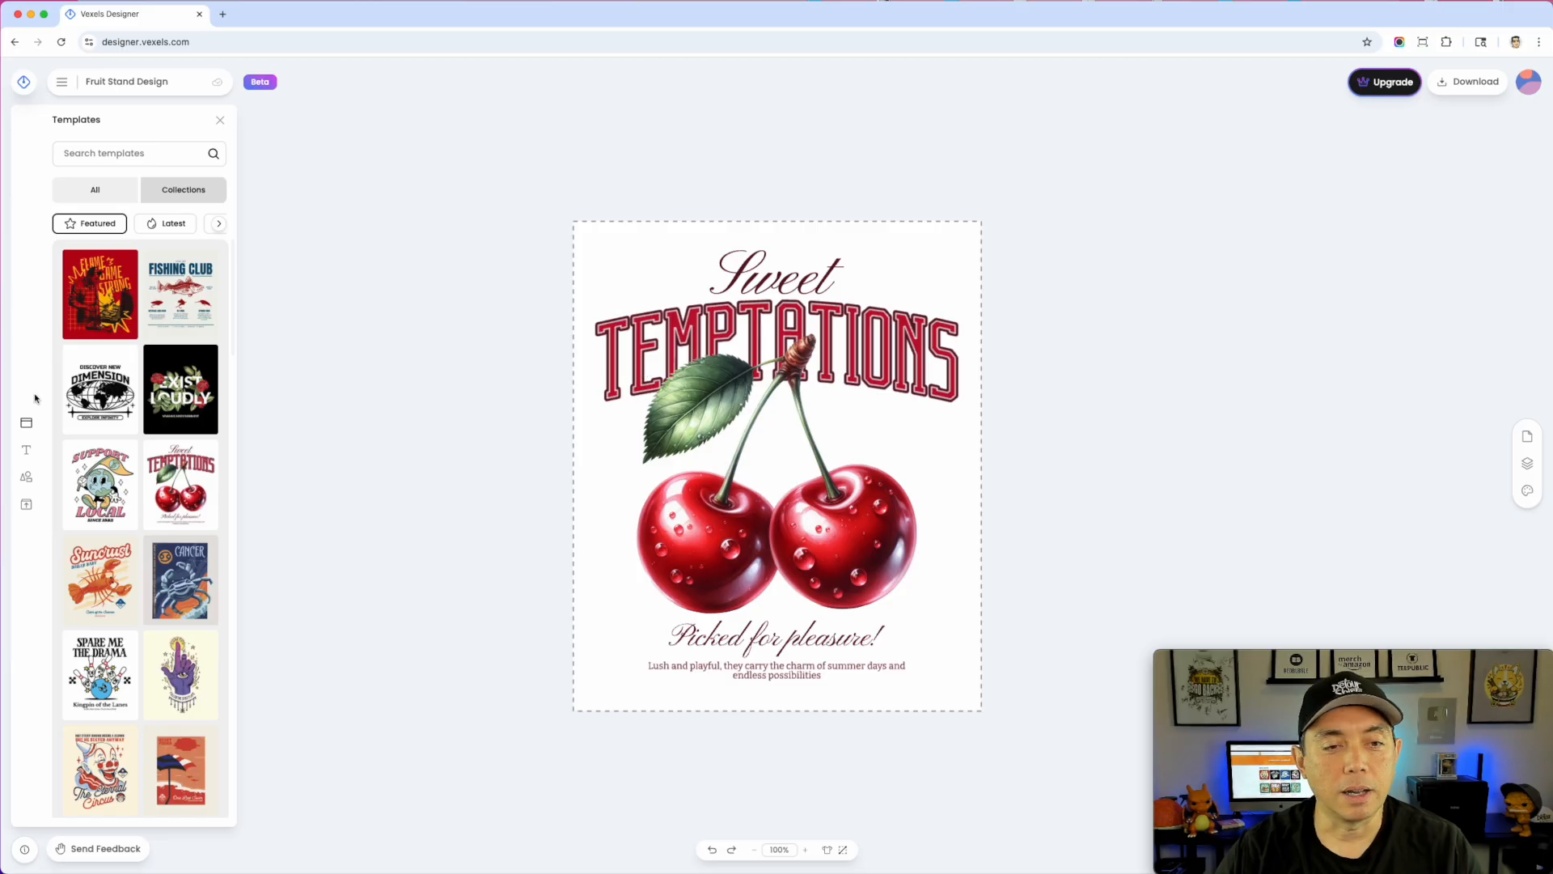
pyautogui.click(93, 584)
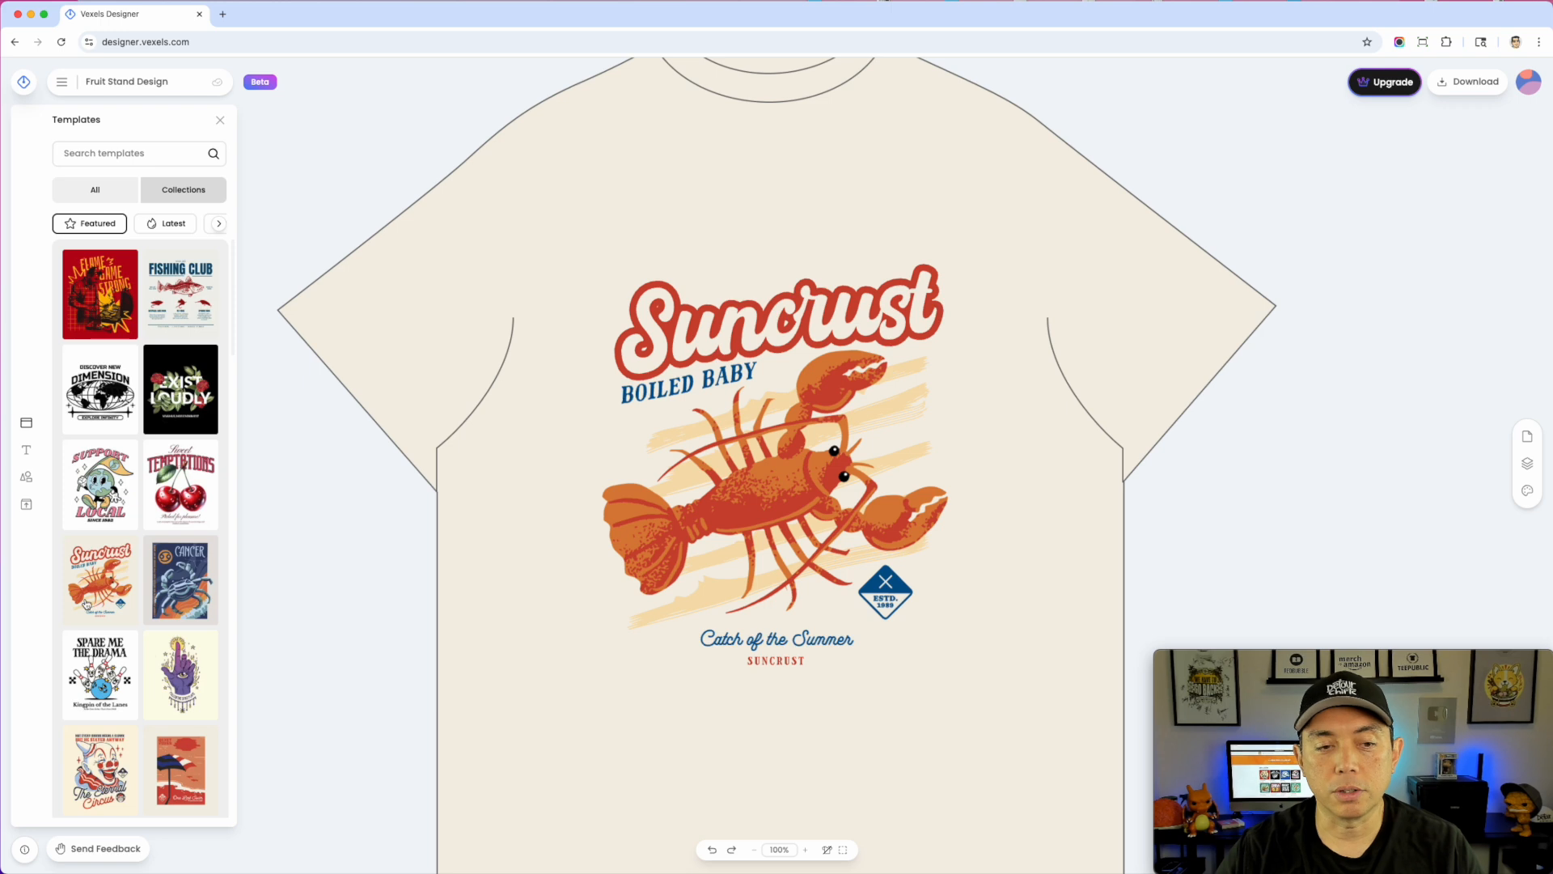
pyautogui.click(827, 851)
pyautogui.click(828, 851)
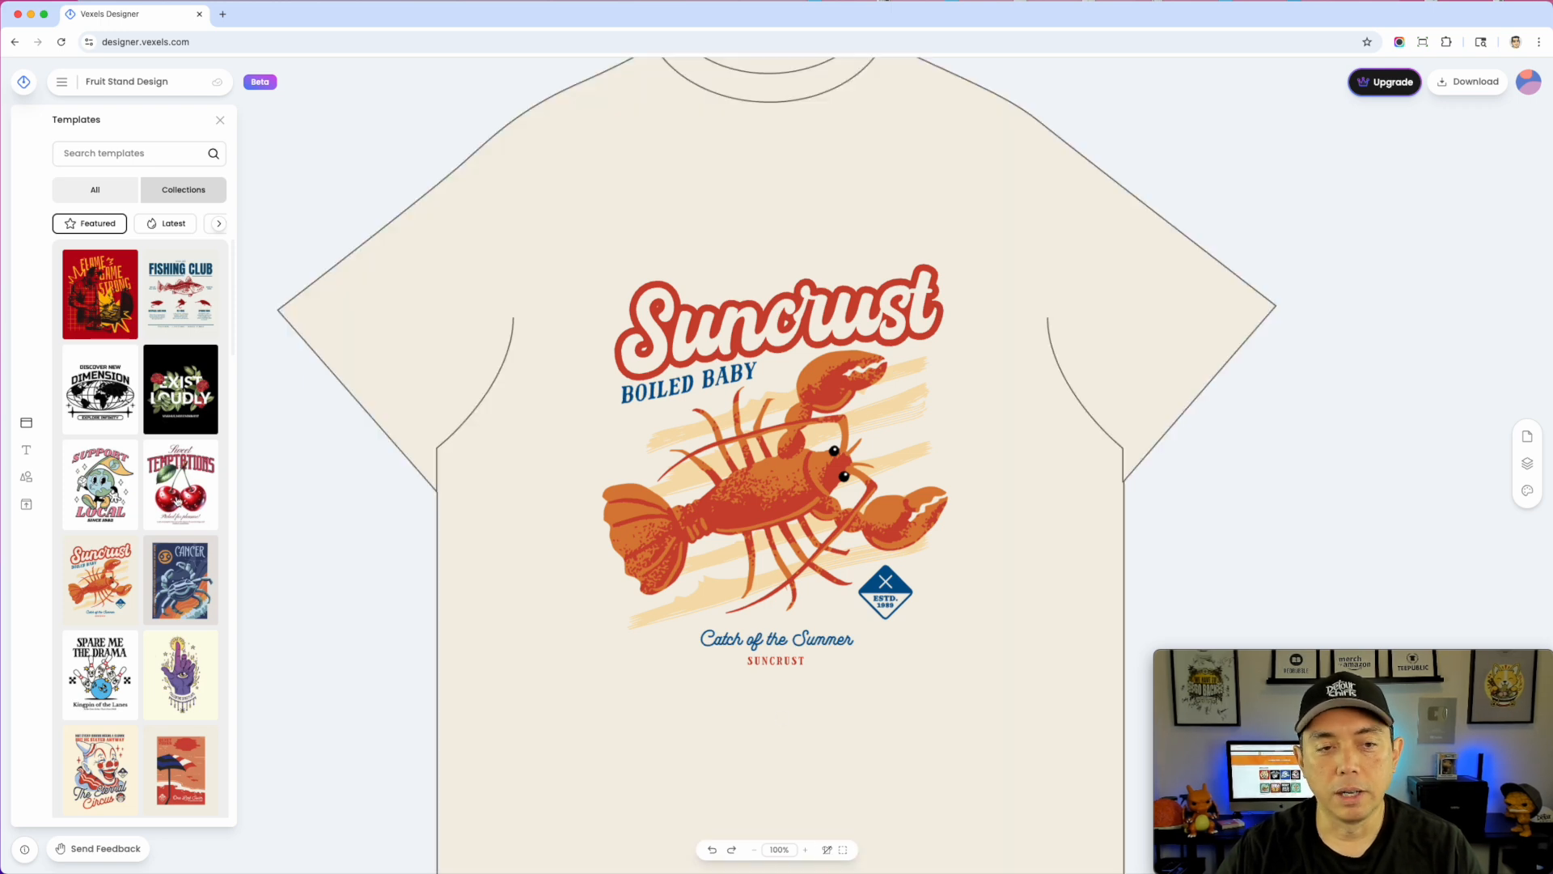
# - Bring back the Sweet temptations cherry template on the canvas and hide the T-shirt outline
pyautogui.click(179, 500)
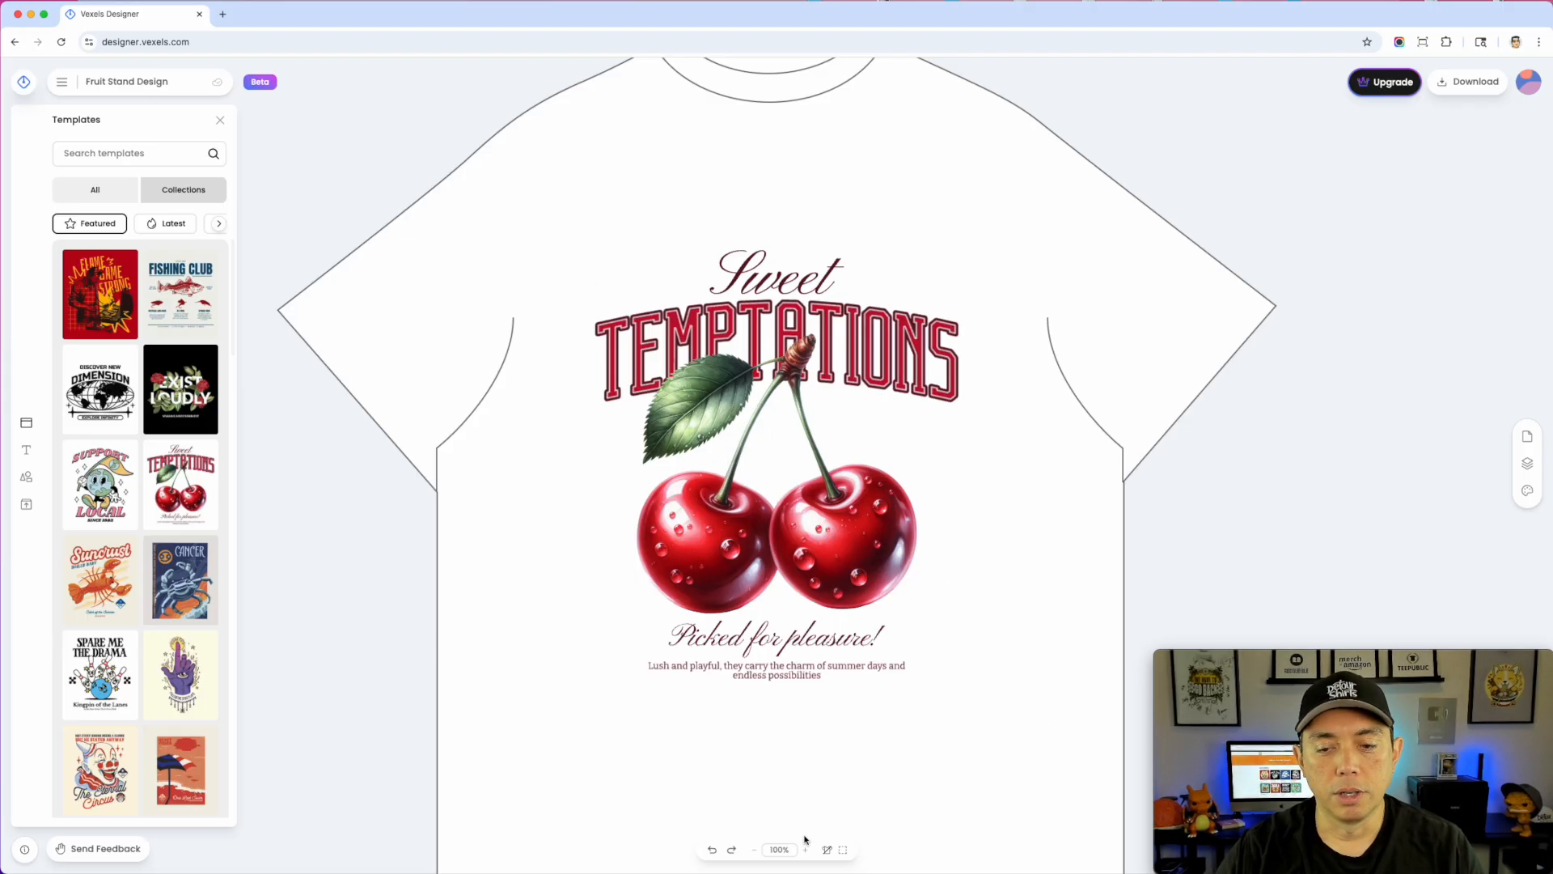
pyautogui.click(827, 850)
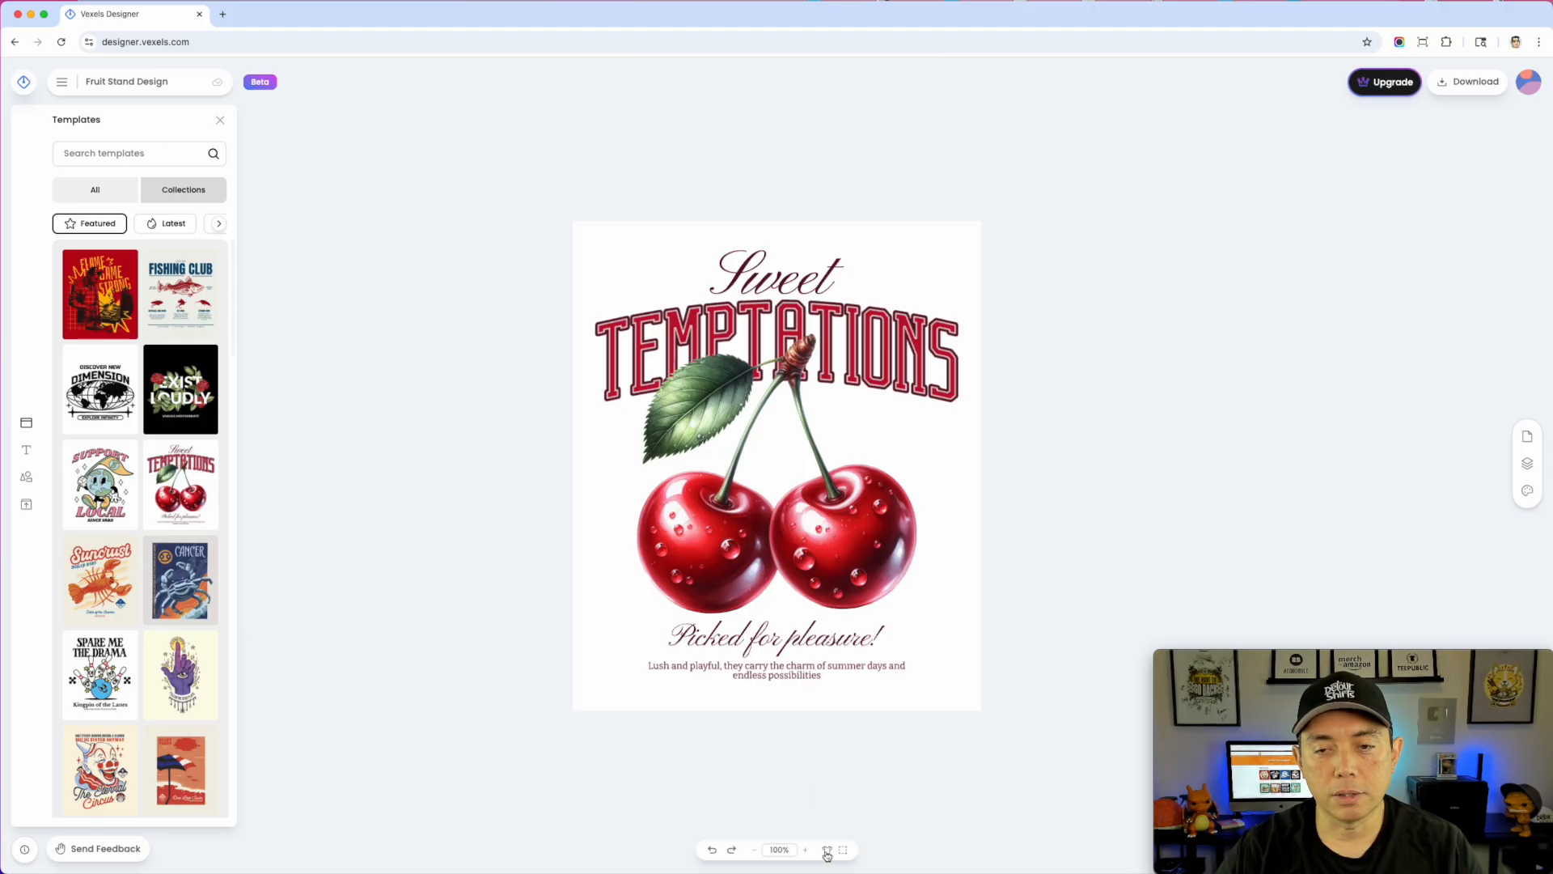
# - View the template collections available for the design
pyautogui.click(170, 192)
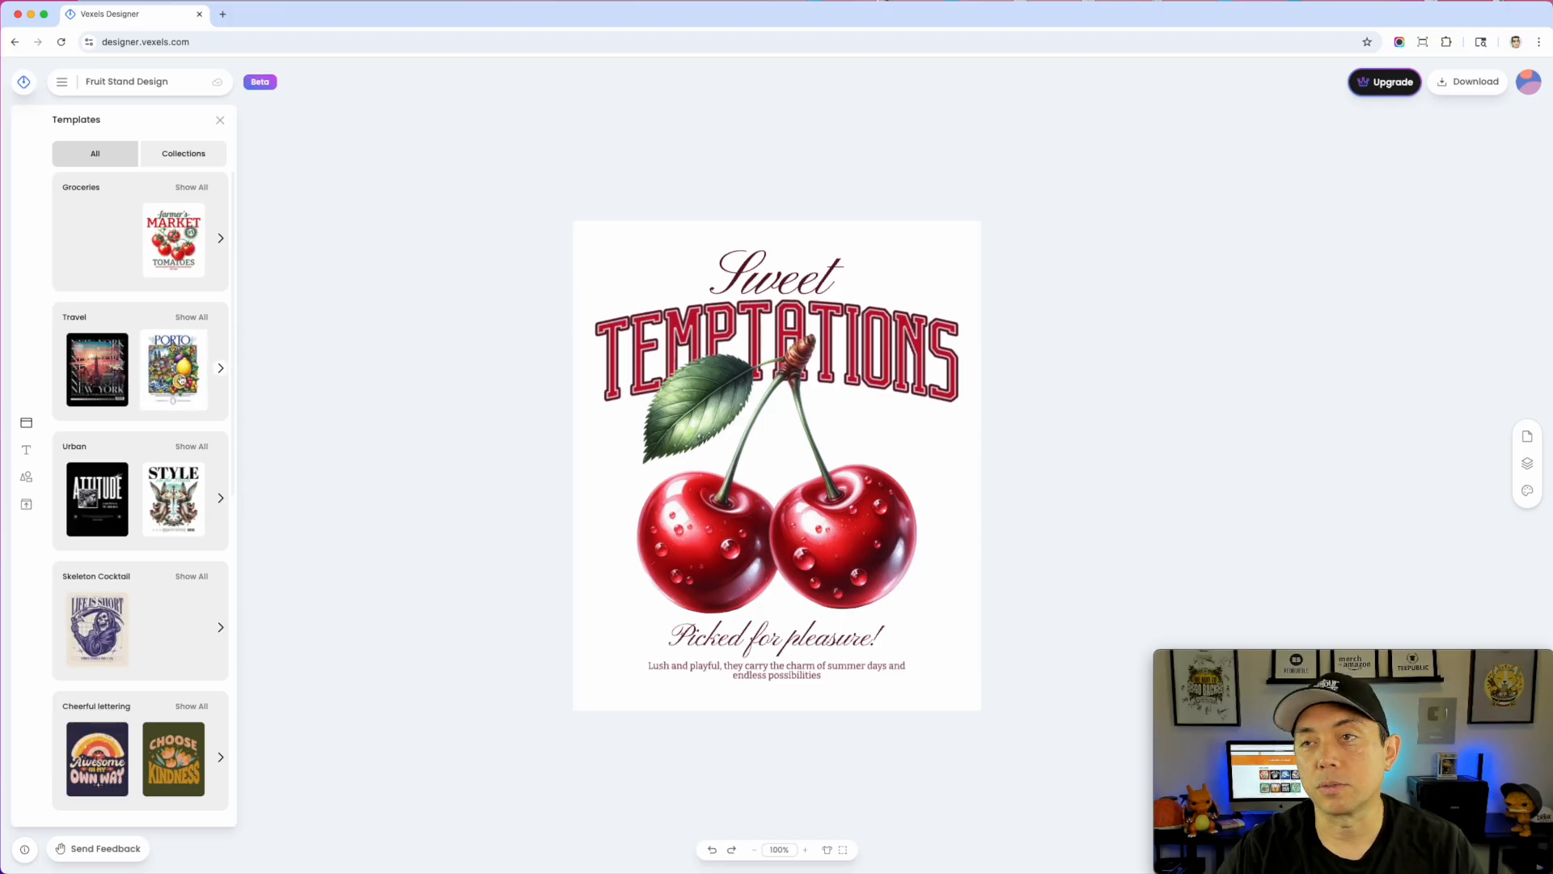
pyautogui.click(144, 163)
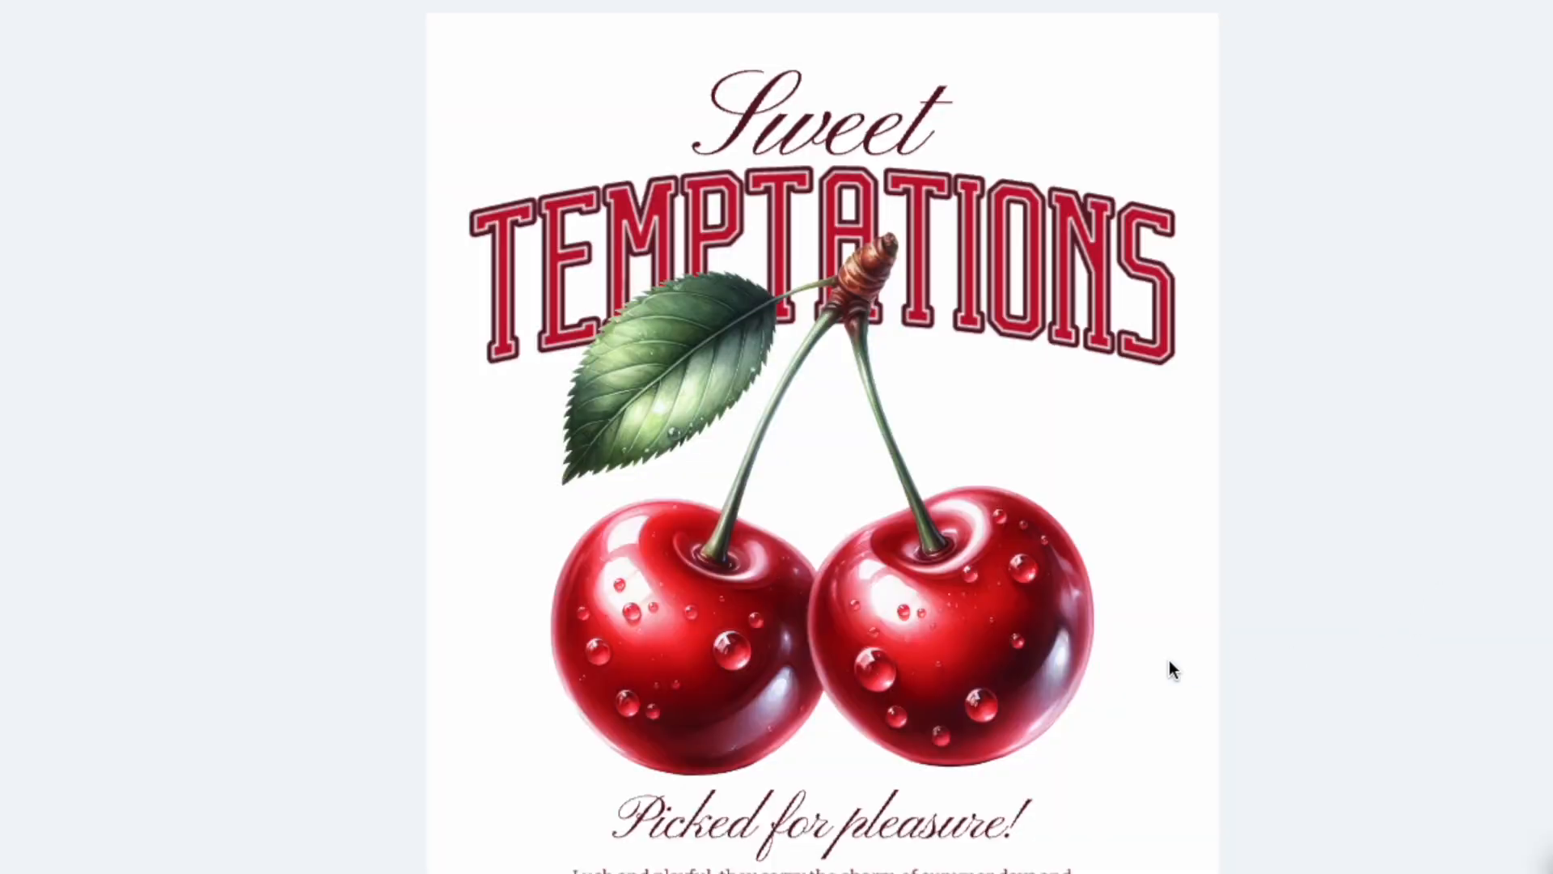
# - Open the AI redesign of the cherry graphic and look through the available styles with Preserve Design Essence turned off
pyautogui.click(986, 593)
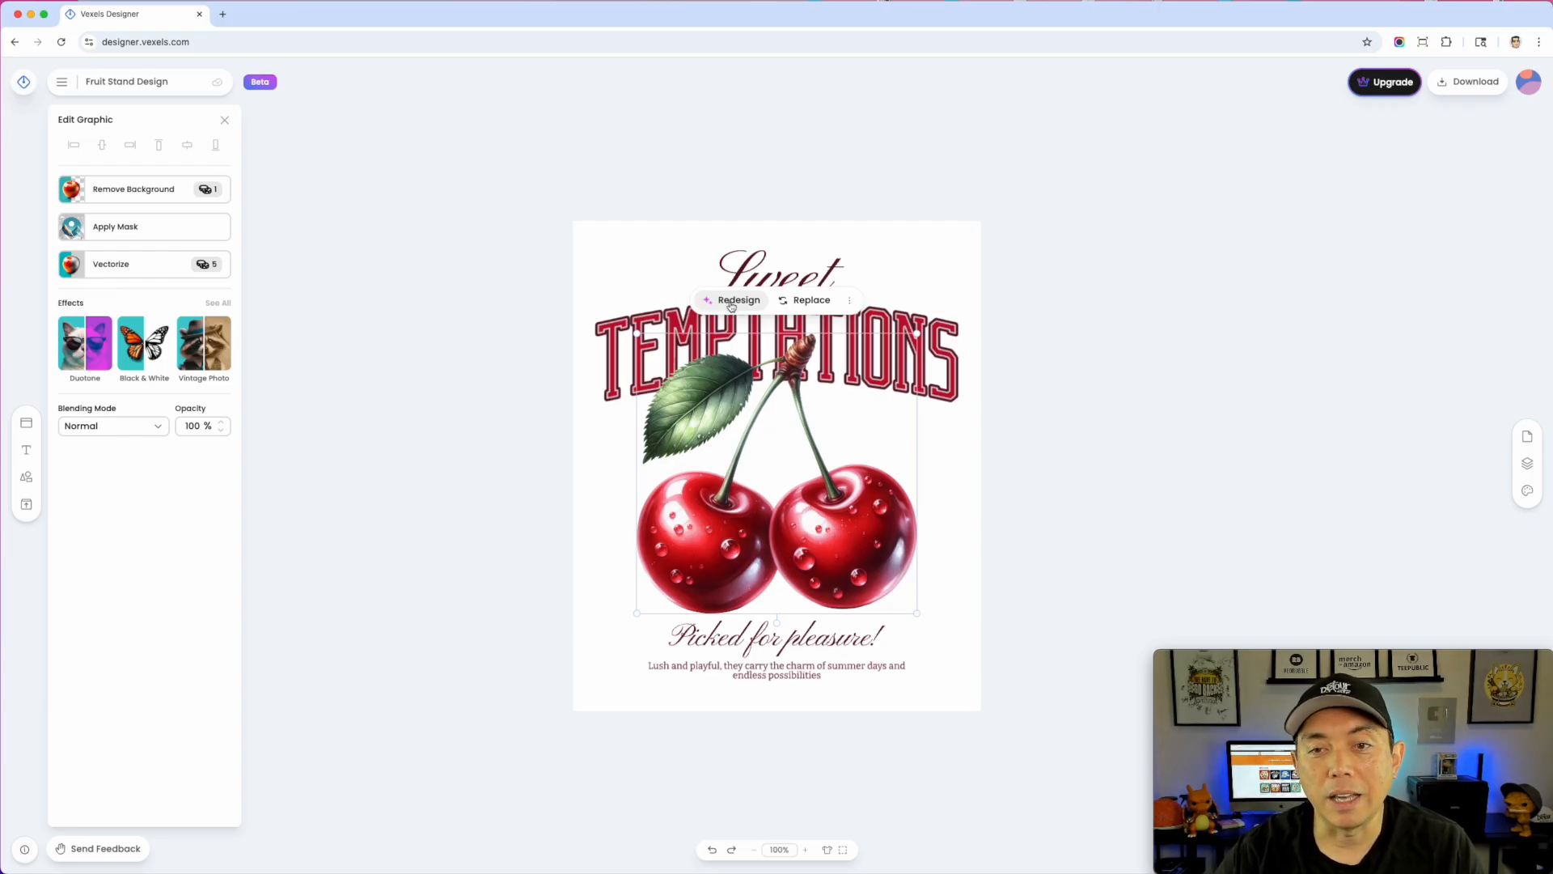
pyautogui.click(731, 303)
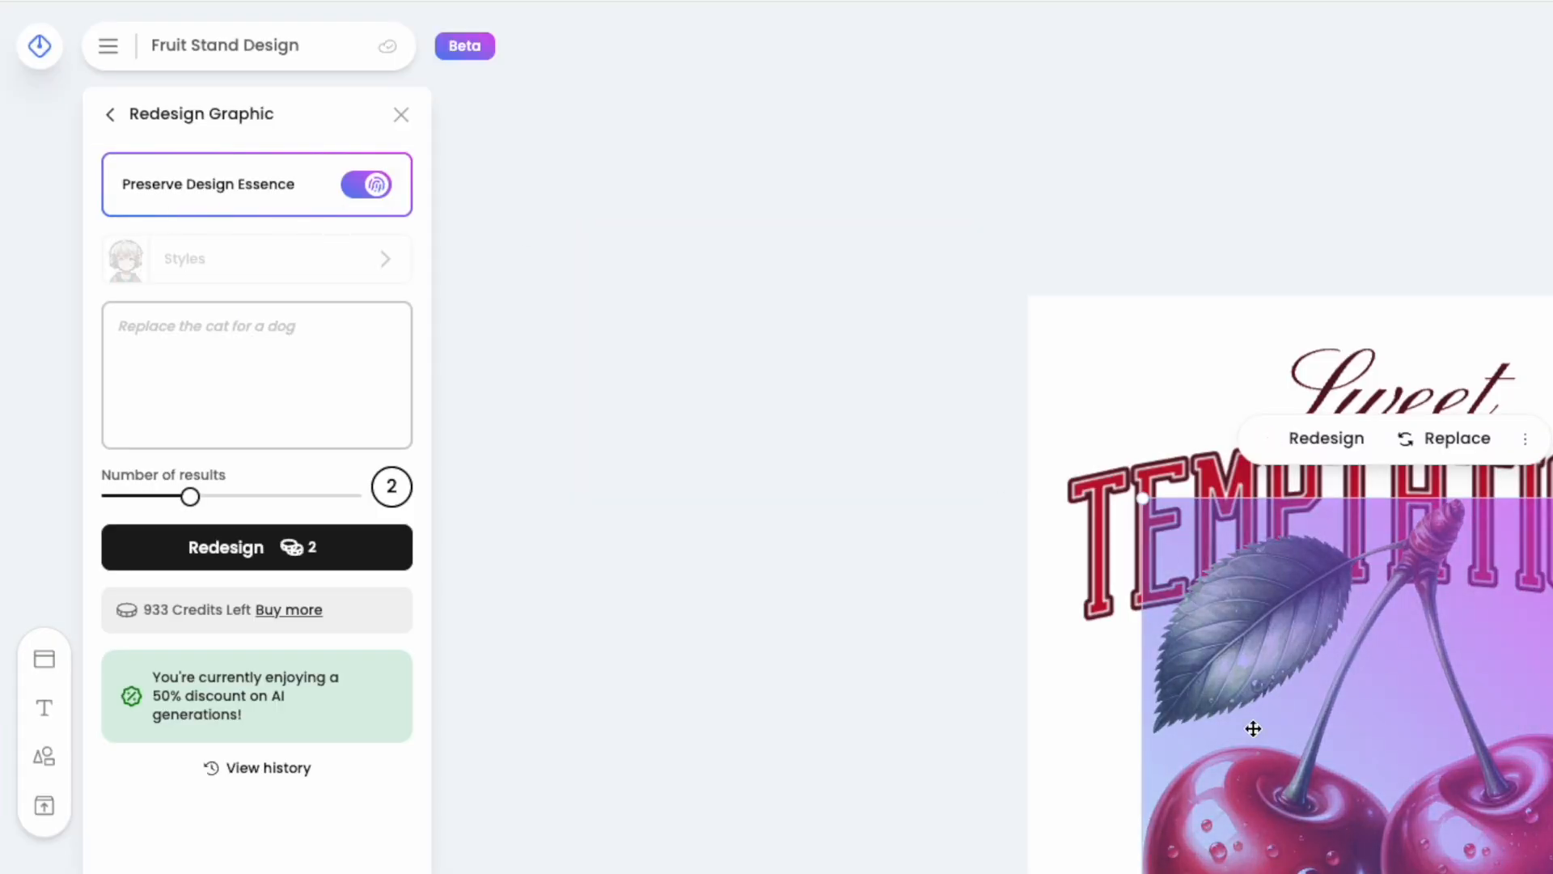
pyautogui.click(366, 184)
pyautogui.click(381, 258)
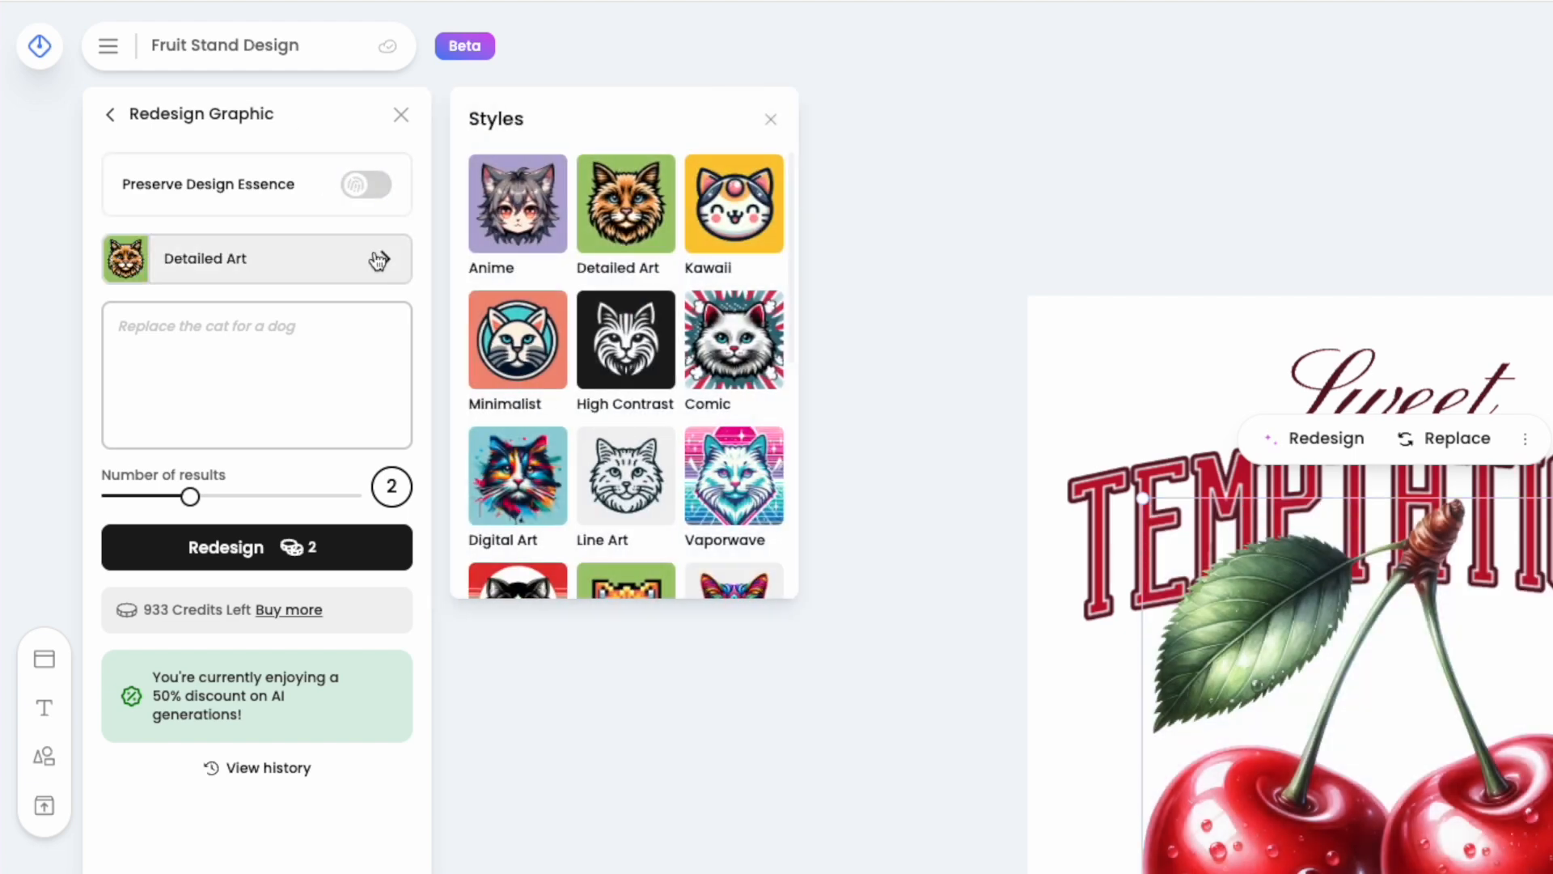
pyautogui.scroll(-3, 682, 453)
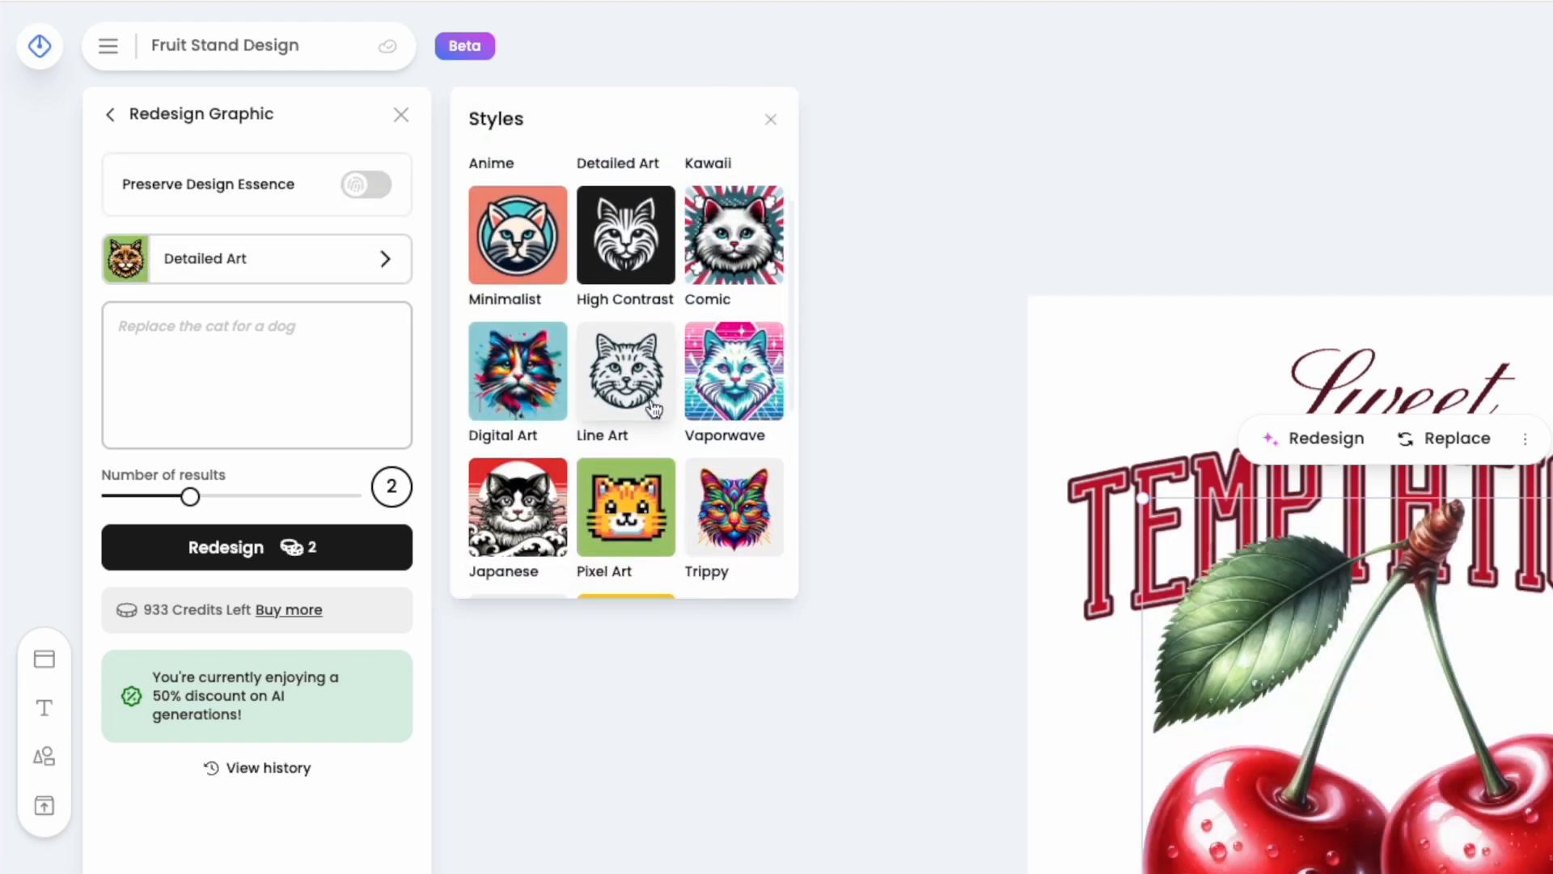
pyautogui.scroll(-4, 682, 455)
pyautogui.scroll(6, 665, 505)
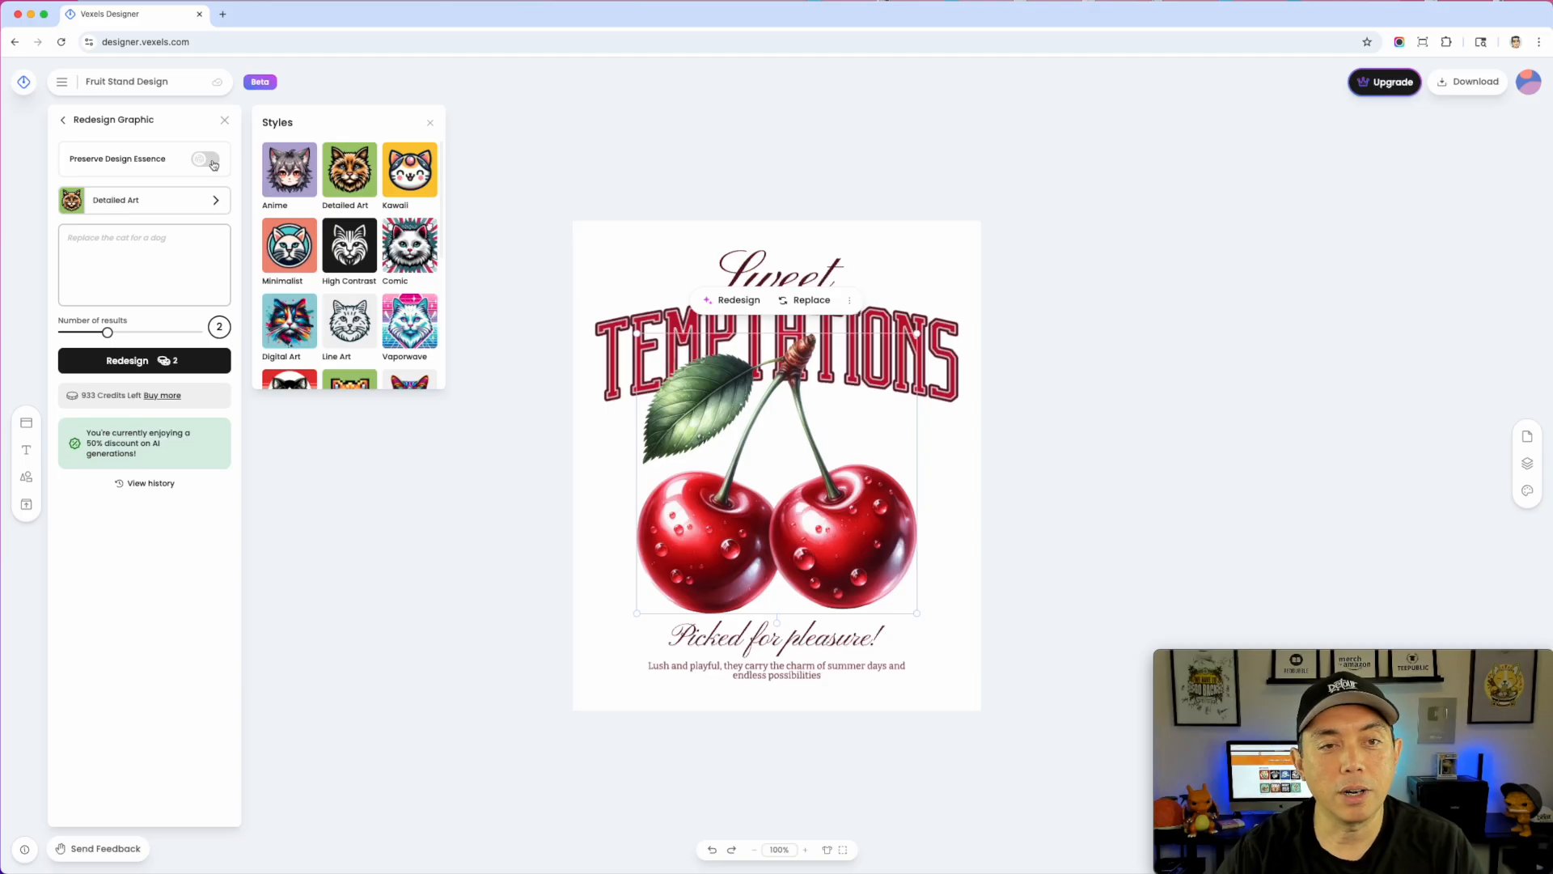
# - Generate four essence-preserving redesigns of the cherries from "Two full guavas and two half guavas showing the inside with leaves in the background"
pyautogui.click(366, 184)
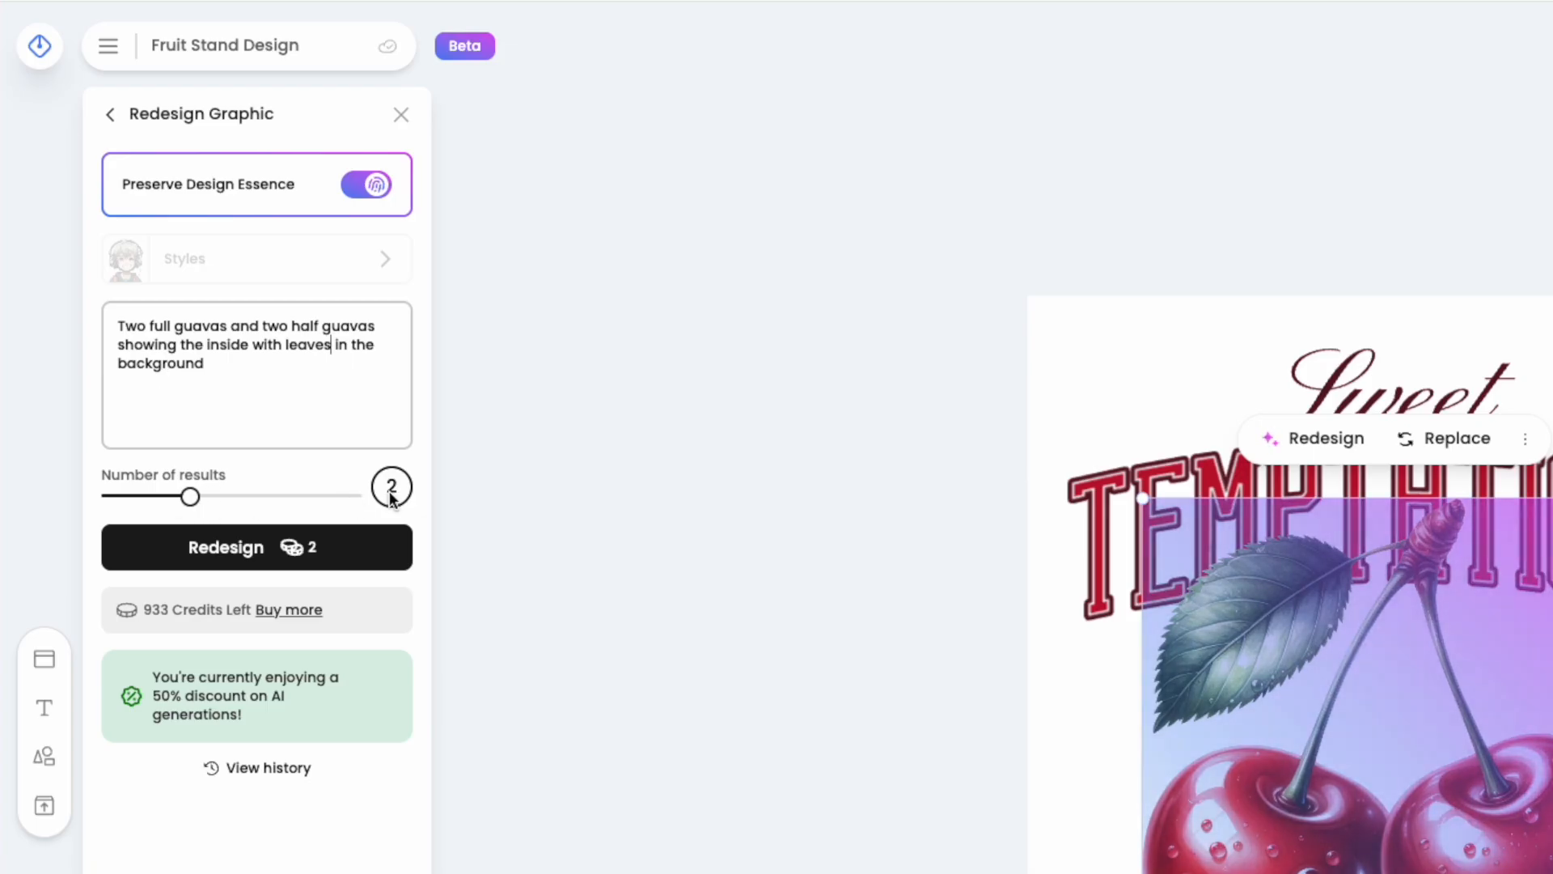
pyautogui.moveTo(190, 497); pyautogui.dragTo(377, 497)
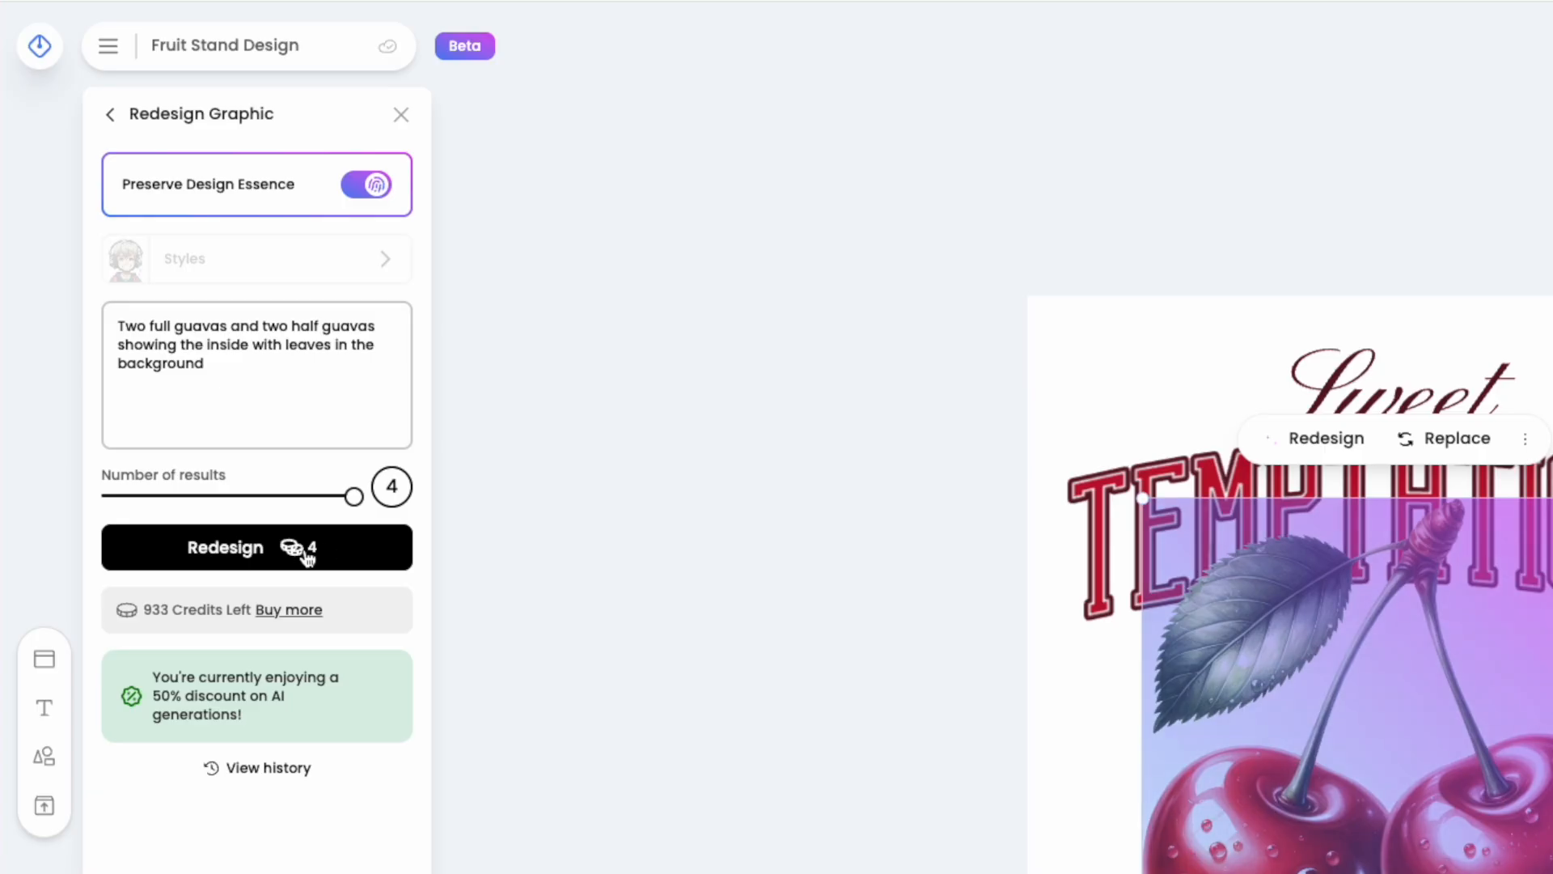
pyautogui.click(235, 551)
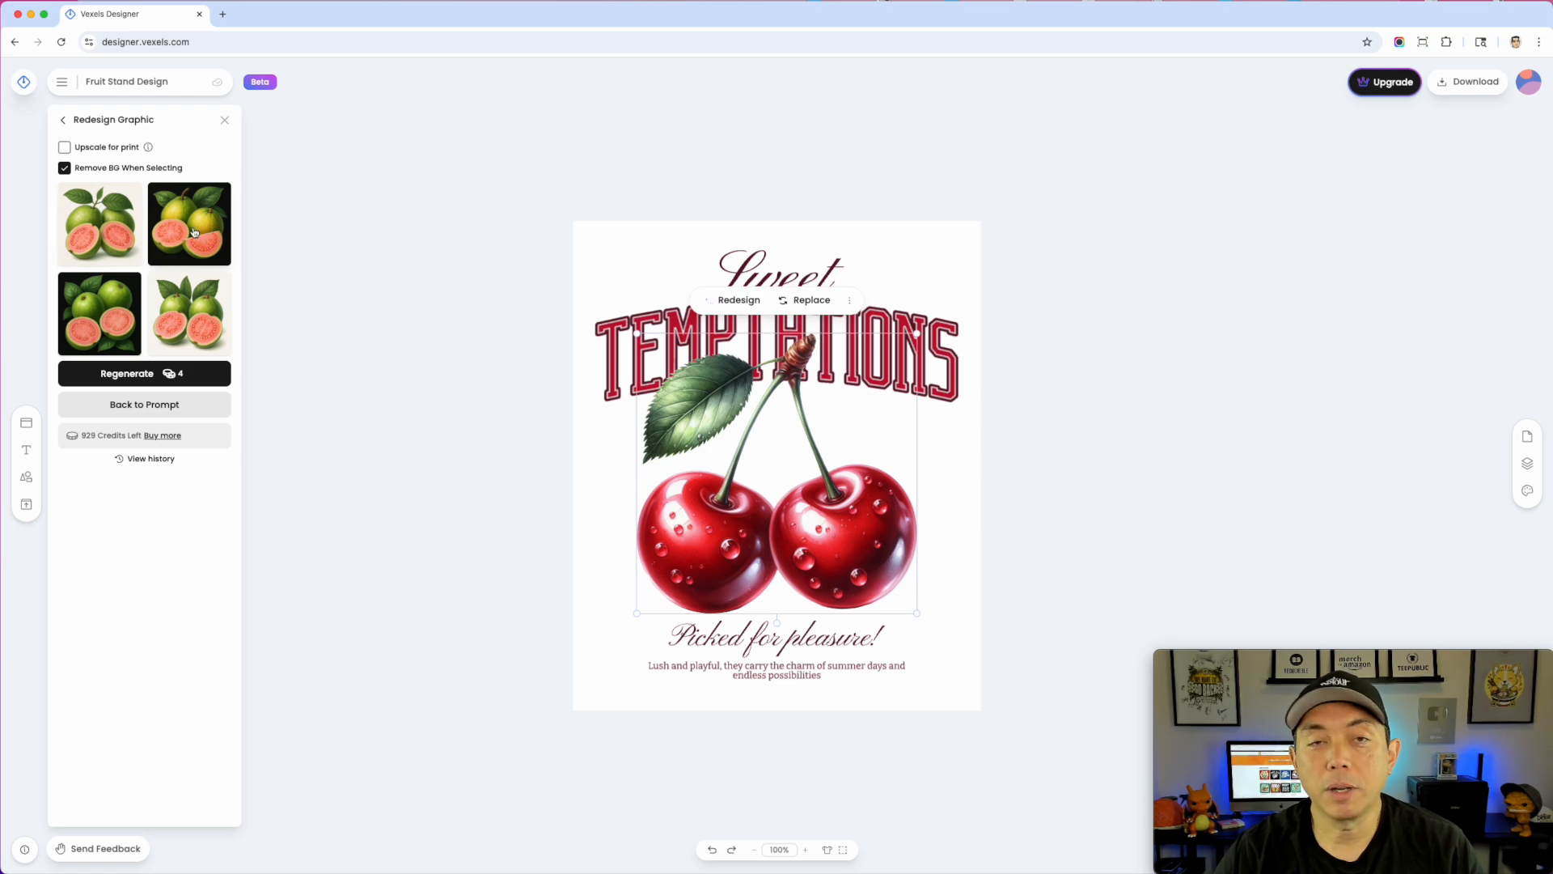
# - Replace the cherries with the yellow-green guava result on black, removing its background, then slightly enlarge and reposition it under the headline
pyautogui.click(196, 227)
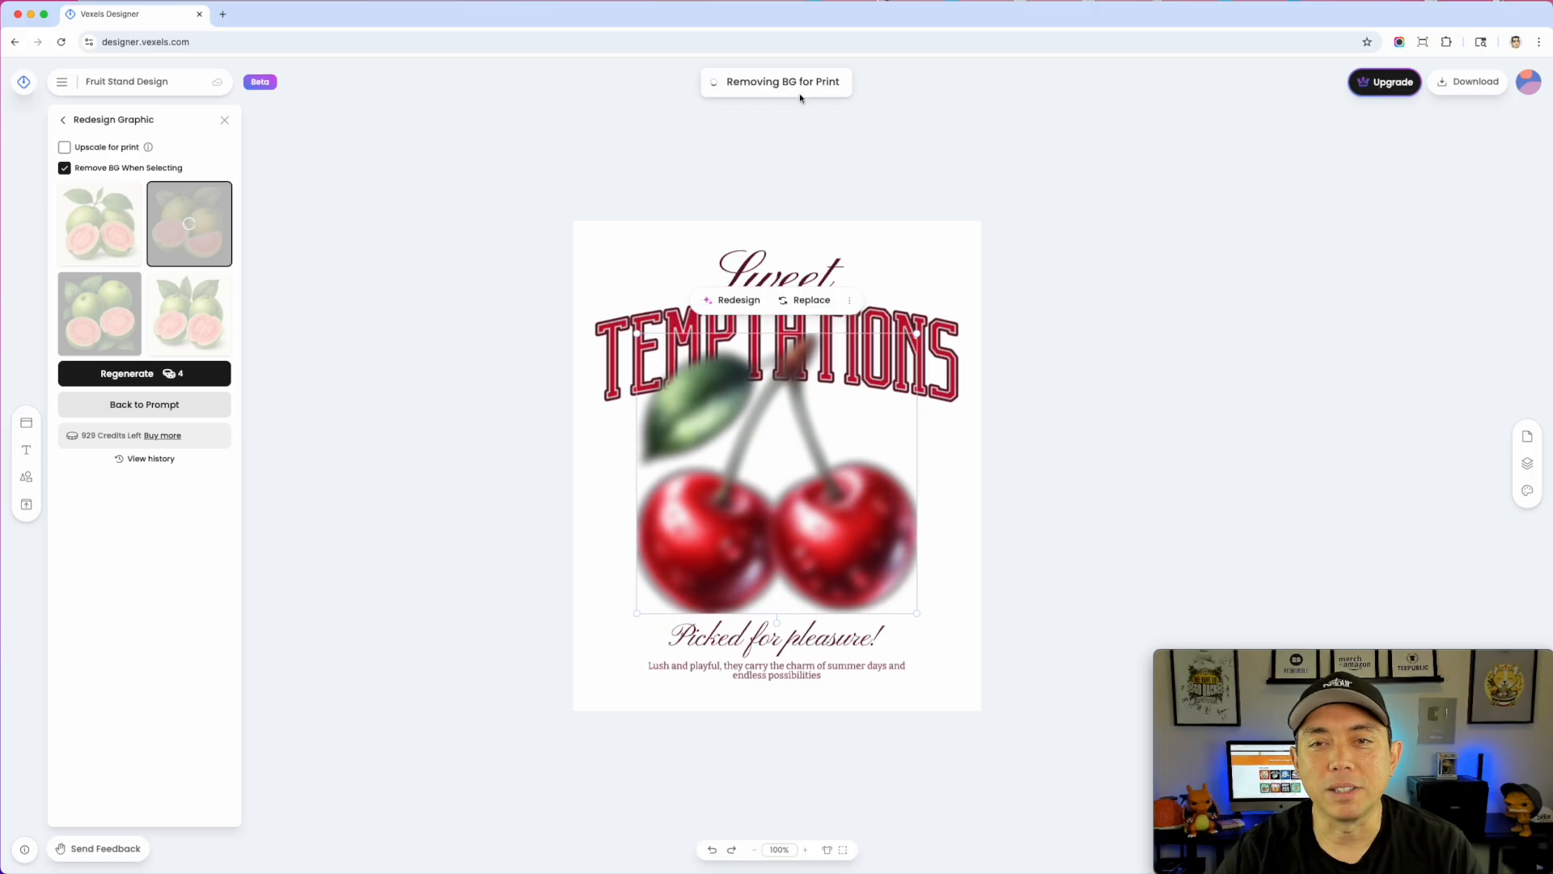
pyautogui.moveTo(820, 480); pyautogui.dragTo(814, 490)
pyautogui.moveTo(913, 624); pyautogui.dragTo(941, 652)
pyautogui.moveTo(841, 526); pyautogui.dragTo(828, 513)
pyautogui.click(1021, 377)
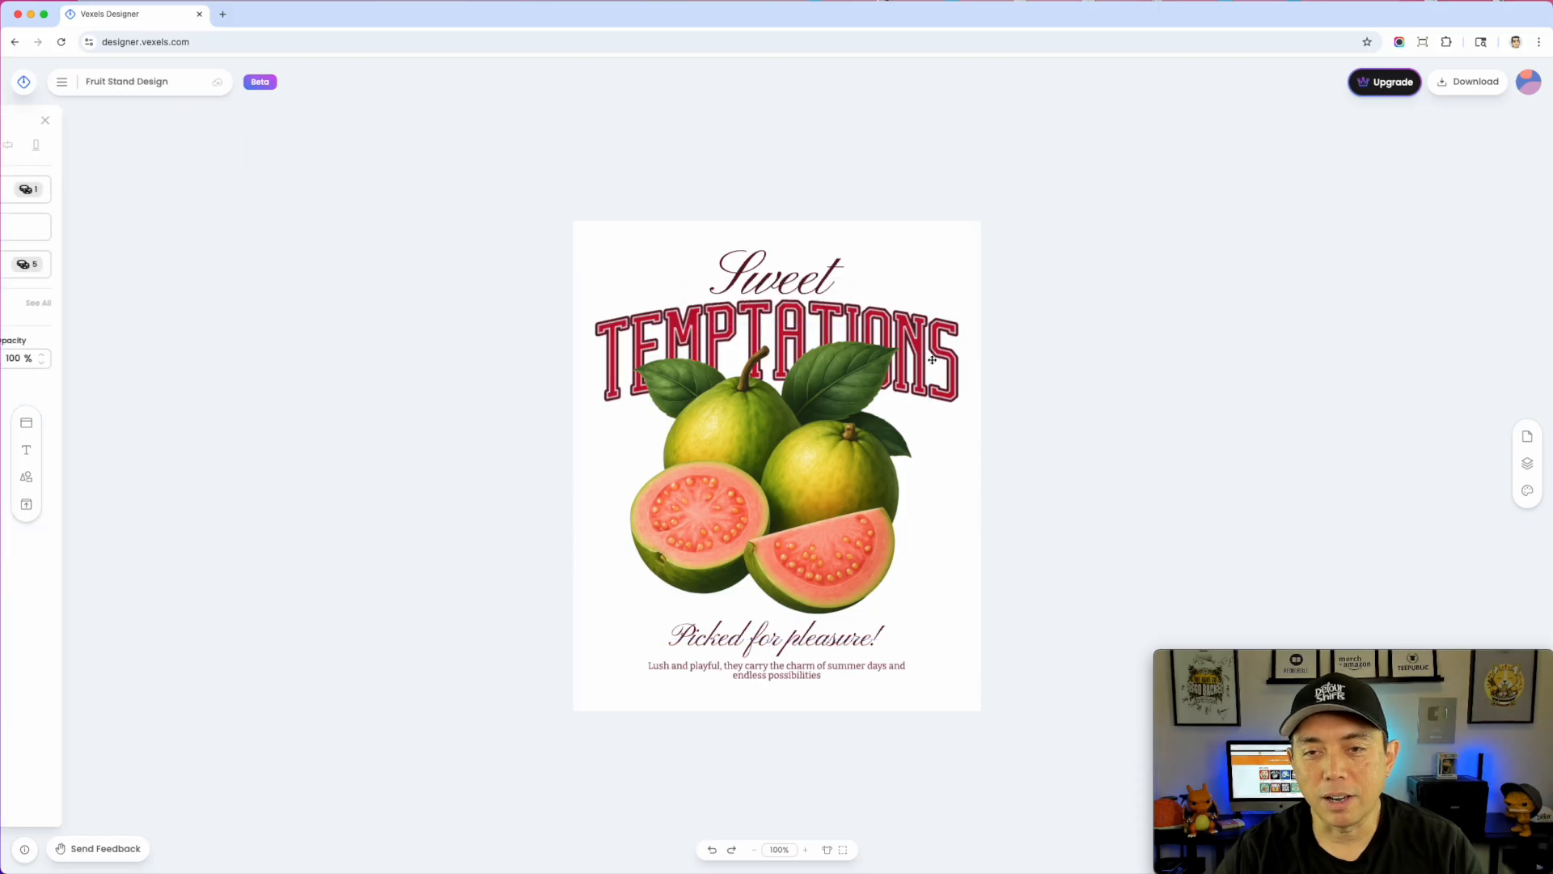
# - Replace the arched headline text "TEMPTATIONS" with "GUAVAS"
pyautogui.click(892, 315)
pyautogui.doubleClick(889, 315)
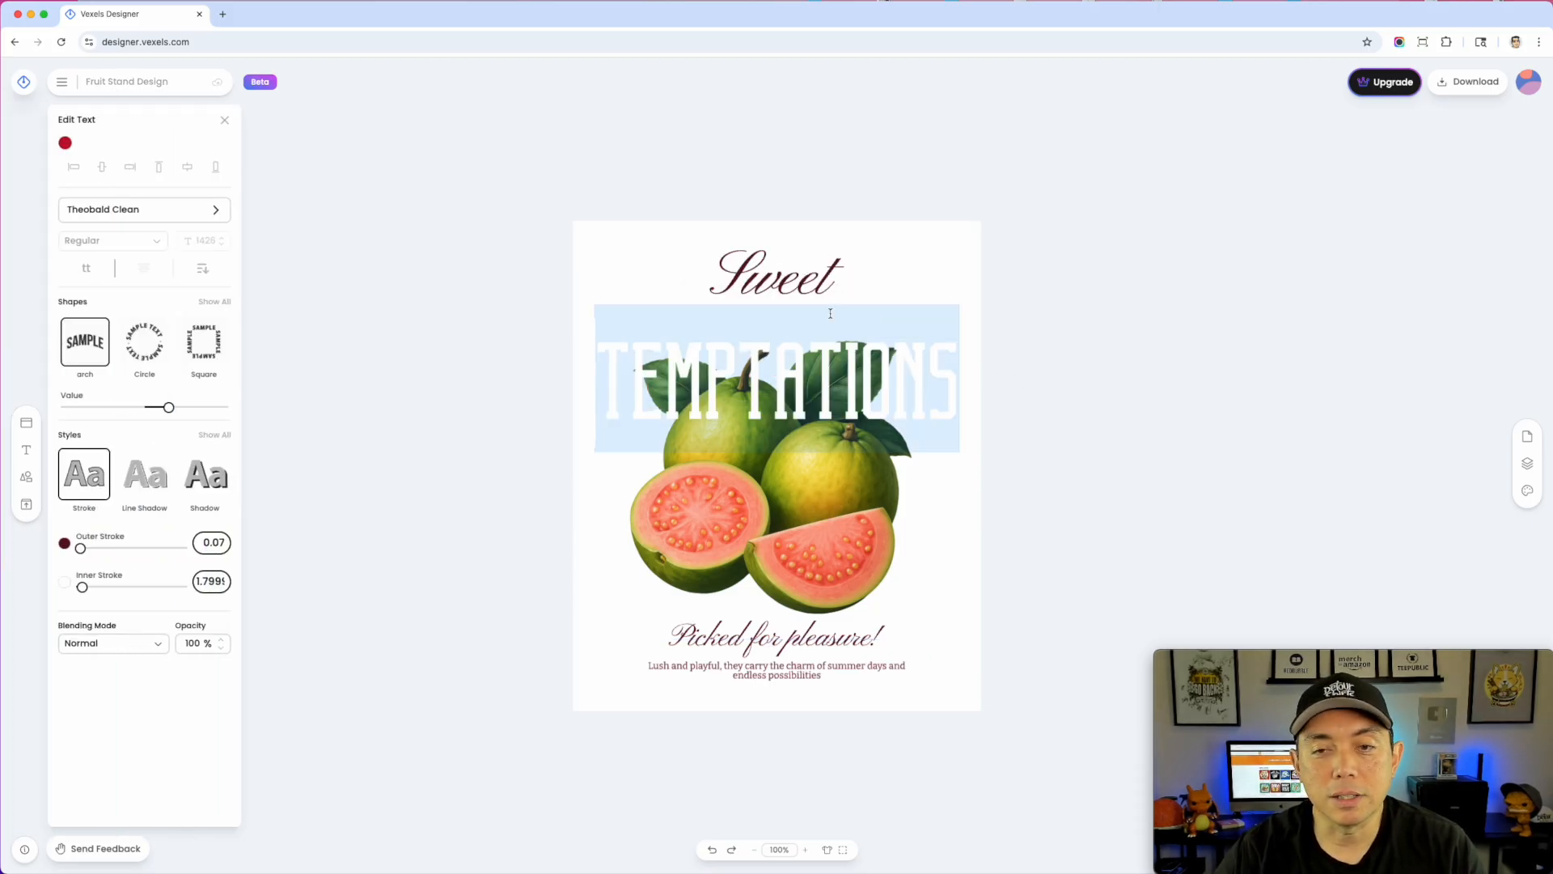
pyautogui.write('G')
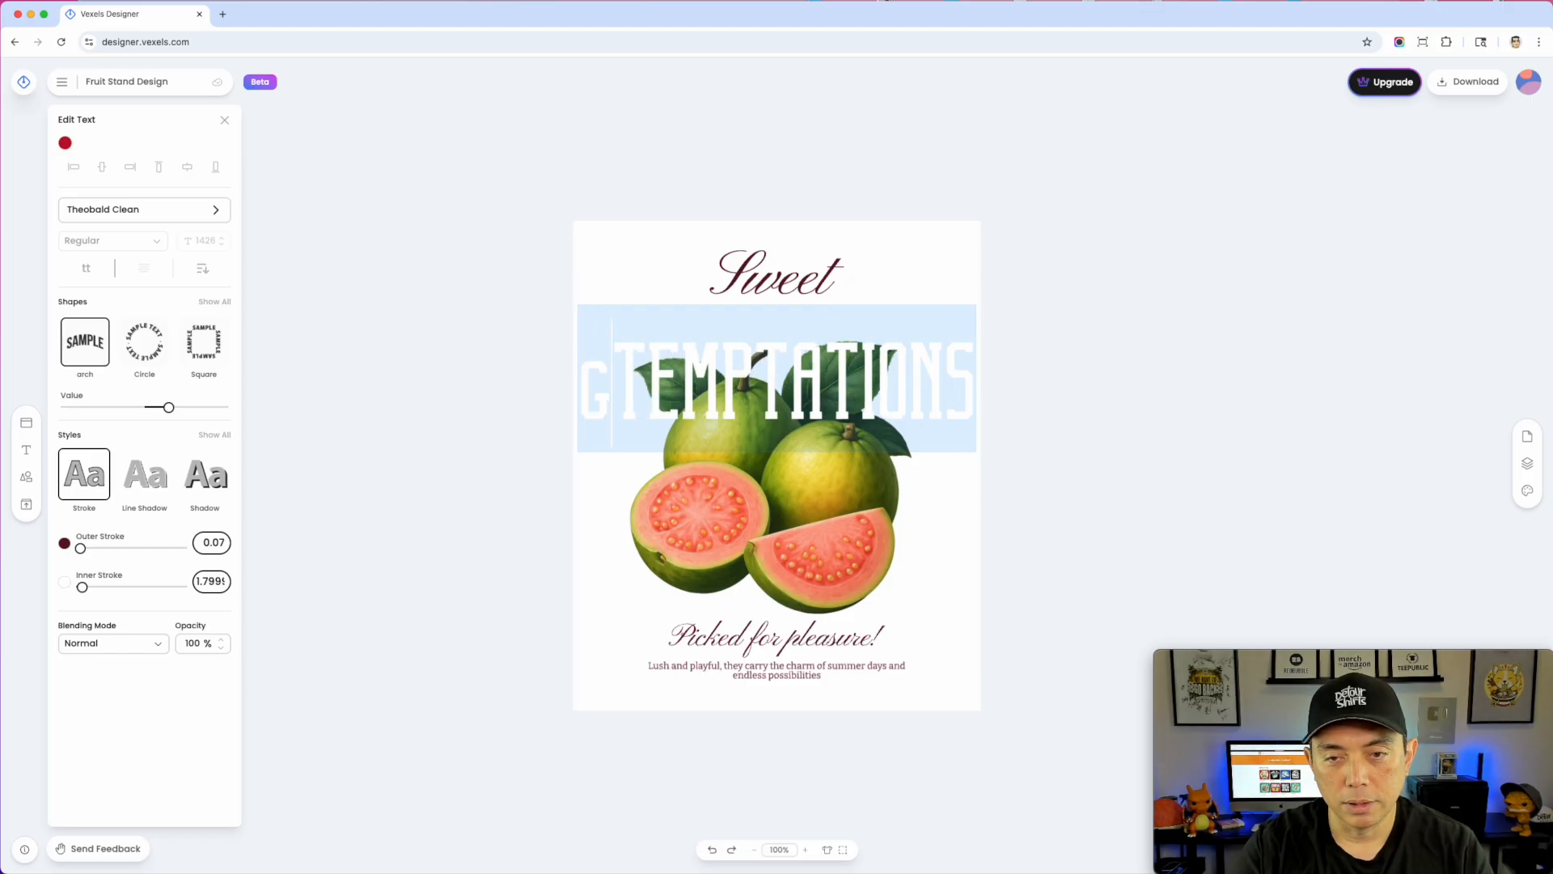
pyautogui.press('BackSpace')
pyautogui.click(830, 313)
pyautogui.press('super+a')
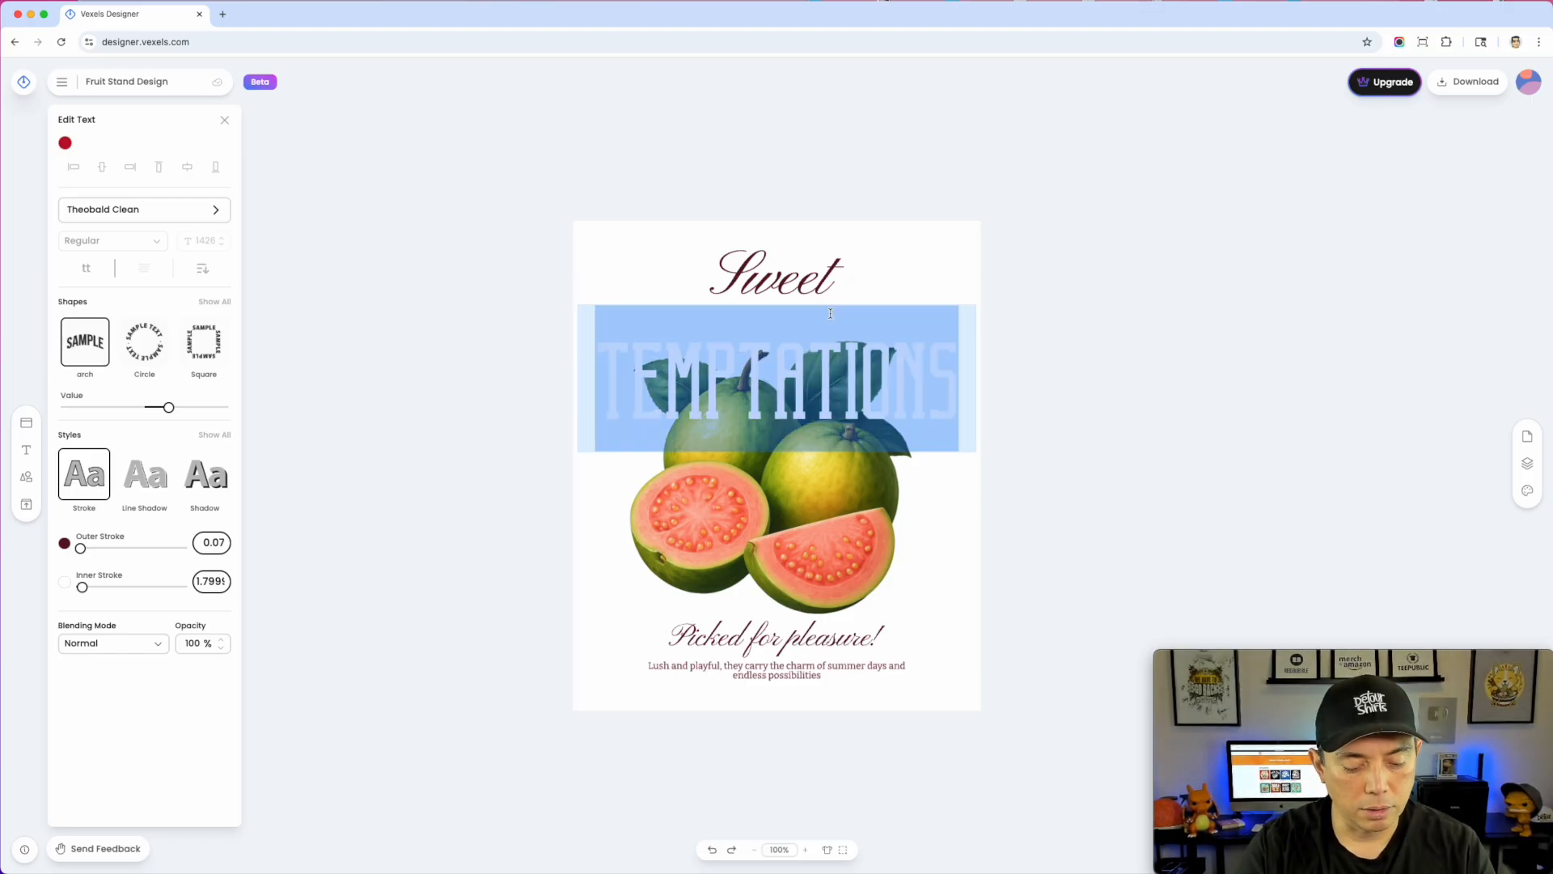
pyautogui.write('GUA')
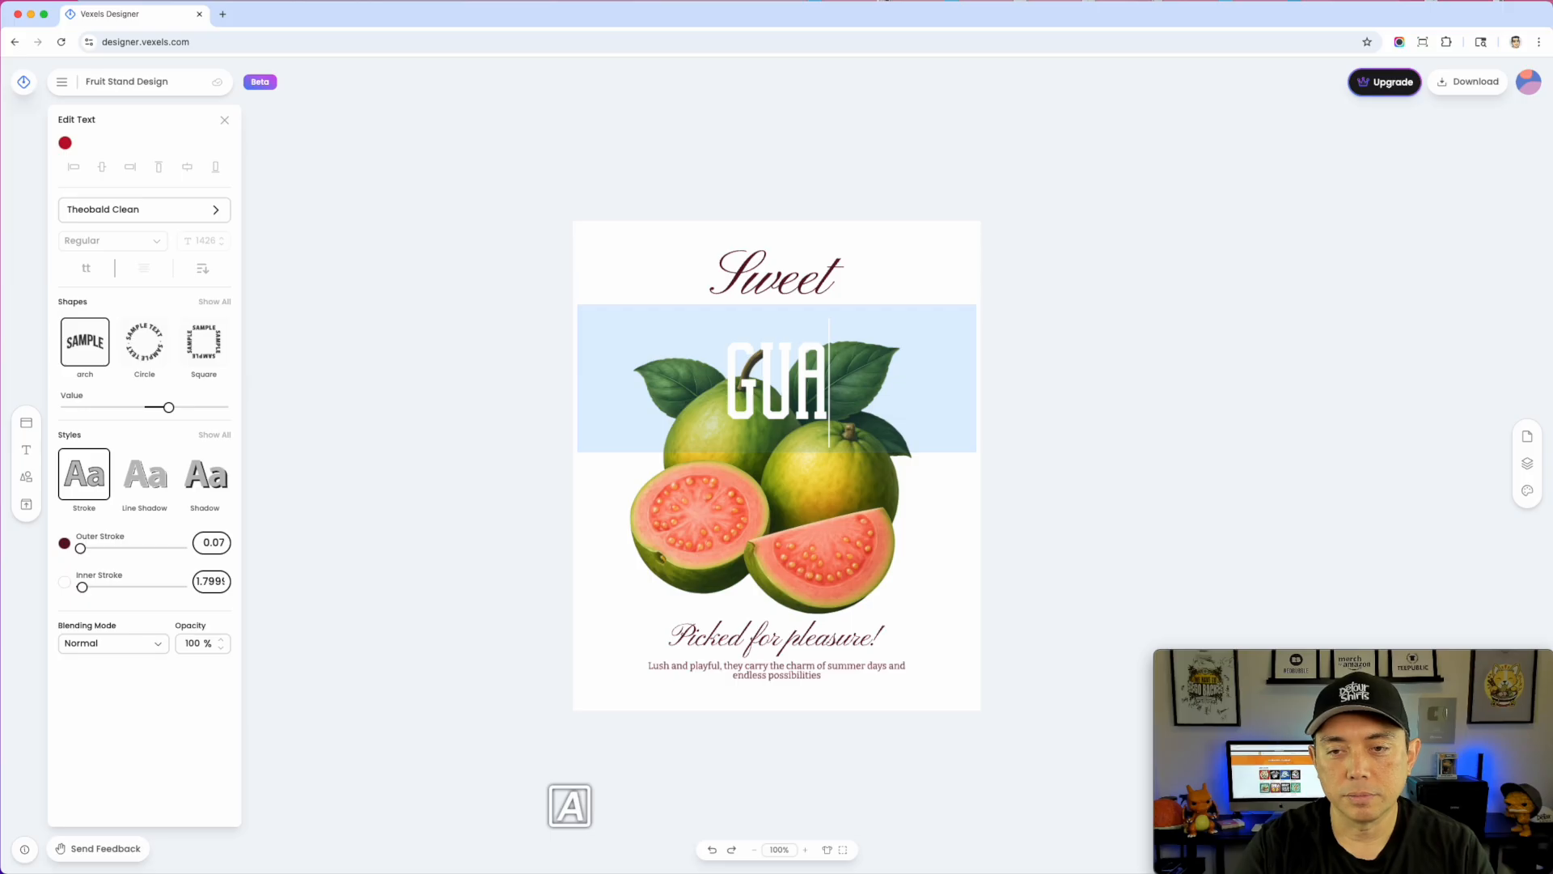
pyautogui.write('VAS')
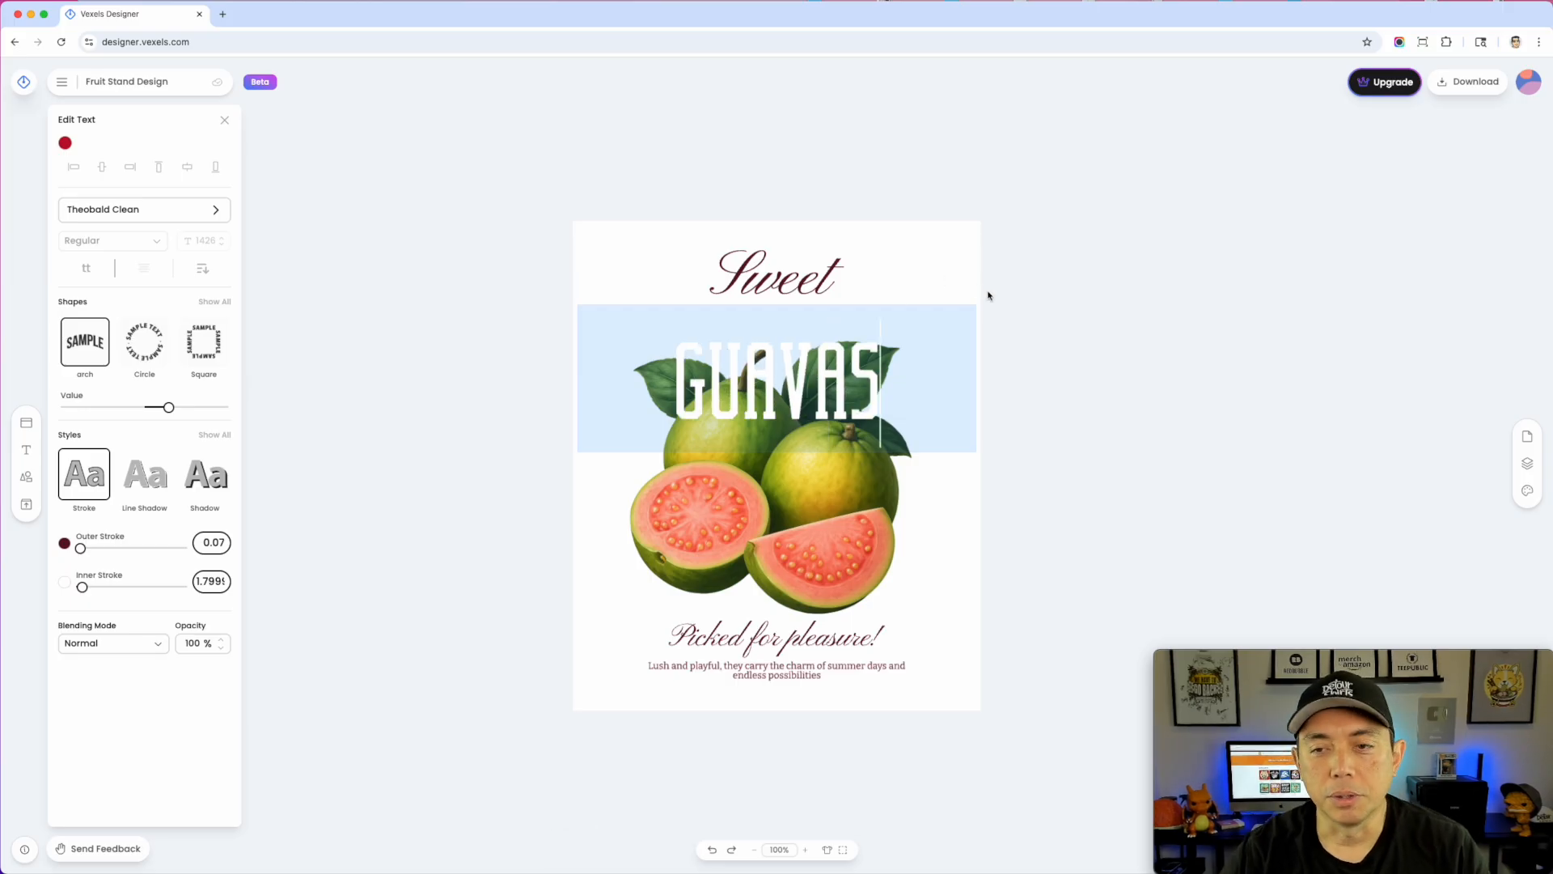
pyautogui.click(1005, 356)
# - Enlarge the GUAVAS headline to span most of the canvas width and position it centrally behind the fruit
pyautogui.click(837, 315)
pyautogui.moveTo(880, 303); pyautogui.dragTo(1020, 264)
pyautogui.moveTo(936, 304); pyautogui.dragTo(846, 334)
pyautogui.moveTo(930, 272); pyautogui.dragTo(956, 263)
pyautogui.click(1056, 296)
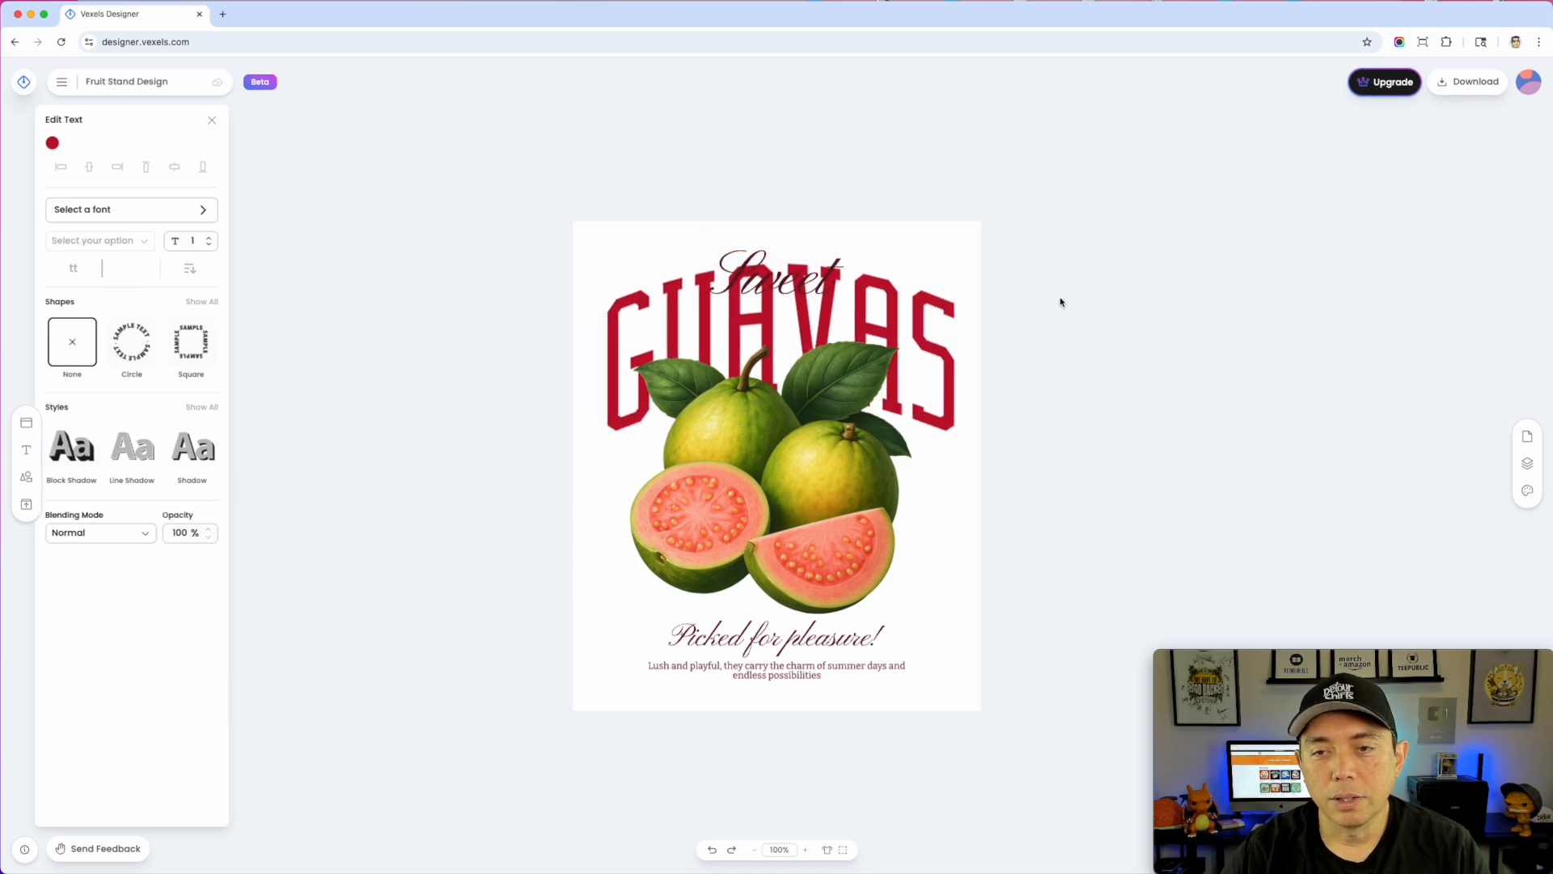
# - Delete the script word "Sweet" and shift the GUAVAS headline up into the freed space
pyautogui.click(899, 298)
pyautogui.click(750, 268)
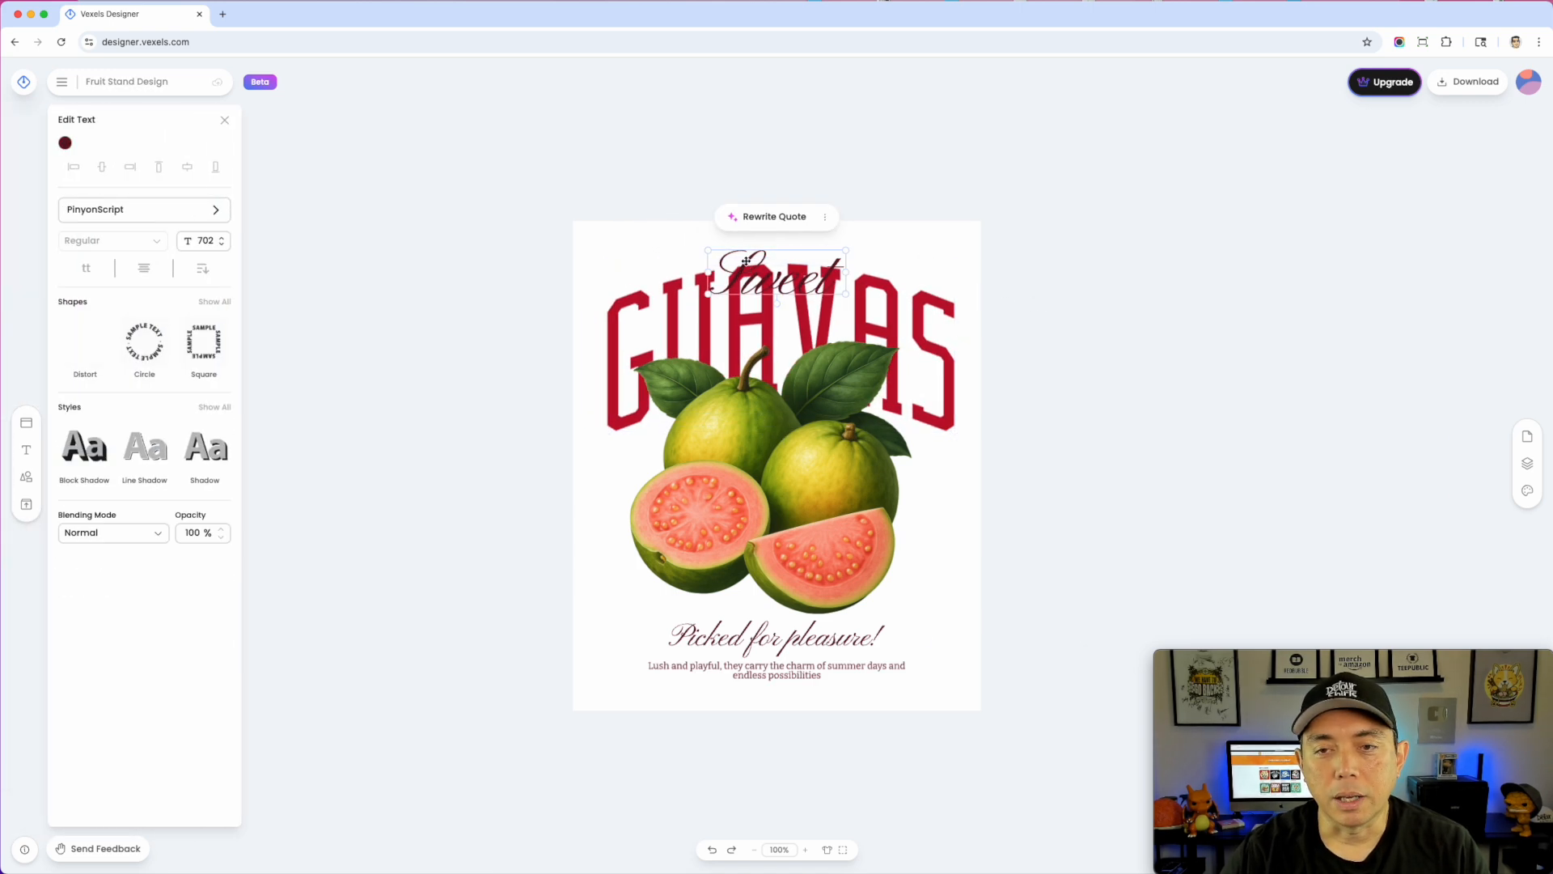
pyautogui.press('BackSpace')
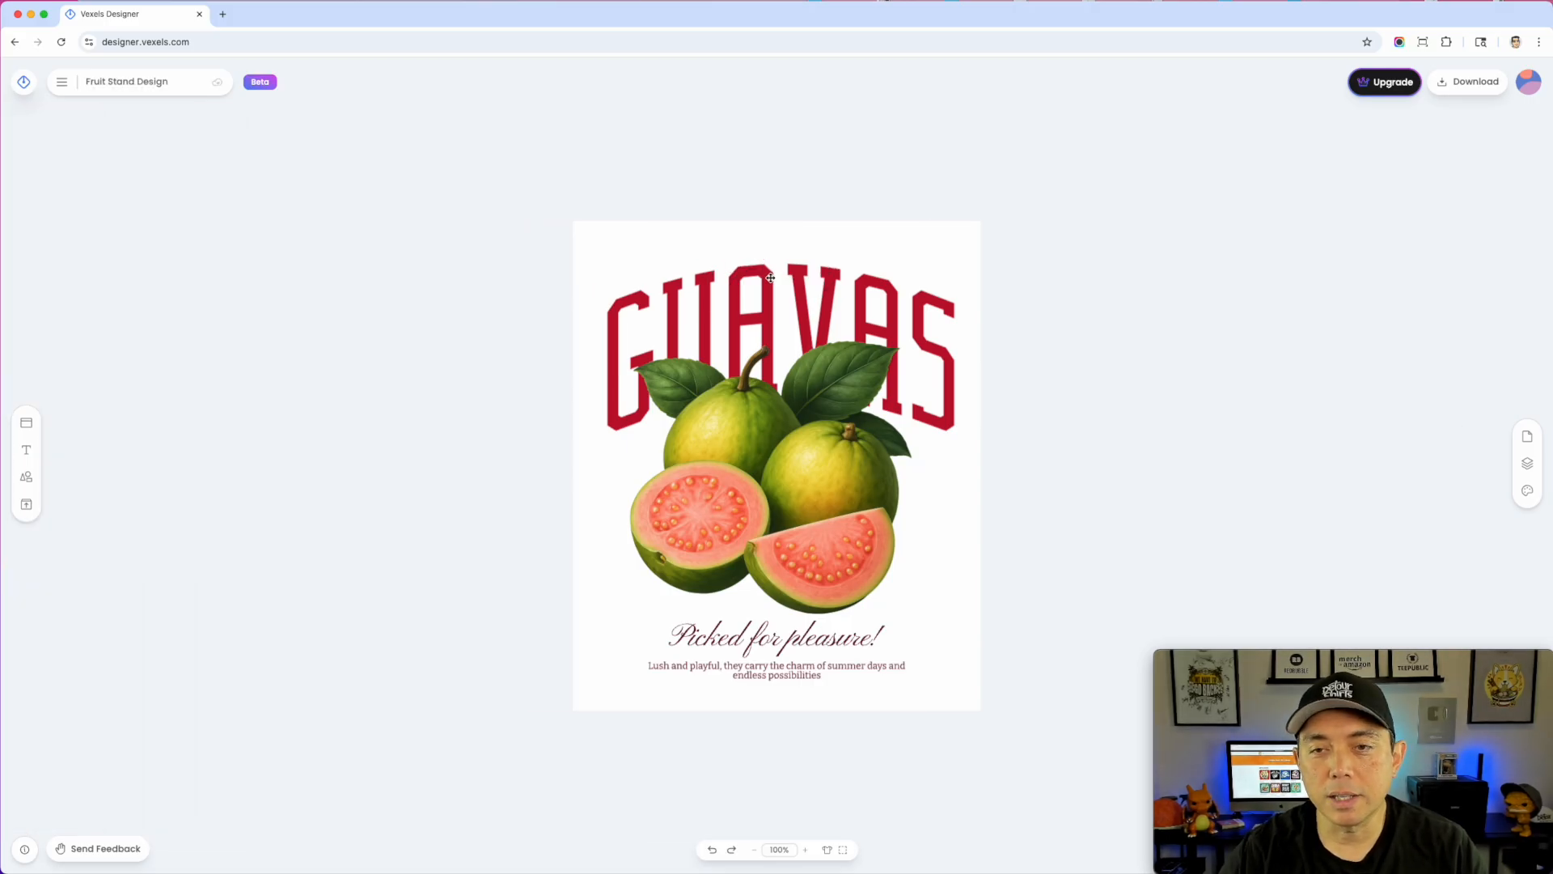
pyautogui.click(760, 256)
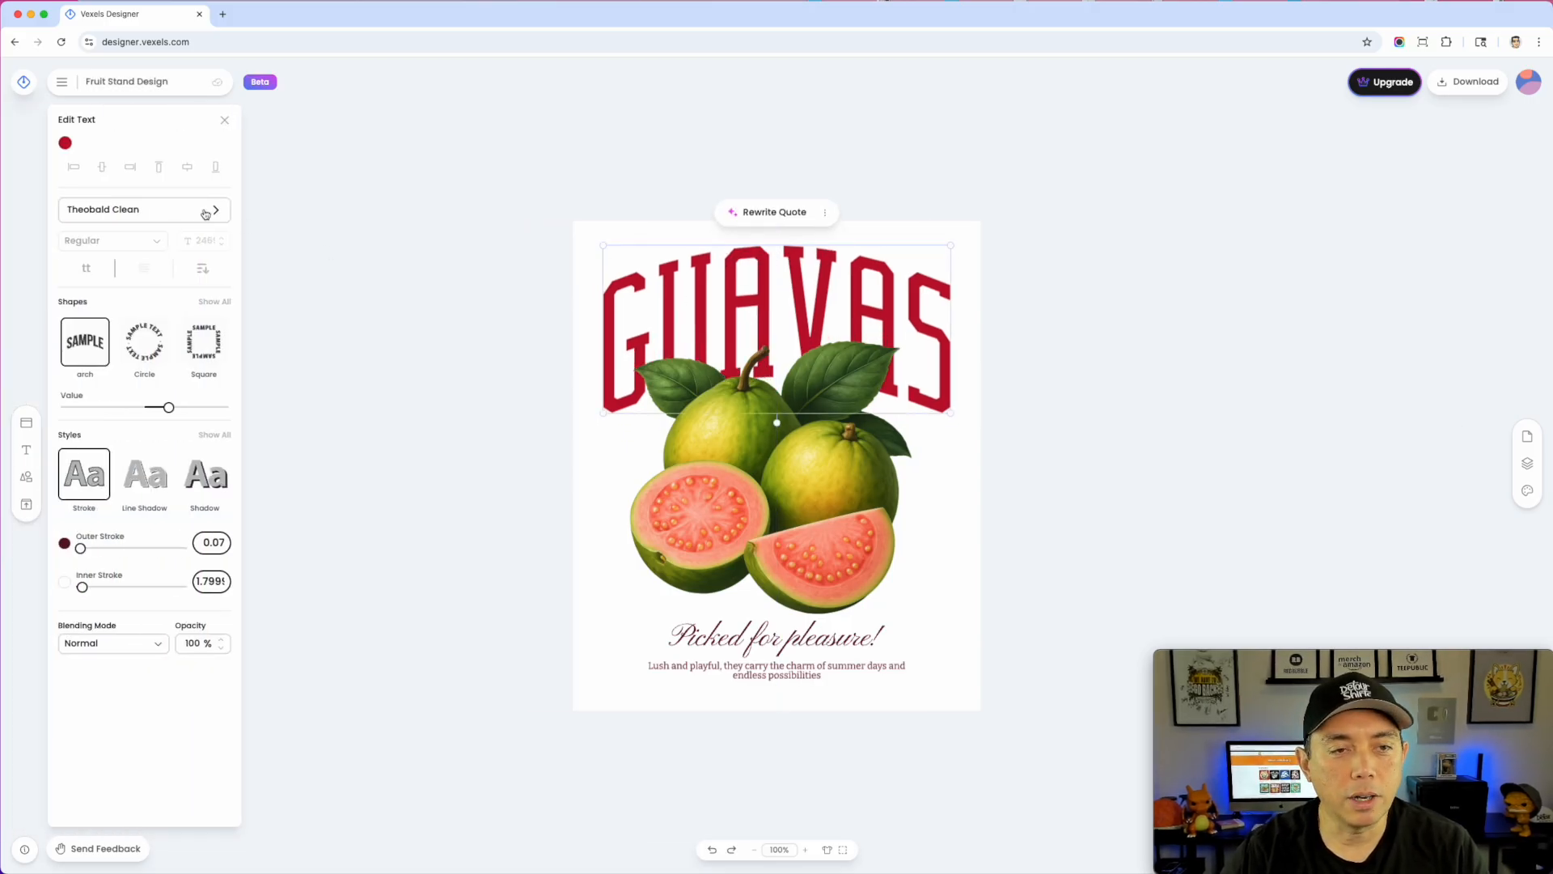
# - Apply the Line Shadow style to the GUAVAS headline after trying the Shadow and Block Shadow styles
pyautogui.click(198, 484)
pyautogui.click(146, 483)
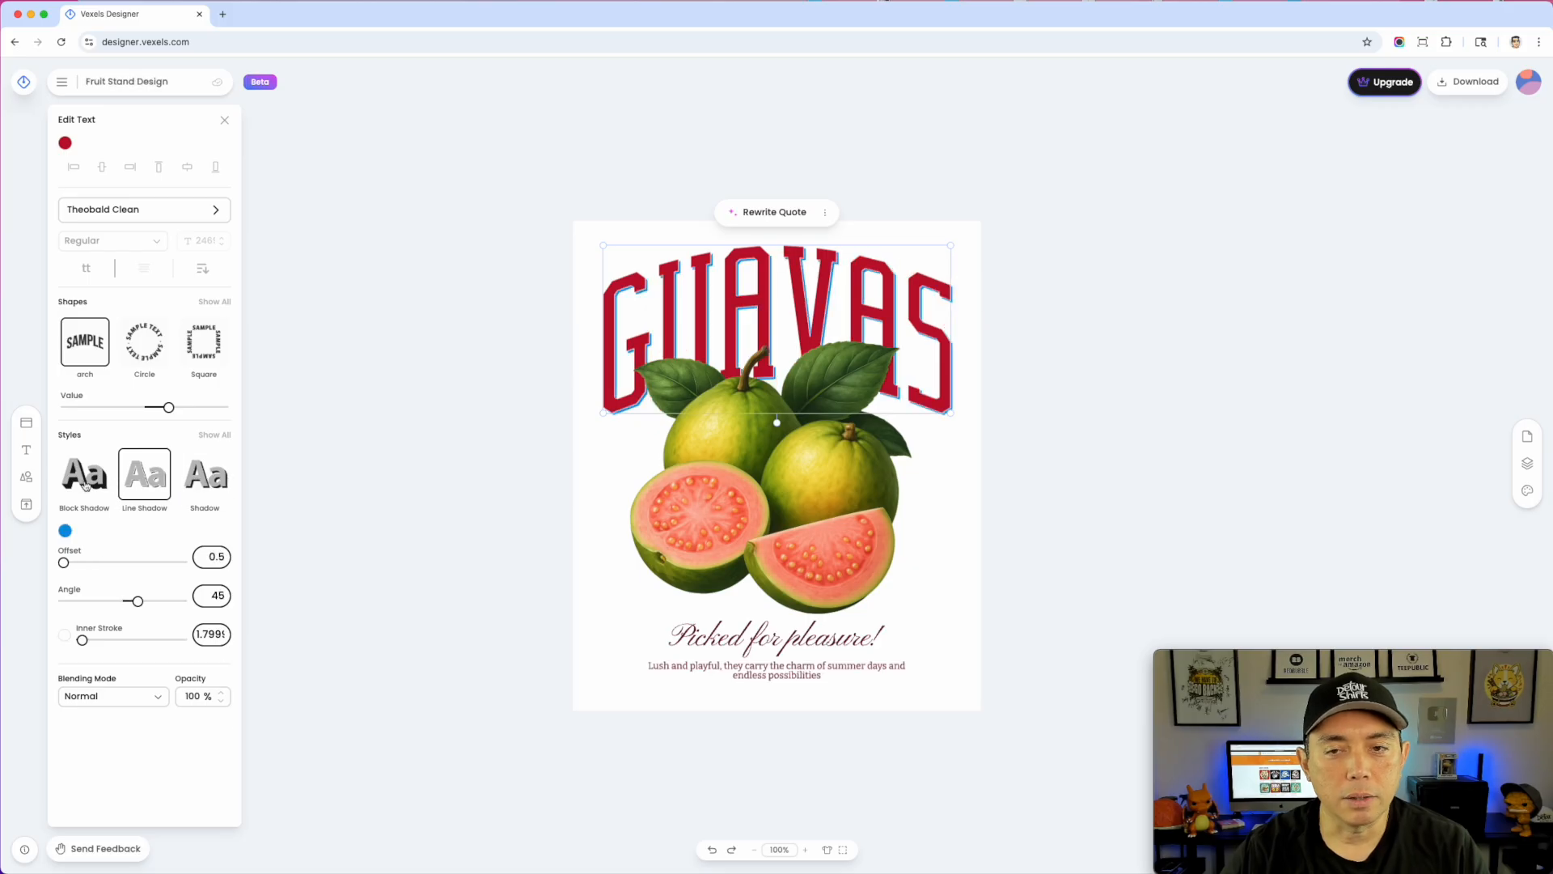
pyautogui.click(83, 484)
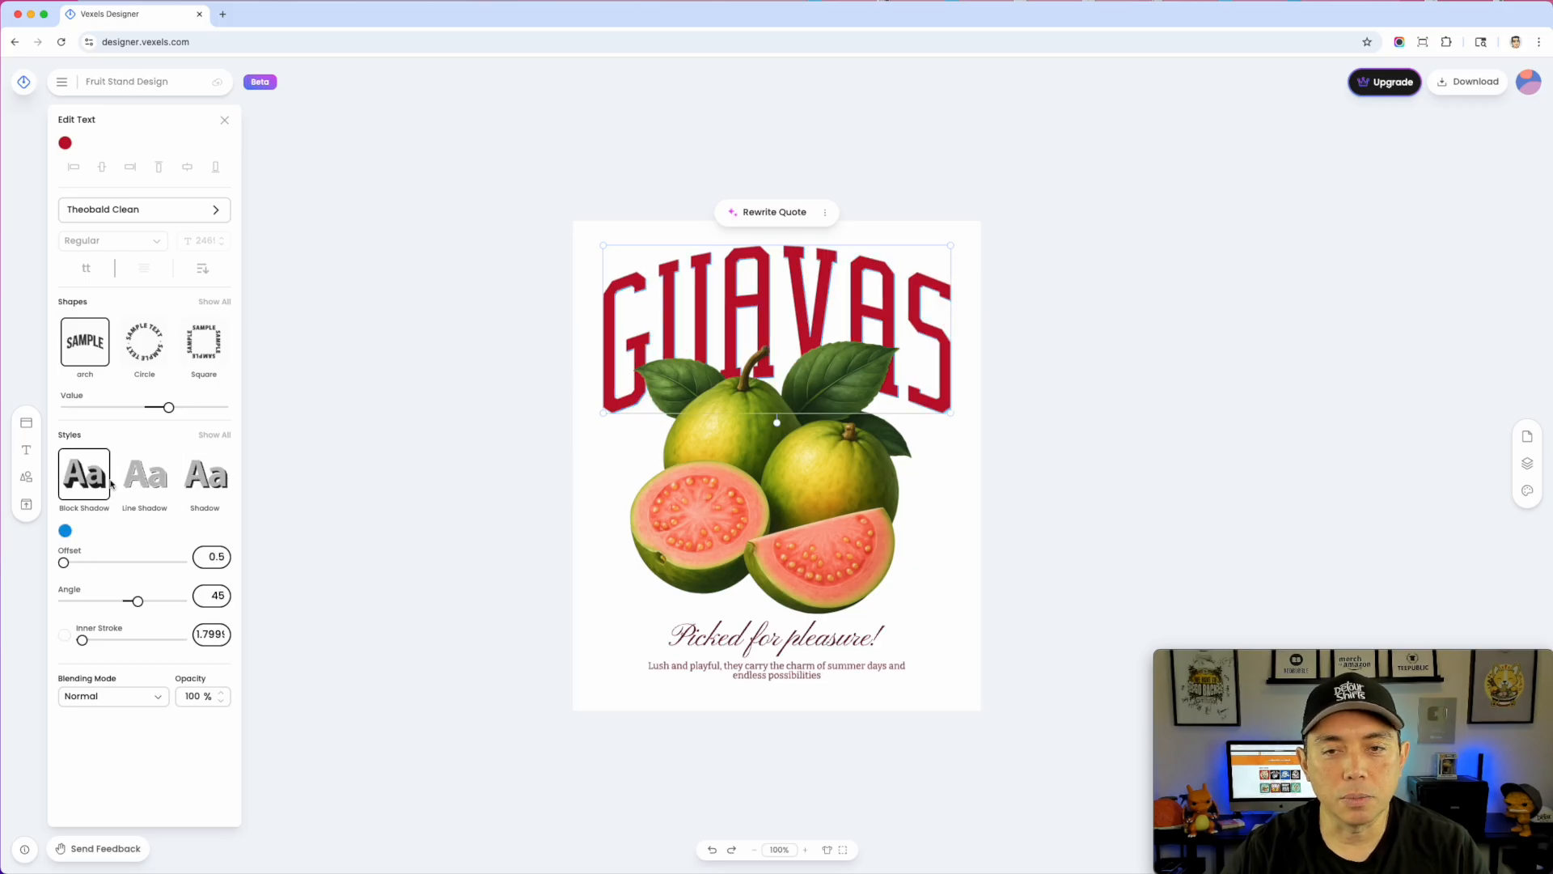
pyautogui.click(133, 486)
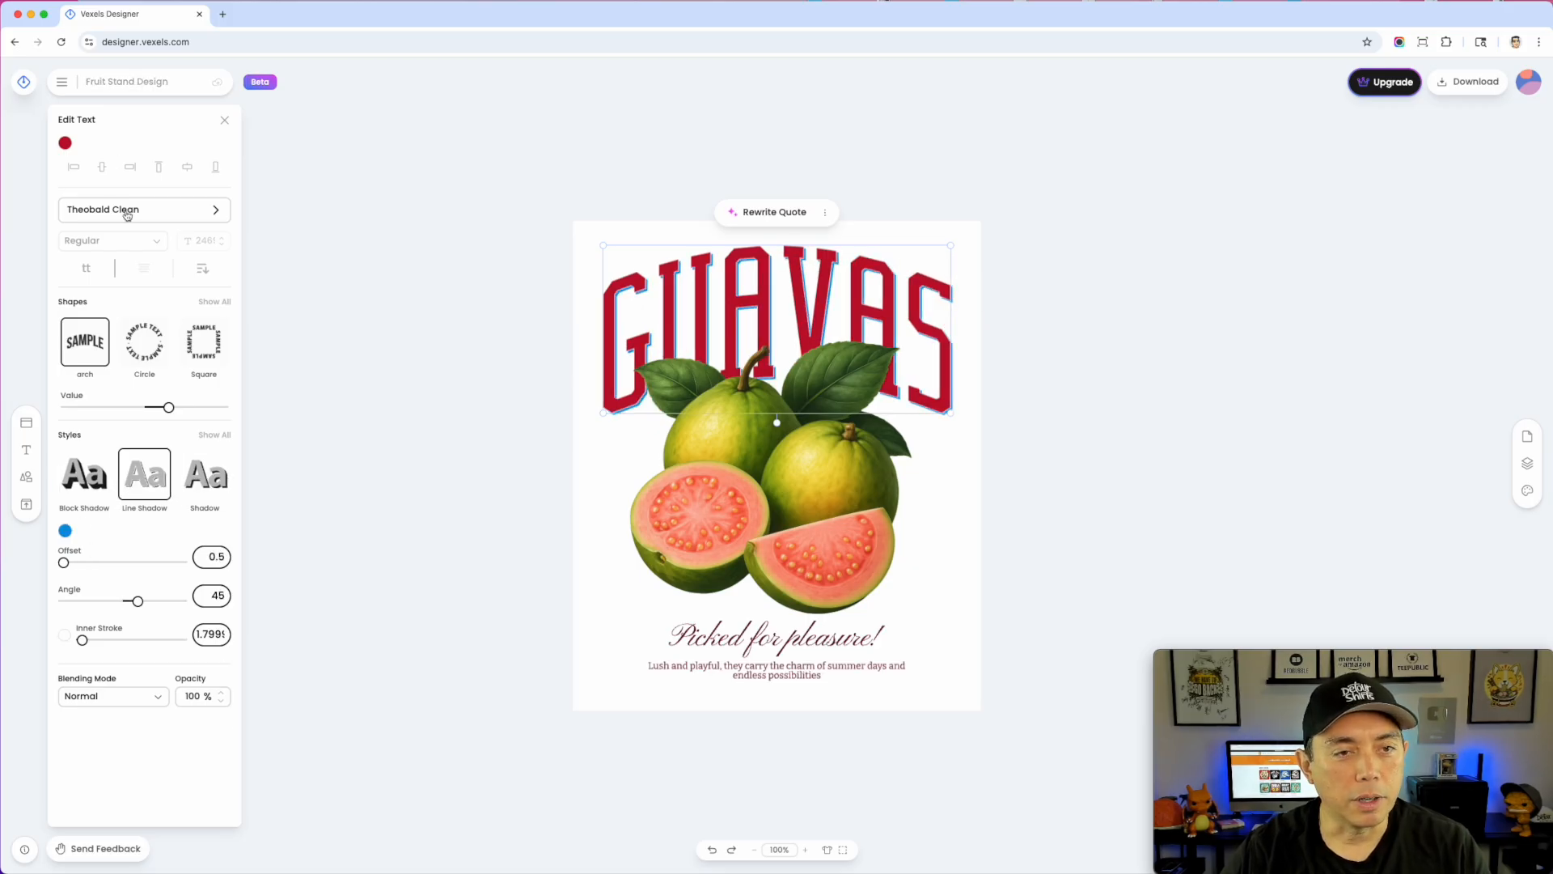
# - Set the GUAVAS headline in the hand-written Milky Coffee font after trying Permanent Marker, Elowen Caps, Gochi Hand, LemonLove and Pinzelan
pyautogui.click(152, 214)
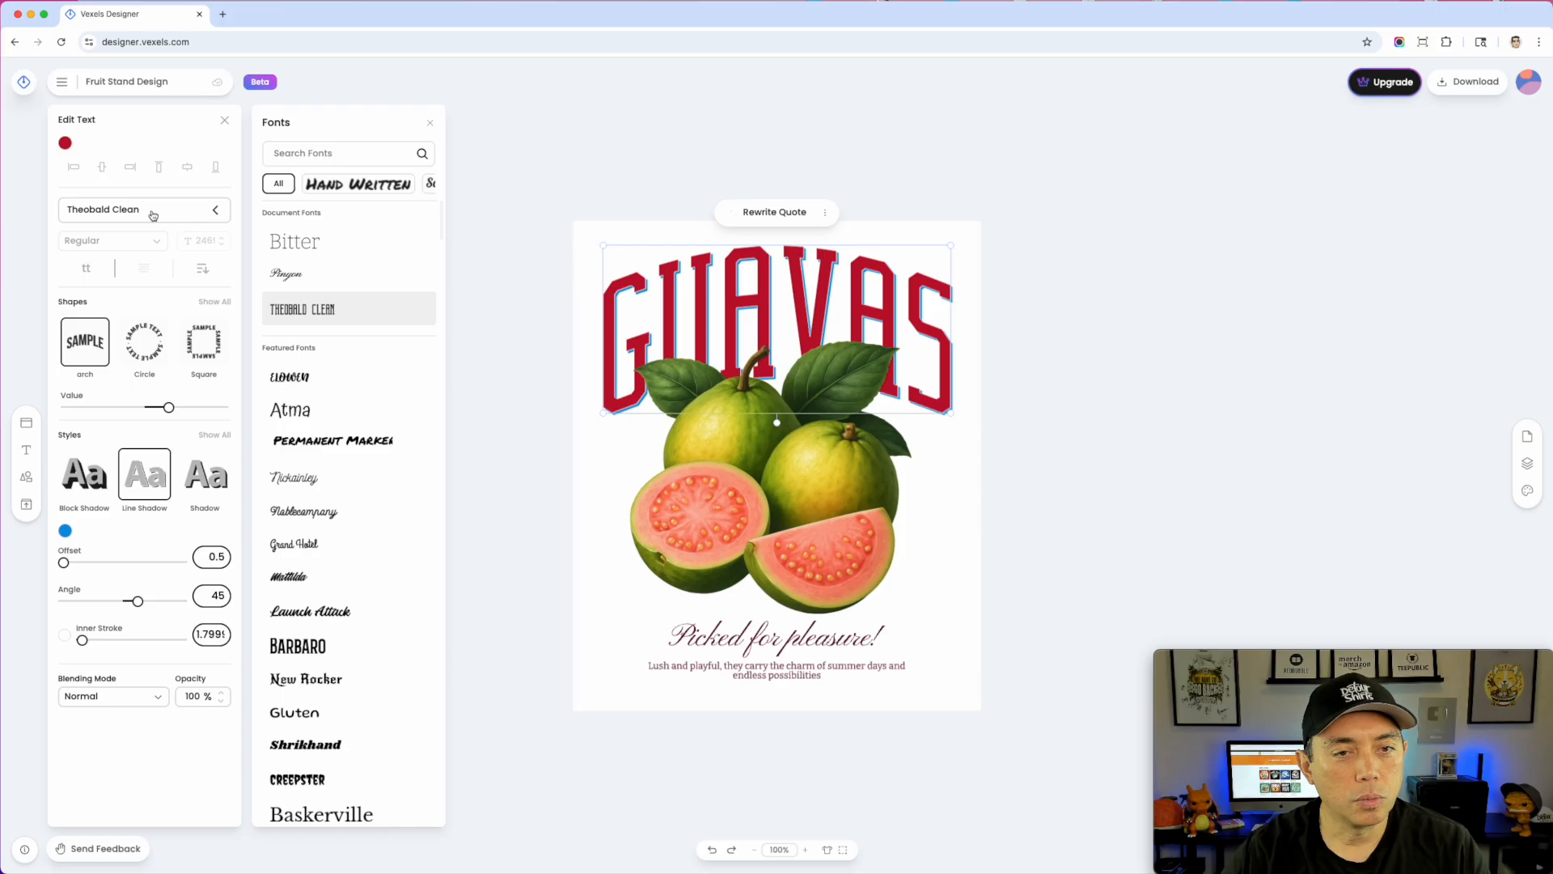
pyautogui.click(357, 185)
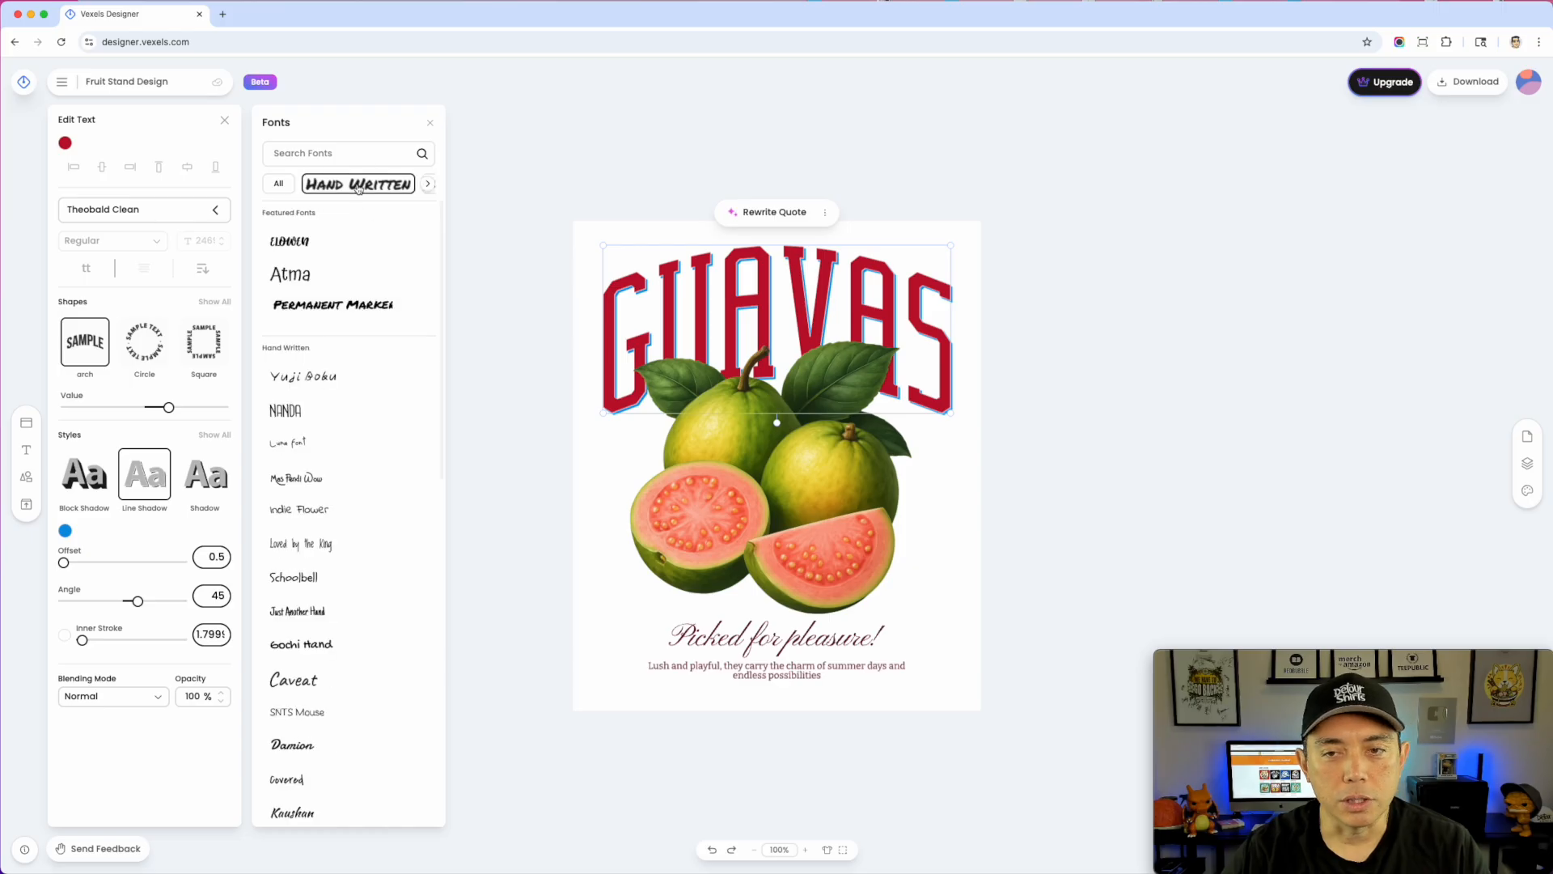
pyautogui.doubleClick(756, 288)
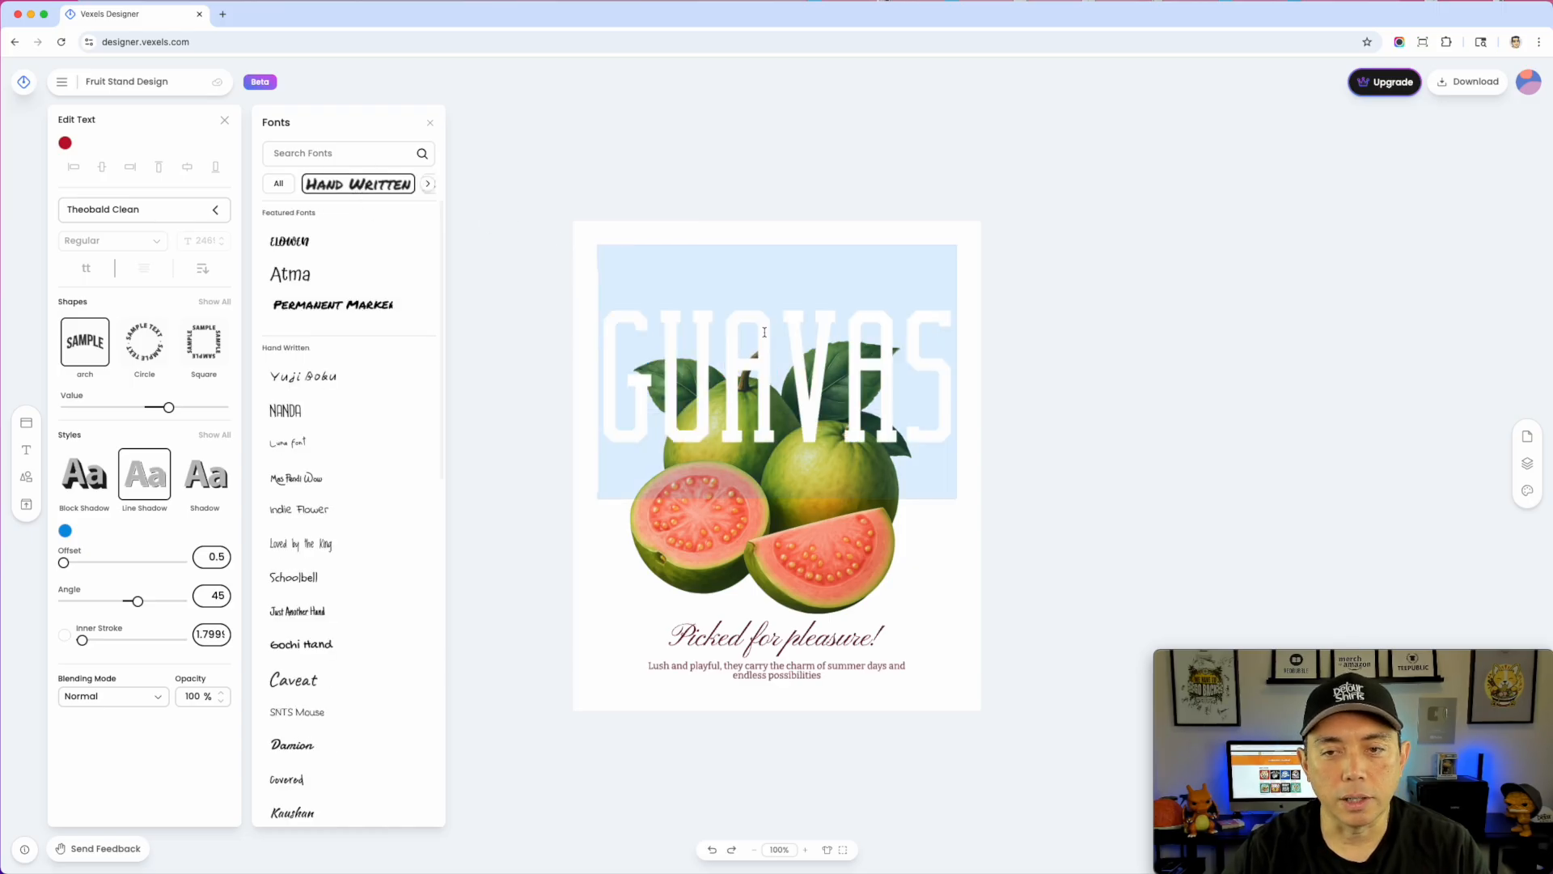
pyautogui.click(313, 304)
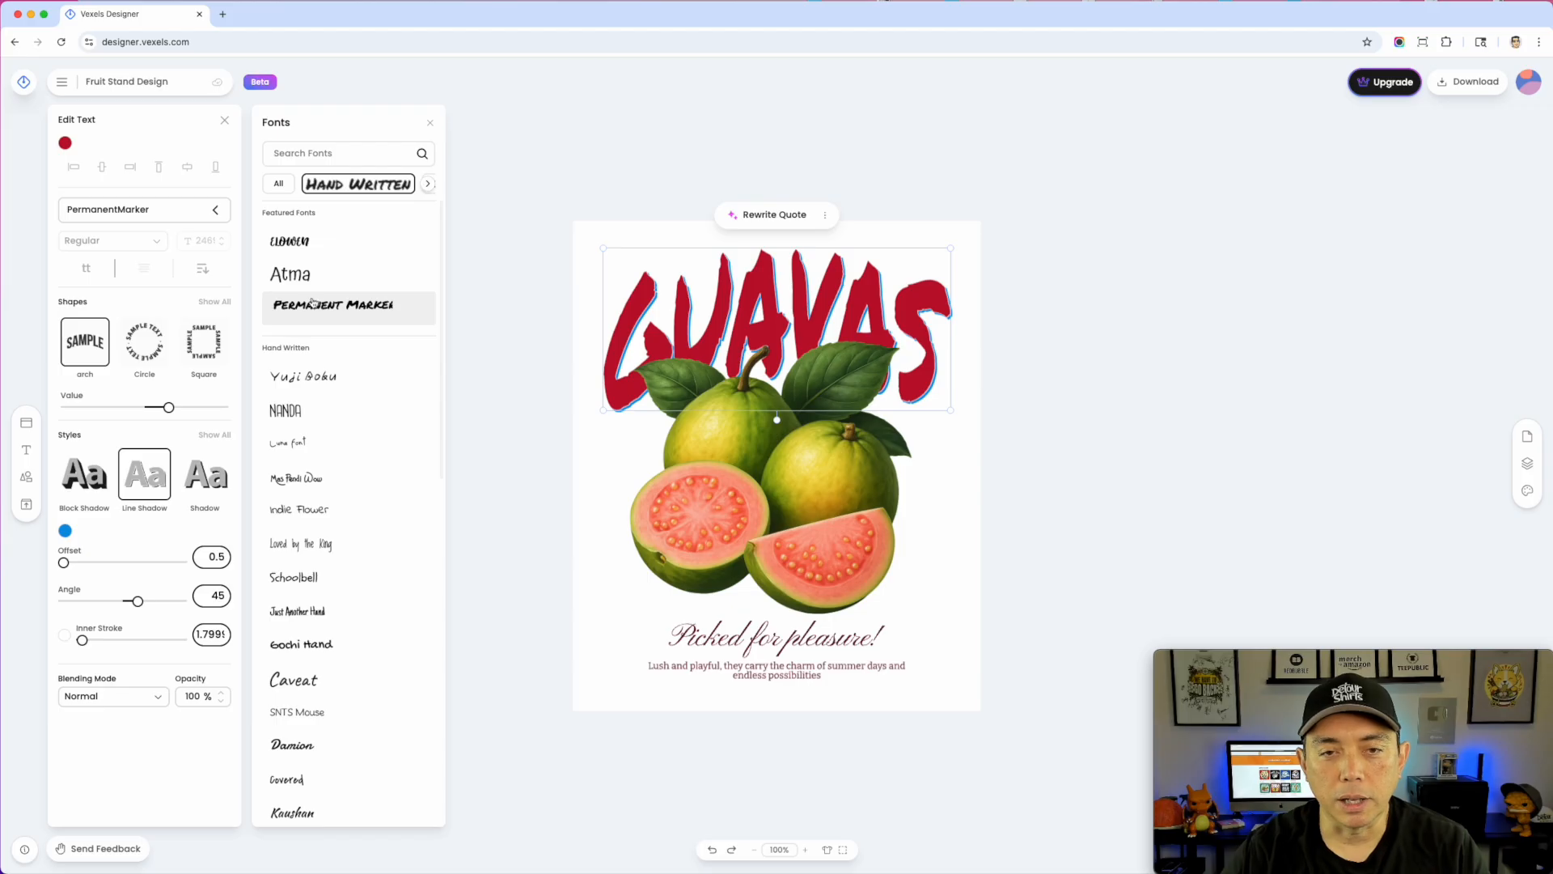
pyautogui.click(292, 241)
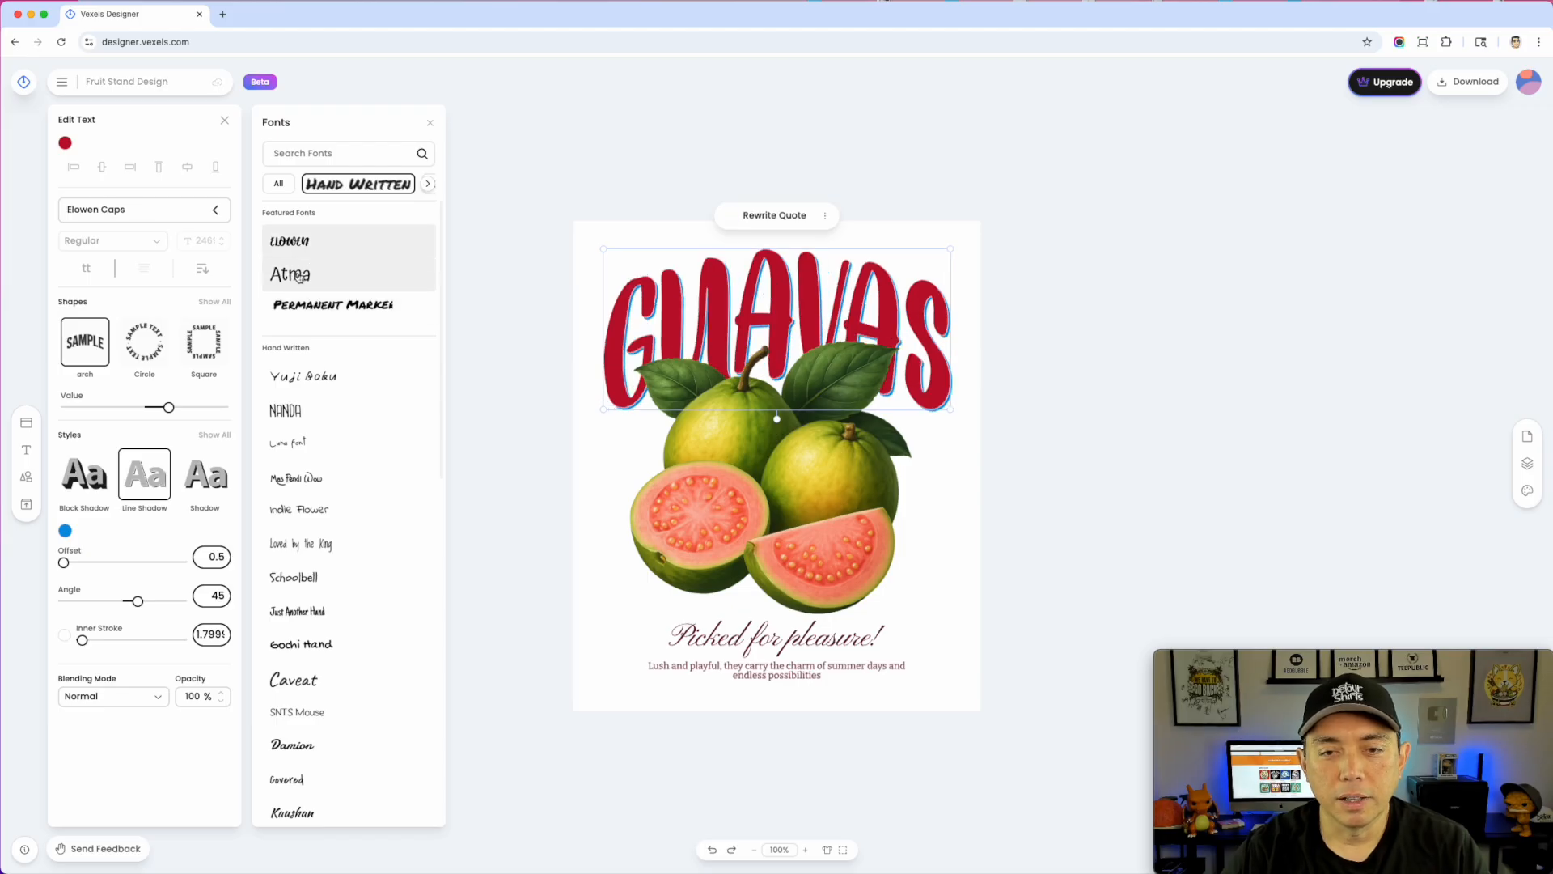
pyautogui.click(313, 645)
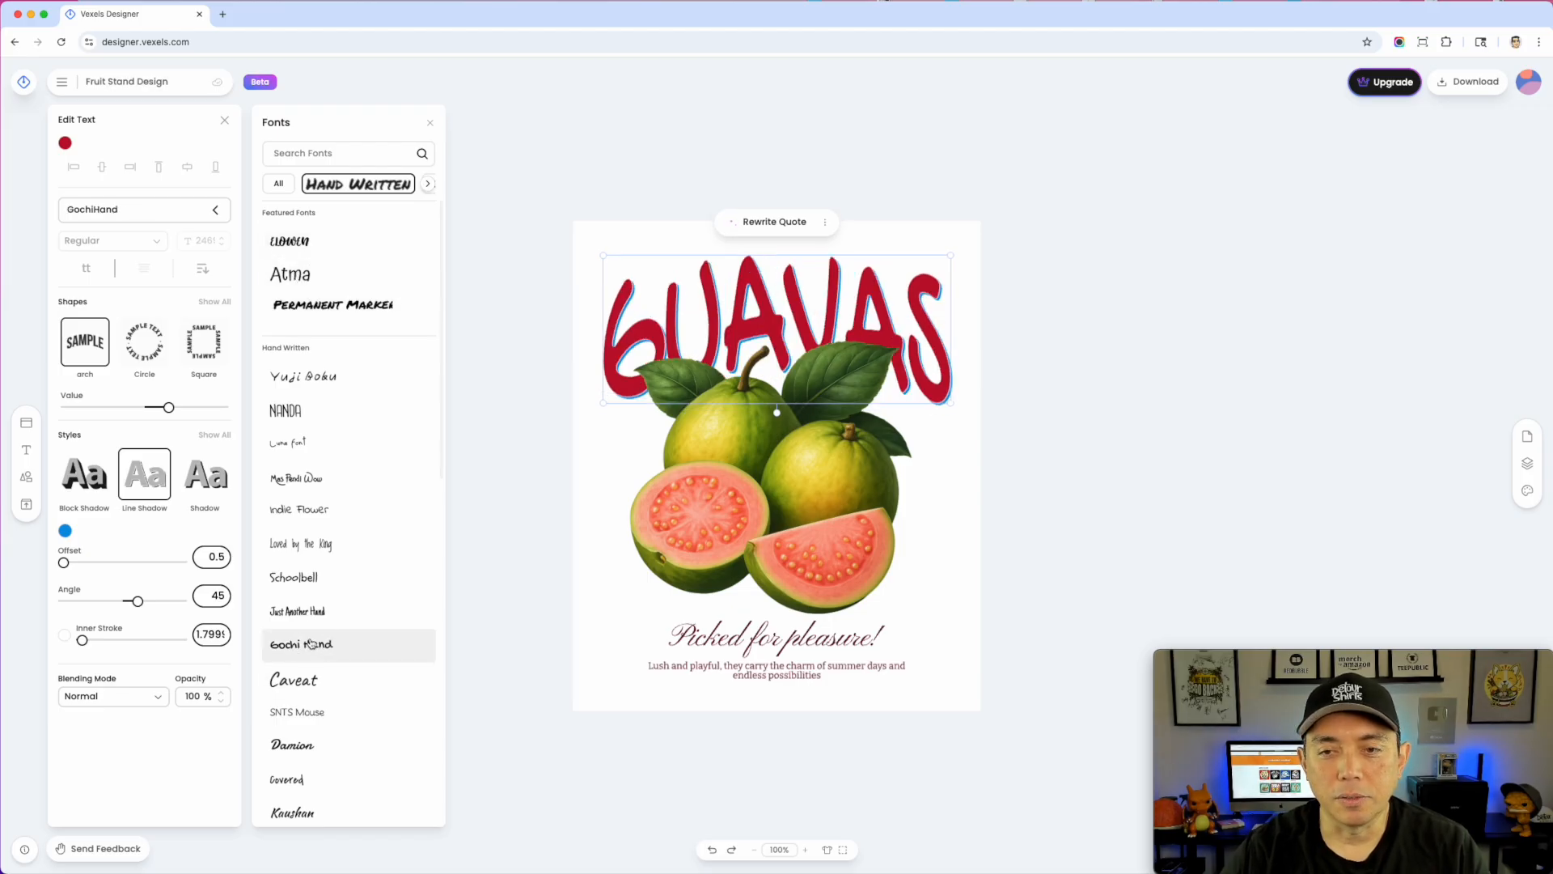
pyautogui.click(326, 315)
pyautogui.scroll(-5, 329, 485)
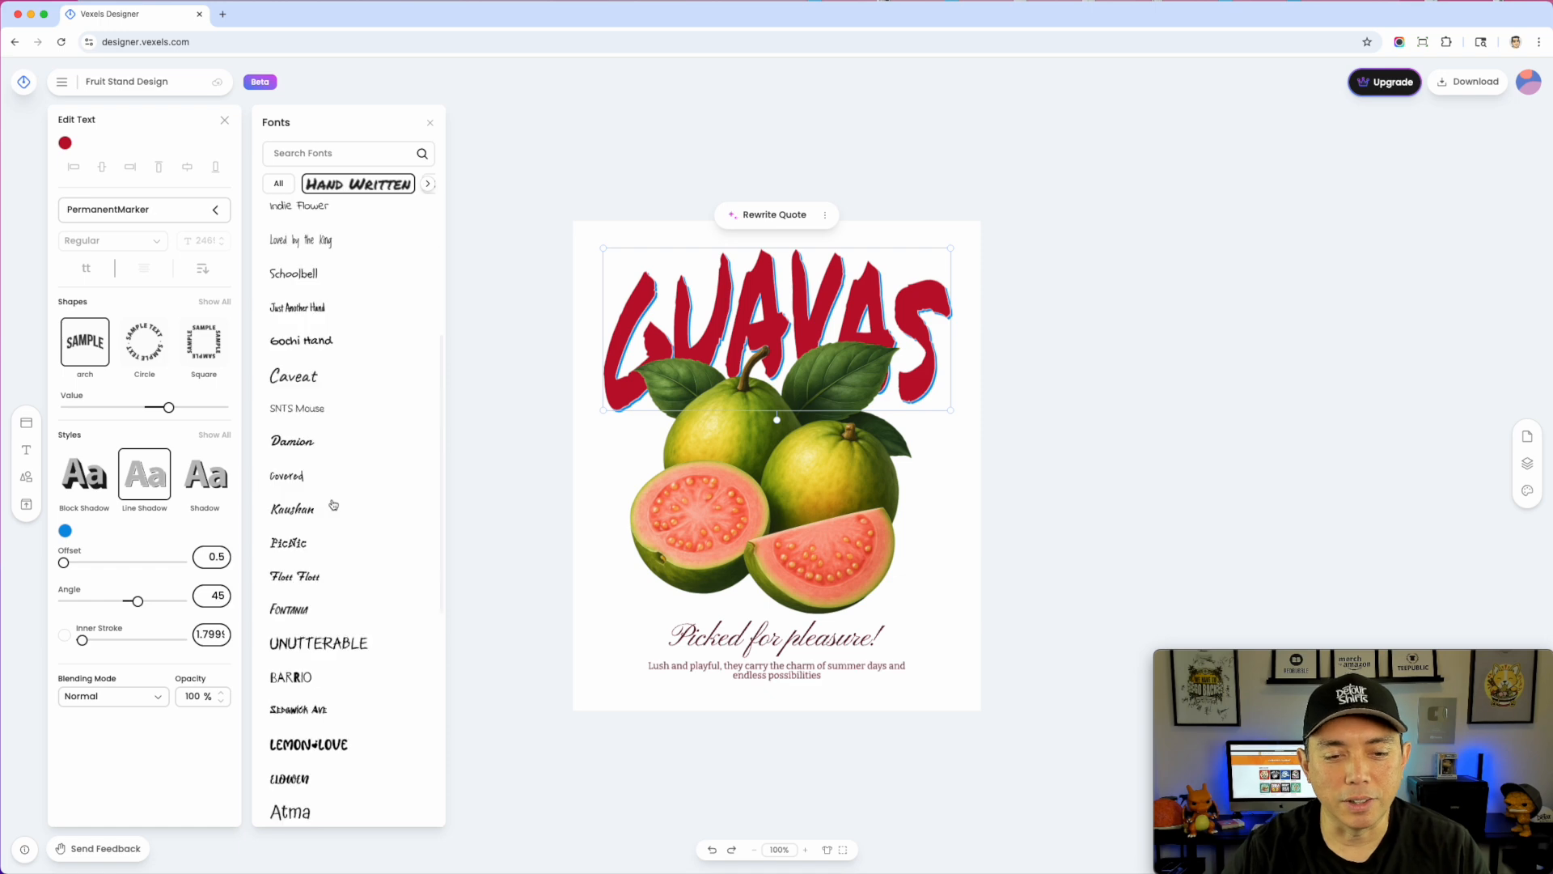
pyautogui.scroll(-2, 329, 527)
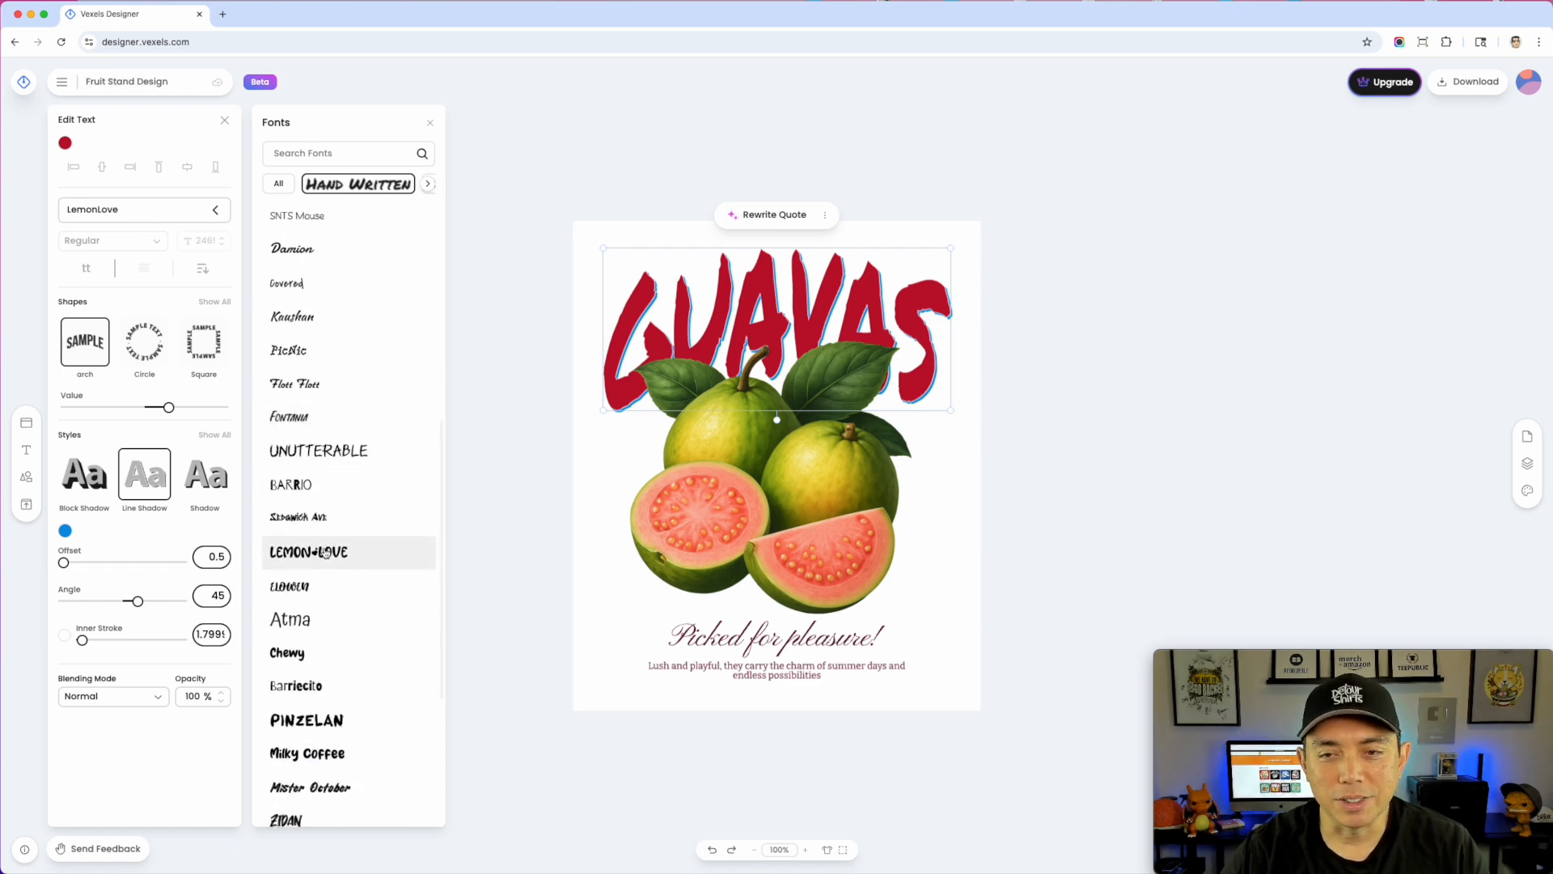
pyautogui.scroll(-3, 322, 565)
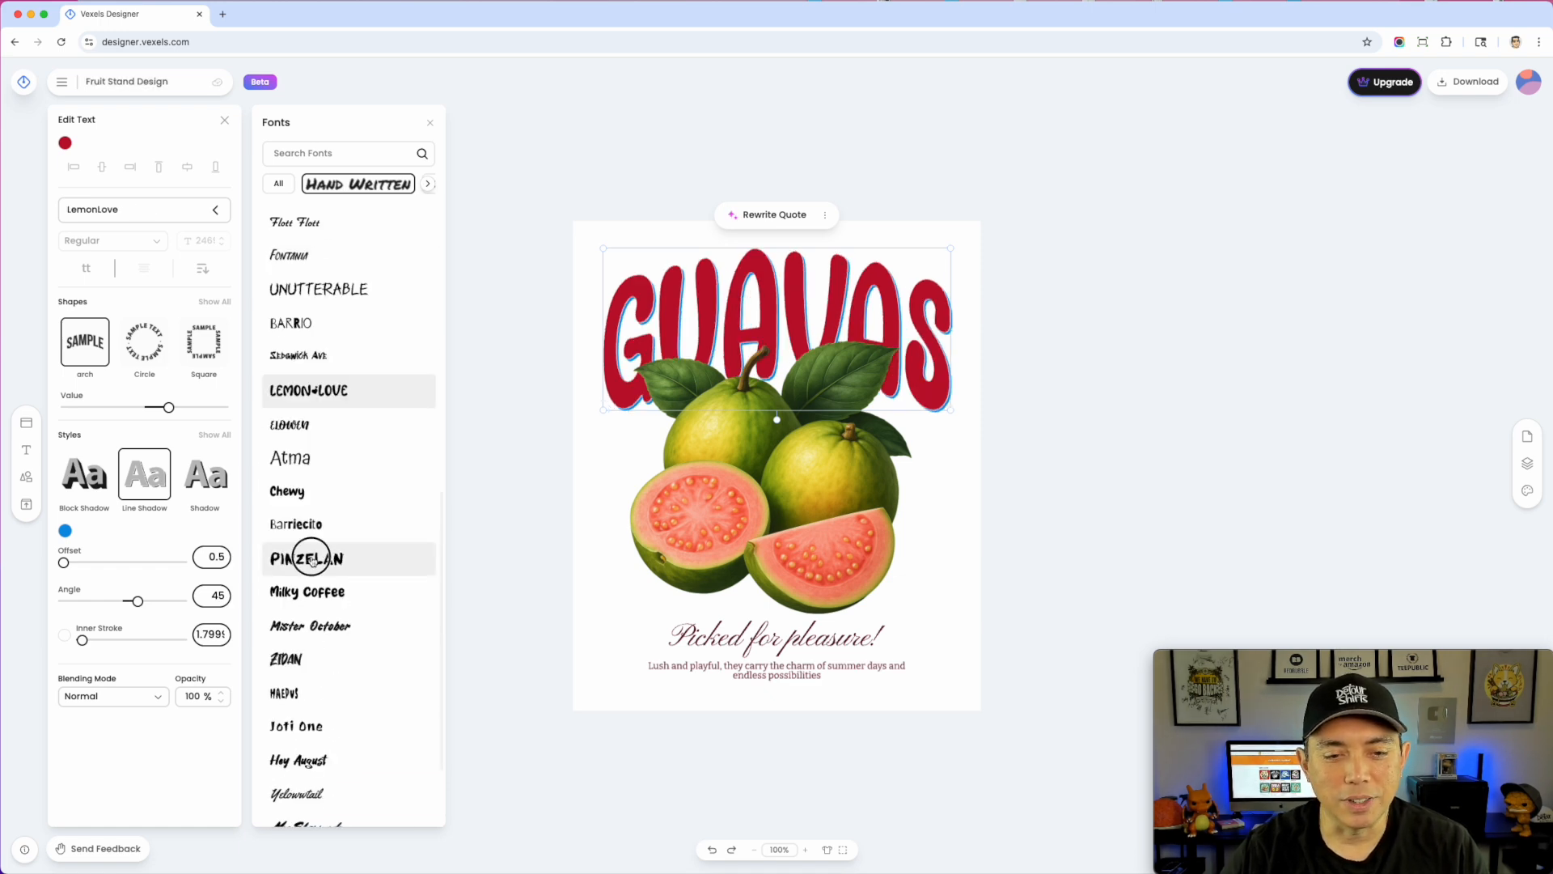
pyautogui.click(312, 560)
pyautogui.click(314, 593)
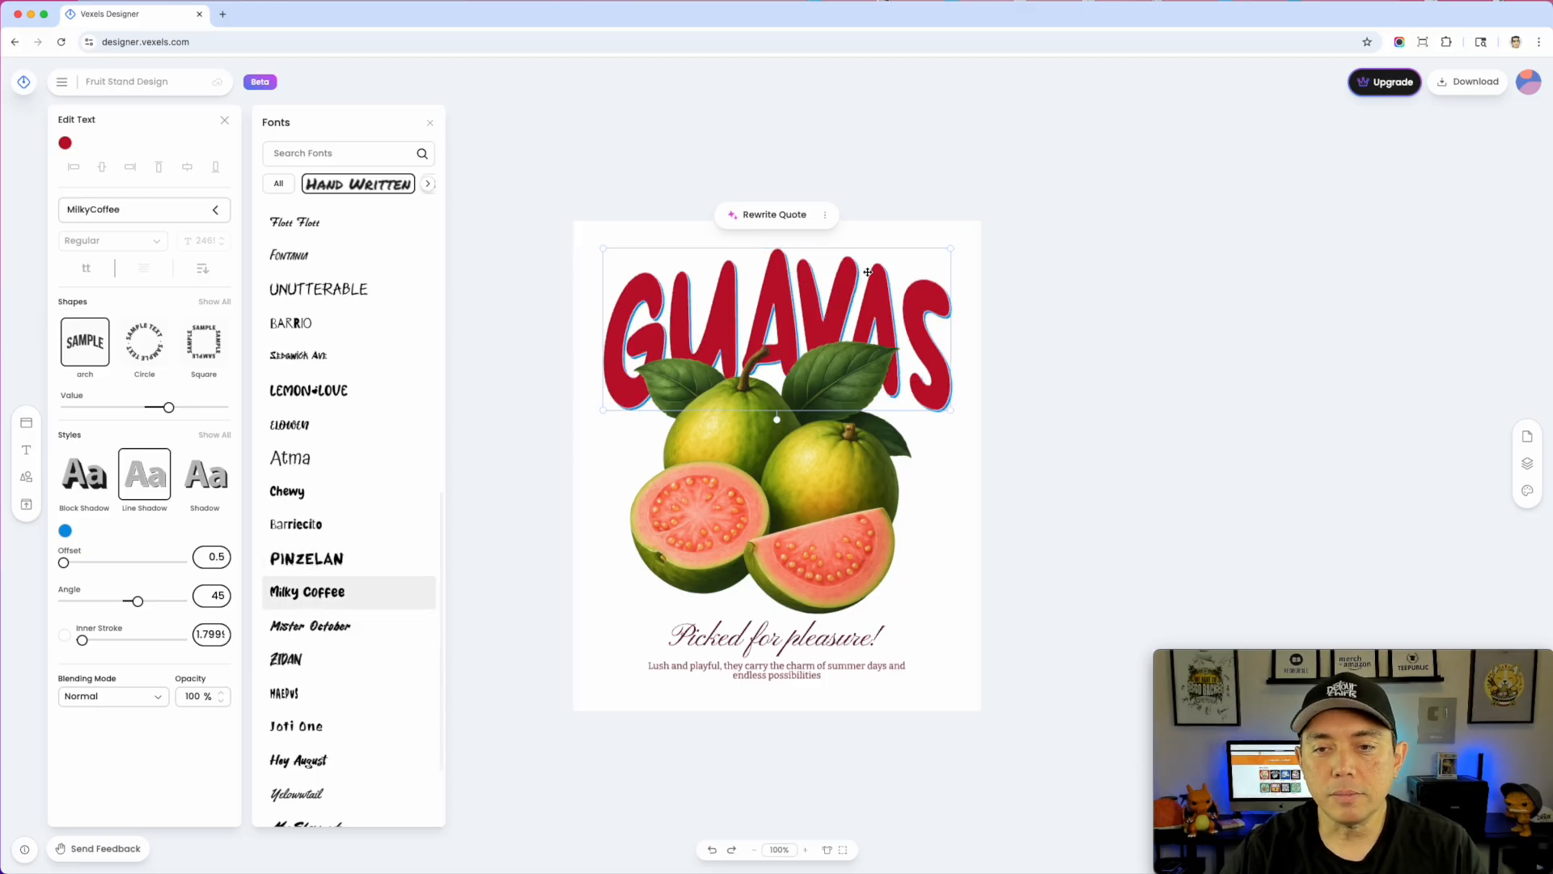
# - Nudge the guava artwork slightly right and recolor the GUAVAS headline with coral sampled from the cut guava after trying orange and crimson
pyautogui.click(834, 418)
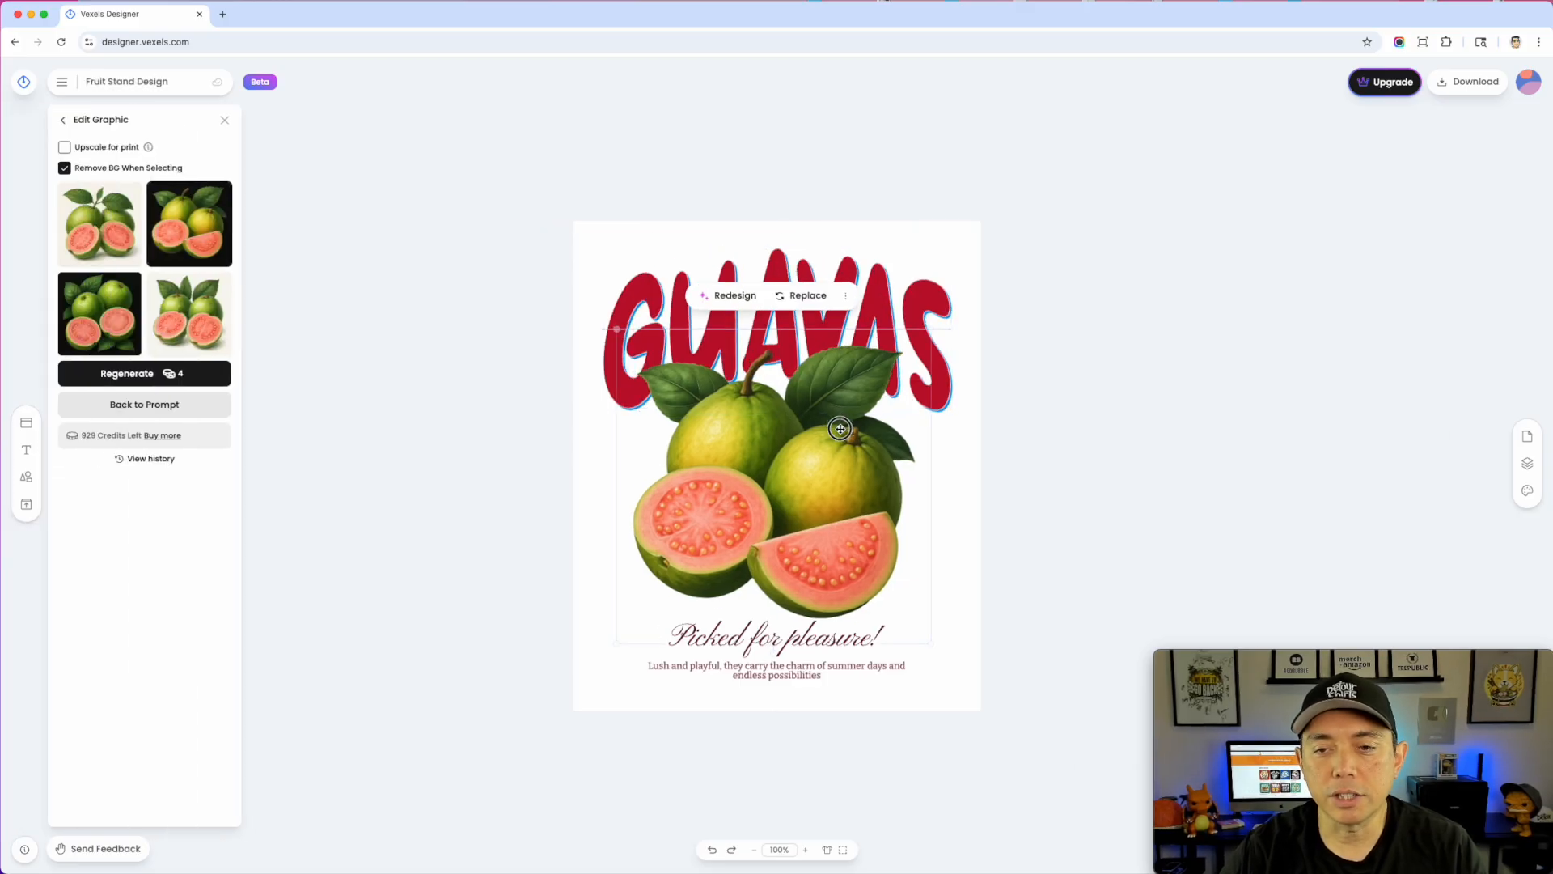
pyautogui.click(892, 289)
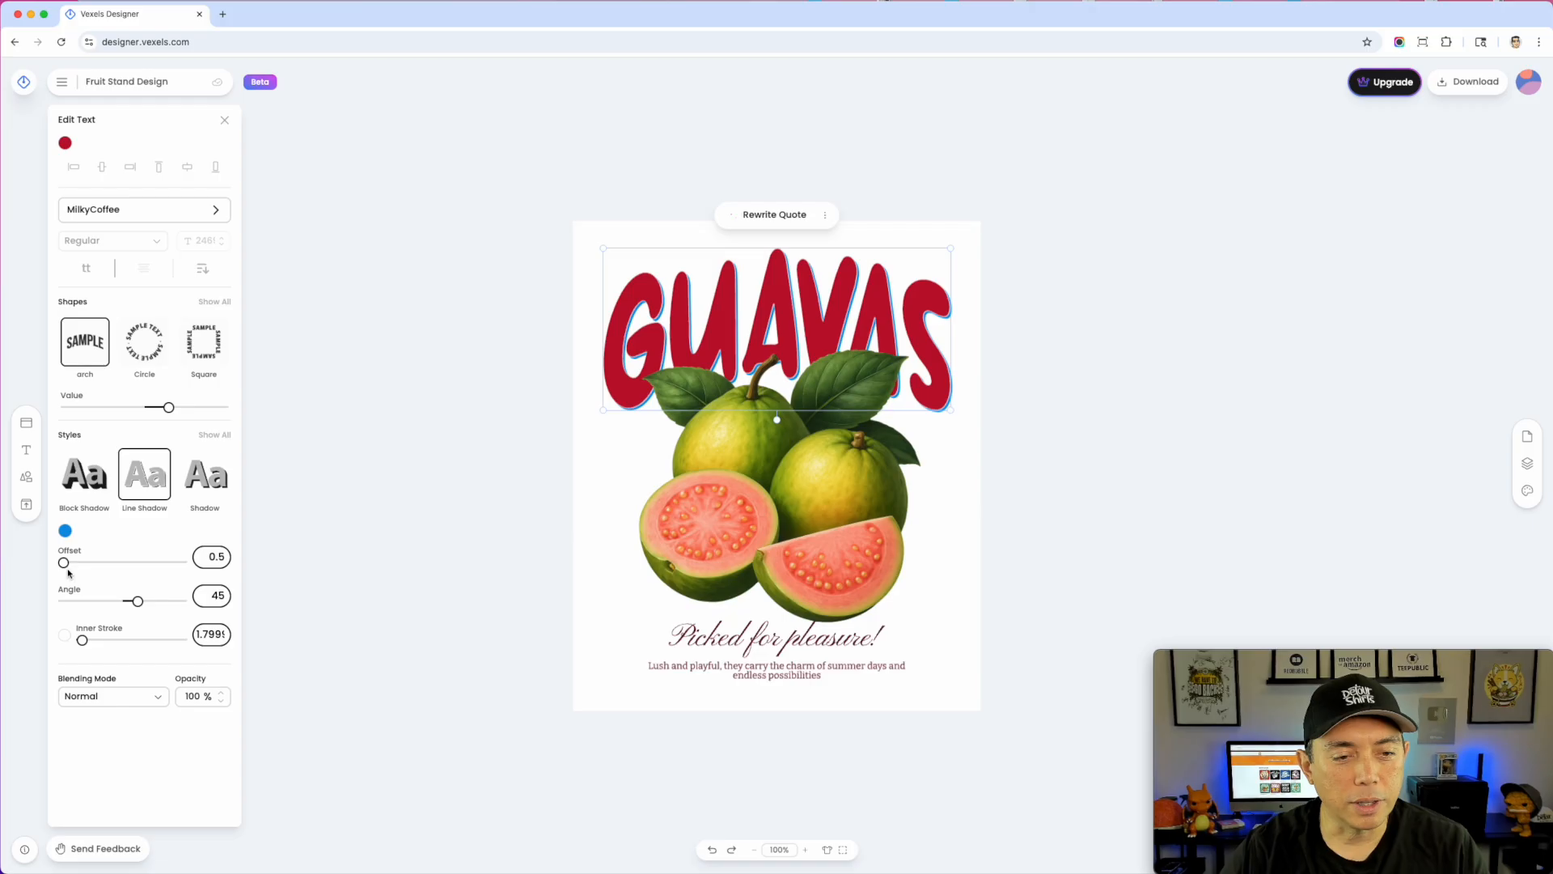
pyautogui.click(66, 144)
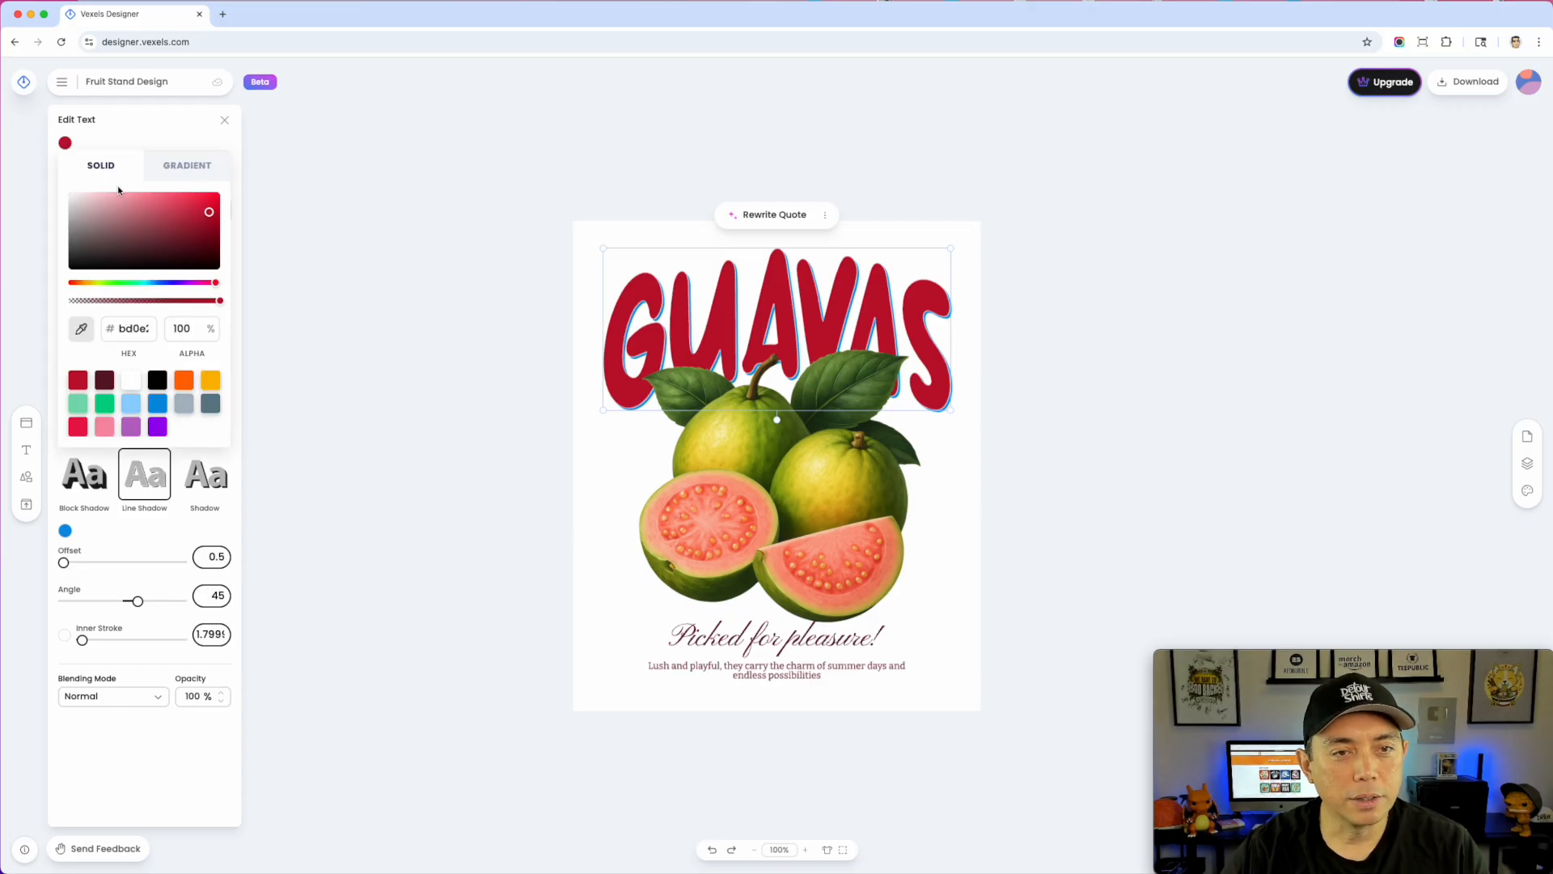
pyautogui.moveTo(206, 212); pyautogui.dragTo(154, 205)
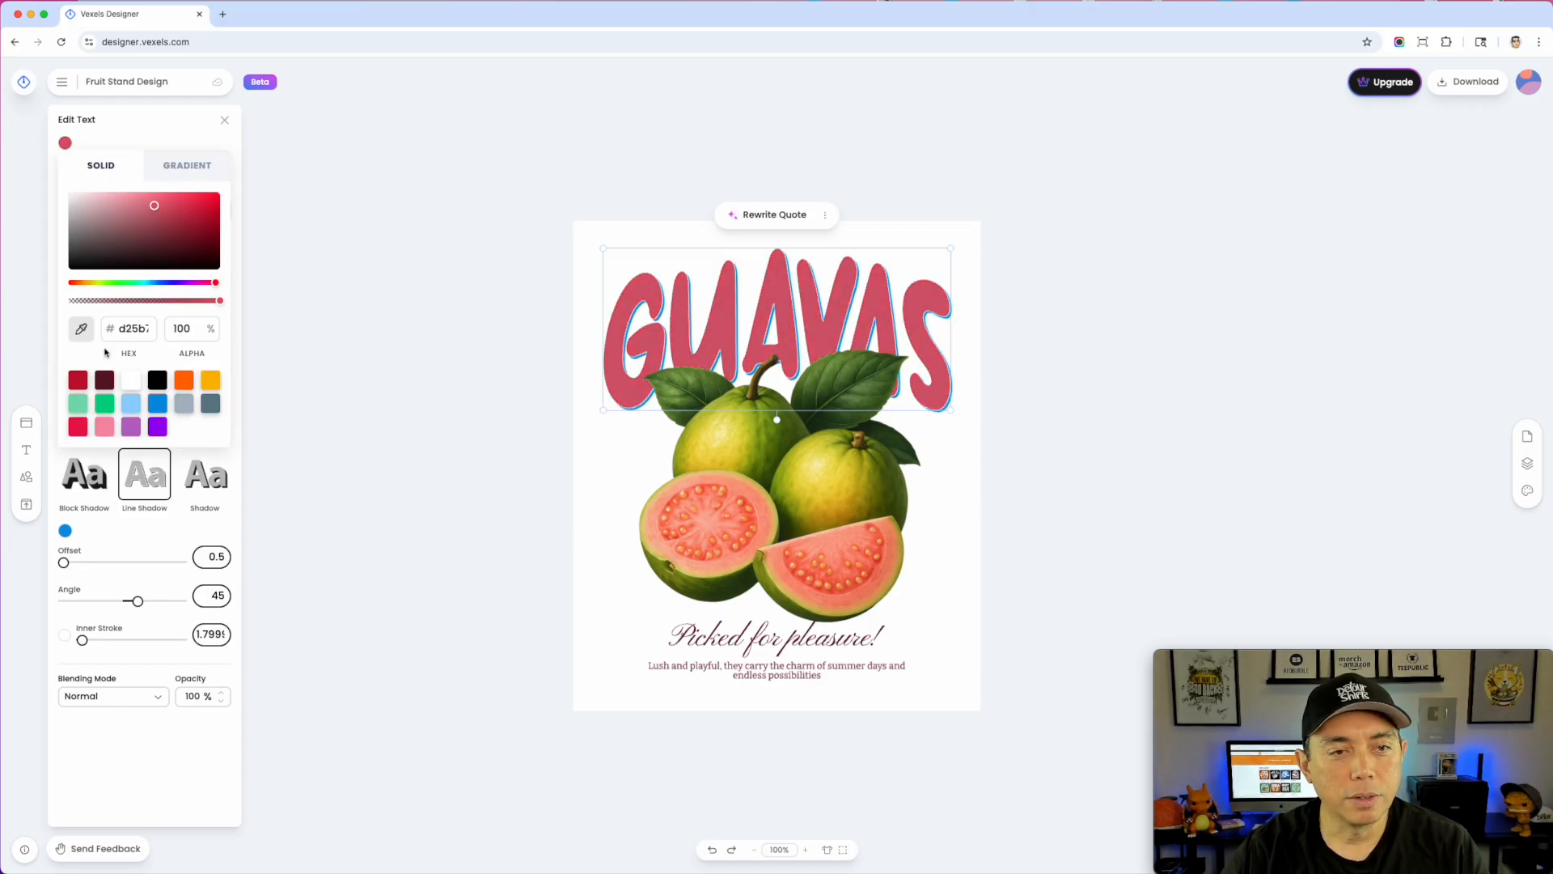
pyautogui.click(82, 329)
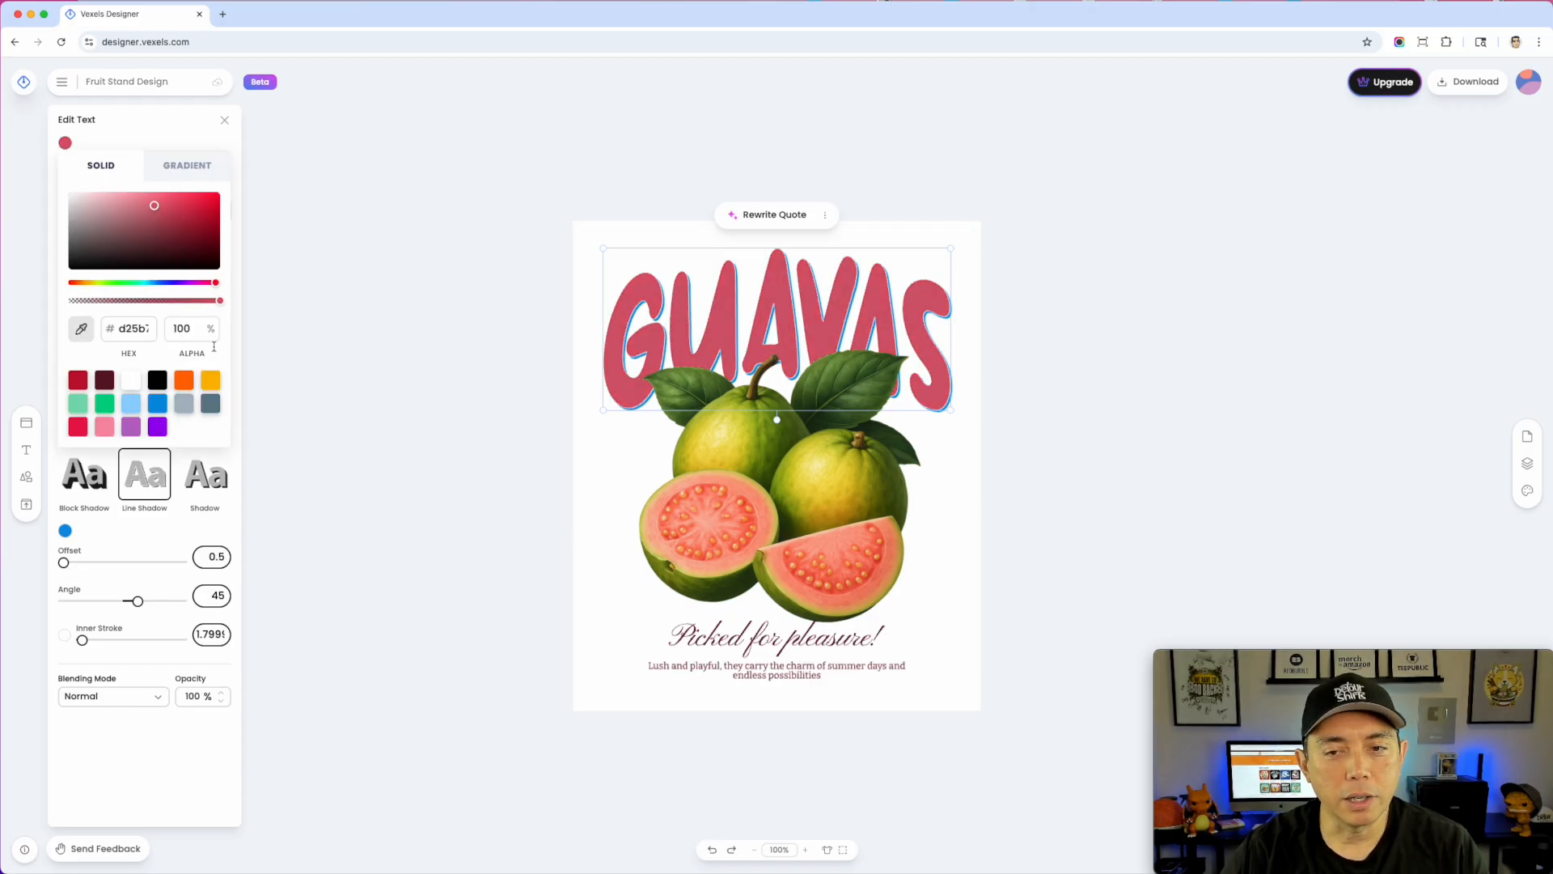
pyautogui.click(747, 504)
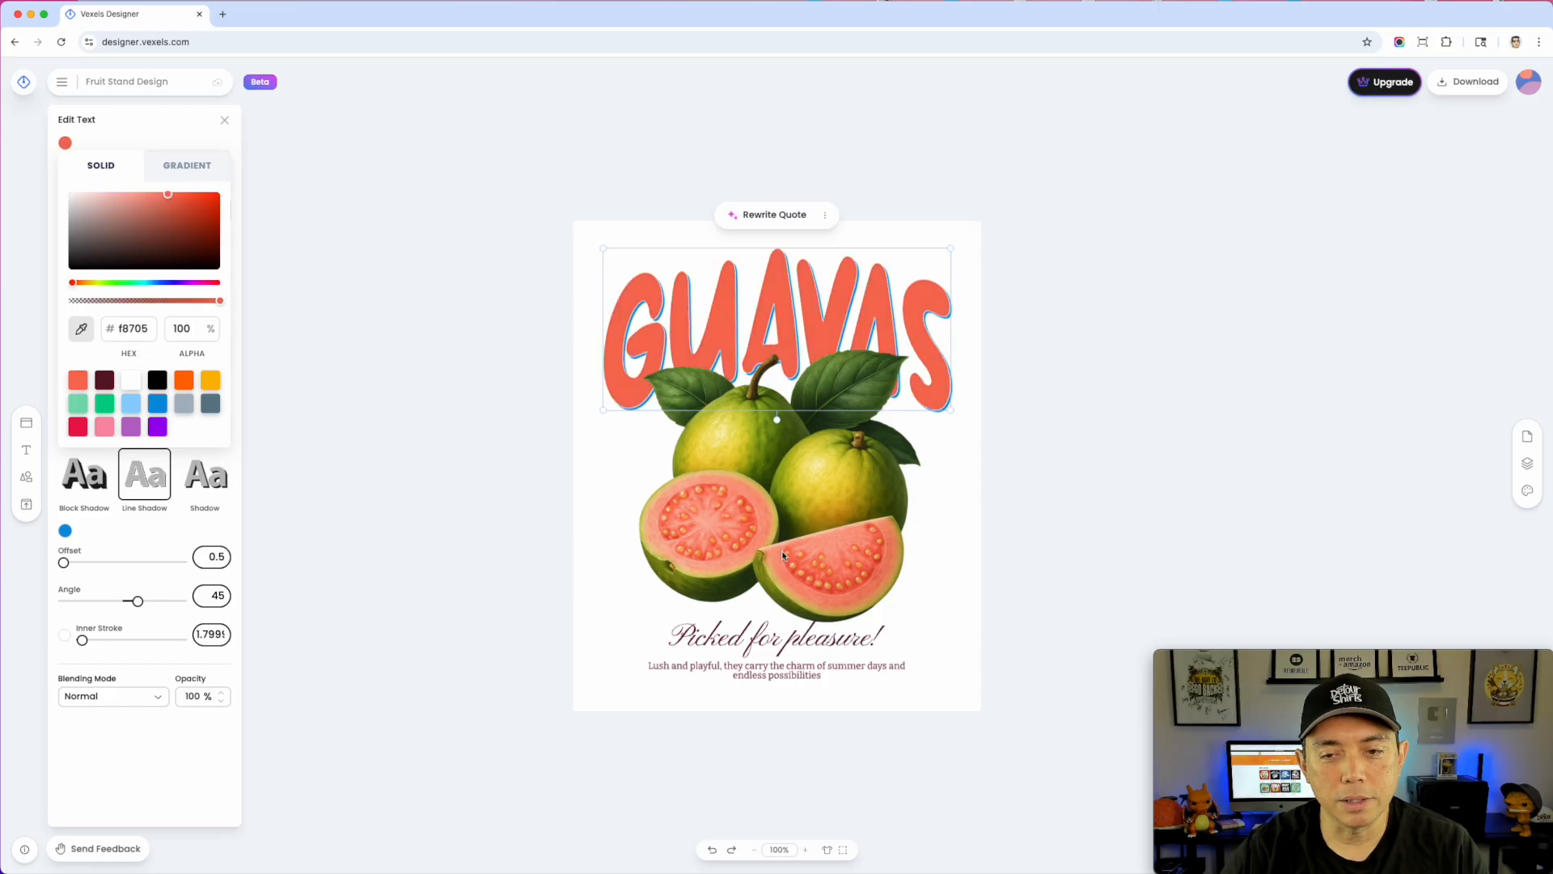
pyautogui.click(186, 382)
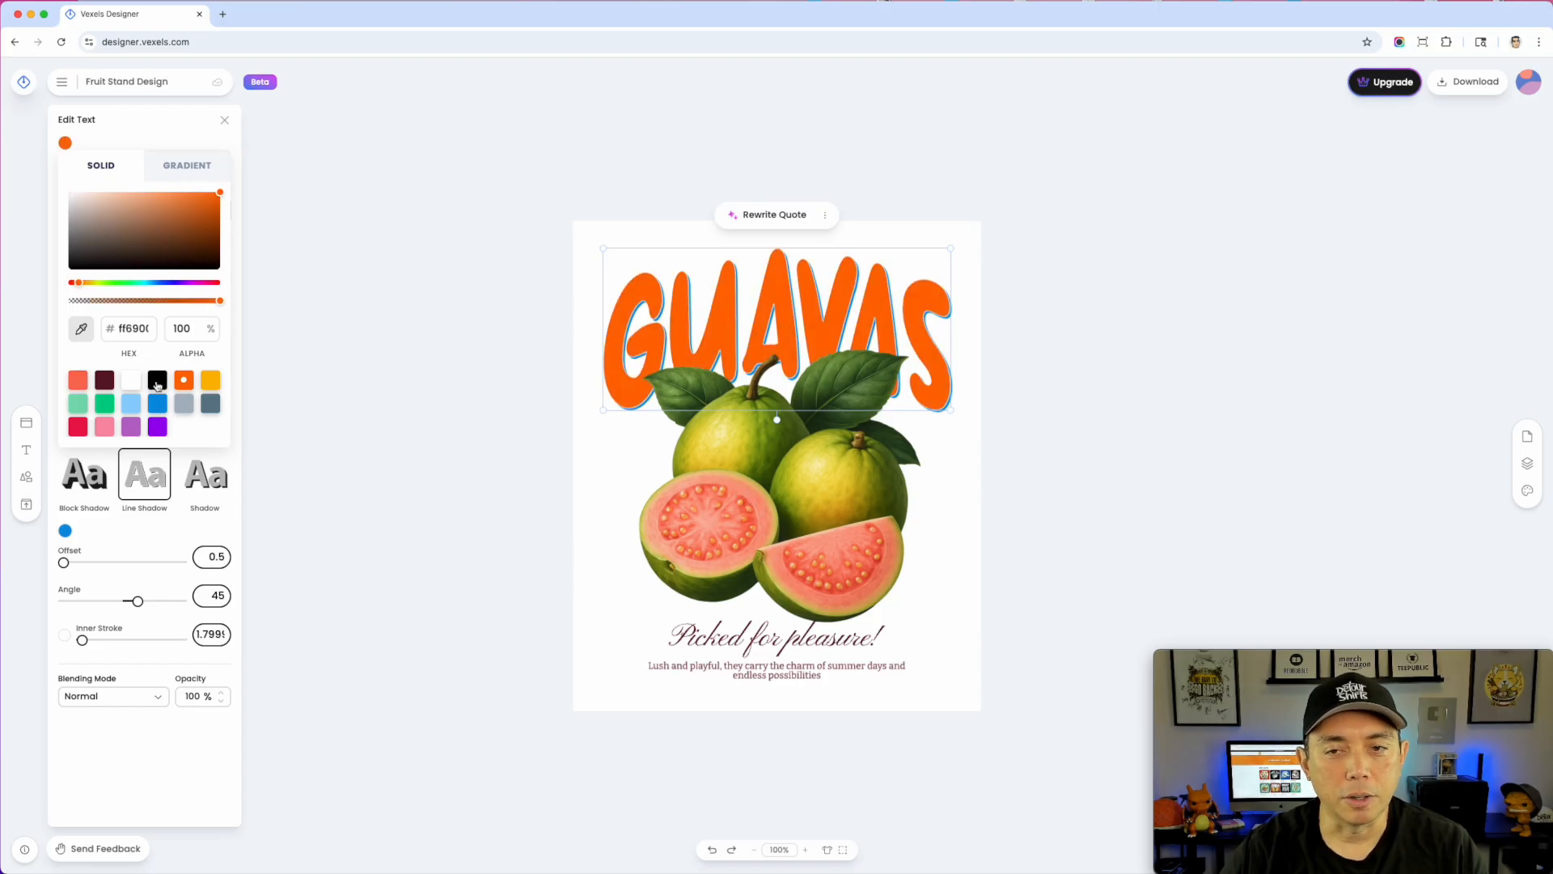
pyautogui.click(78, 428)
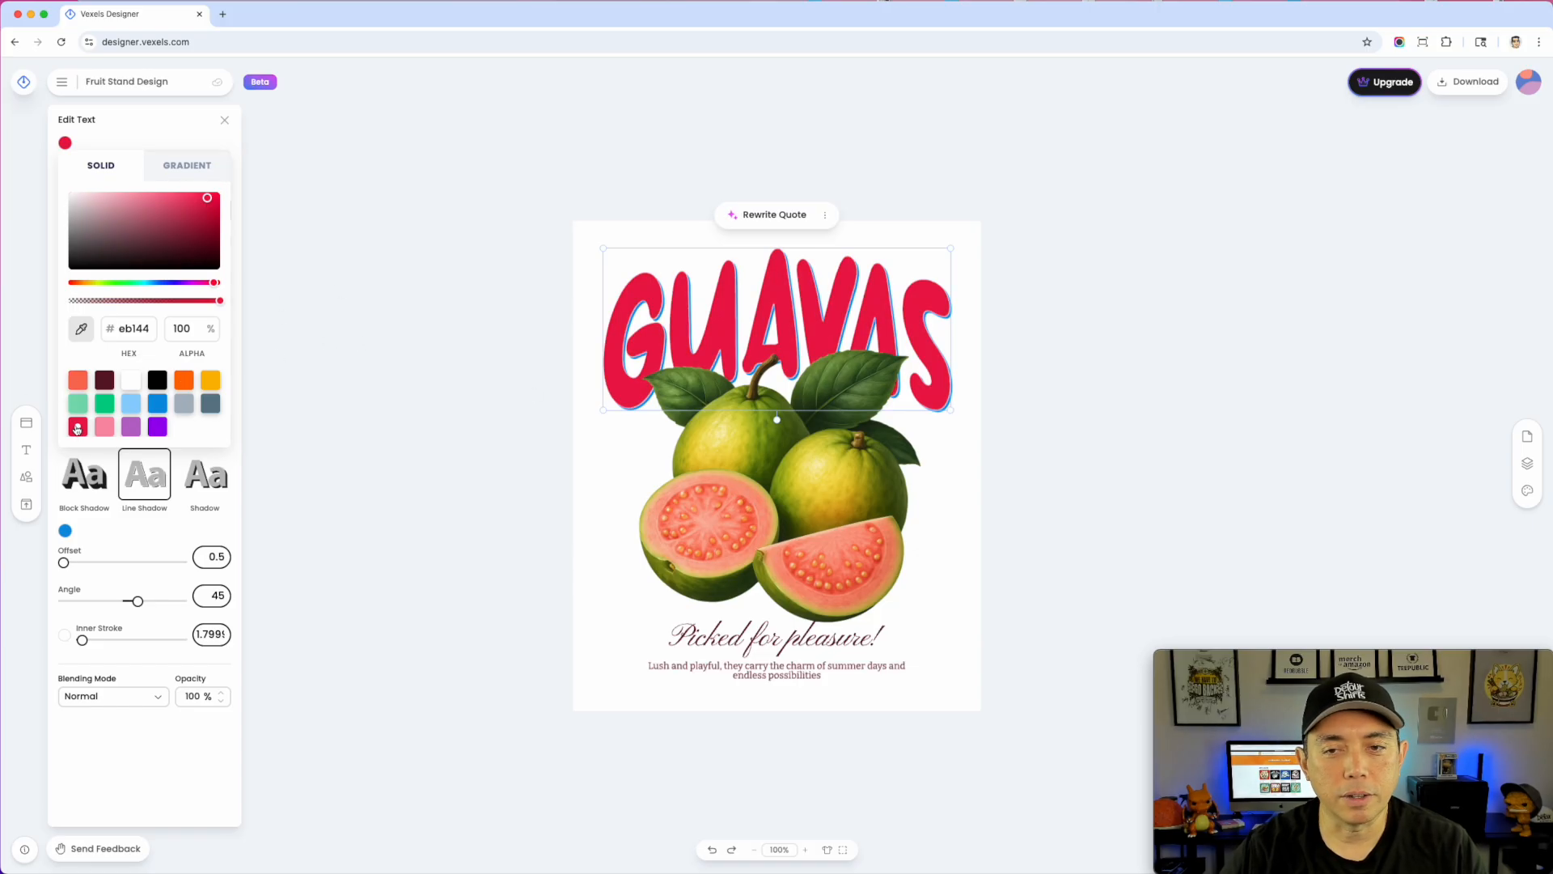
pyautogui.click(78, 380)
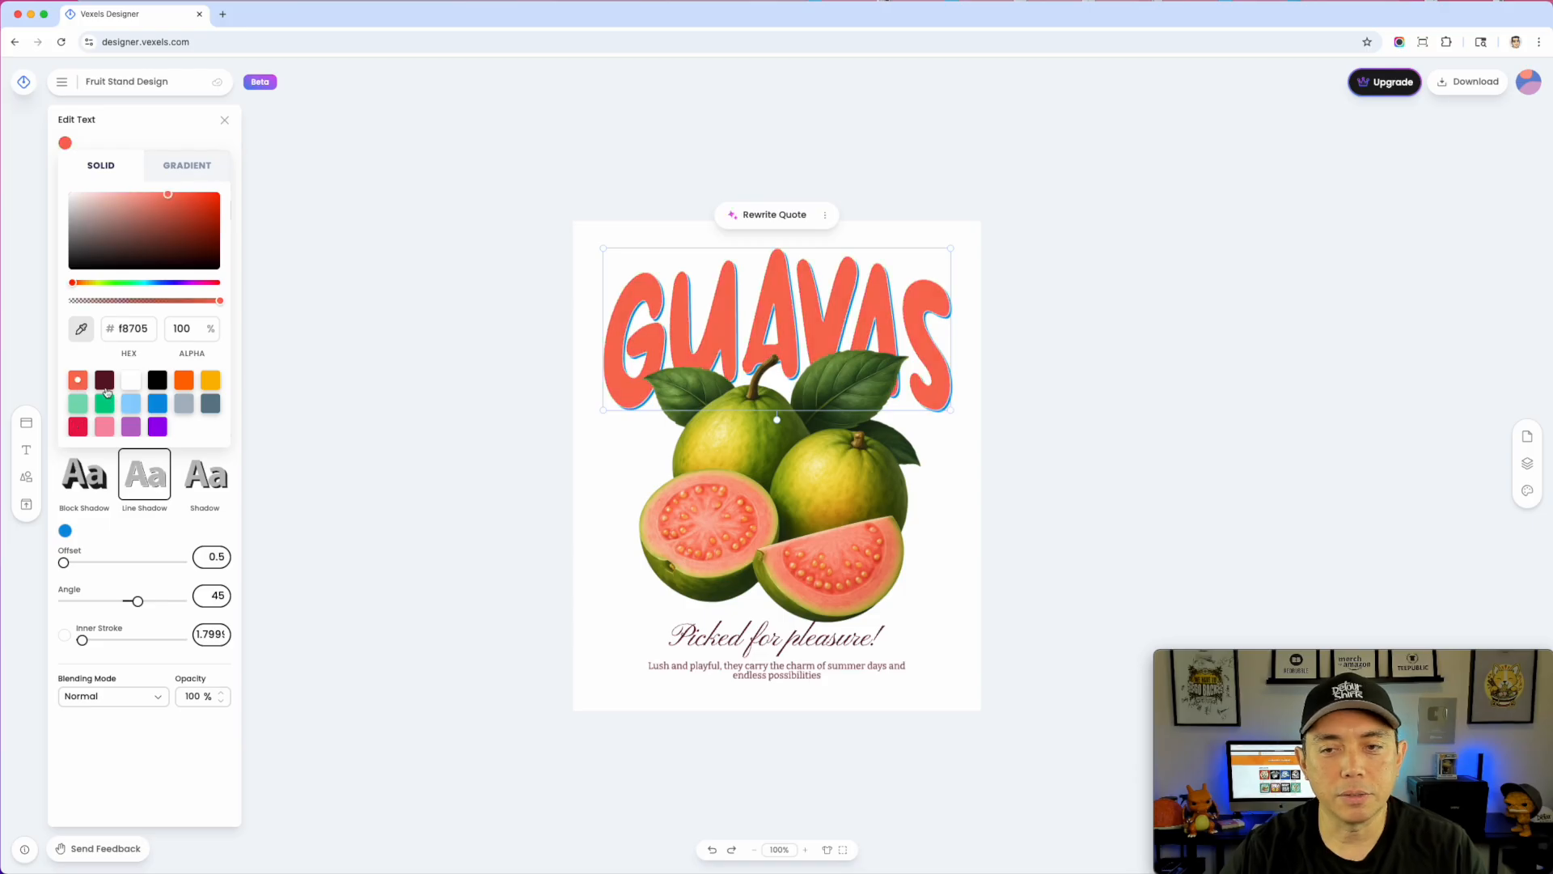
pyautogui.click(984, 180)
pyautogui.click(778, 643)
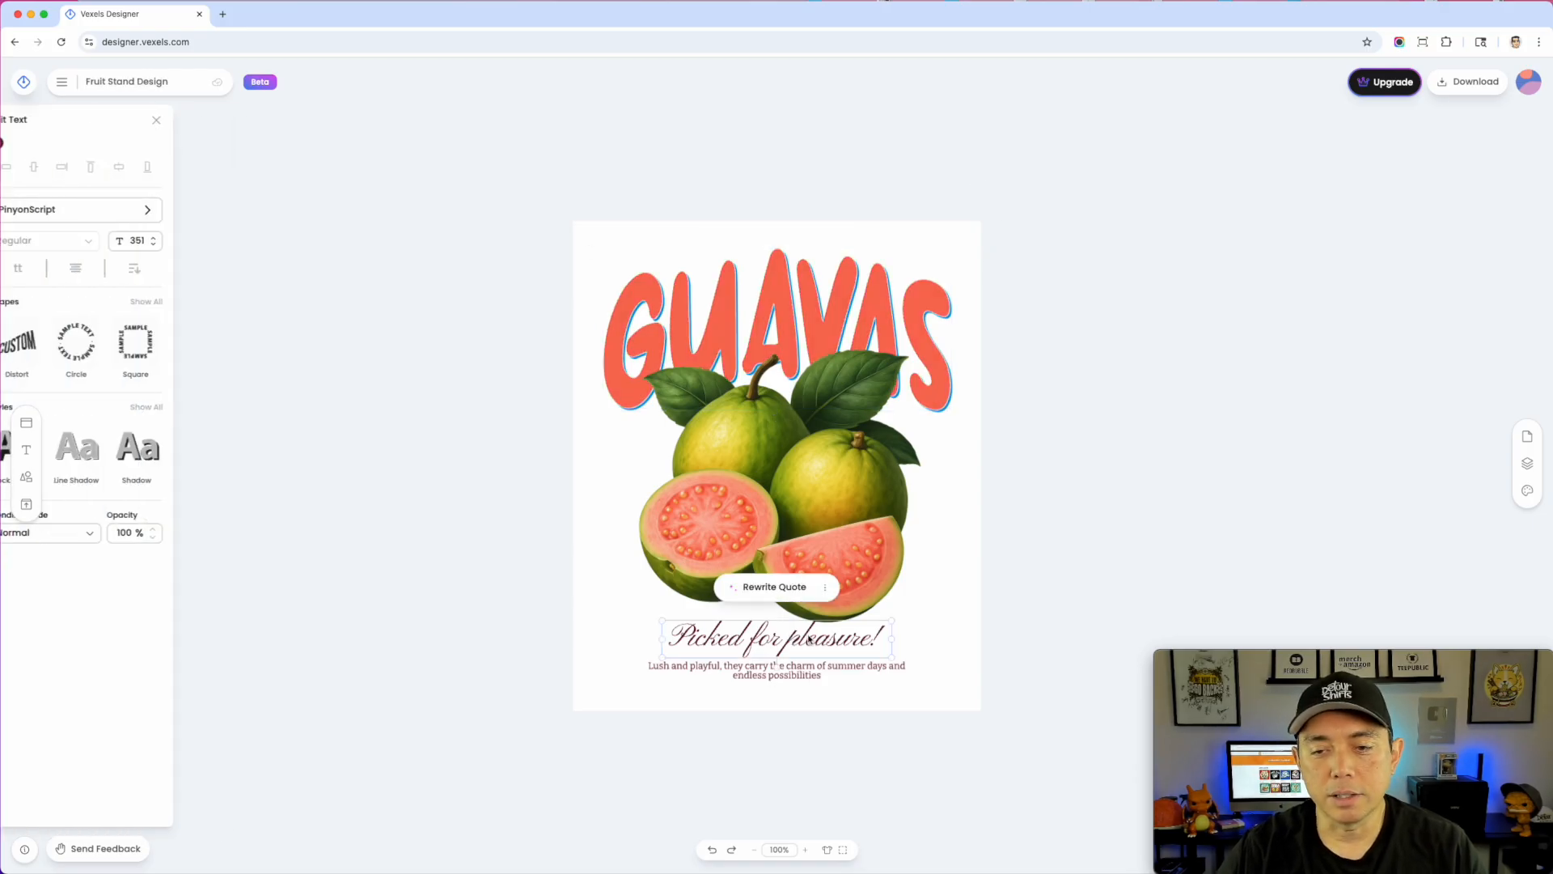
pyautogui.click(1165, 198)
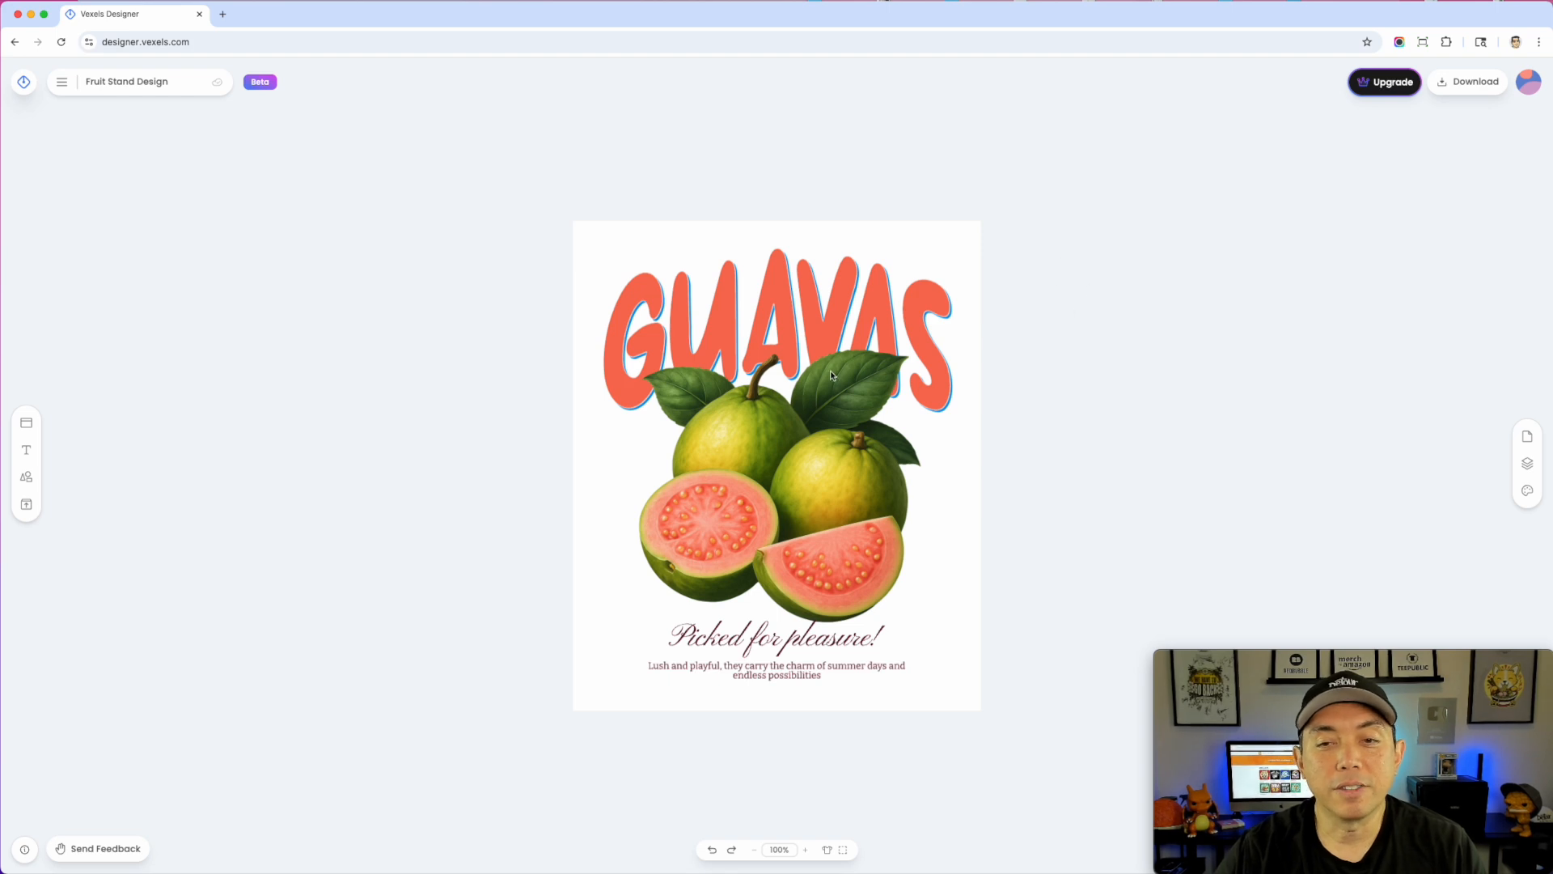
pyautogui.click(790, 285)
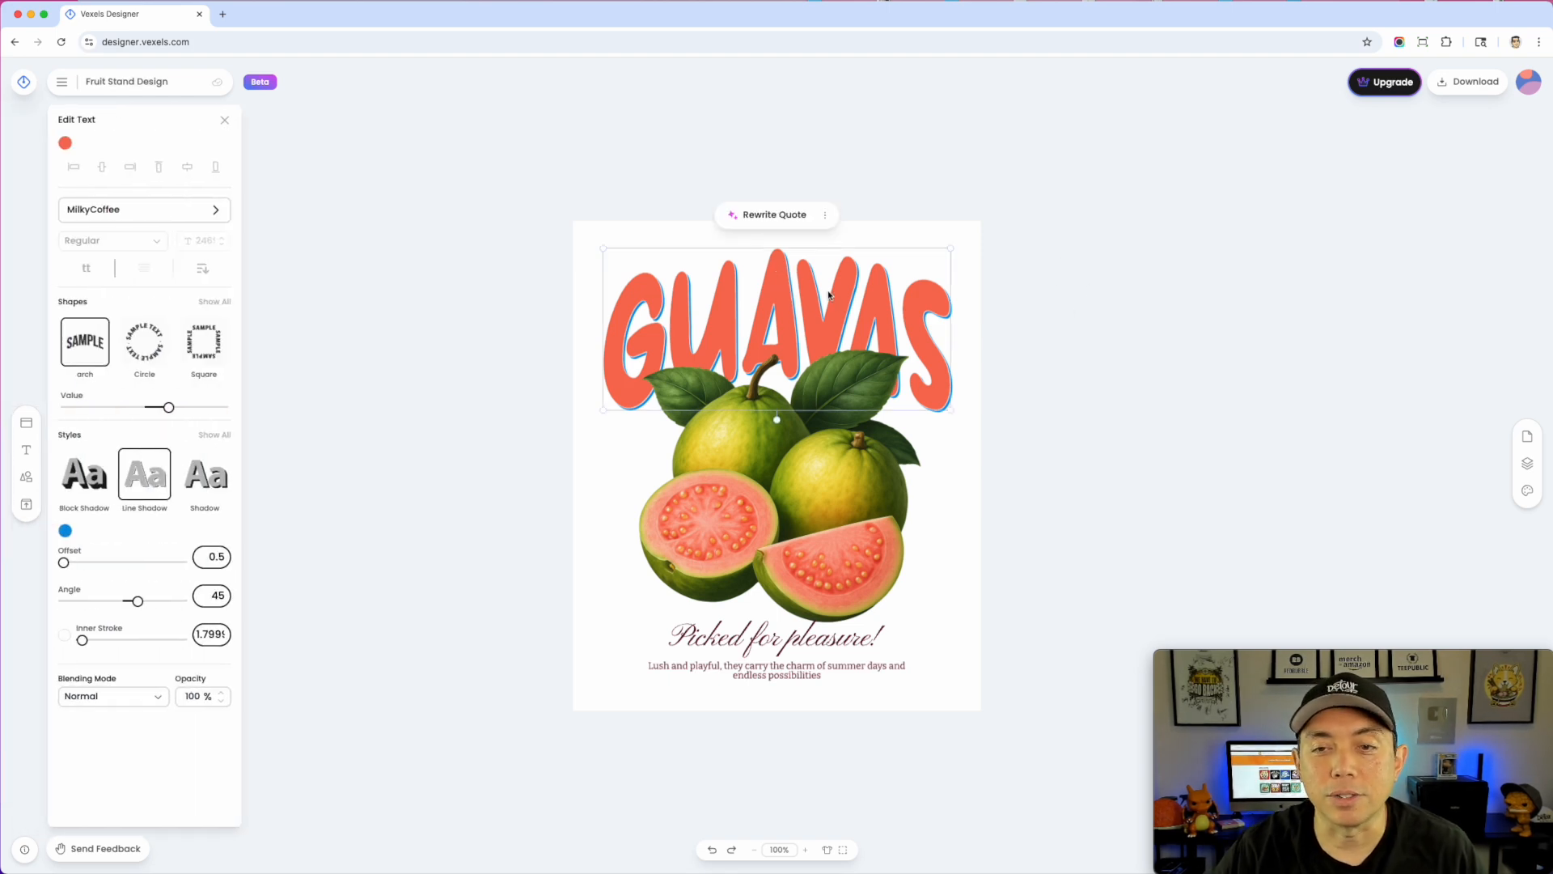
pyautogui.click(738, 463)
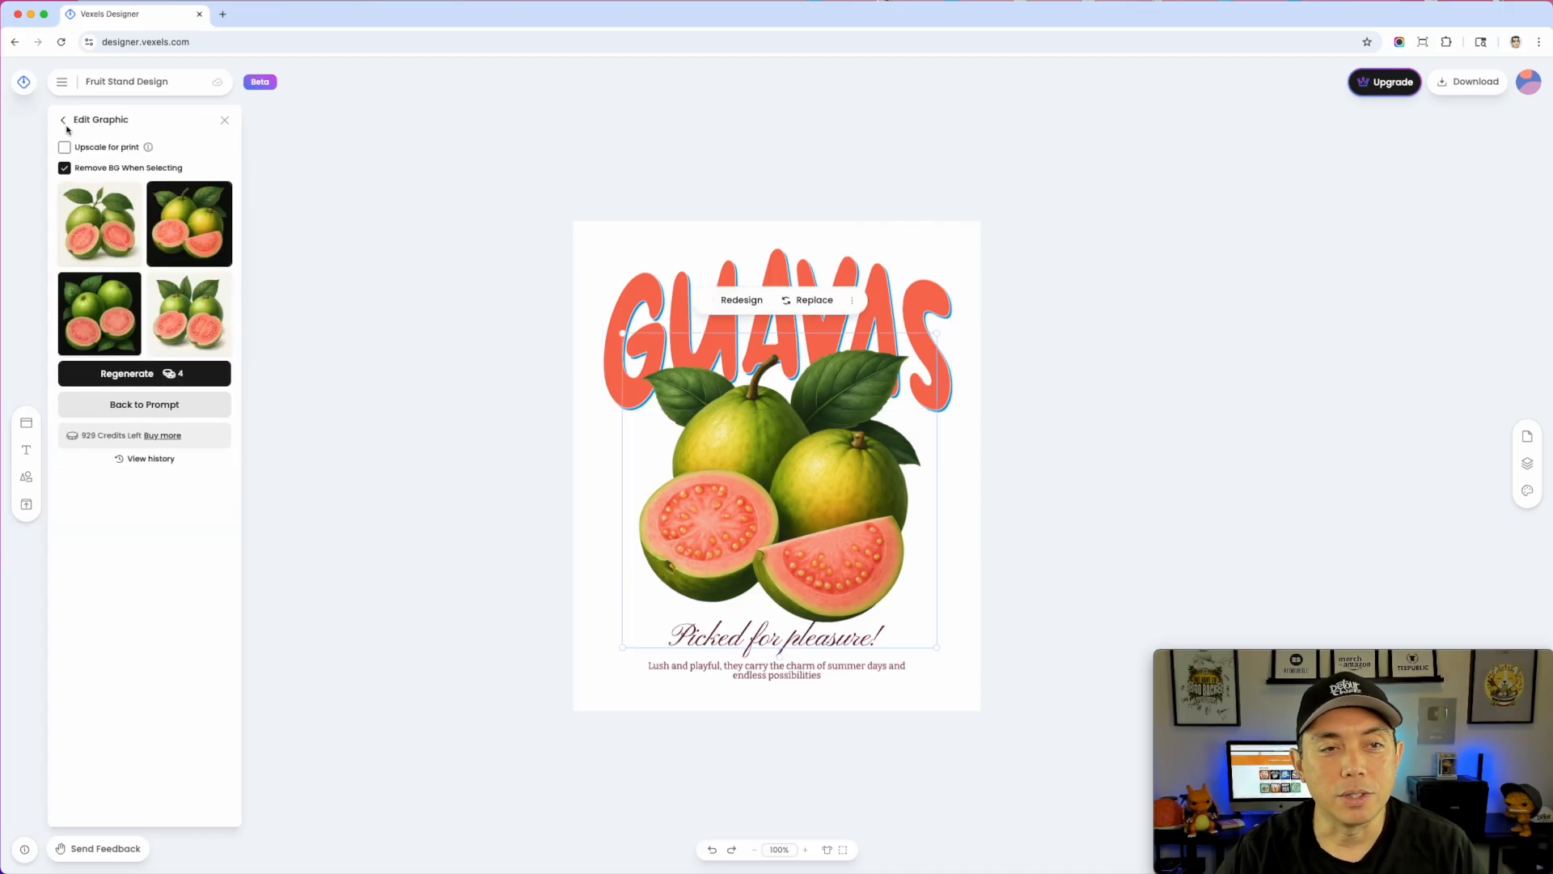
pyautogui.click(64, 122)
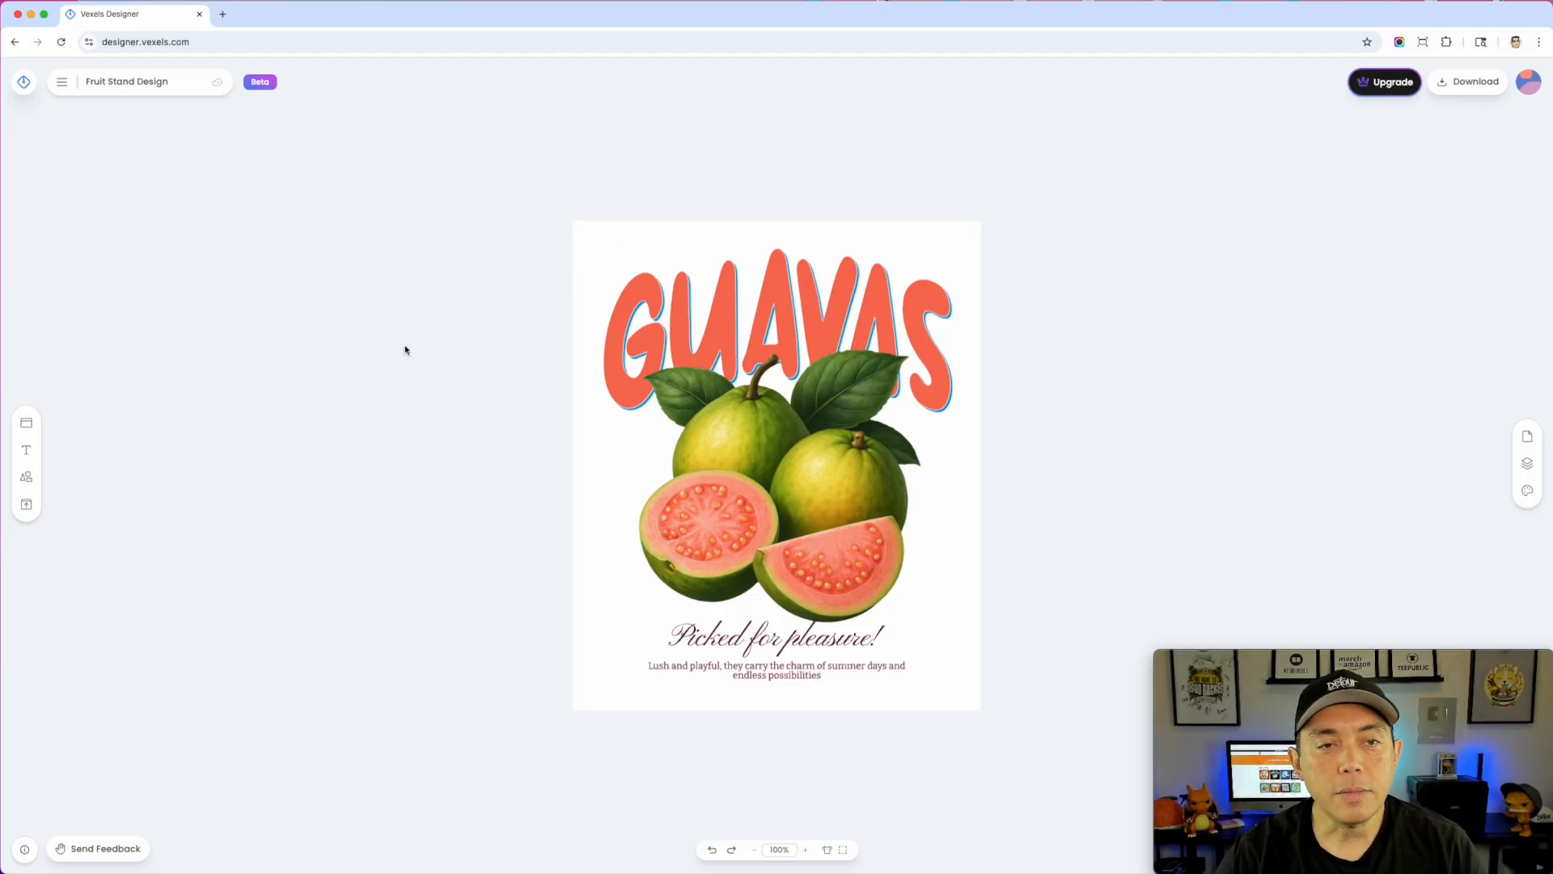
# - Search the replacement elements for FRUIT and swap the guava artwork for the red pomegranate graphic
pyautogui.click(746, 484)
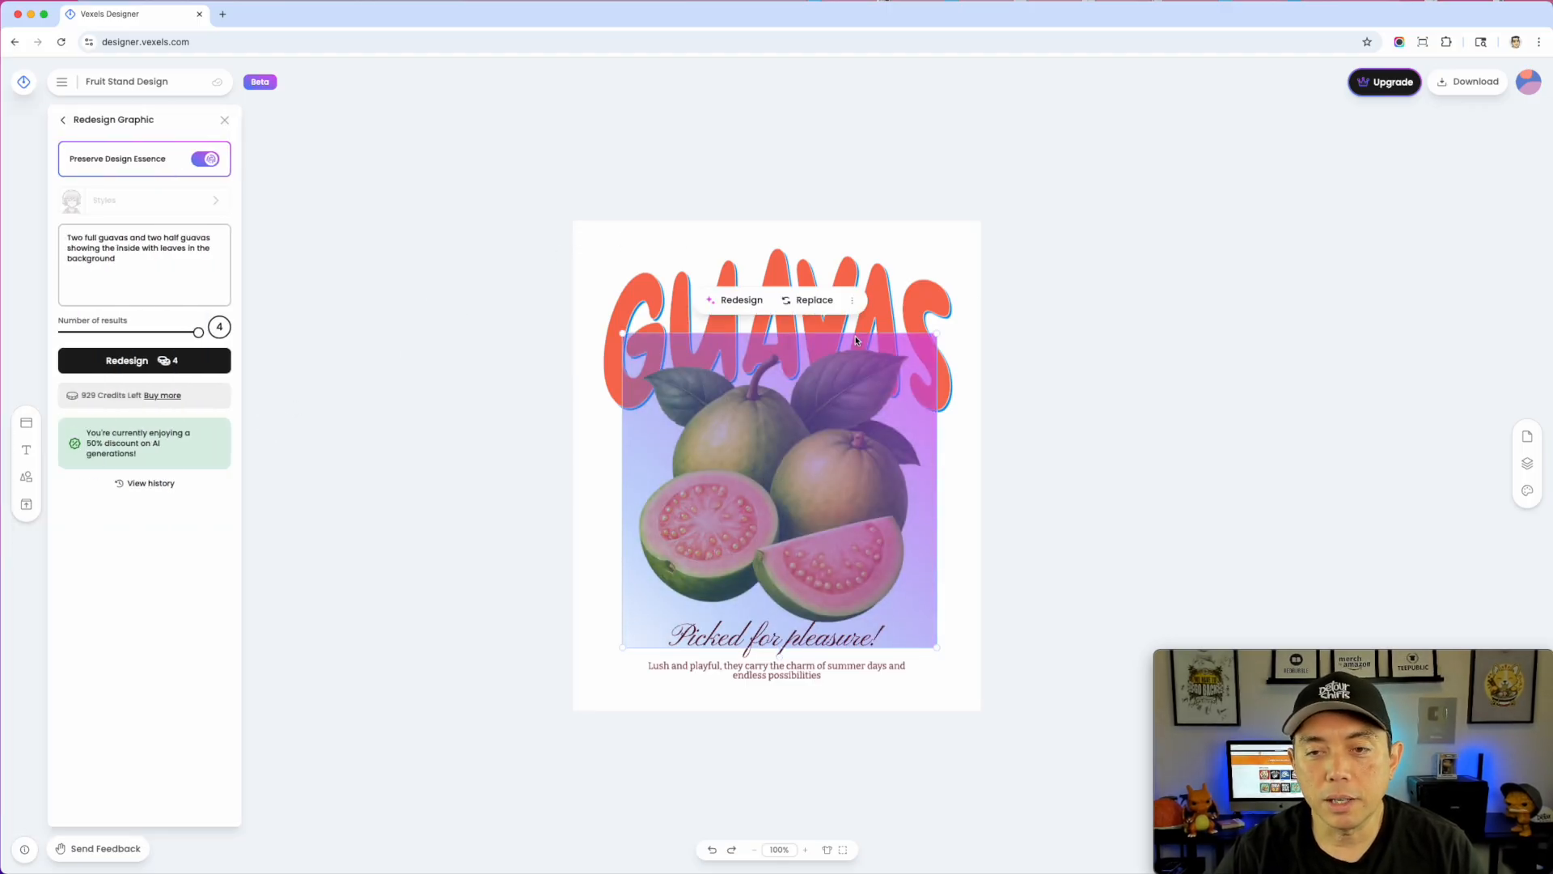
pyautogui.click(814, 300)
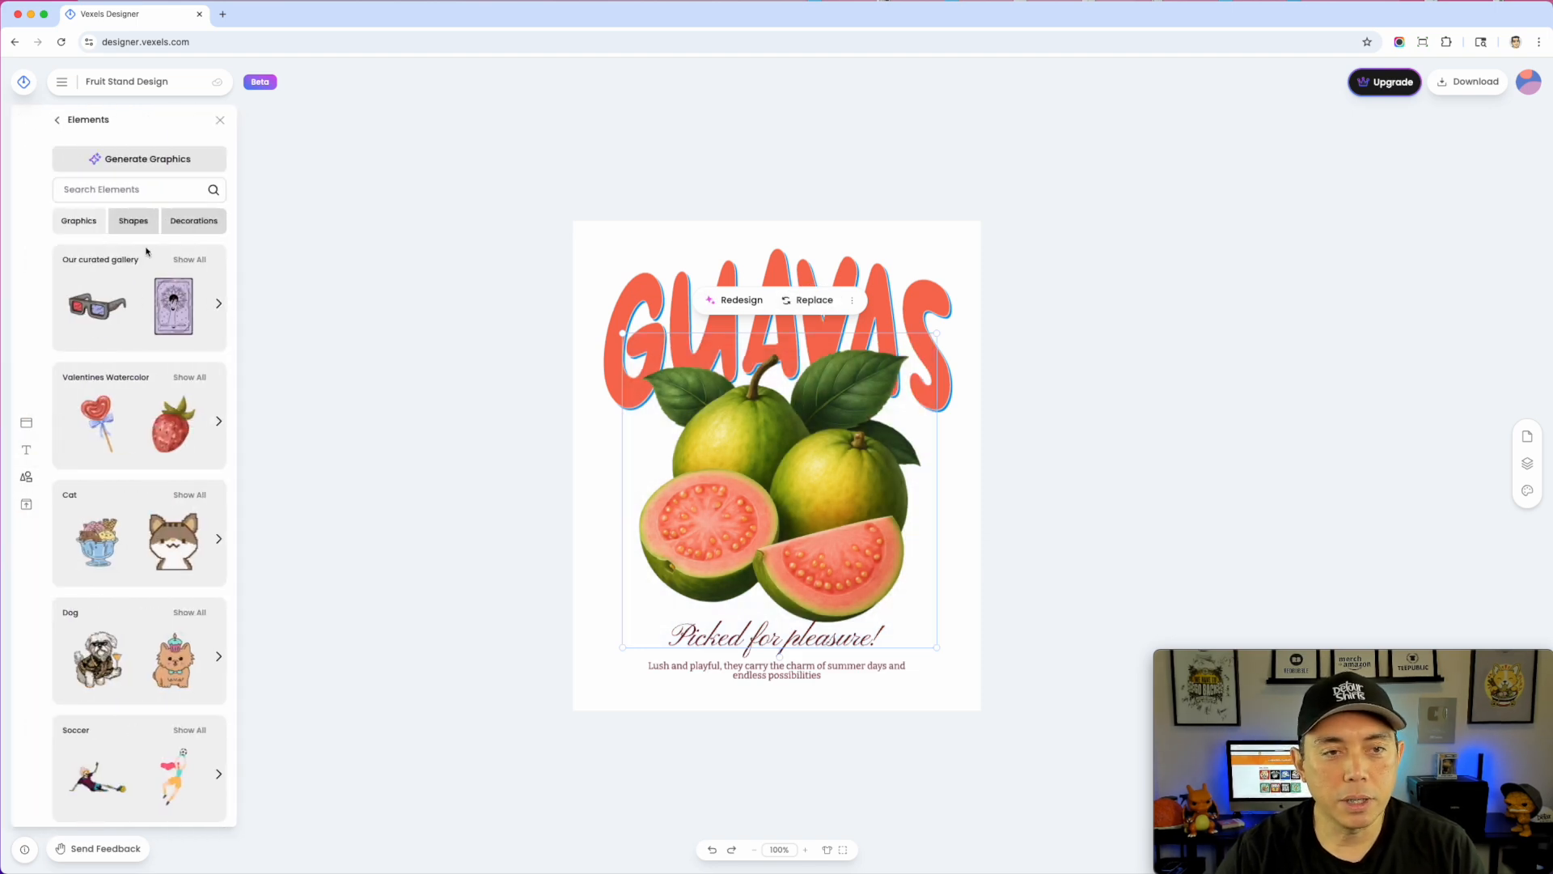
pyautogui.click(66, 190)
pyautogui.write('FRUIT')
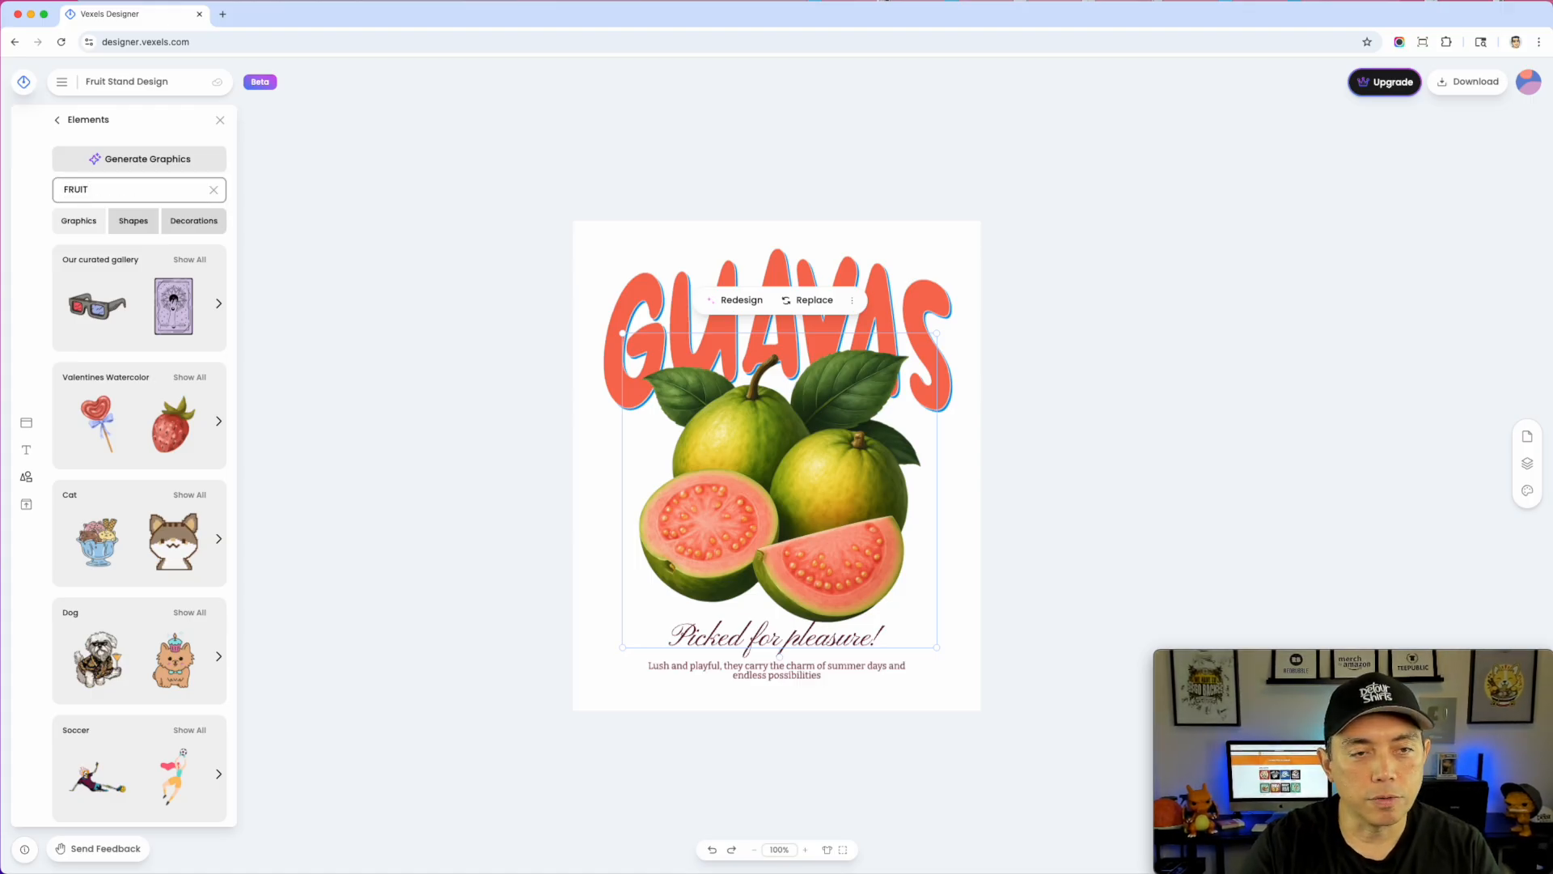
pyautogui.press('Return')
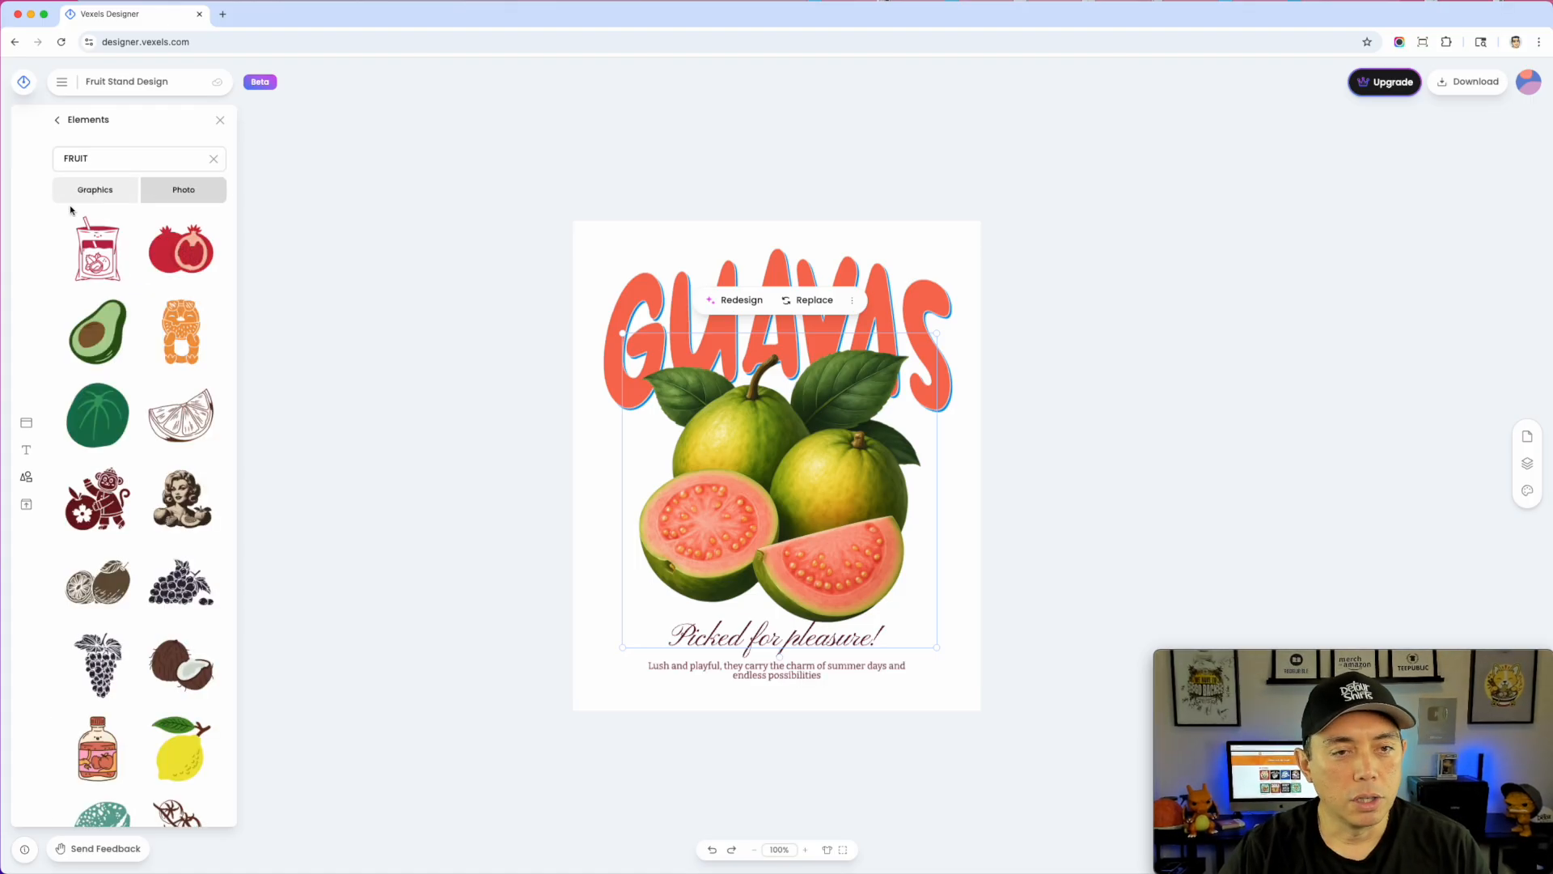
pyautogui.click(172, 261)
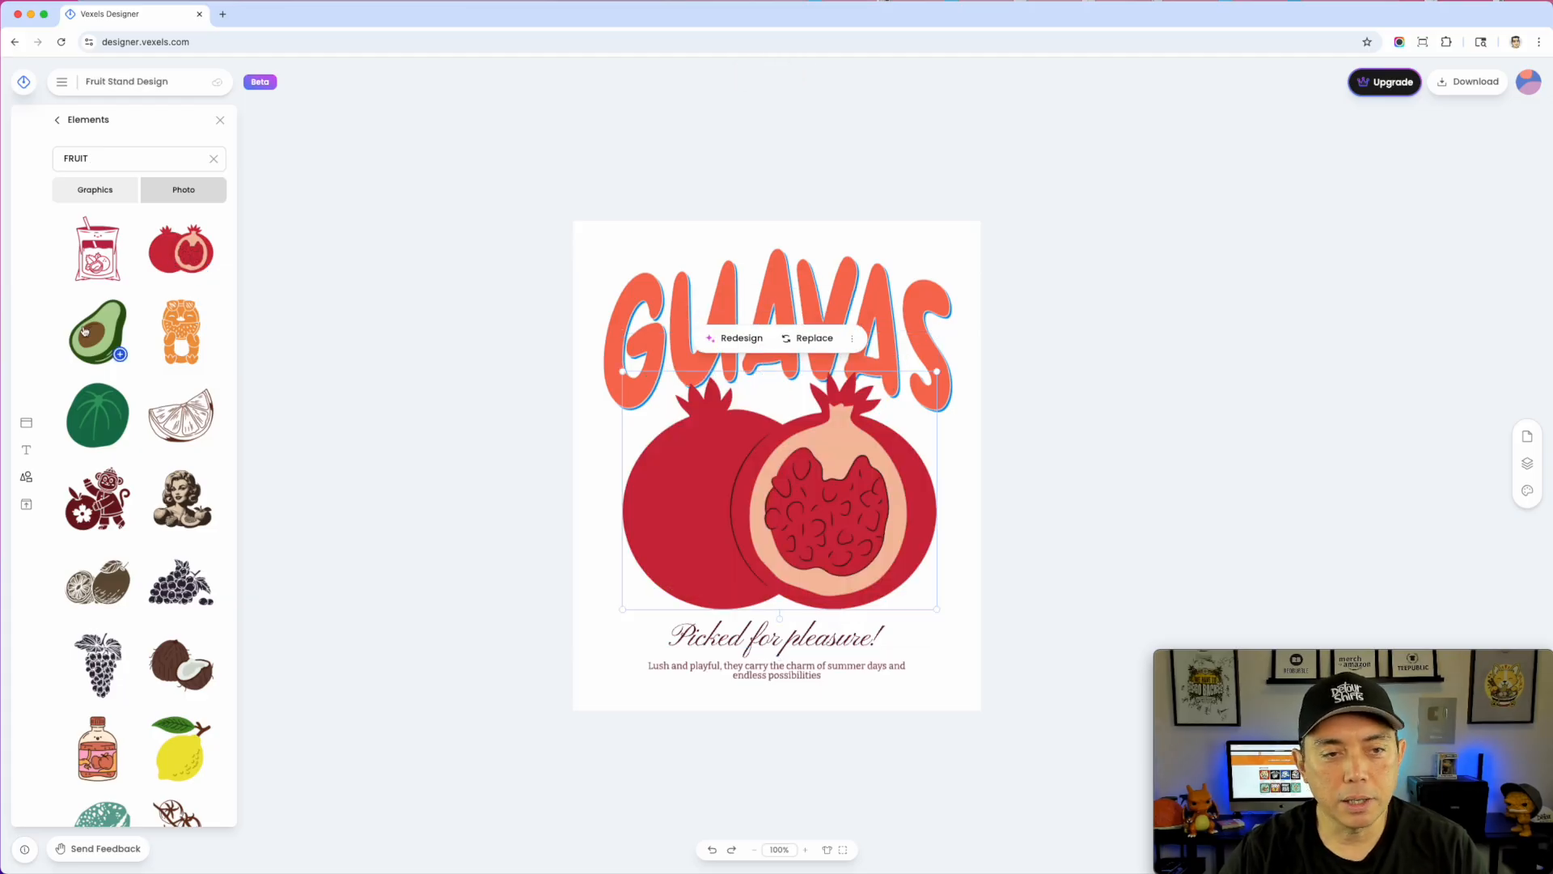
# - Replace the pomegranate with the yellow lemon graphic, shrink it and center it between the headline and the tagline
pyautogui.scroll(-2, 90, 631)
pyautogui.scroll(-4, 96, 680)
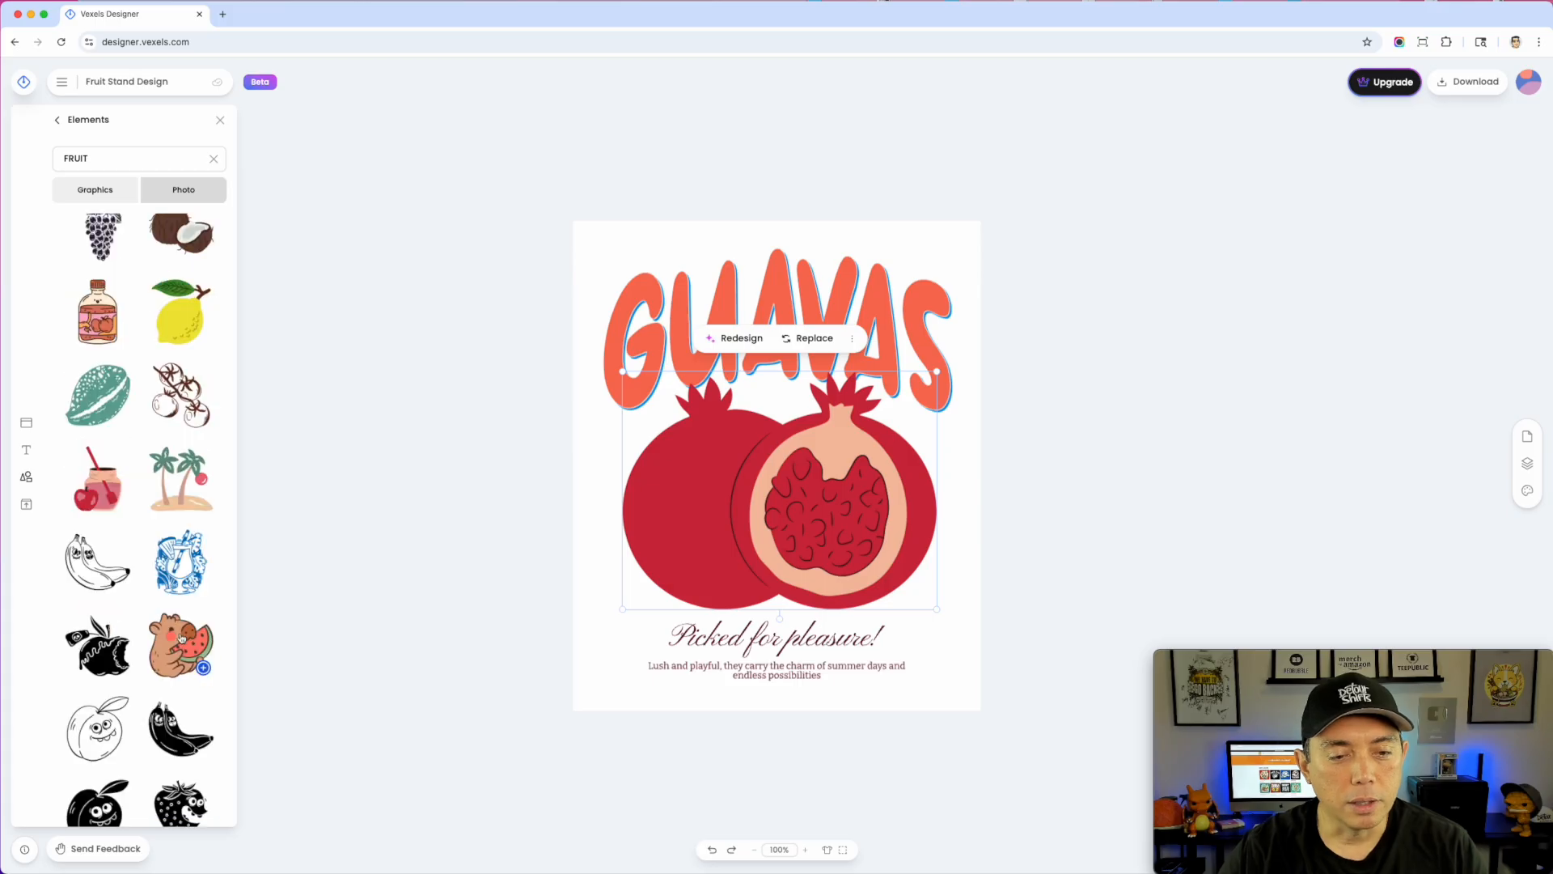
pyautogui.click(172, 631)
pyautogui.click(179, 318)
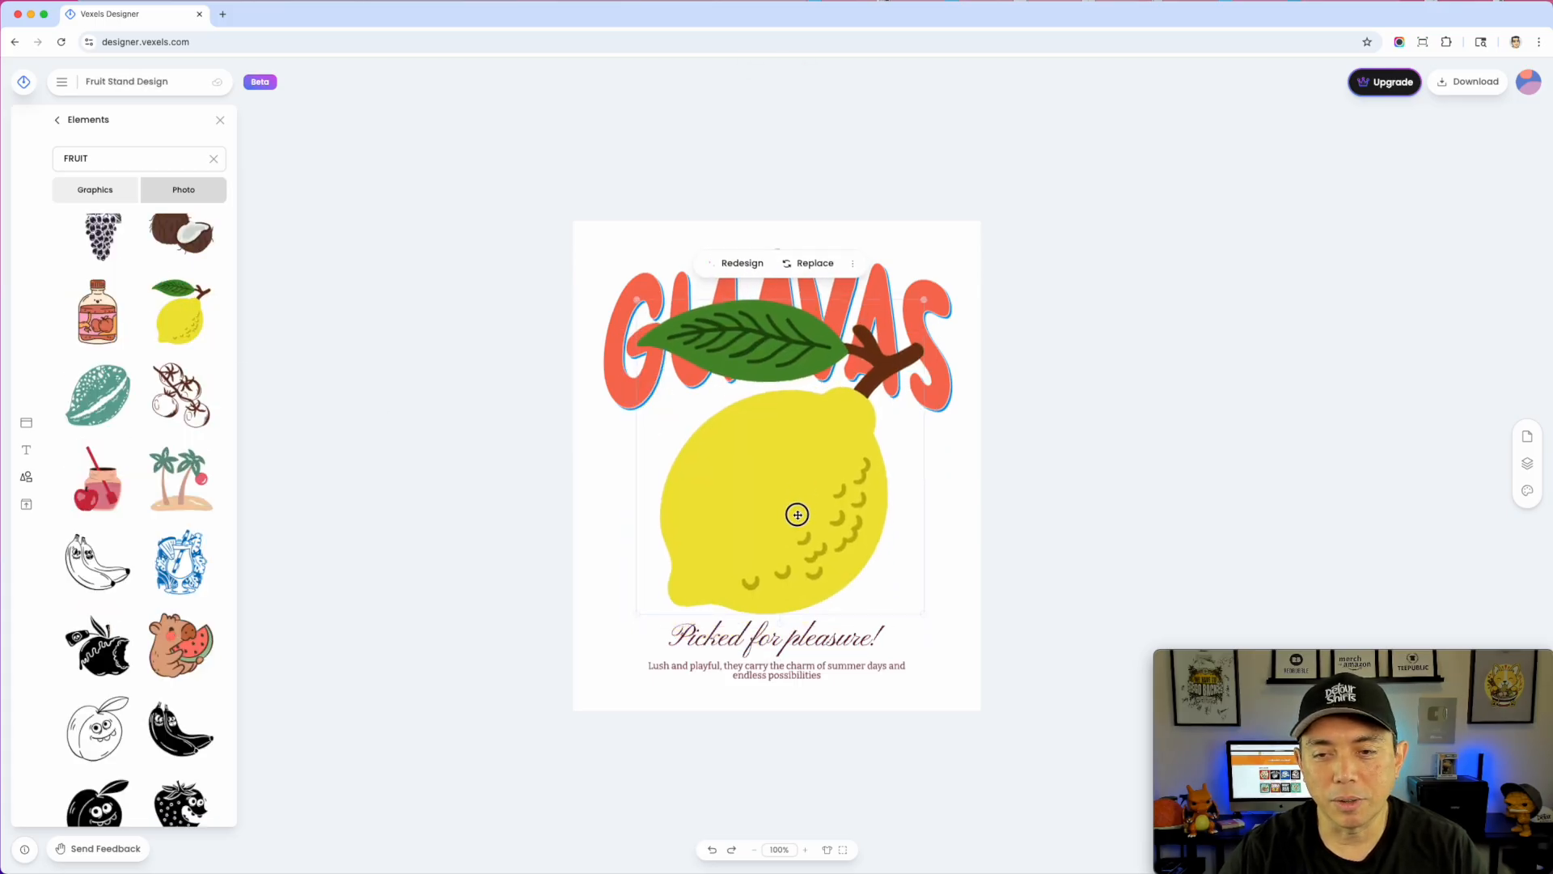
pyautogui.moveTo(925, 300); pyautogui.dragTo(875, 371)
pyautogui.moveTo(817, 456); pyautogui.dragTo(831, 447)
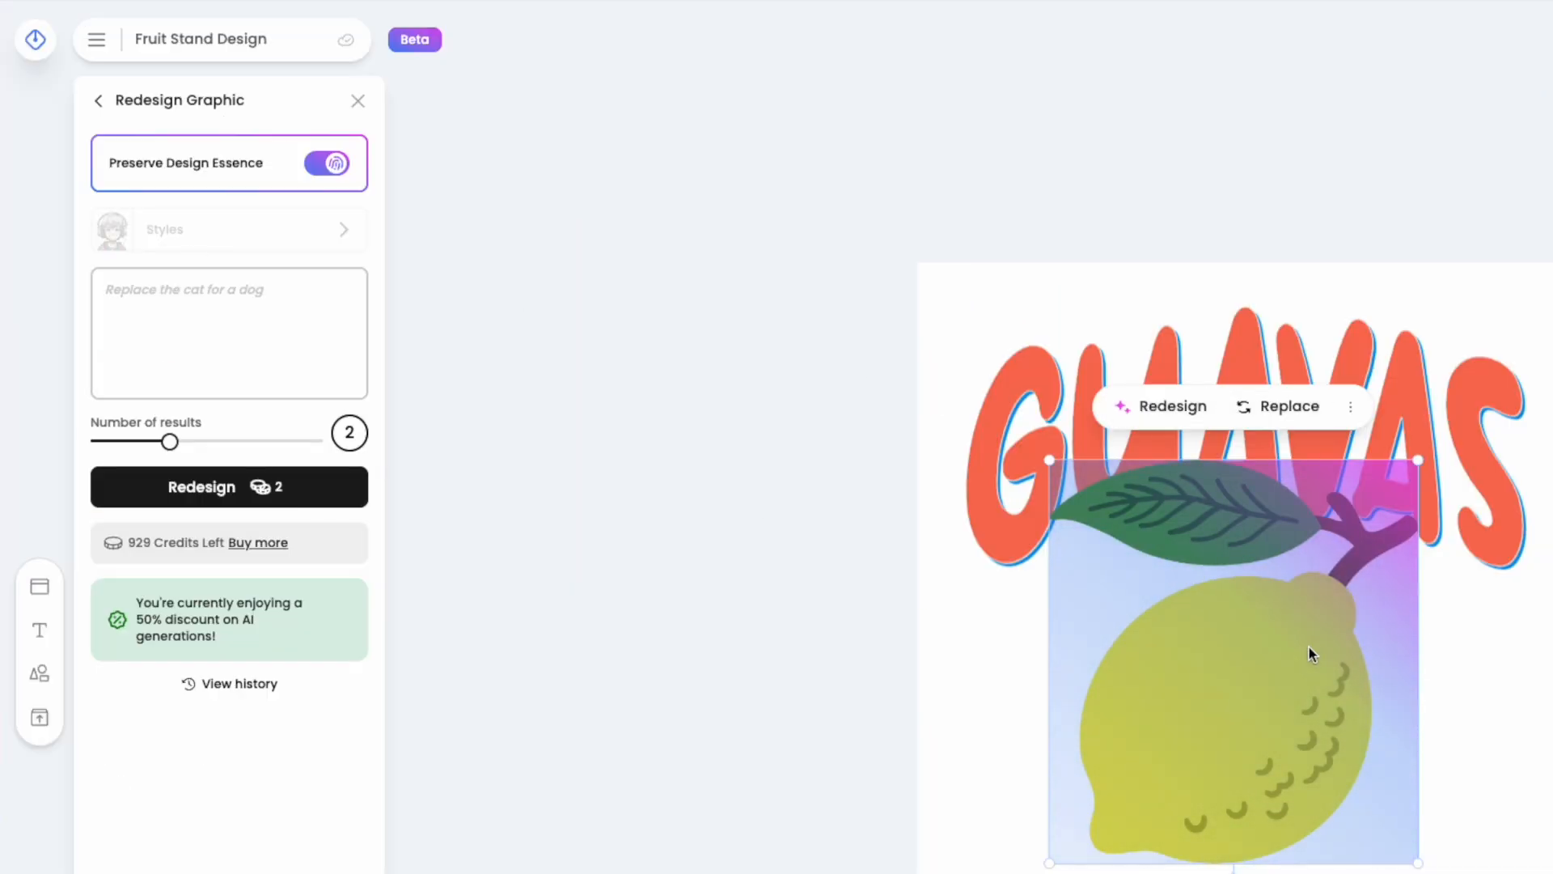
# - With Preserve Design Essence off, redesign the lemon in Detailed Art from "Two full guavas and two half guavas showing the inside with leave in the background"
pyautogui.click(335, 166)
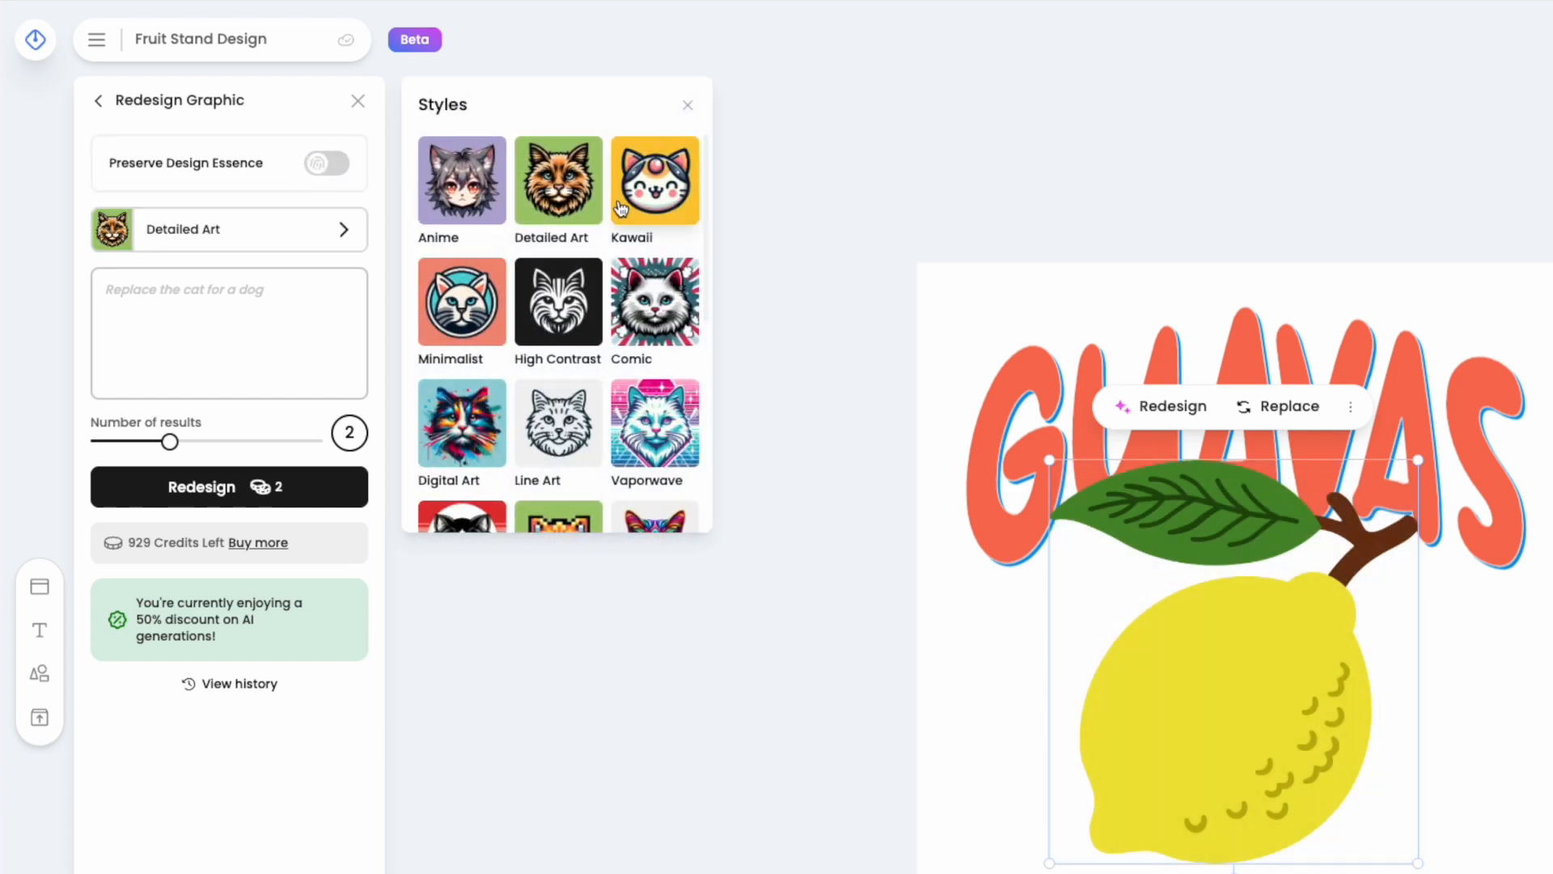
pyautogui.scroll(-1, 537, 346)
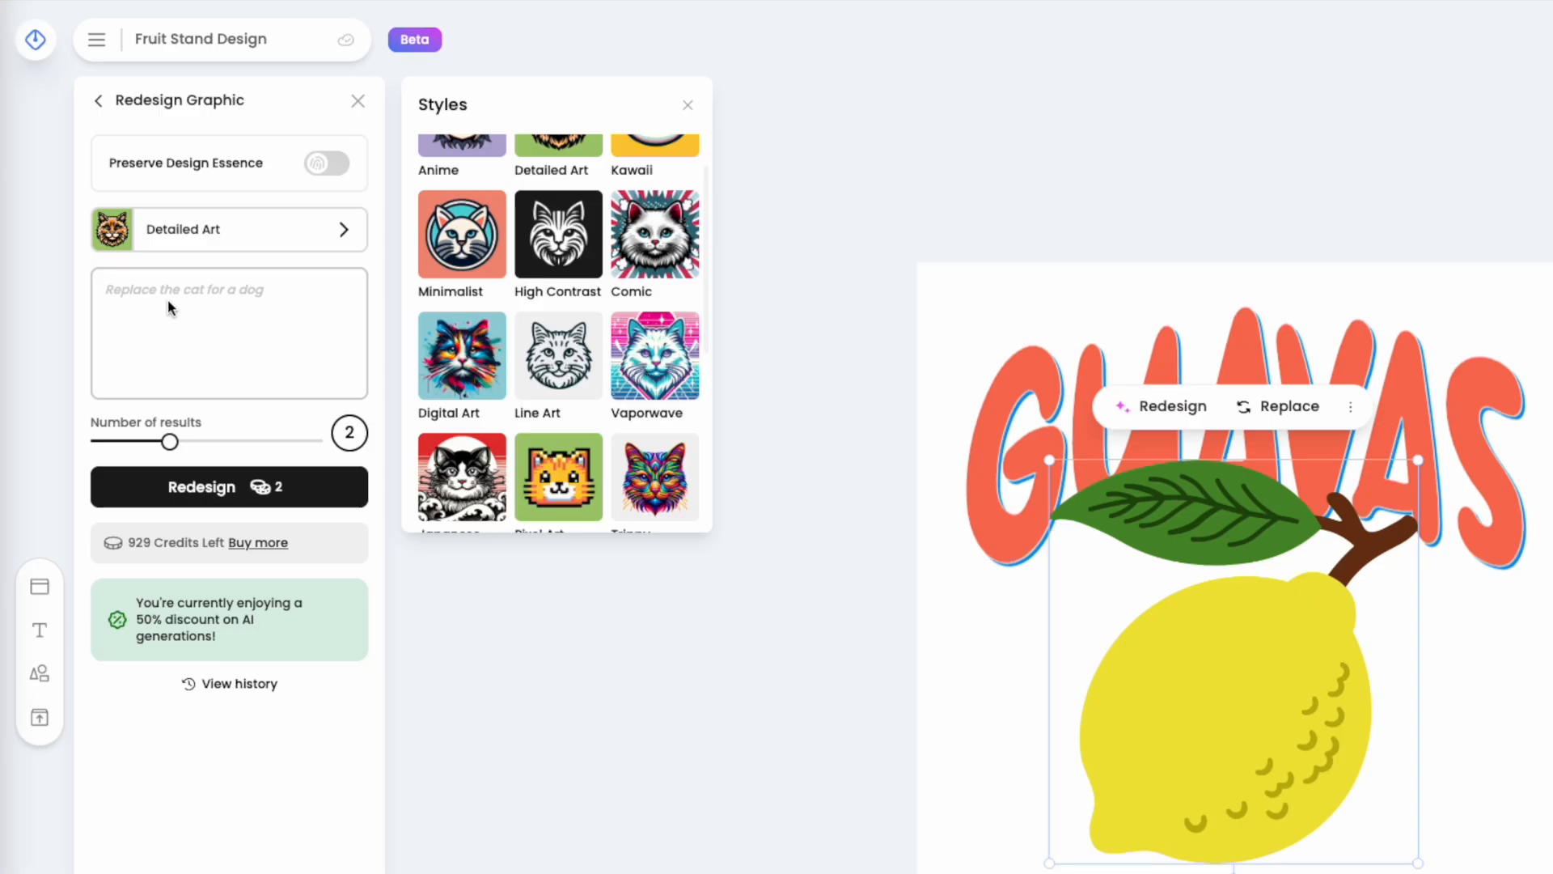
pyautogui.click(134, 282)
pyautogui.write('Two full guavas and two half guavas showing the inside with leave in the background')
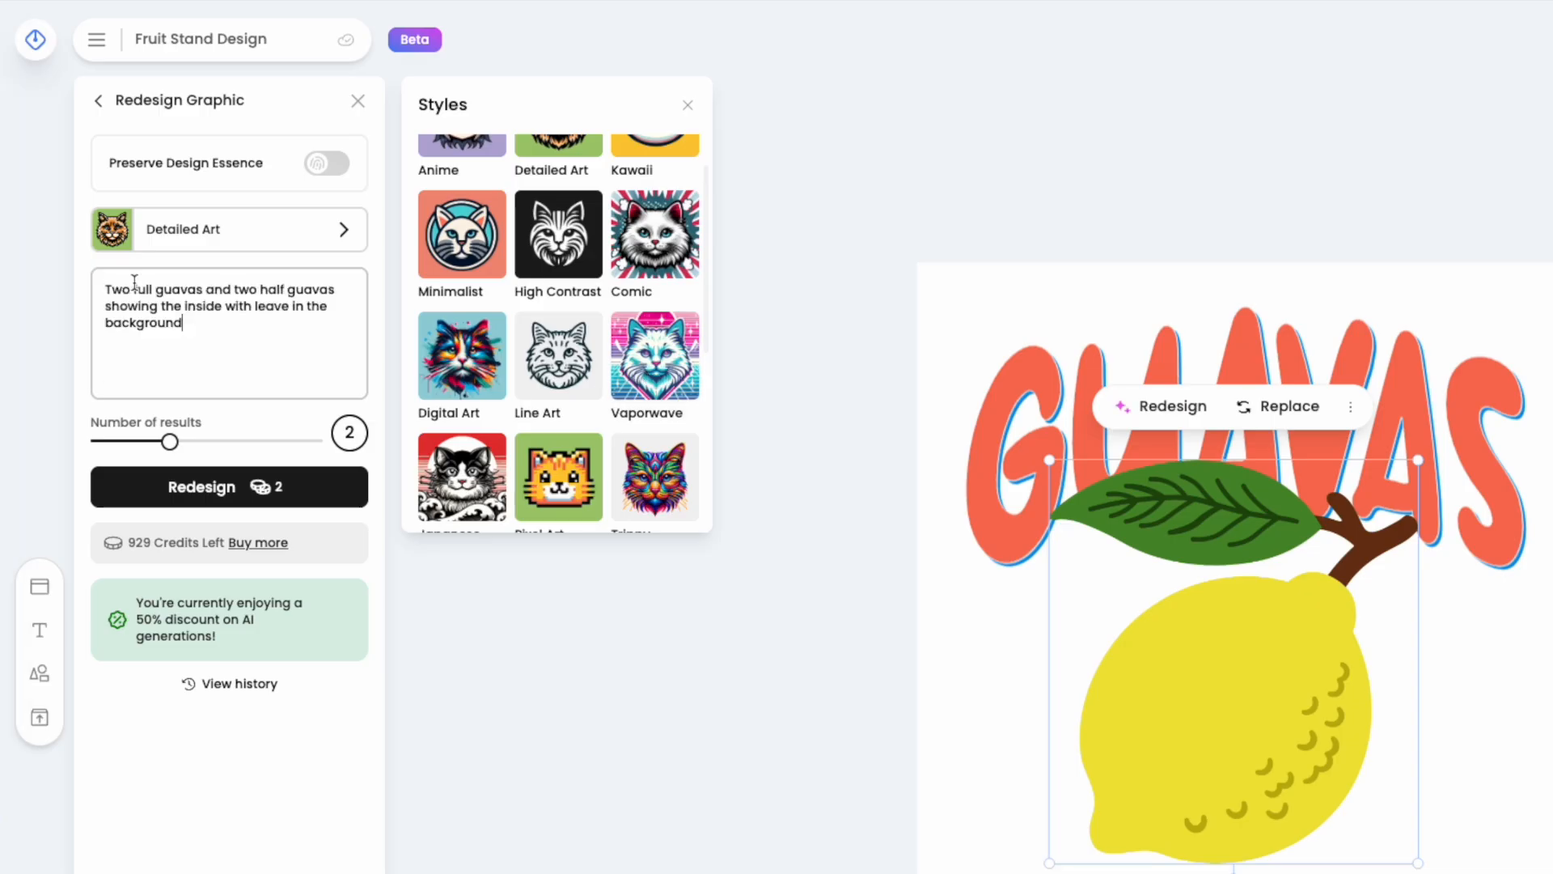
pyautogui.scroll(1, 502, 236)
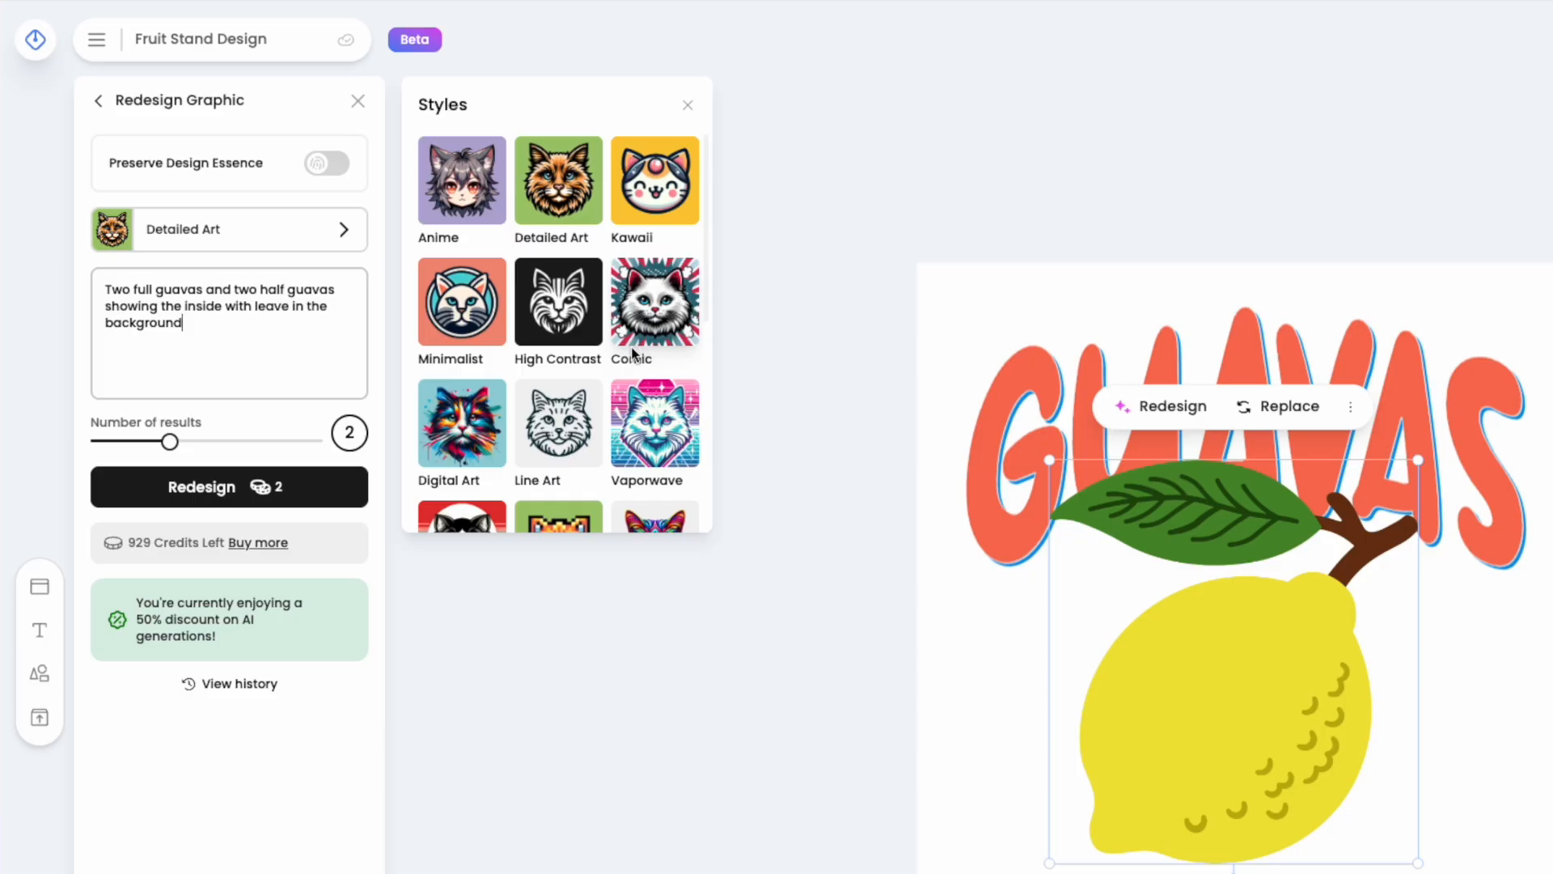
pyautogui.click(568, 195)
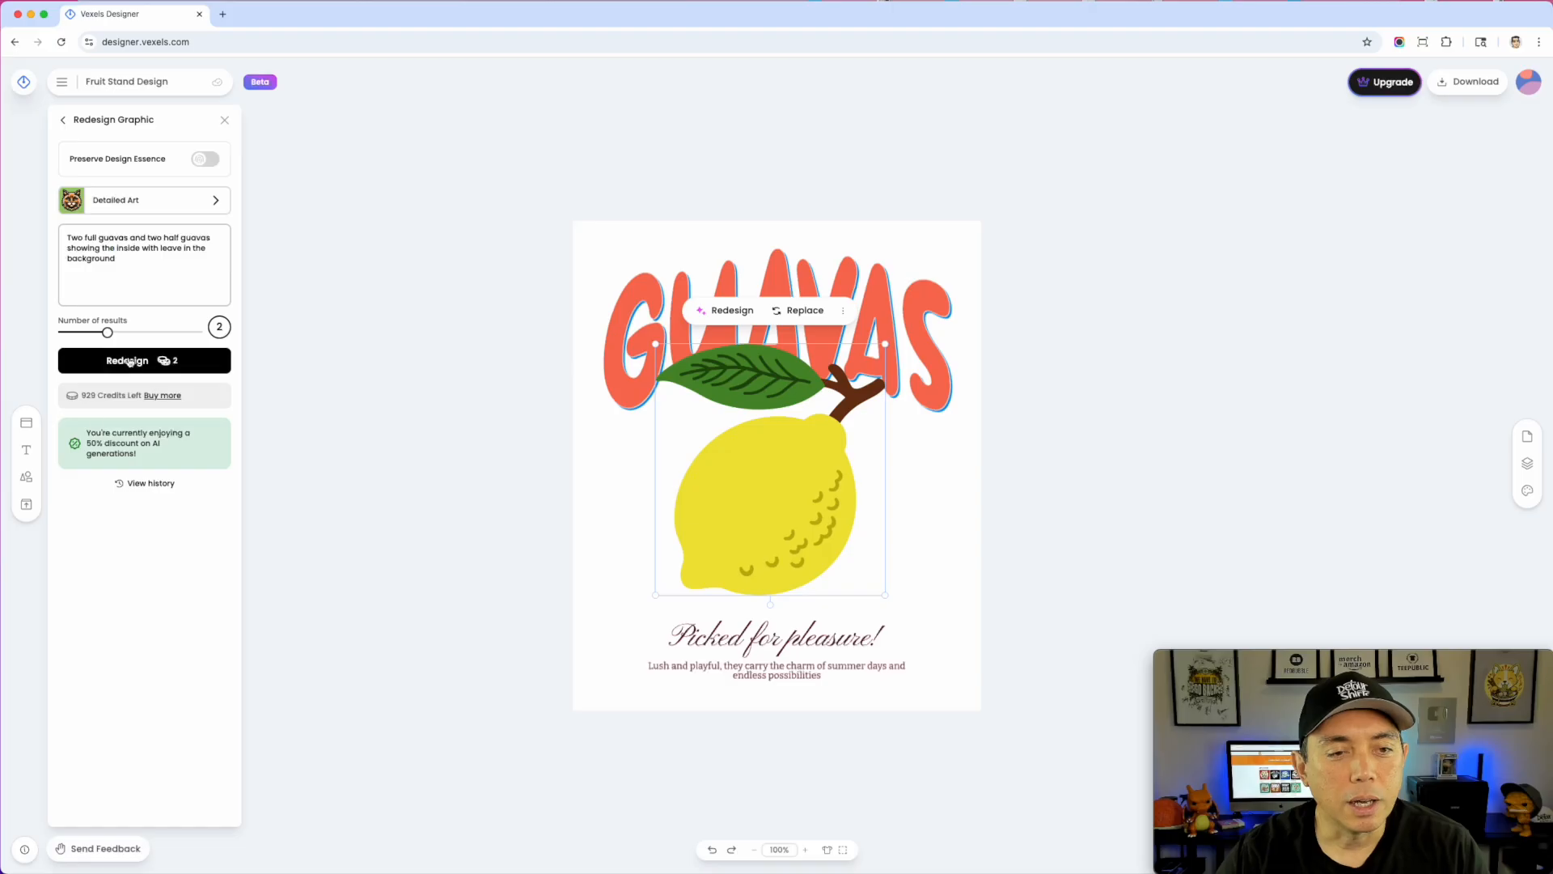
pyautogui.click(140, 360)
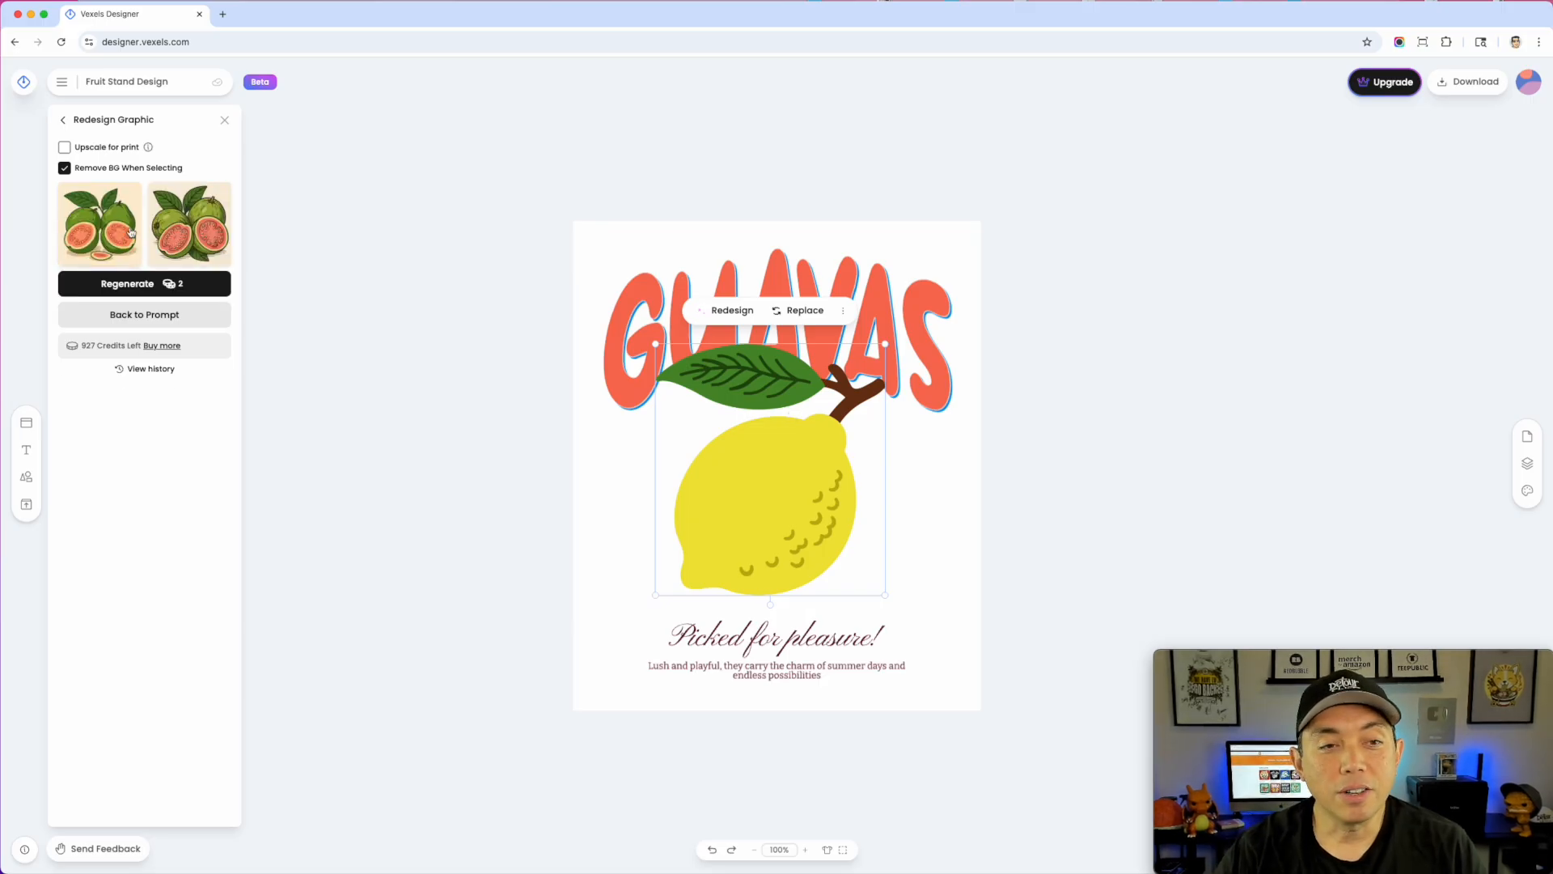
# - Use the second generated guava illustration, enlarge it to overlap the headline's lower edge and center it above the tagline
pyautogui.click(186, 223)
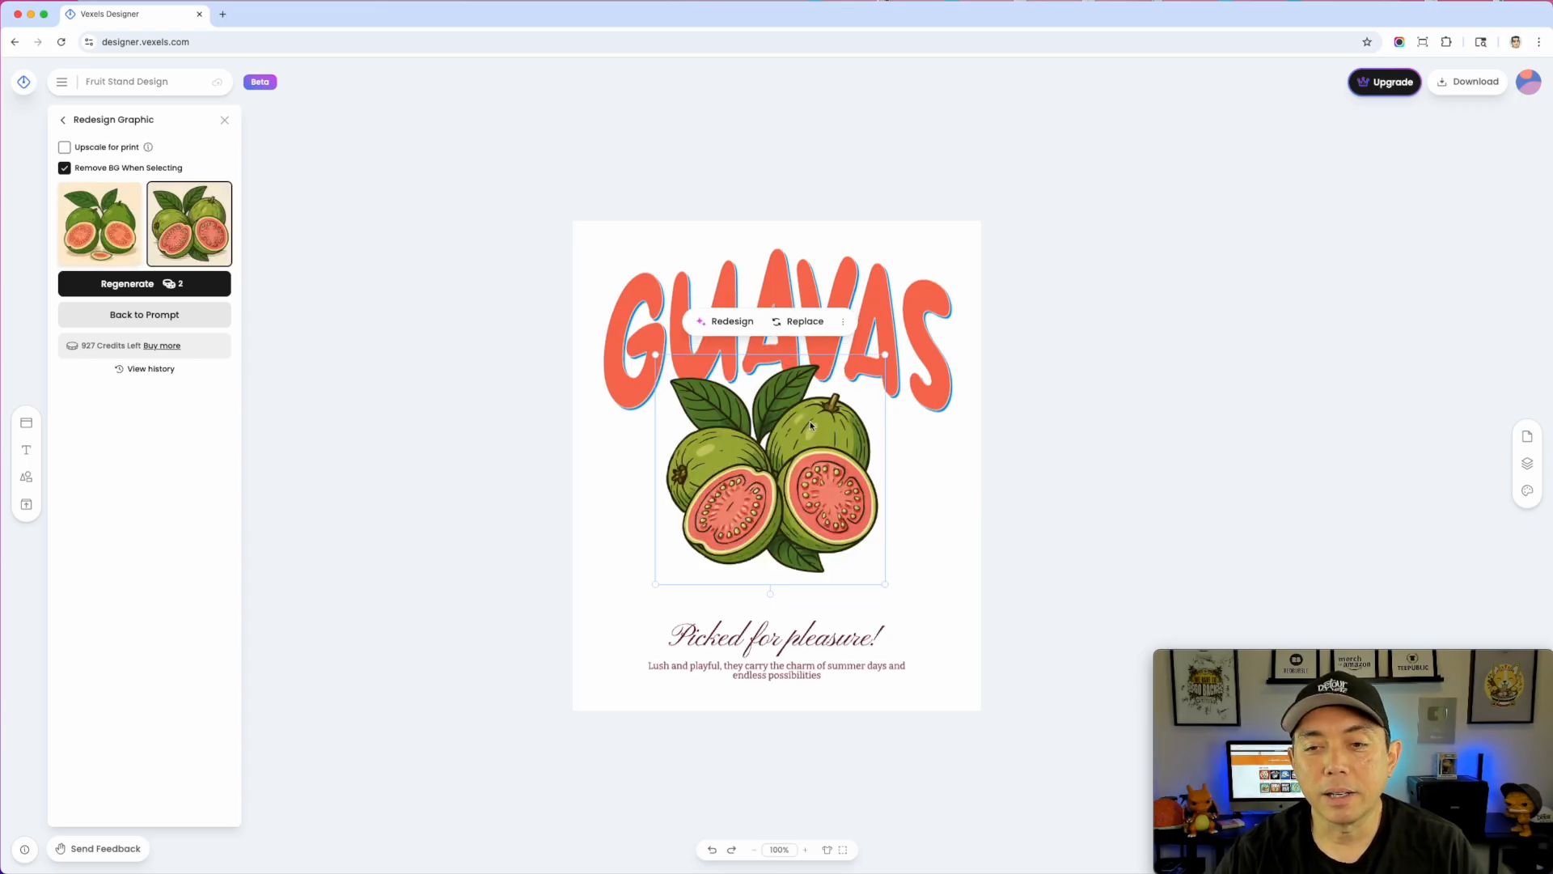
pyautogui.moveTo(888, 354); pyautogui.dragTo(952, 334)
pyautogui.moveTo(866, 437)
pyautogui.mouseDown()
pyautogui.moveTo(831, 450)
pyautogui.moveTo(852, 464)
pyautogui.mouseUp()
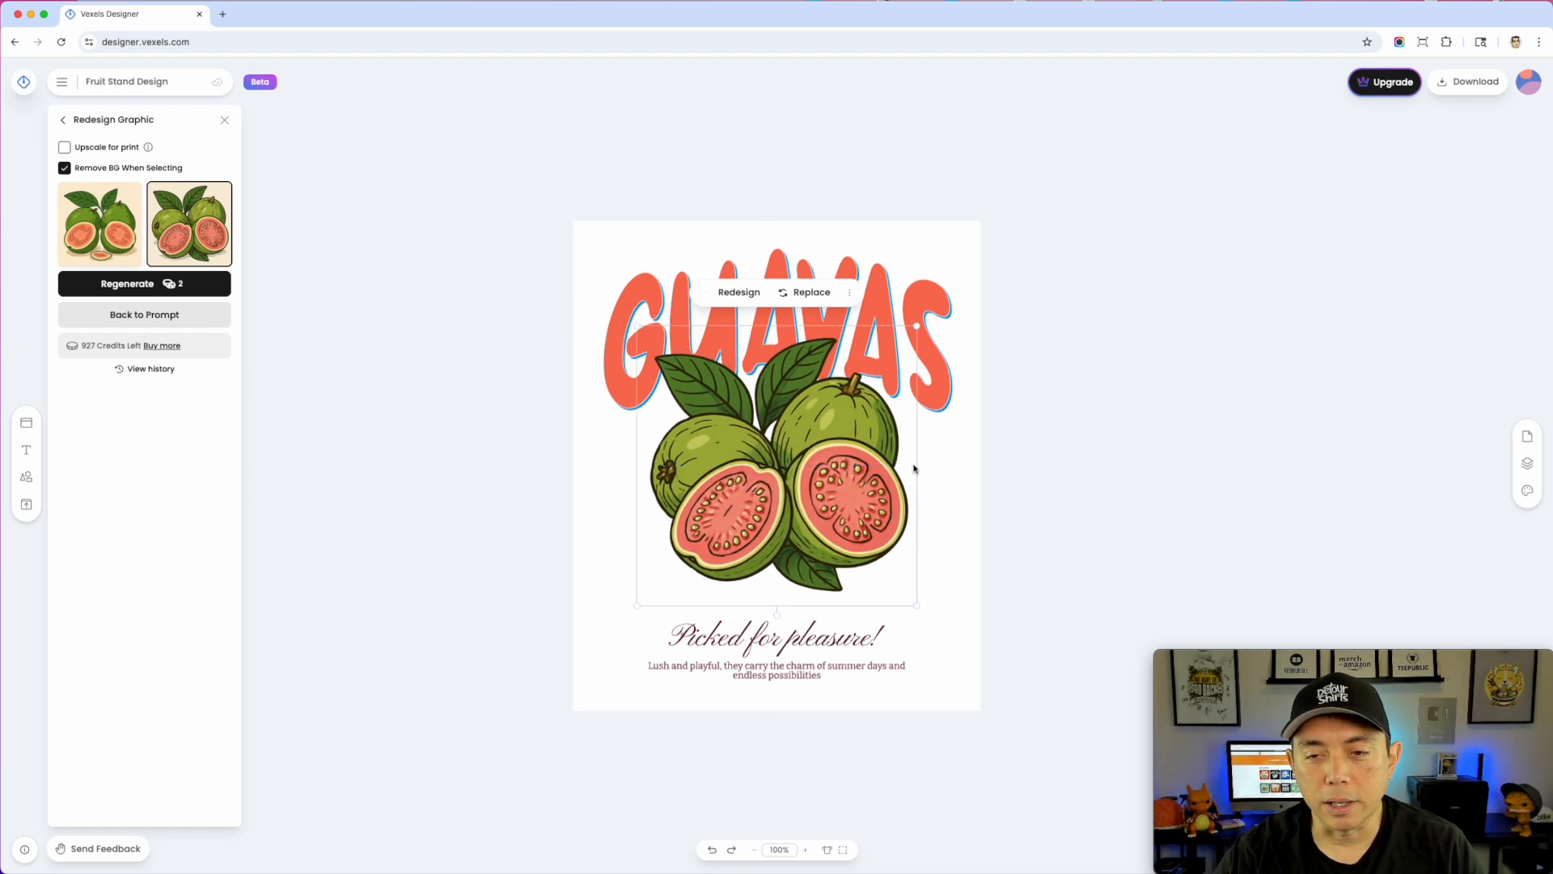
pyautogui.moveTo(851, 437); pyautogui.dragTo(861, 439)
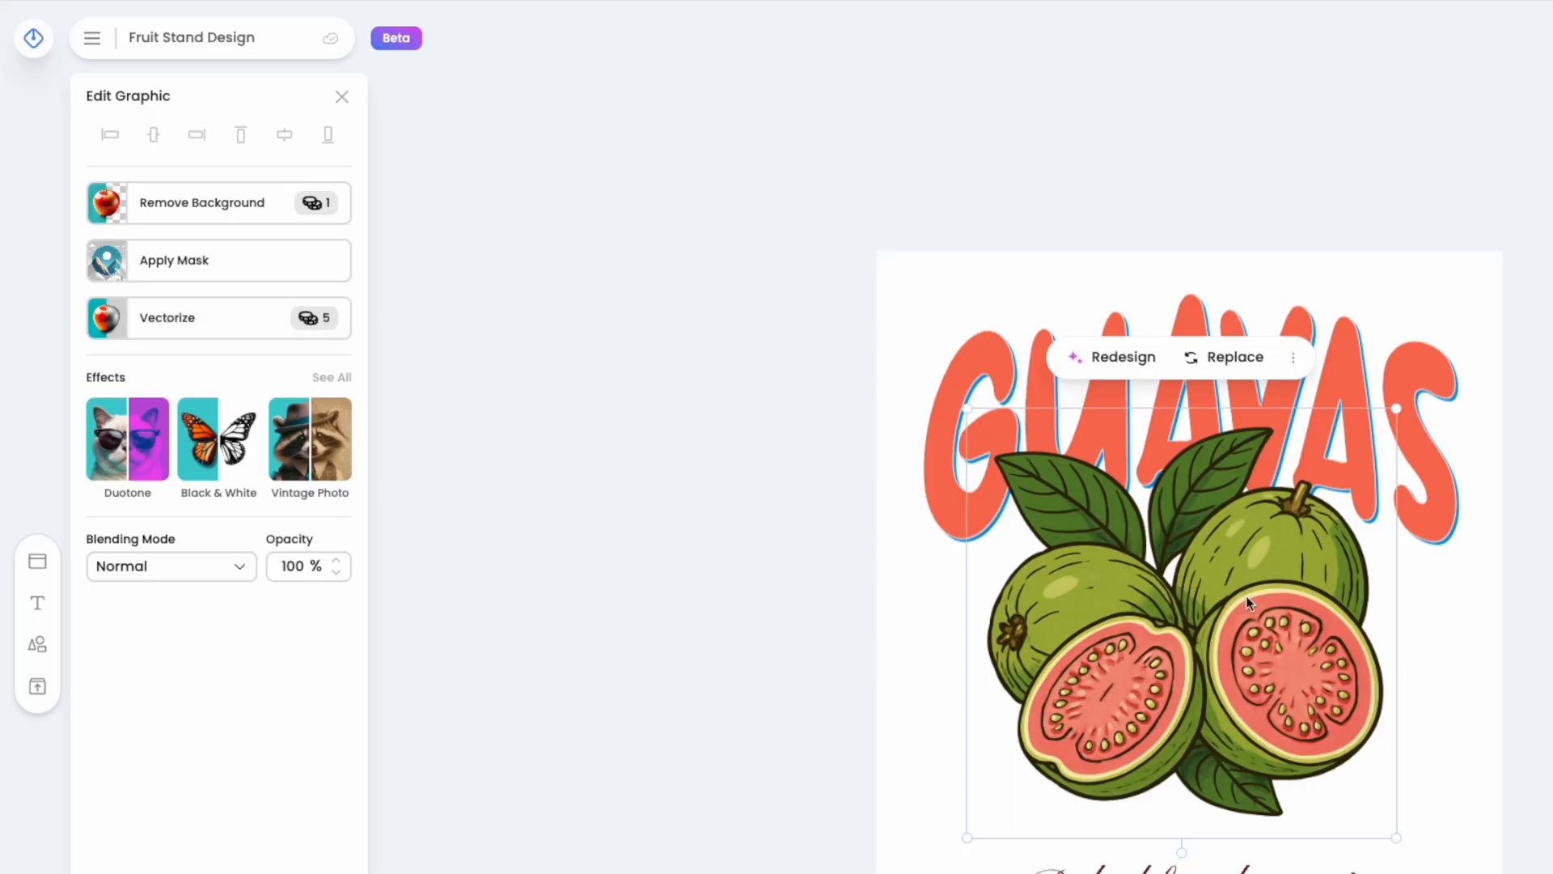
pyautogui.moveTo(1239, 579); pyautogui.dragTo(1234, 584)
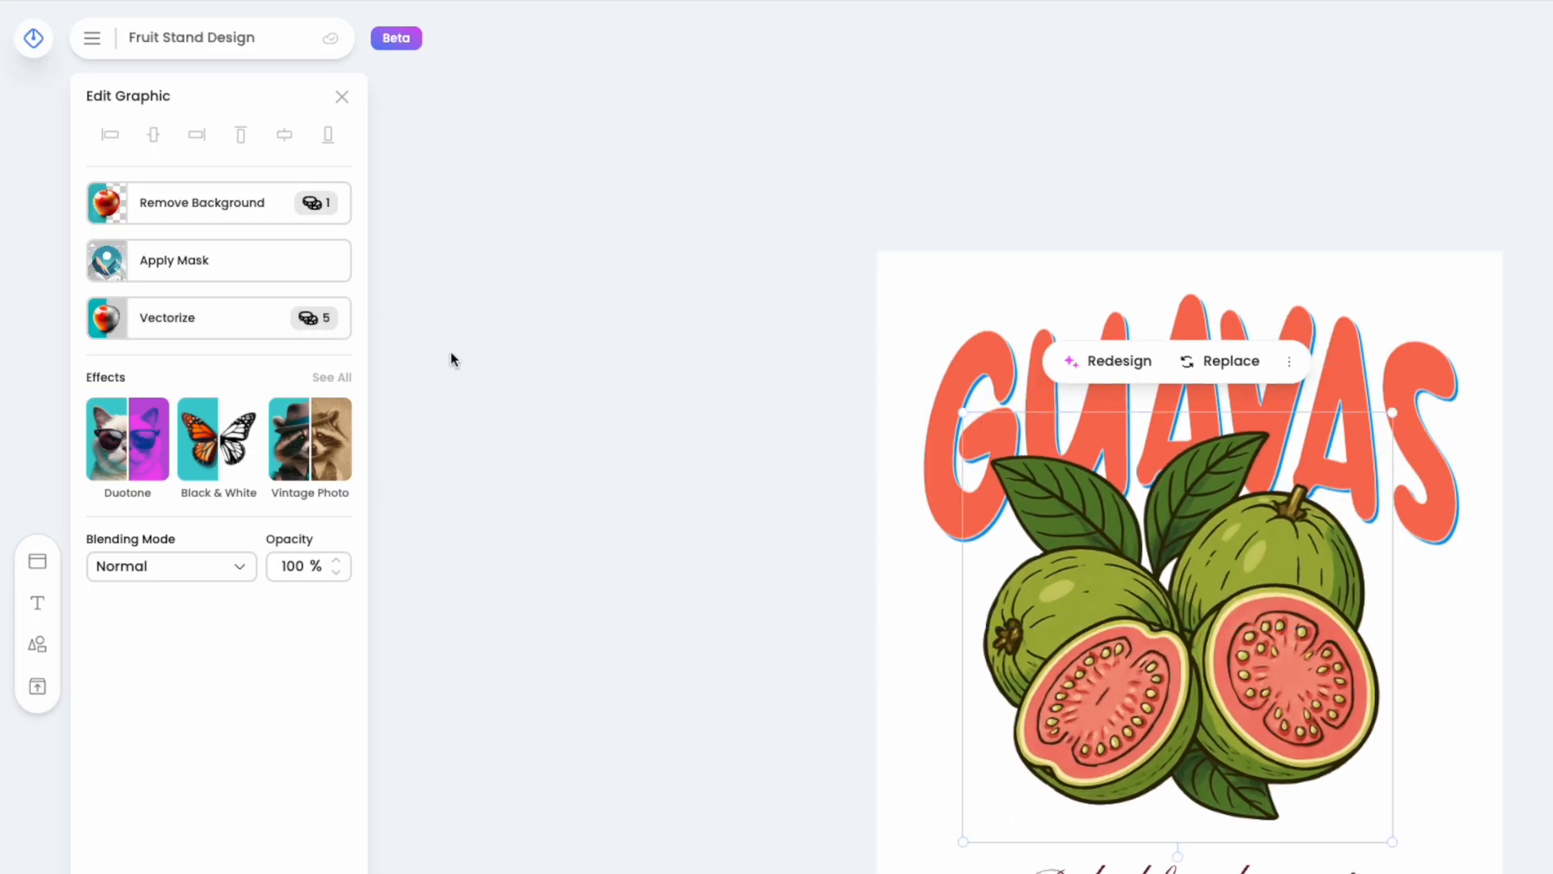
# - Vectorize the guava illustration with a maximum of 12 colors
pyautogui.click(180, 327)
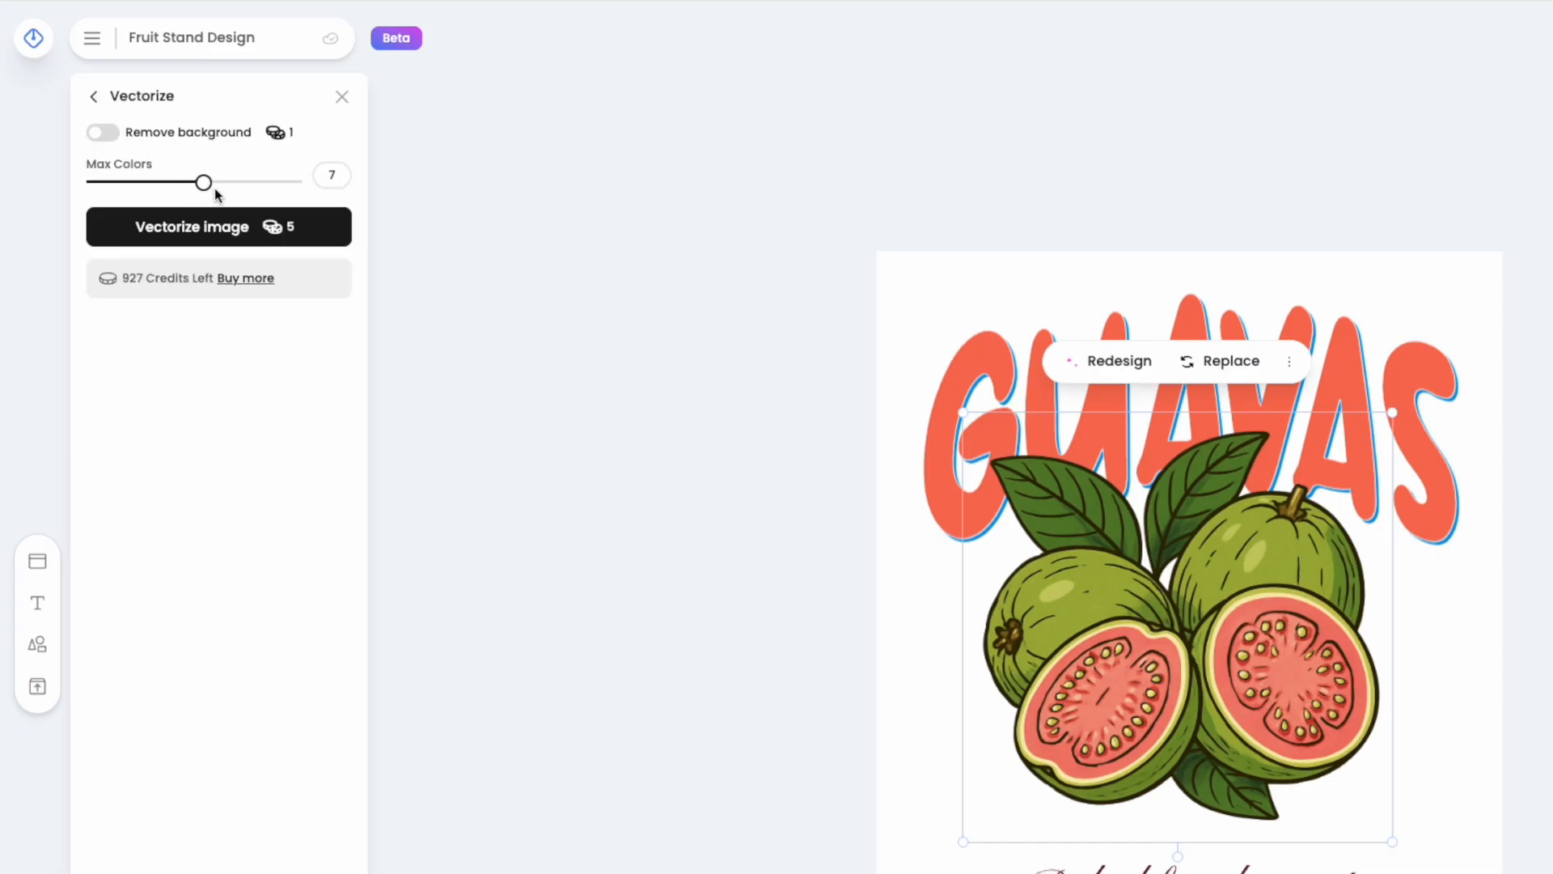
pyautogui.moveTo(203, 182); pyautogui.dragTo(402, 191)
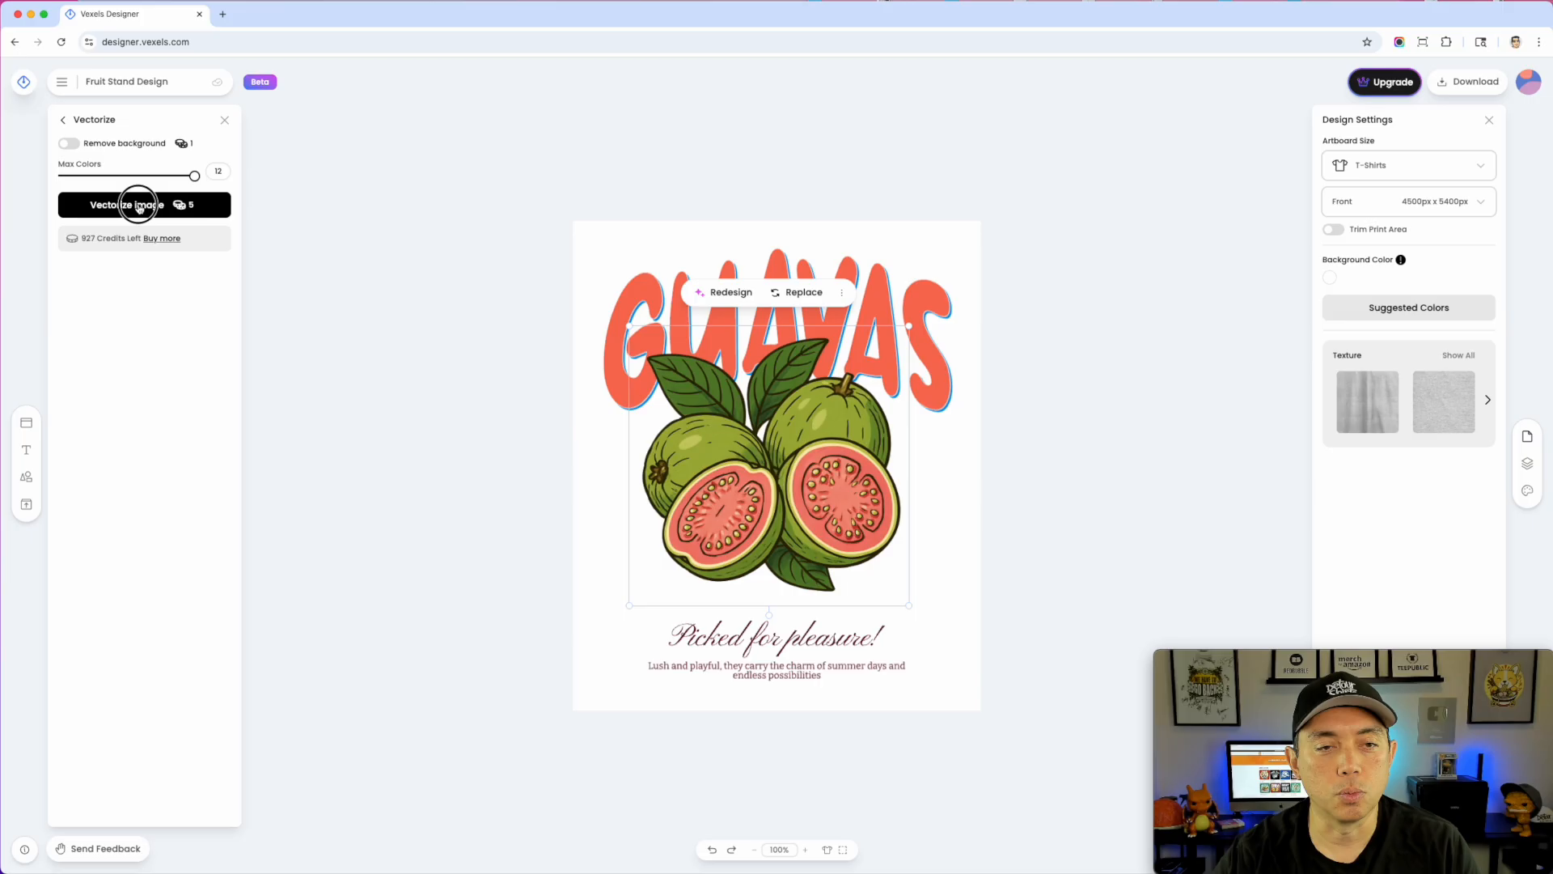
pyautogui.click(139, 207)
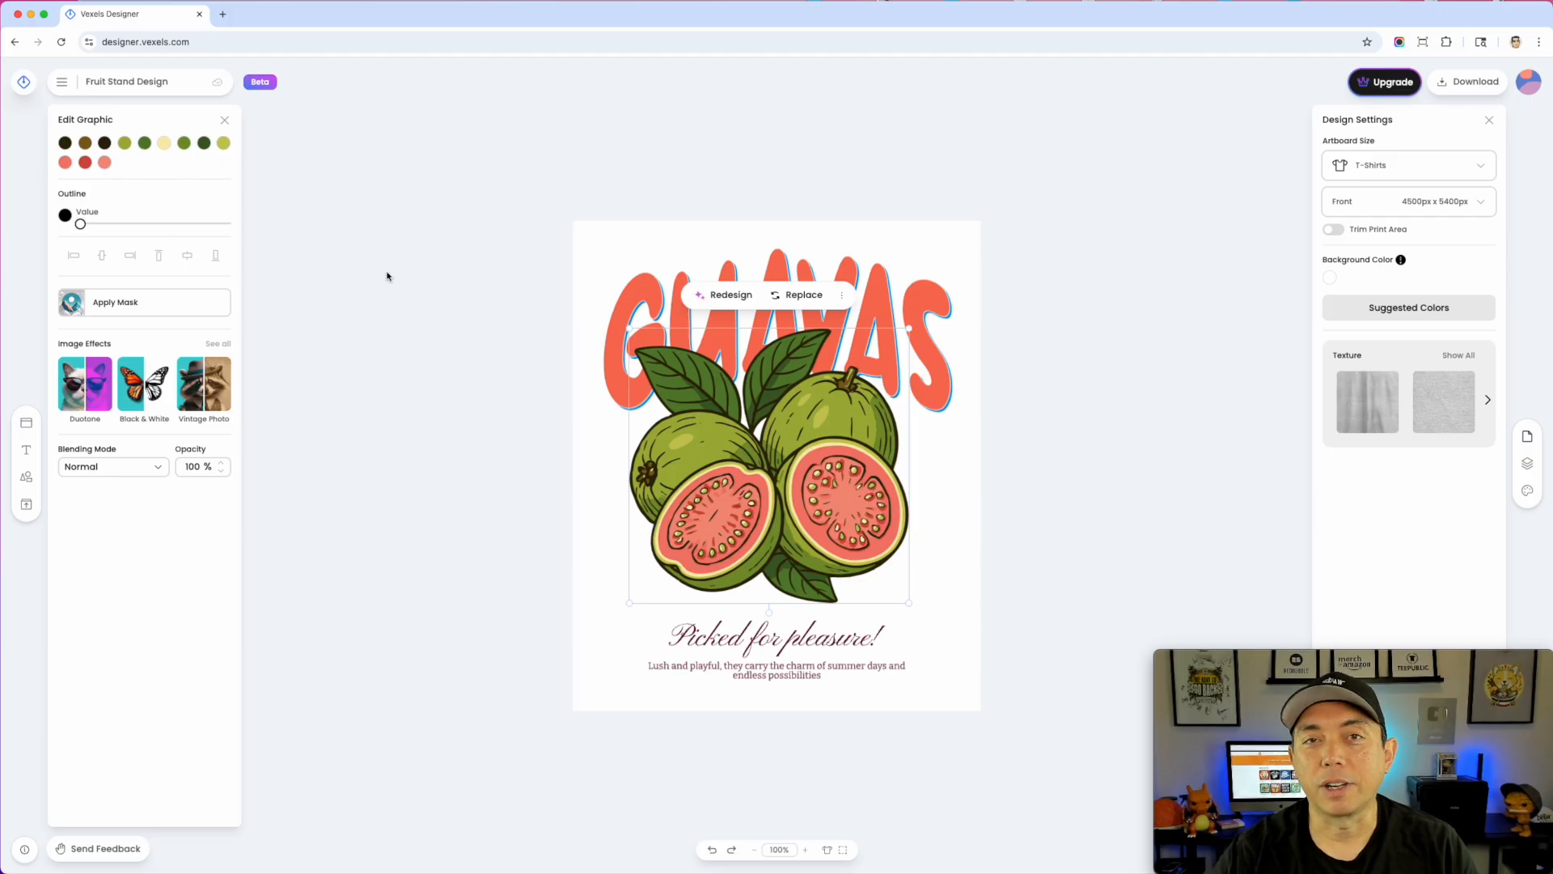
# - Recolor the vector guavas, darkening the third dark brown swatch to near black and lightening the yellow-green highlight color
pyautogui.click(105, 146)
pyautogui.moveTo(247, 221); pyautogui.dragTo(210, 207)
pyautogui.moveTo(317, 222); pyautogui.dragTo(390, 261)
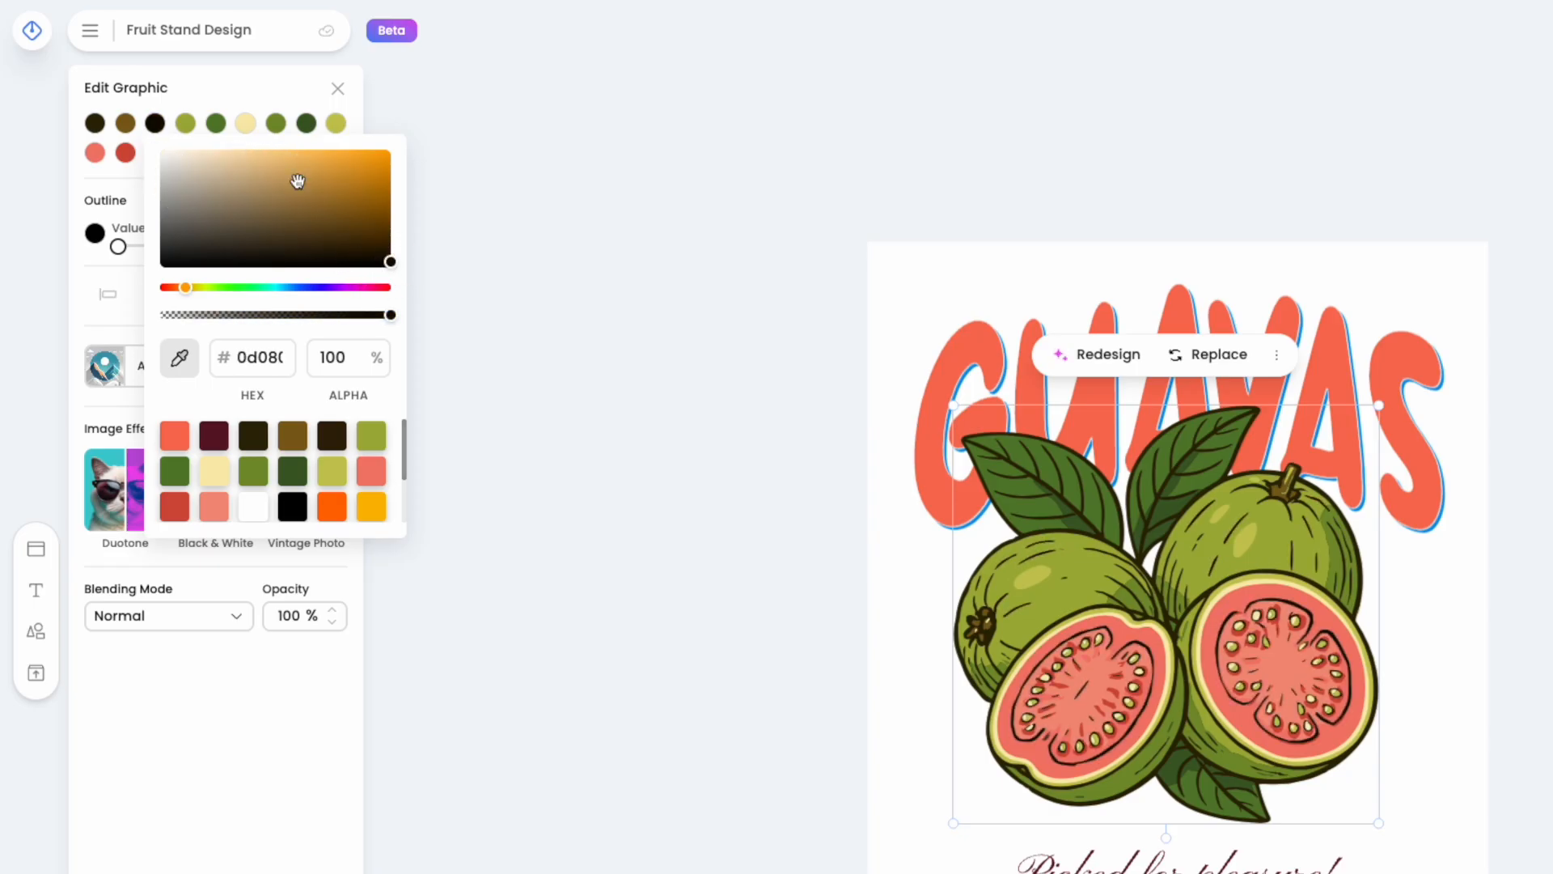
pyautogui.click(336, 123)
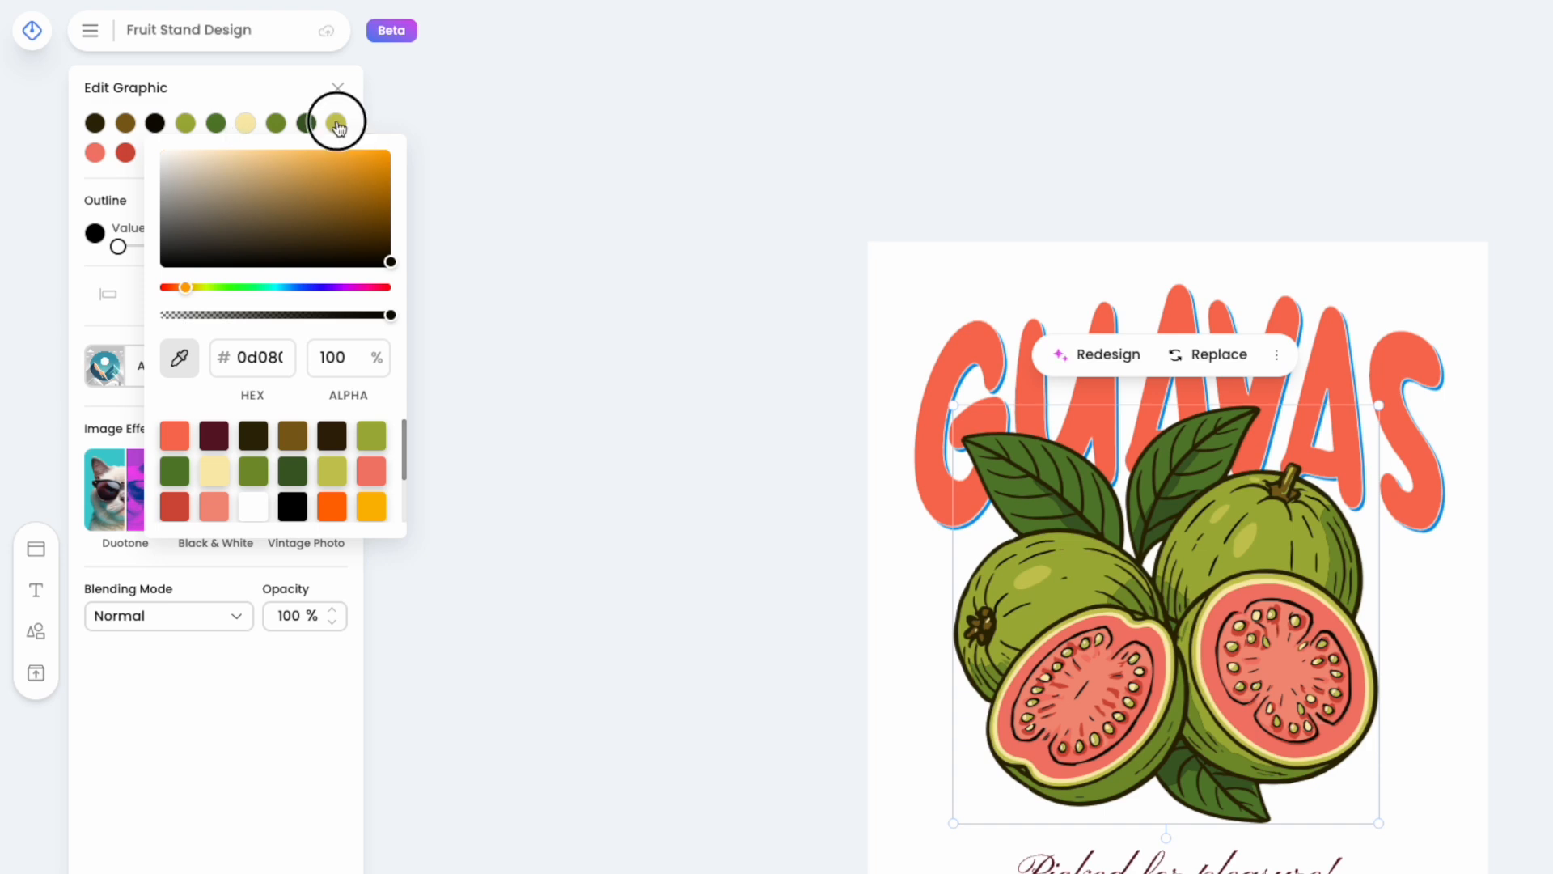
pyautogui.click(497, 171)
pyautogui.moveTo(497, 171); pyautogui.dragTo(460, 173)
# - Lighten the guava artwork's medium brown to a muted tan-brown and darken its deepest leaf green
pyautogui.click(125, 123)
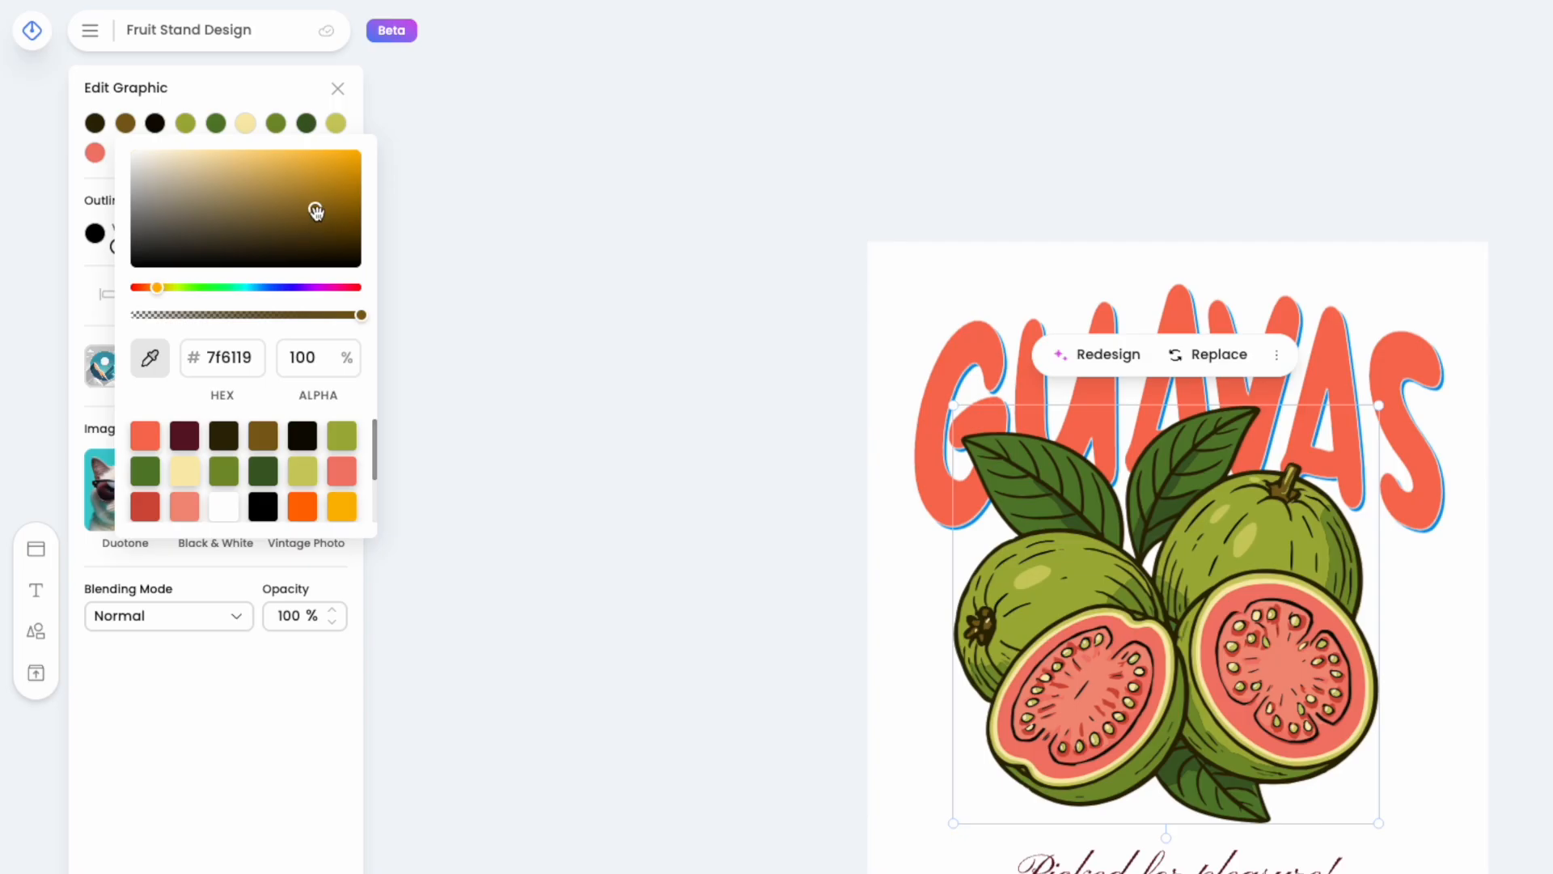
pyautogui.moveTo(316, 209); pyautogui.dragTo(265, 196)
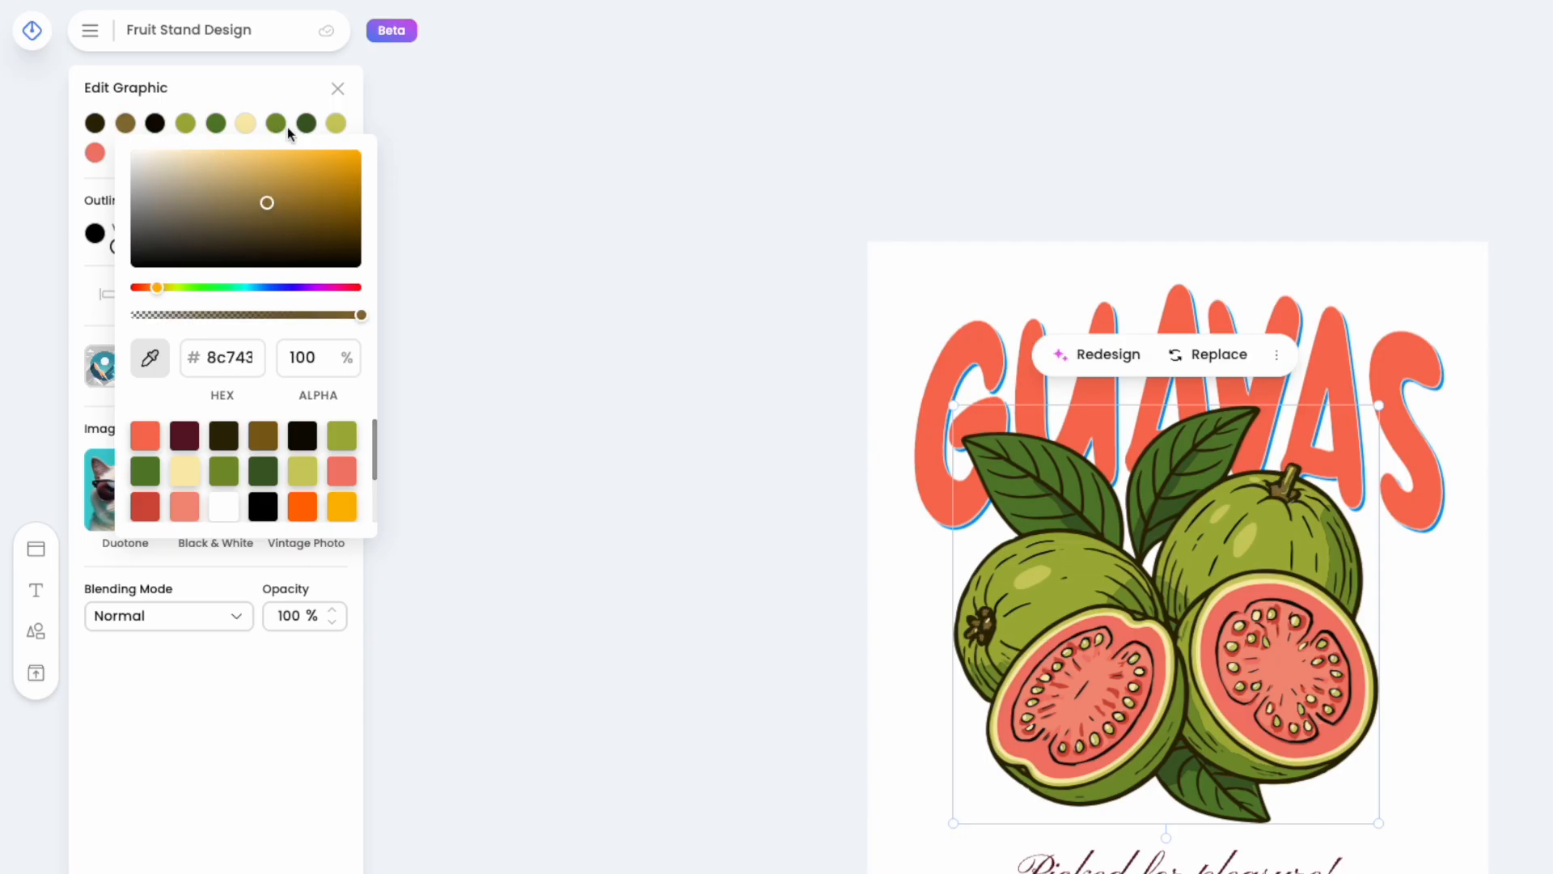
pyautogui.click(305, 123)
pyautogui.moveTo(462, 217)
pyautogui.mouseDown()
pyautogui.moveTo(348, 160)
pyautogui.moveTo(458, 237)
pyautogui.mouseUp()
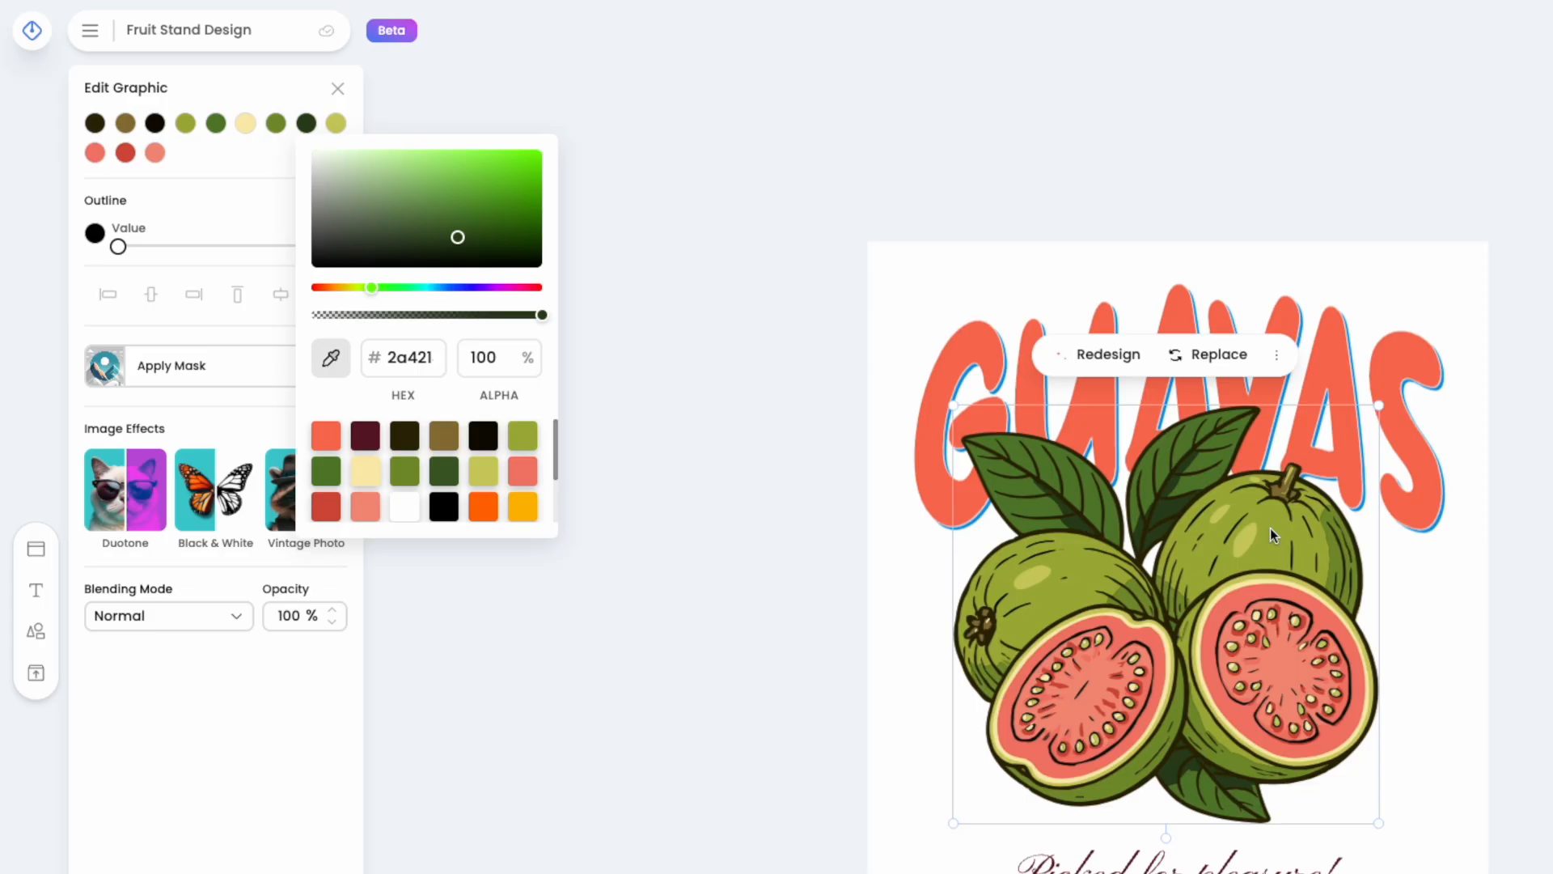
# - Lighten the first coral color of the guava flesh and make the yellow-green highlight color more saturated
pyautogui.click(95, 153)
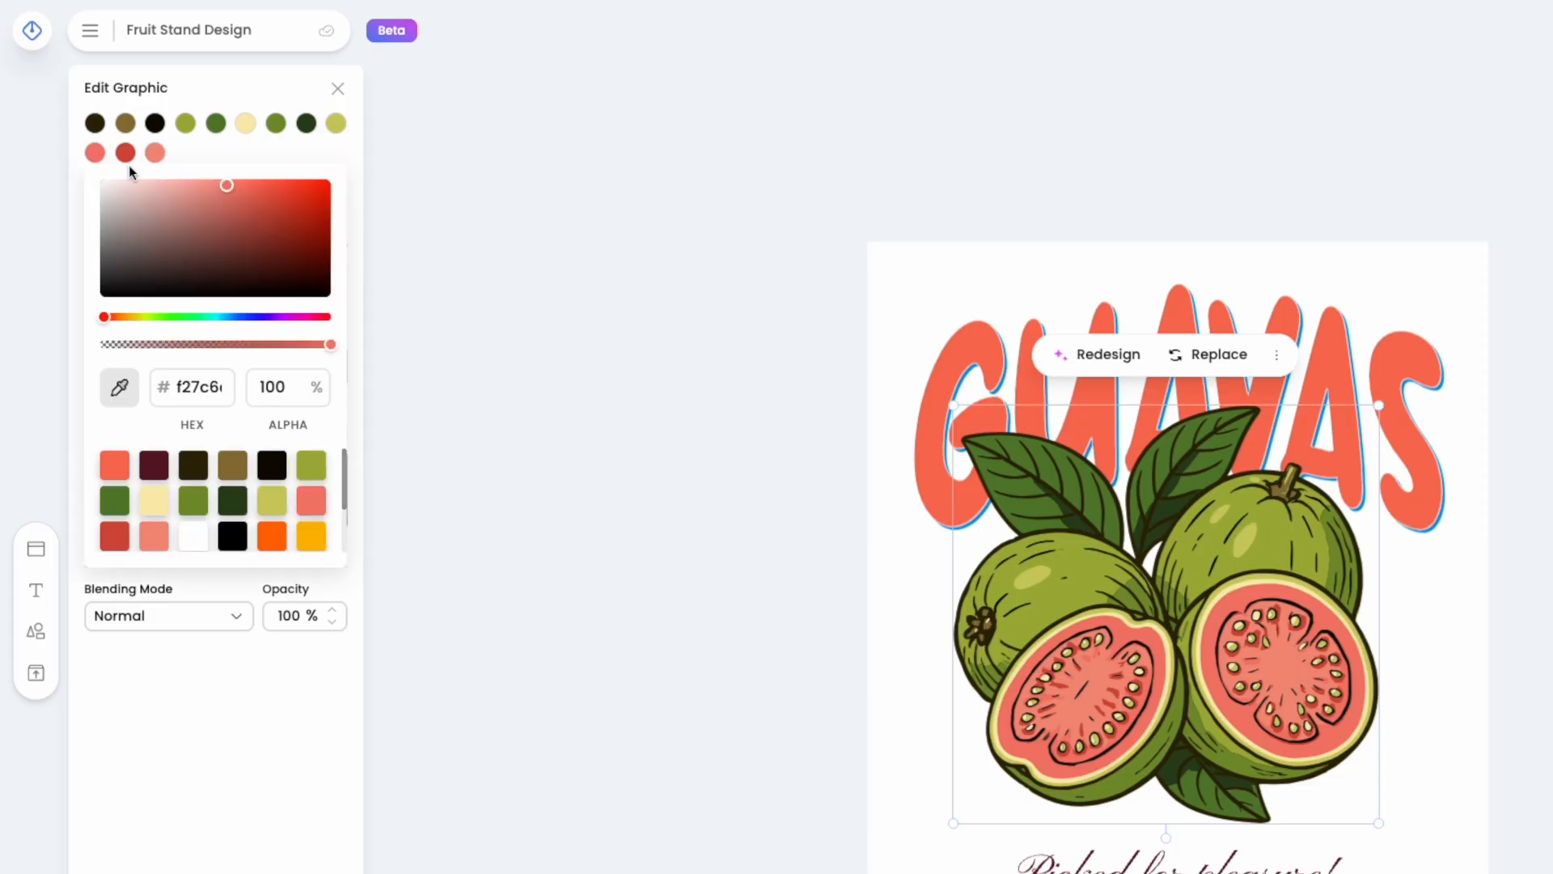
pyautogui.moveTo(257, 203); pyautogui.dragTo(213, 185)
pyautogui.click(335, 123)
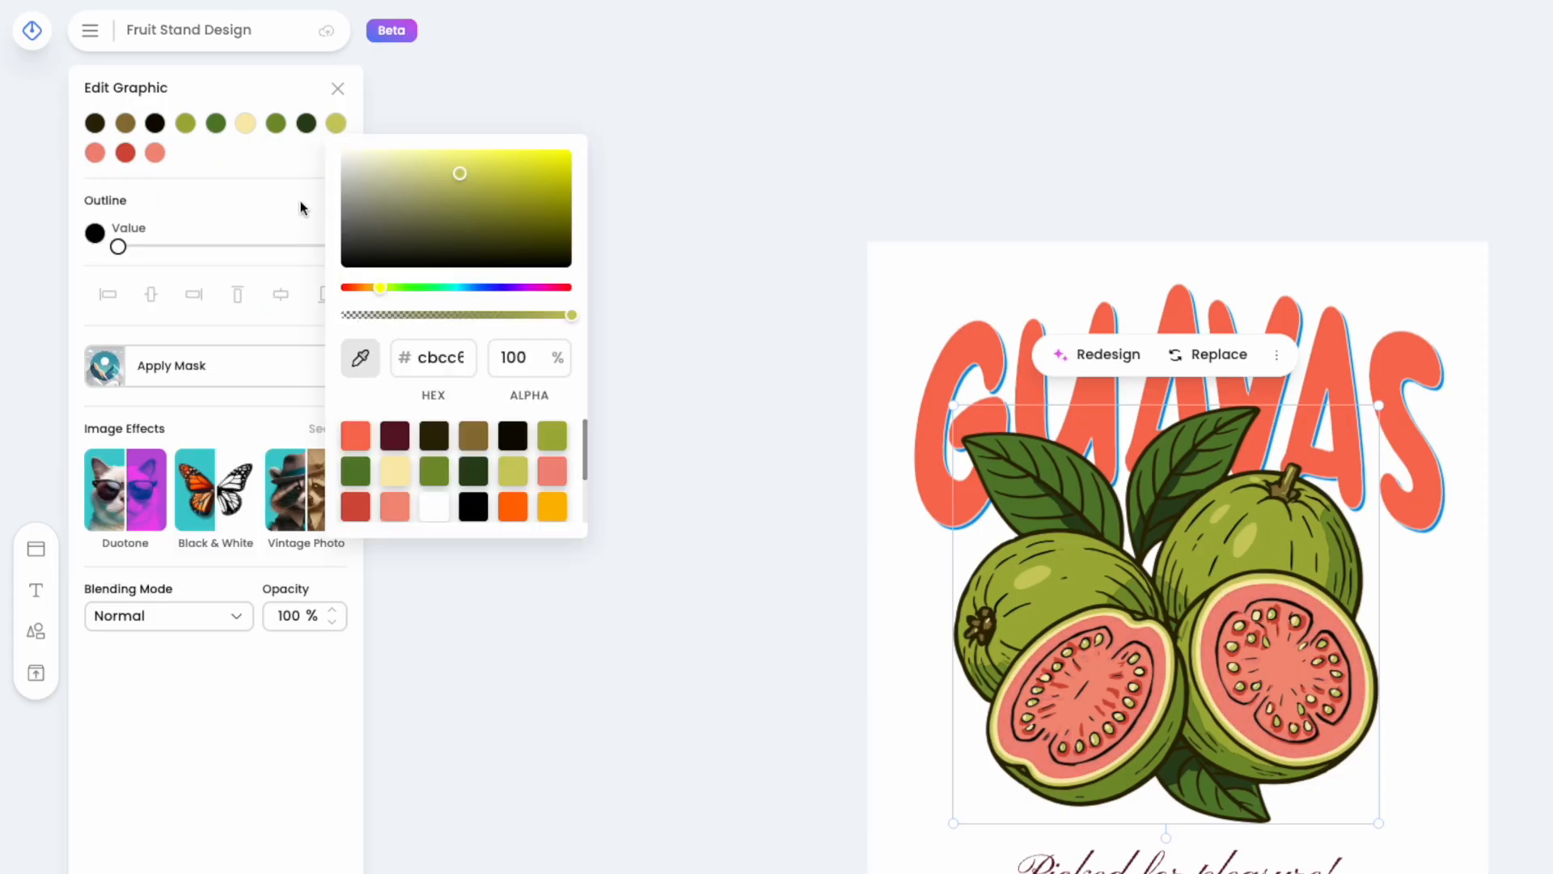
pyautogui.moveTo(462, 179); pyautogui.dragTo(505, 177)
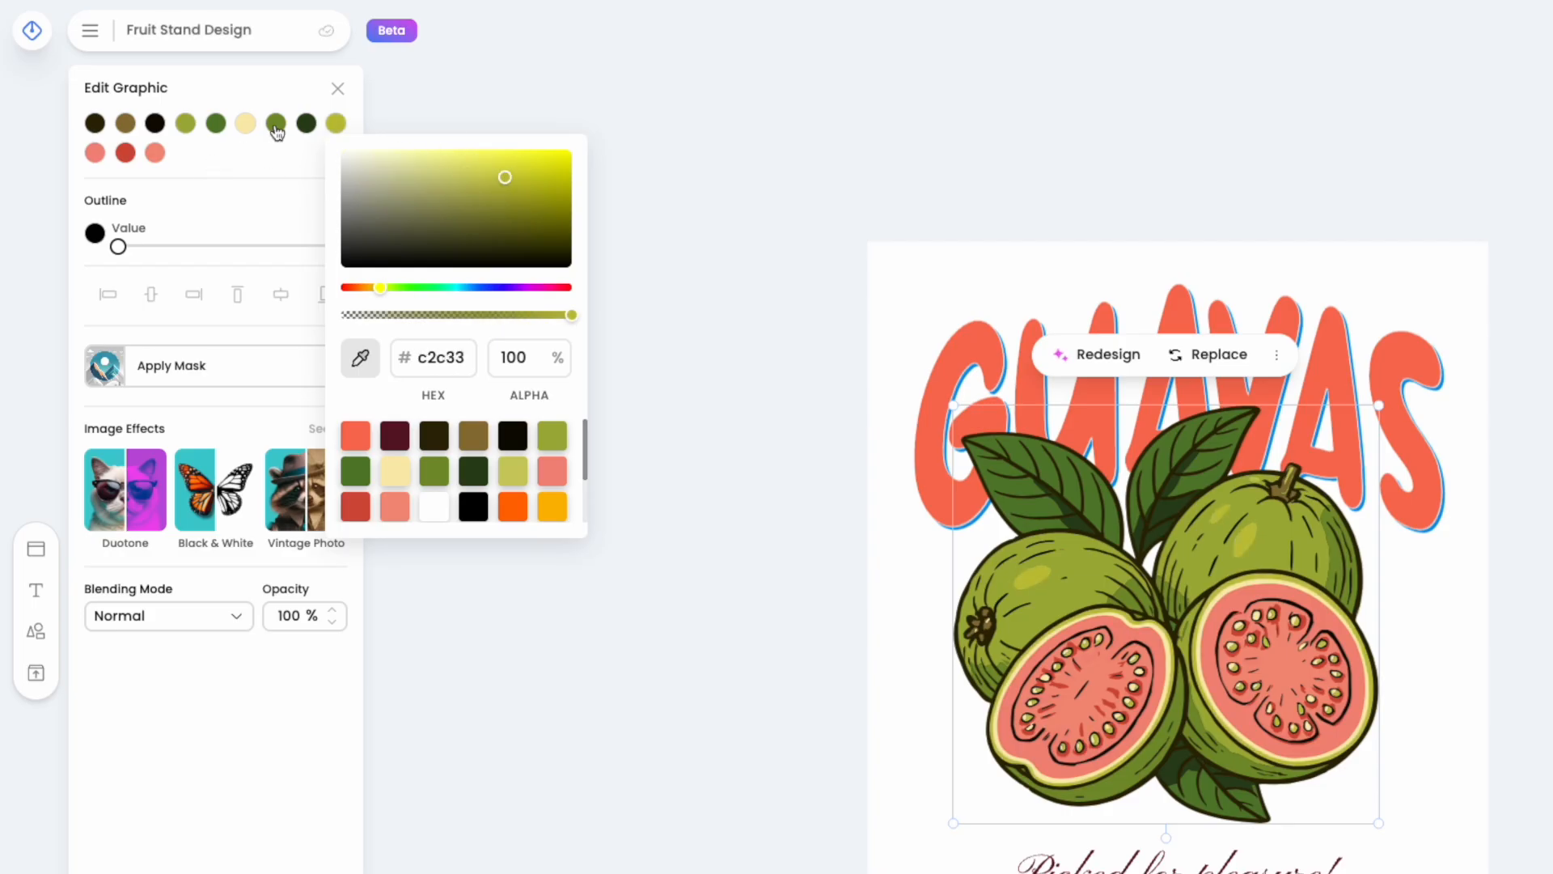
# - Desaturate the inner flesh color of the halved guavas to a pale dusty pink and deselect the artwork
pyautogui.click(154, 152)
pyautogui.moveTo(277, 194); pyautogui.dragTo(224, 194)
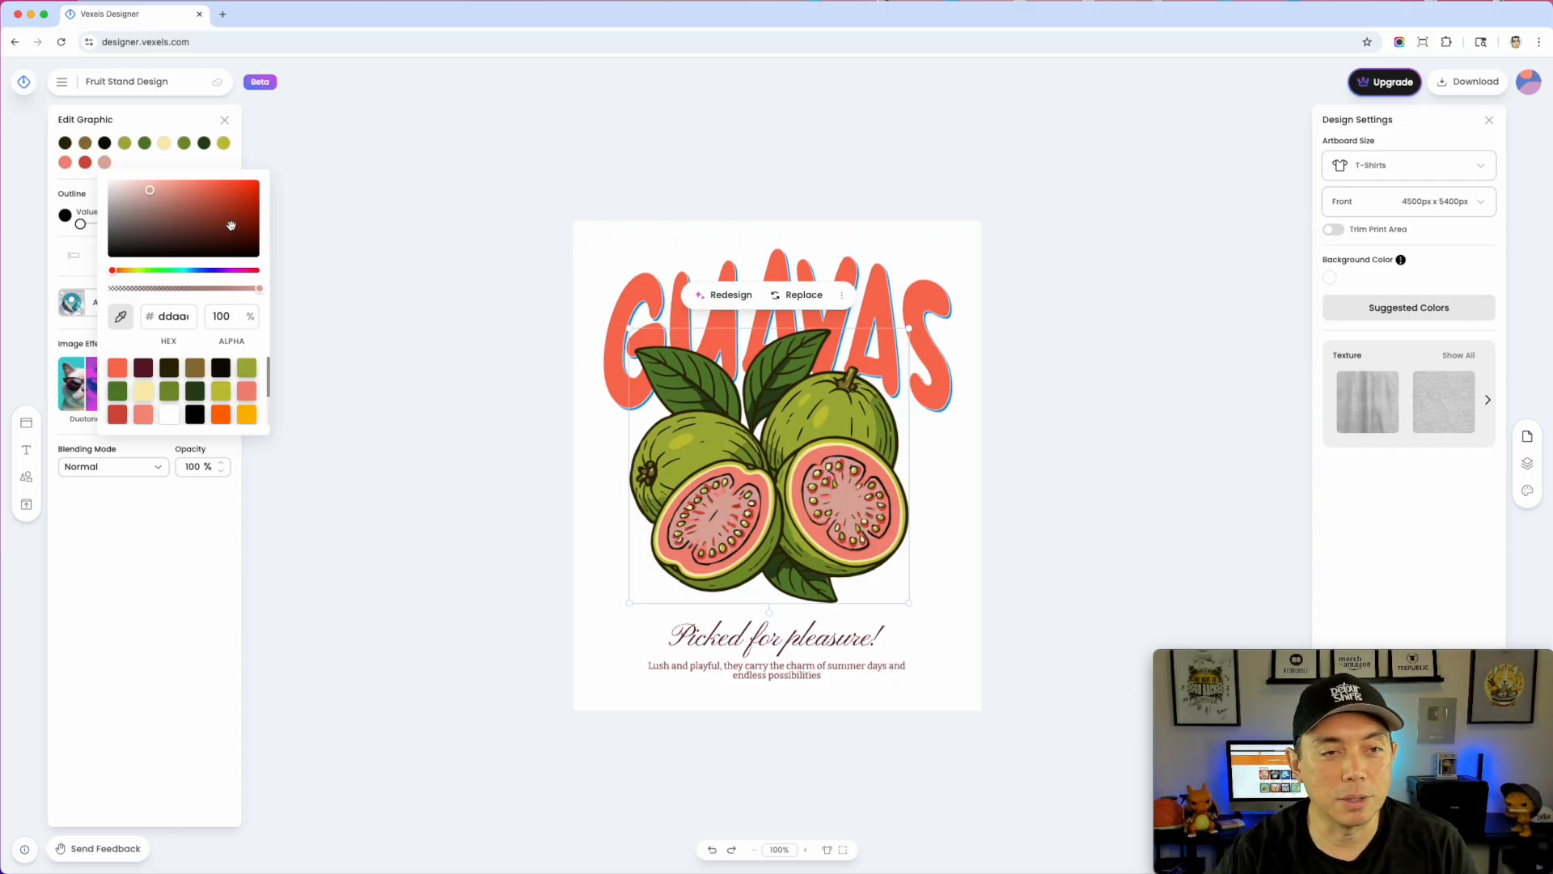
pyautogui.click(332, 185)
pyautogui.click(333, 184)
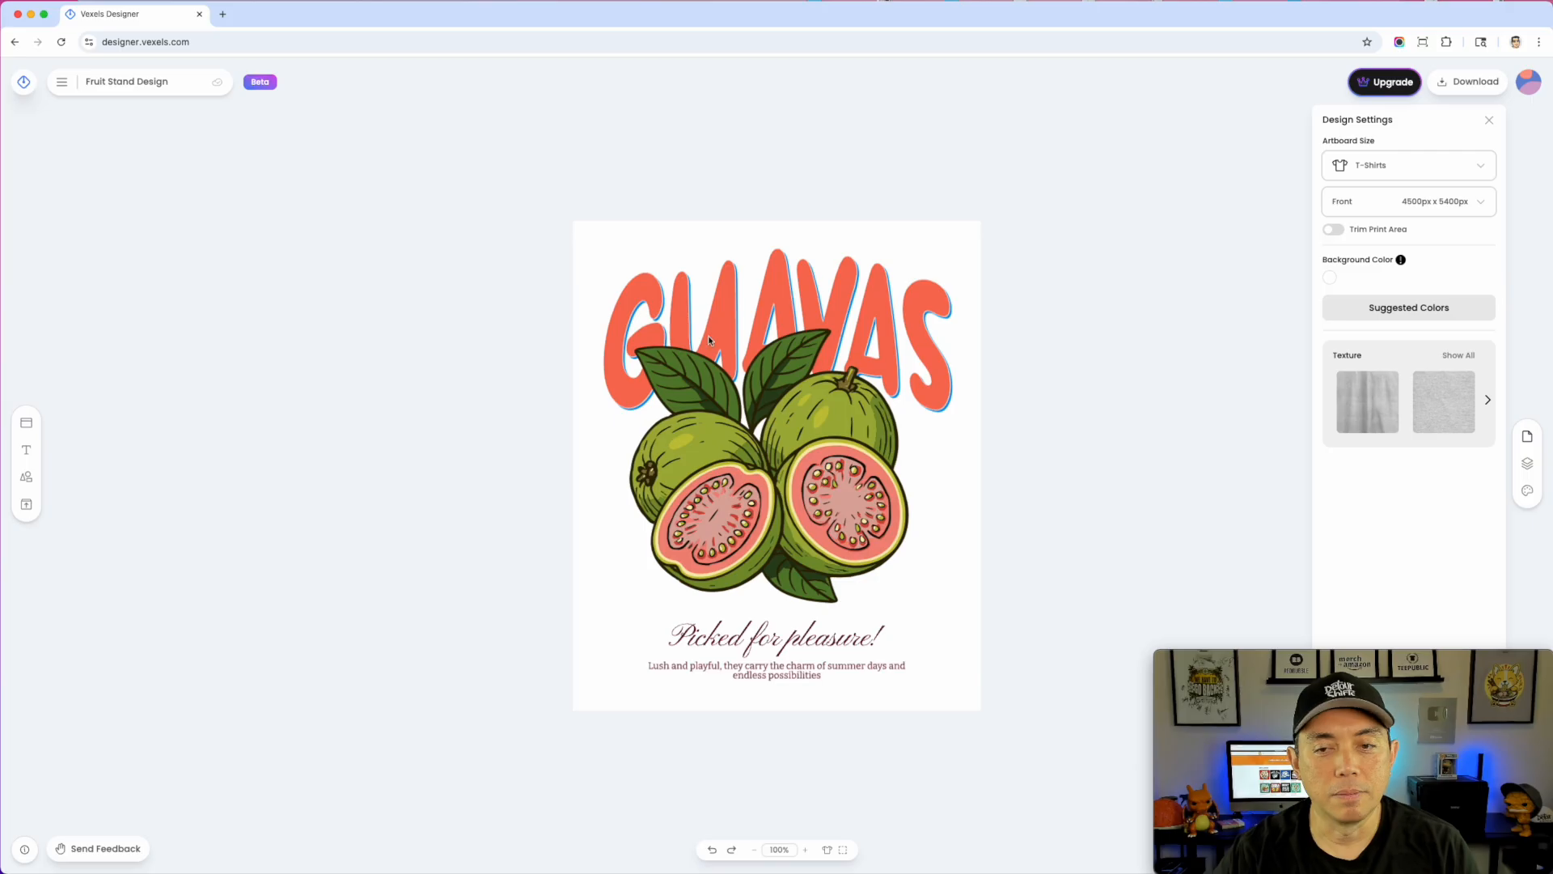
# - Undo the guava recoloring, resizing, vectorization and redesign, stepping back through the design's history
pyautogui.click(805, 411)
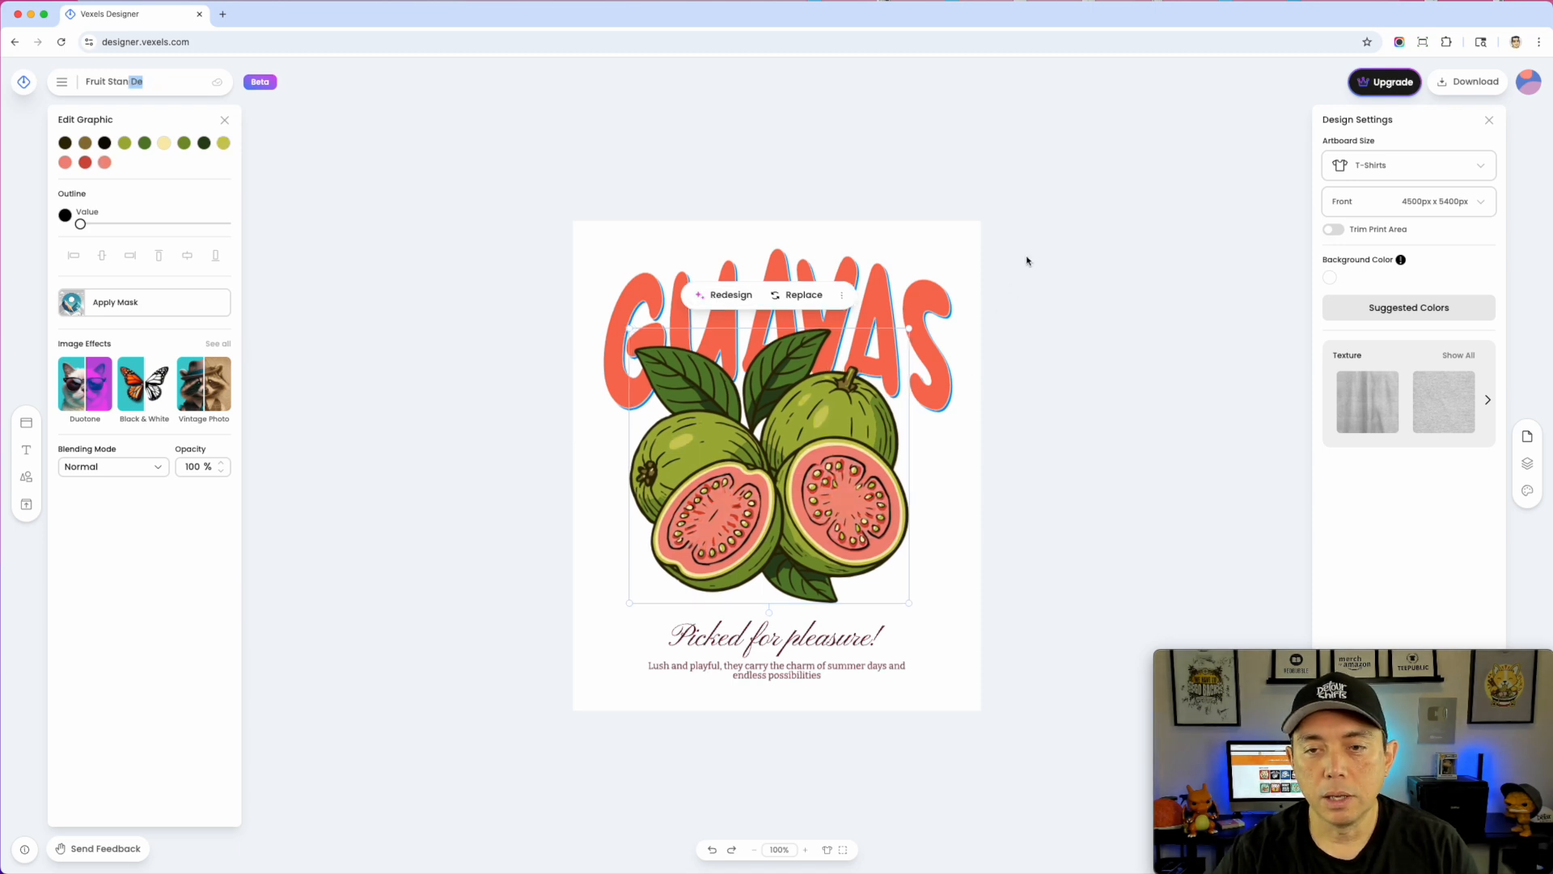
pyautogui.press('super+z')
pyautogui.press('super+z')
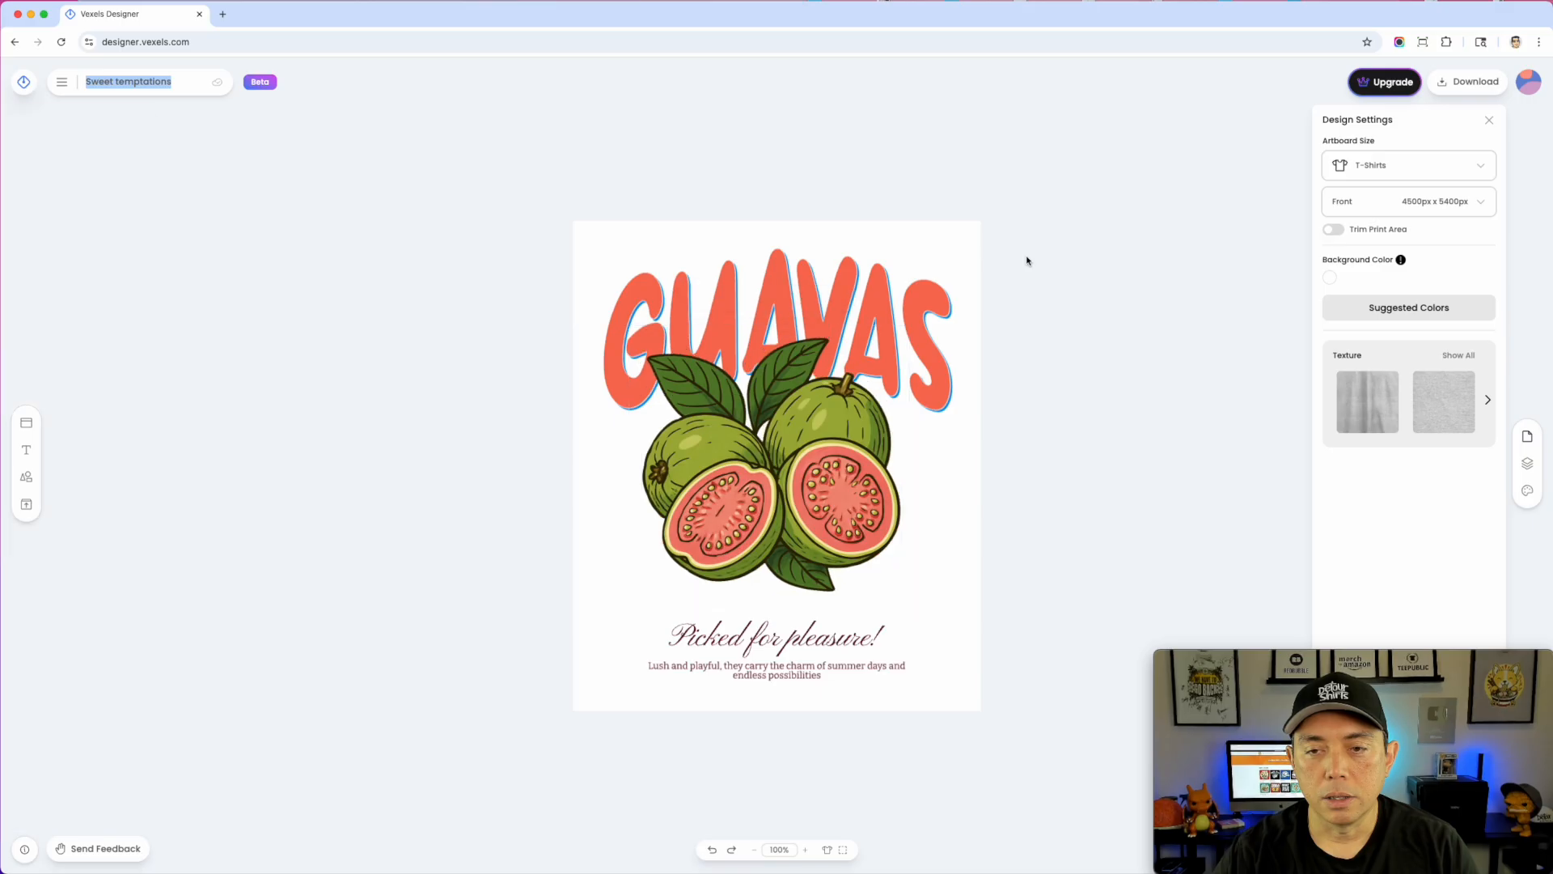
pyautogui.press('super+z')
pyautogui.press('super+z')
pyautogui.press('super+z')
pyautogui.press('super+z')
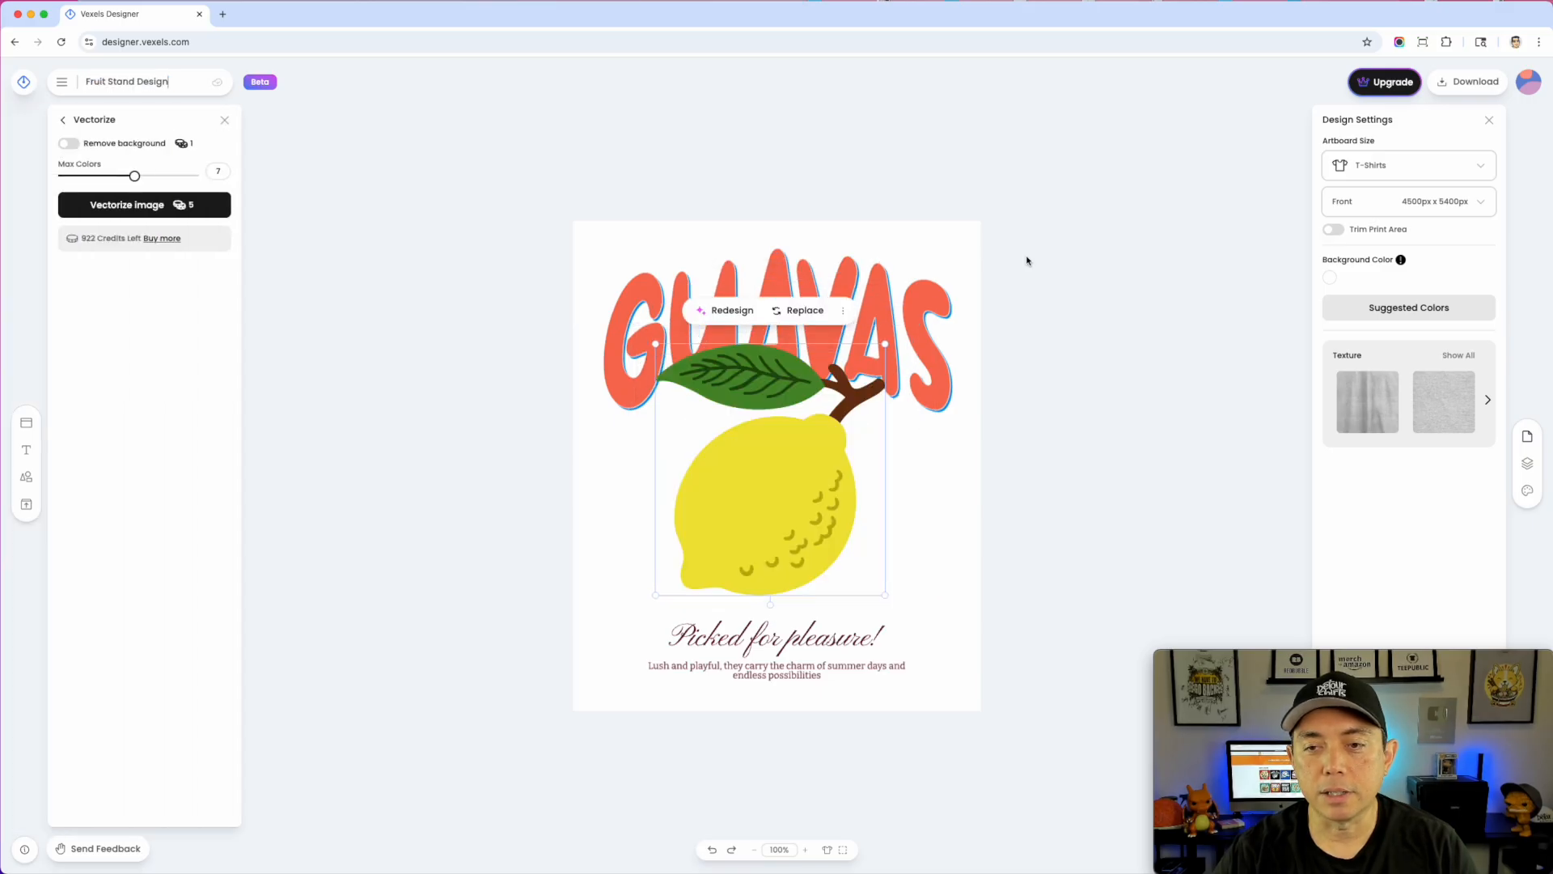
pyautogui.press('super+z')
pyautogui.press('super+z')
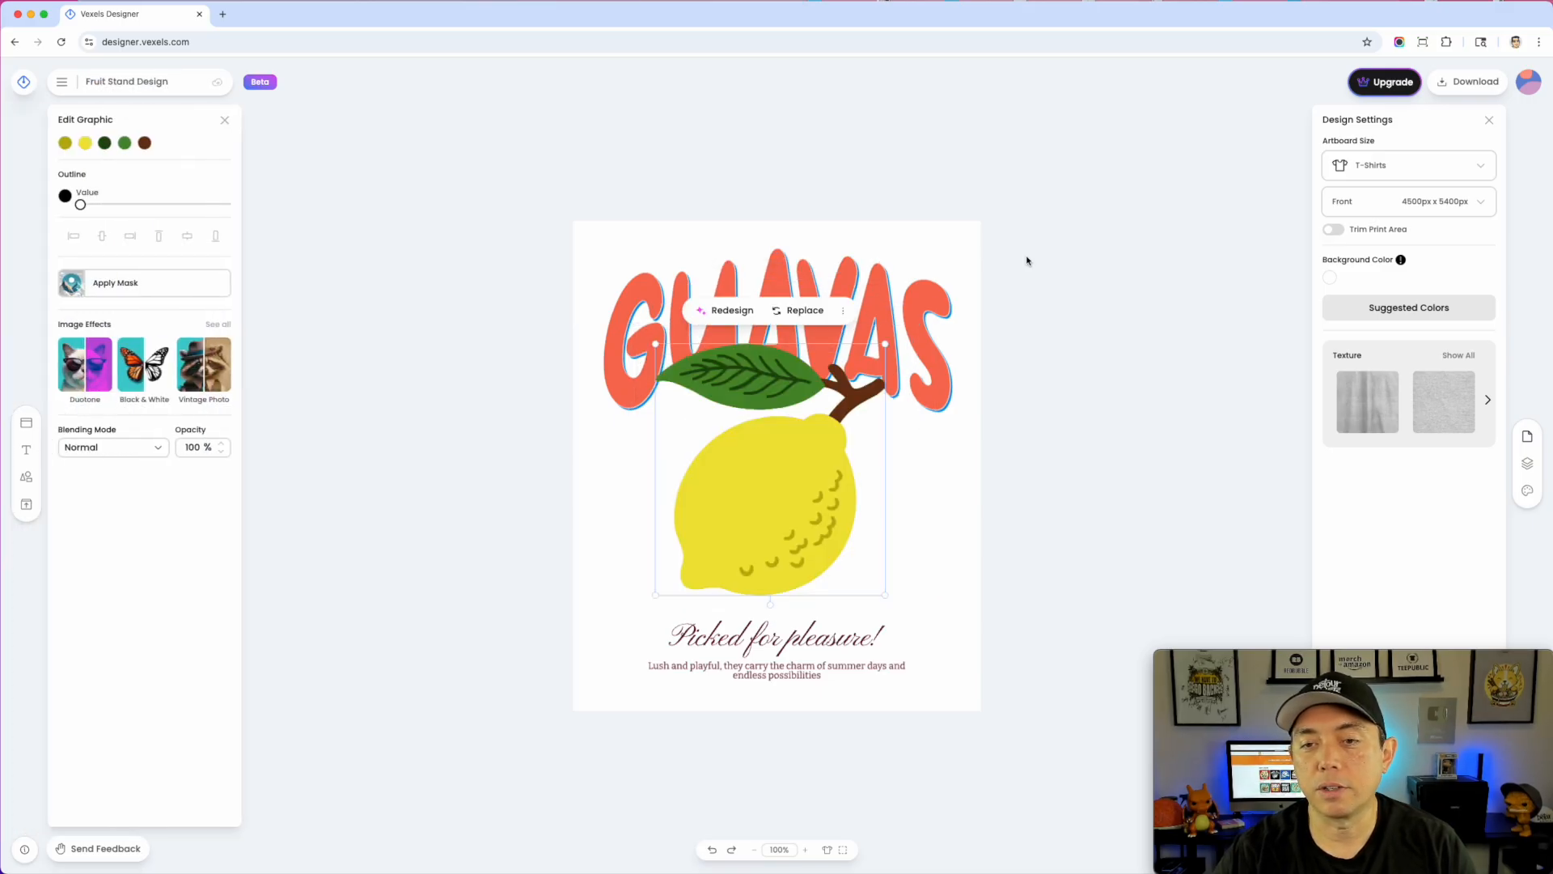
pyautogui.press('super+z')
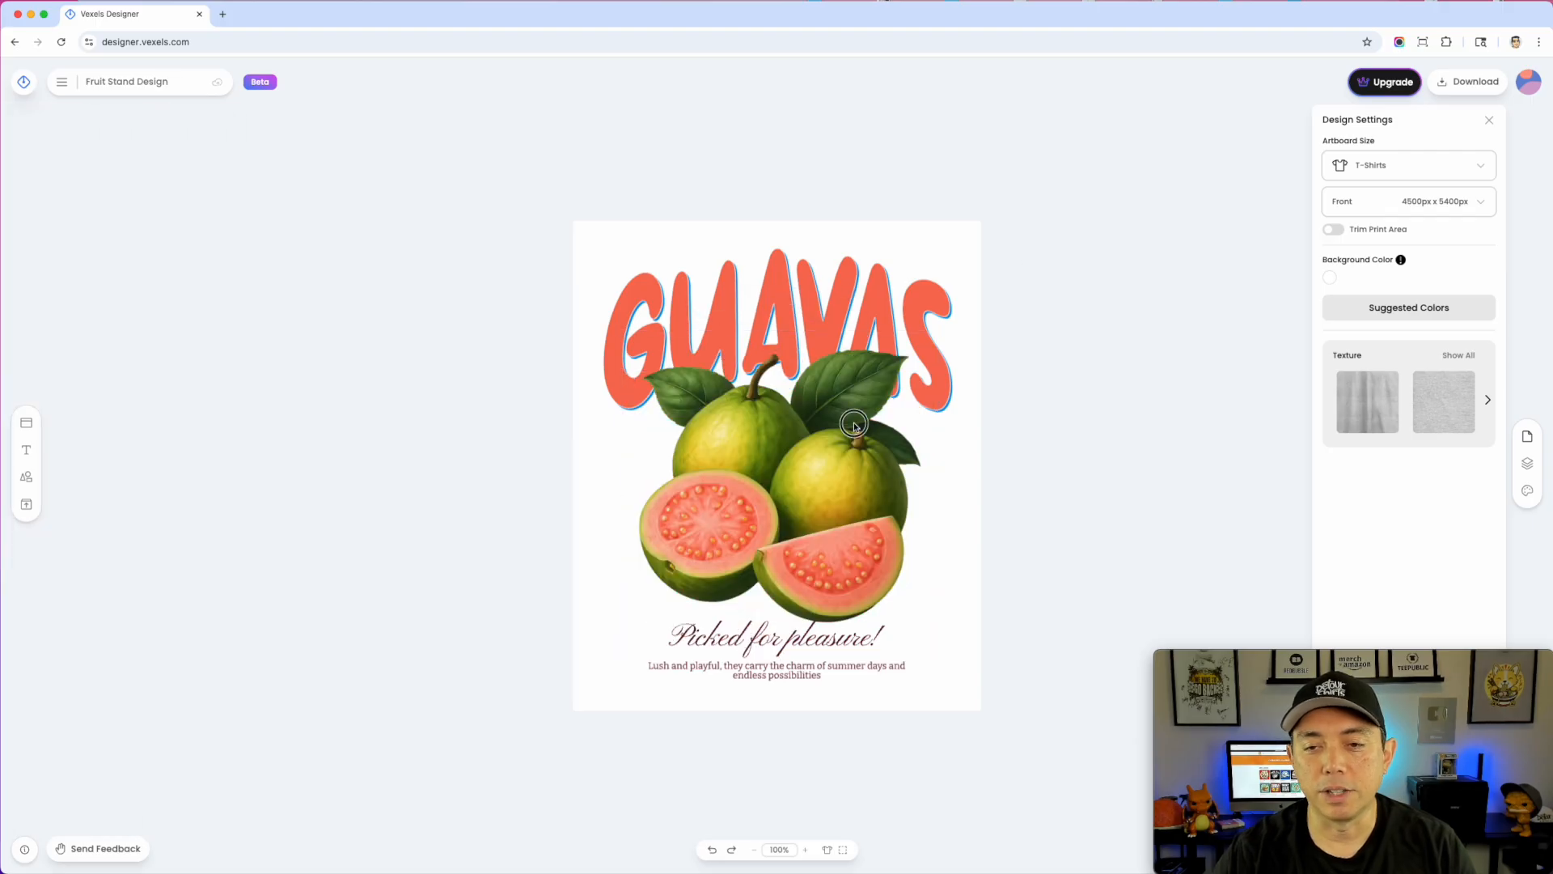
# - Move the realistic guava illustration slightly up, away from the "Picked for pleasure!" tagline
pyautogui.click(853, 427)
pyautogui.moveTo(835, 465); pyautogui.dragTo(831, 453)
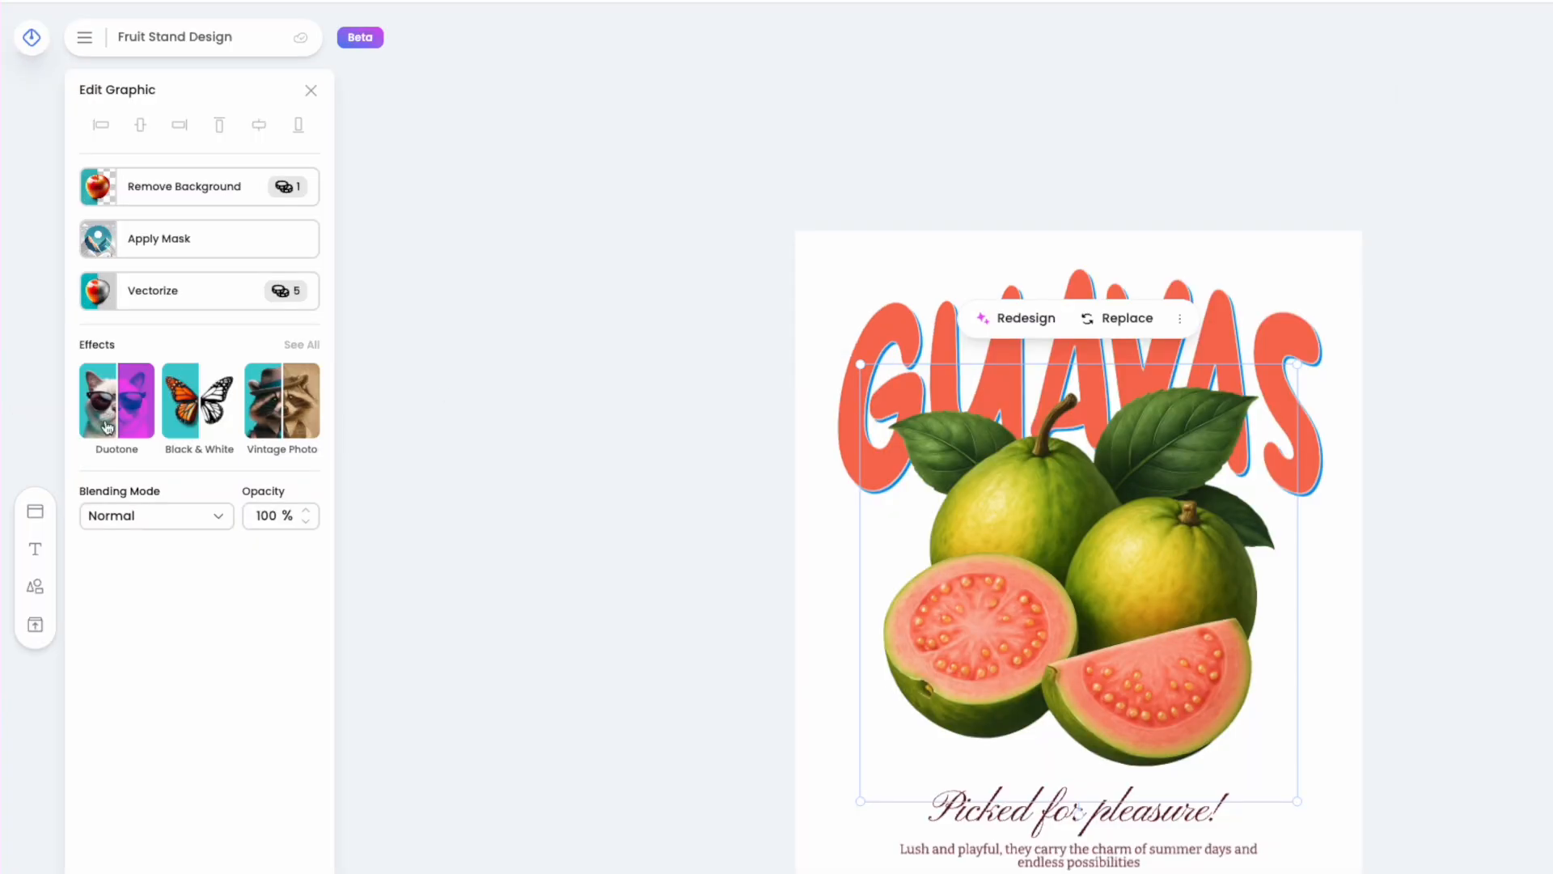
# - Try the Duotone effect on the guava illustration with light gray and a muted red as its two colors
pyautogui.click(108, 422)
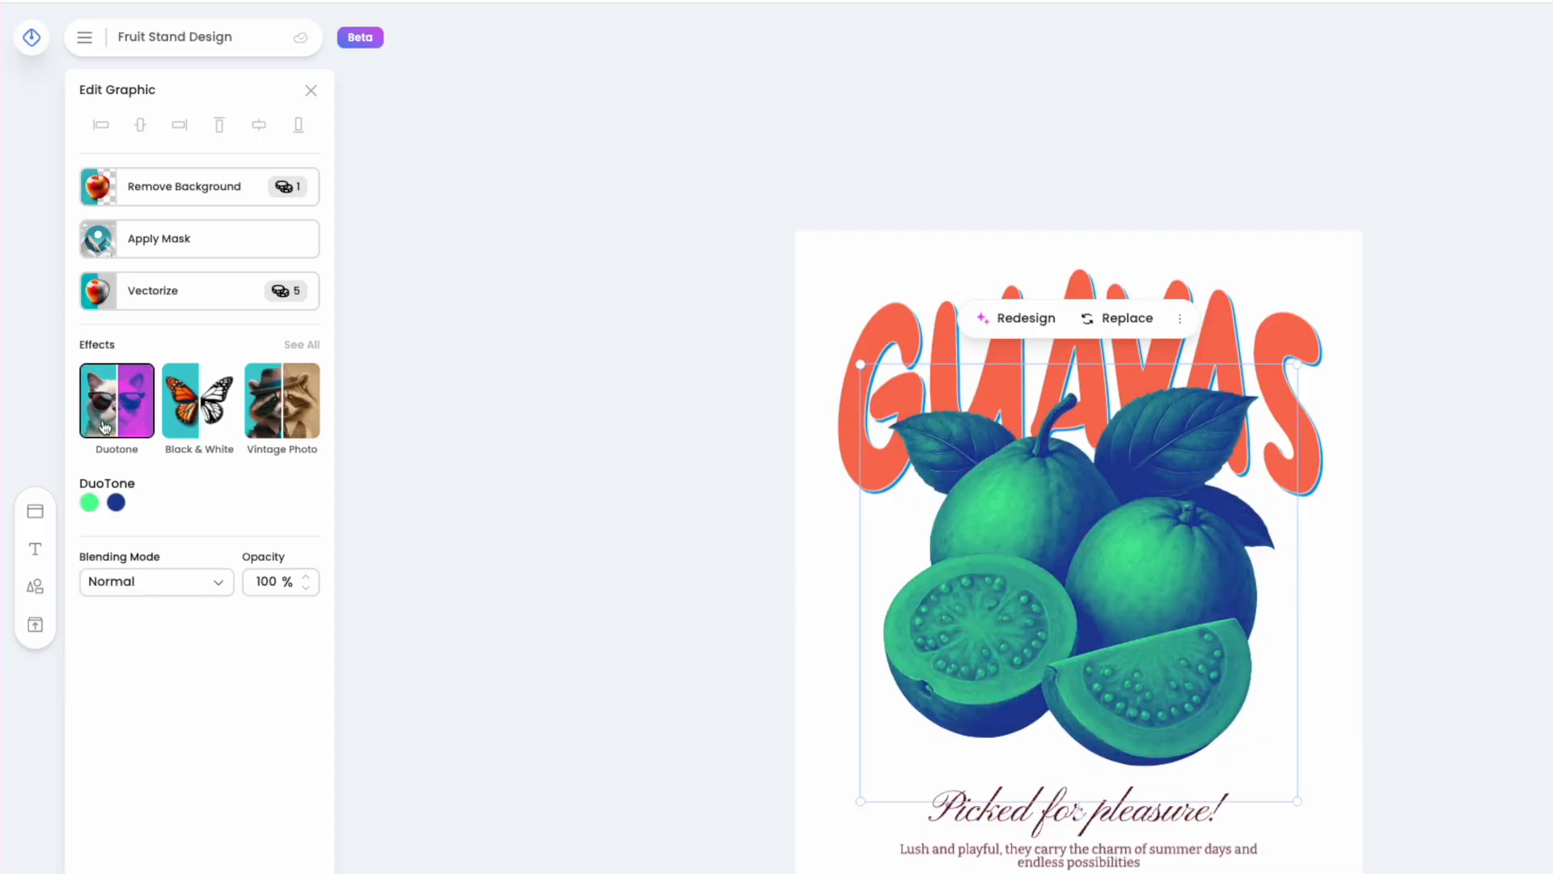
pyautogui.click(115, 503)
pyautogui.moveTo(248, 653); pyautogui.dragTo(104, 656)
pyautogui.moveTo(295, 574); pyautogui.dragTo(90, 513)
pyautogui.click(89, 502)
pyautogui.click(116, 503)
pyautogui.moveTo(228, 538)
pyautogui.mouseDown()
pyautogui.moveTo(260, 569)
pyautogui.moveTo(250, 554)
pyautogui.mouseUp()
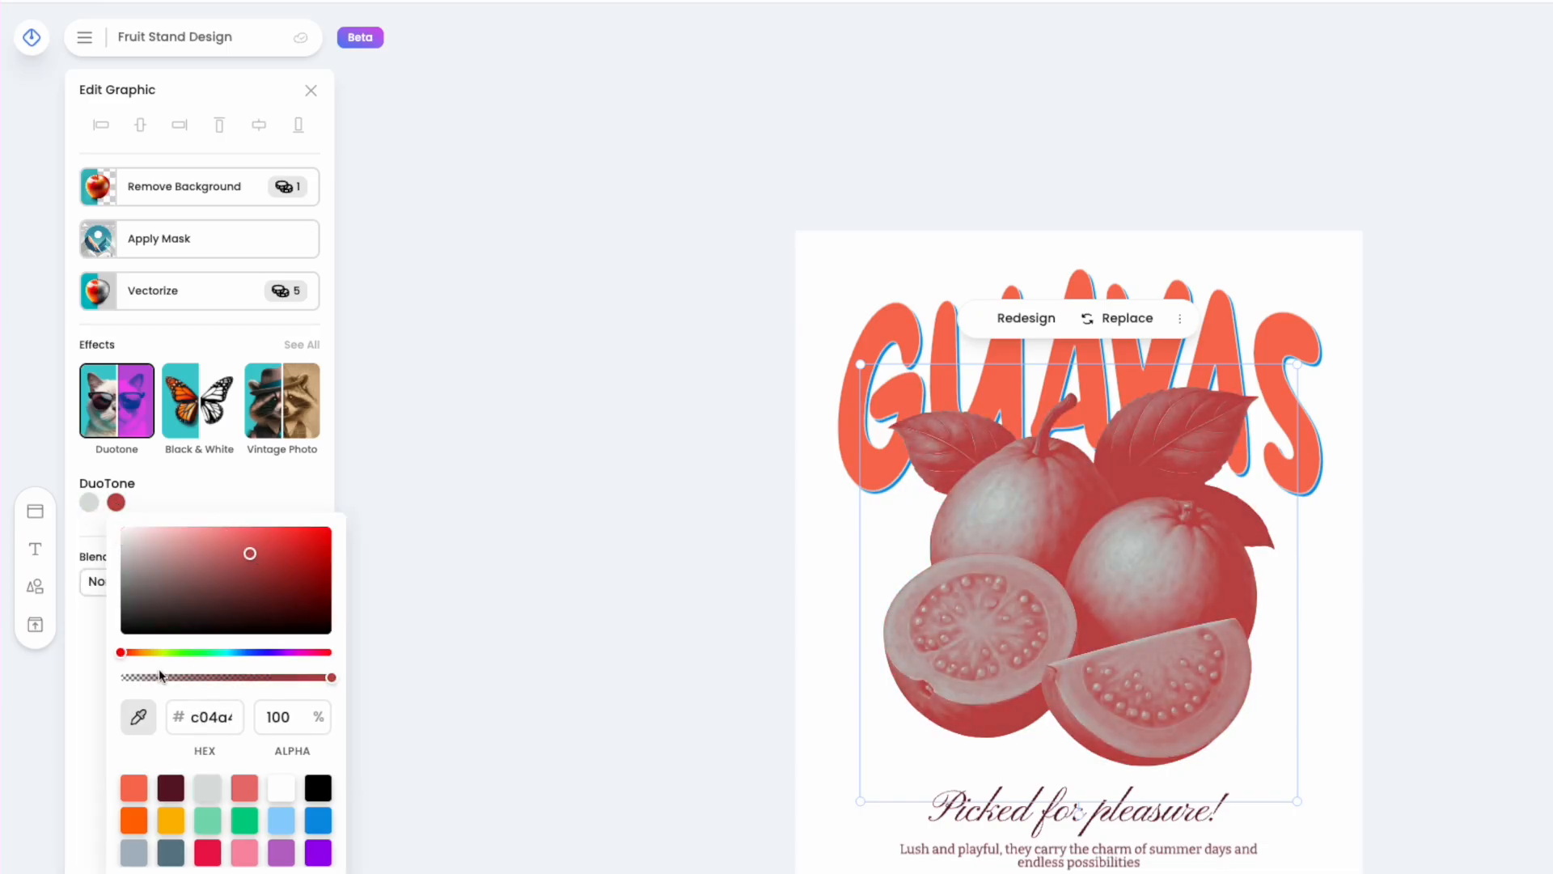
pyautogui.click(183, 501)
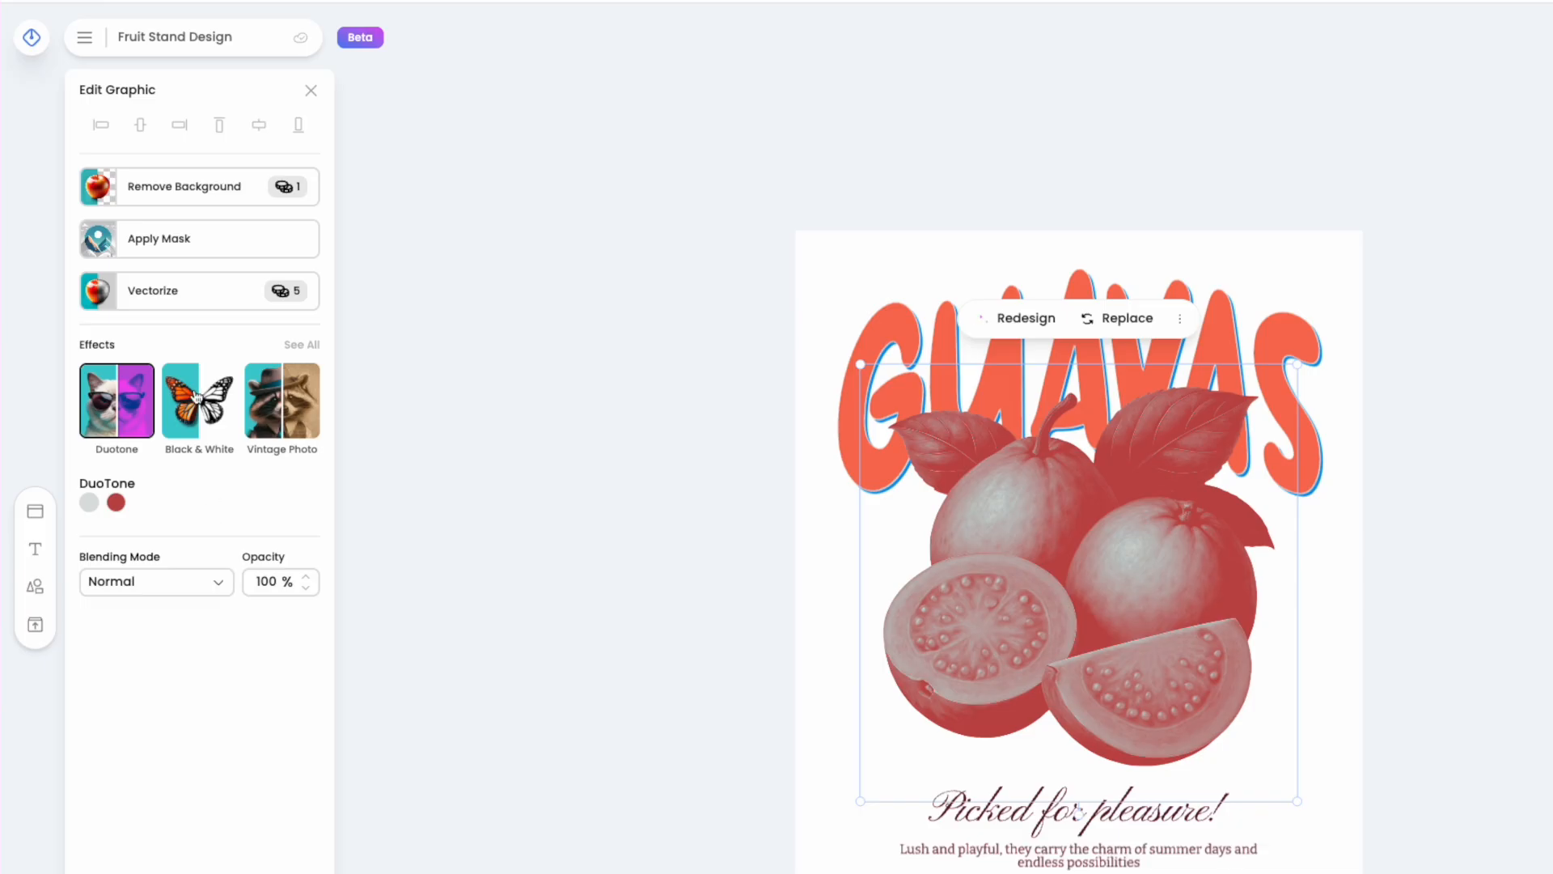
# - Try the Black & White effect at -0.35 and the Vintage Photo effect at 0.4 on the guava illustration
pyautogui.click(198, 409)
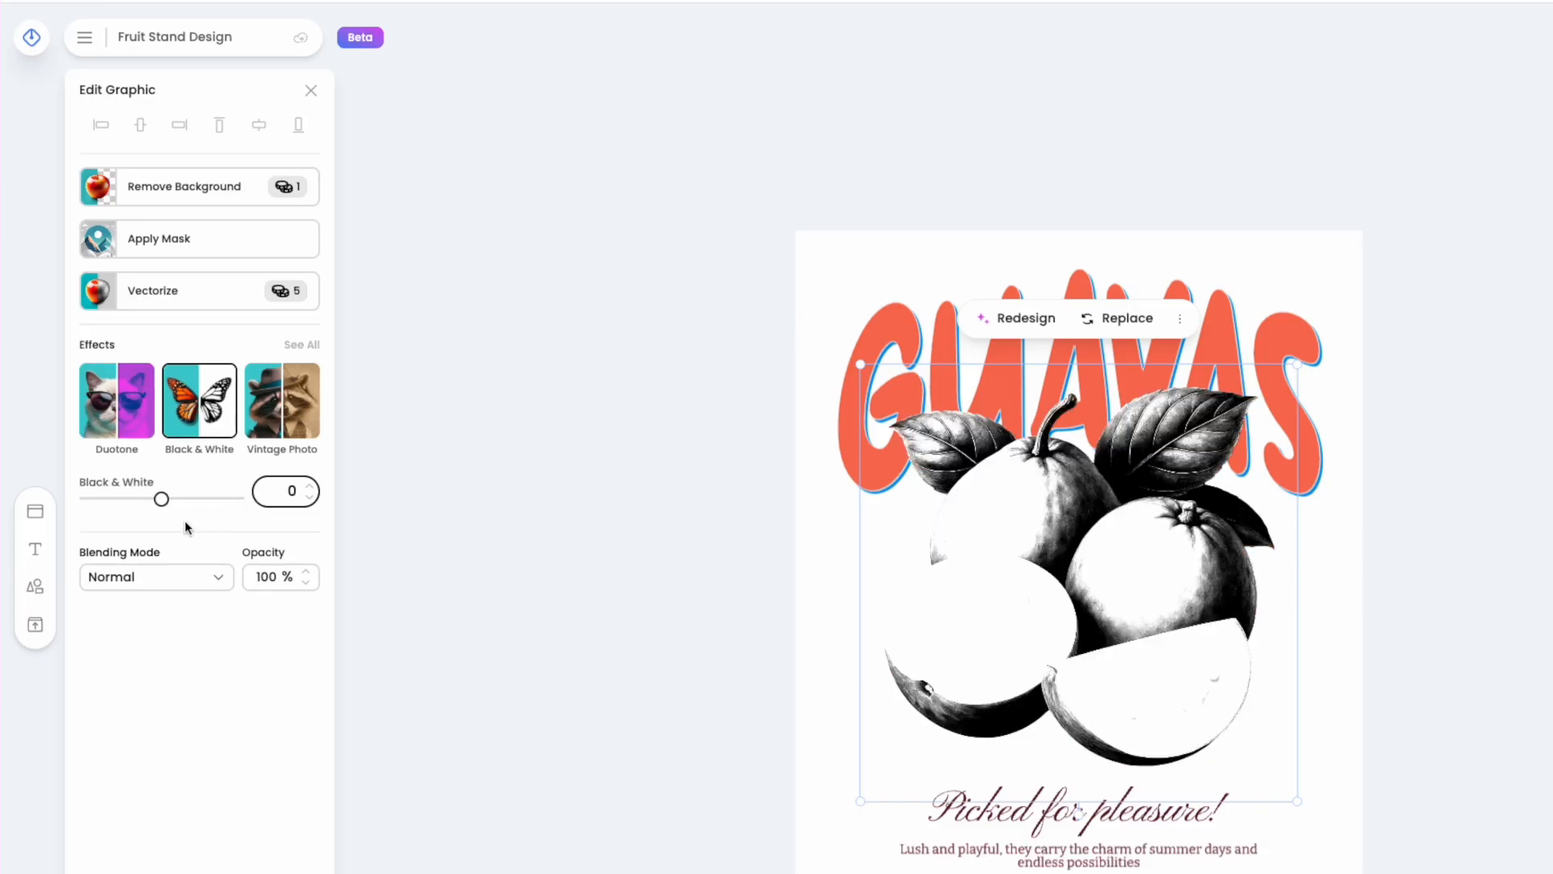
pyautogui.moveTo(161, 499)
pyautogui.mouseDown()
pyautogui.moveTo(128, 497)
pyautogui.moveTo(142, 498)
pyautogui.mouseUp()
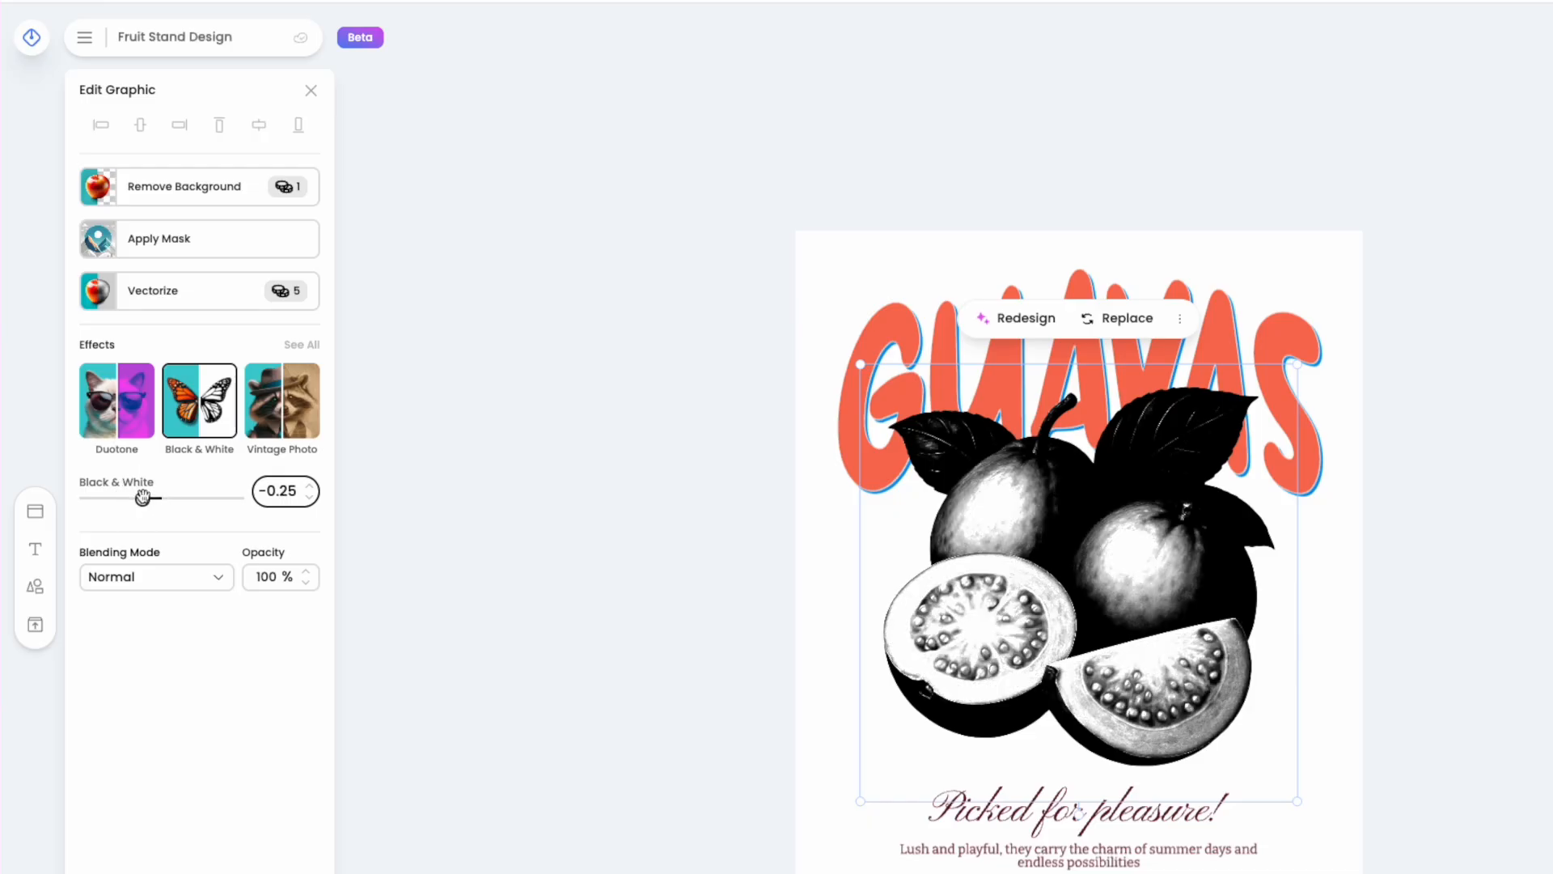
pyautogui.moveTo(143, 499); pyautogui.dragTo(135, 498)
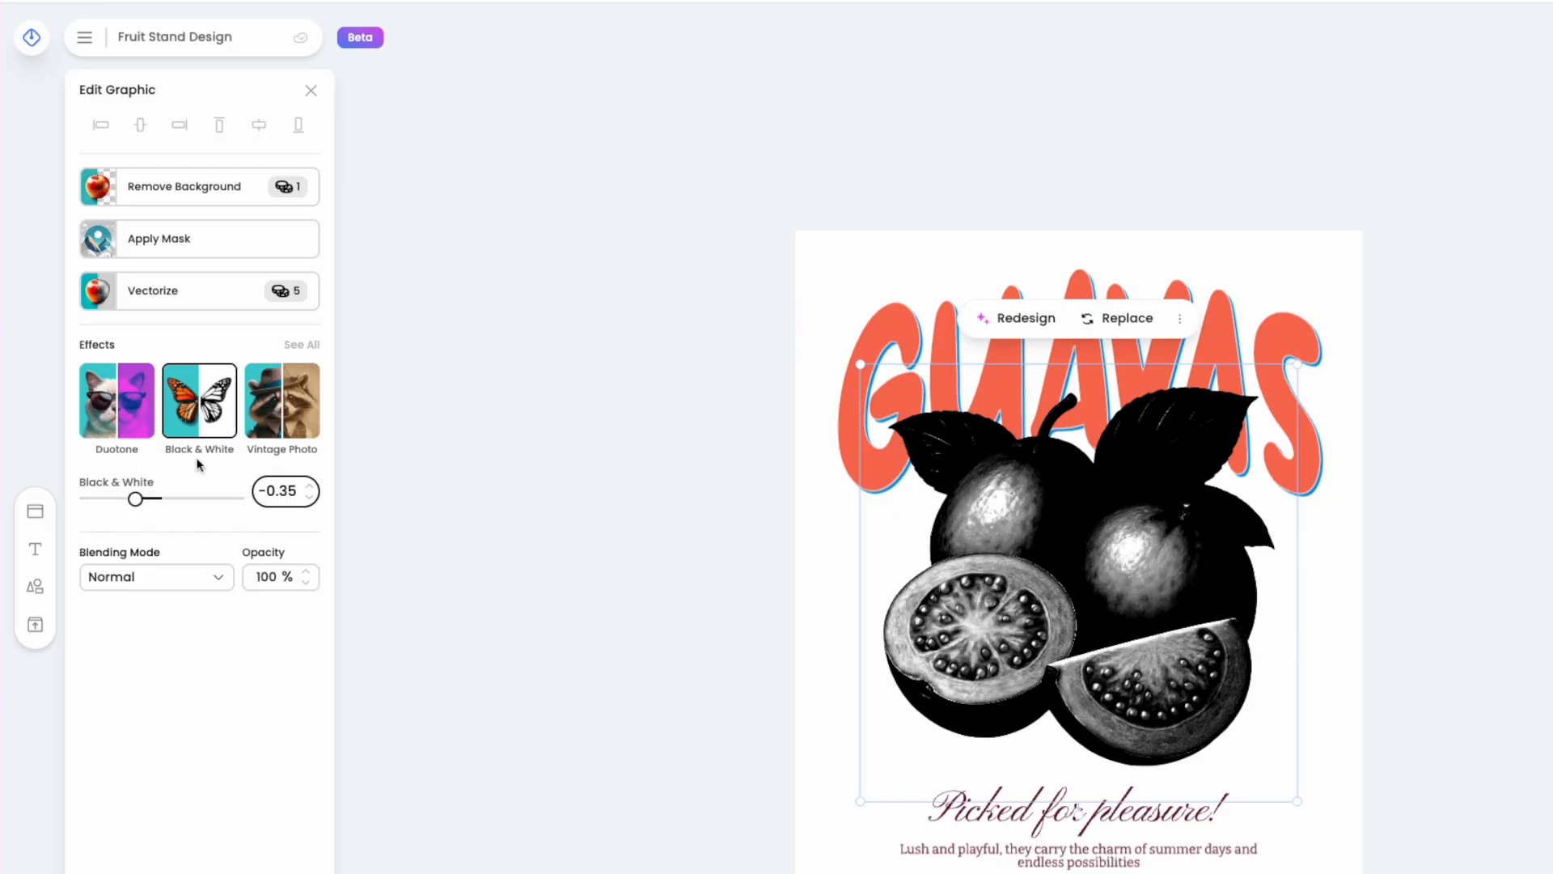
pyautogui.click(297, 422)
pyautogui.moveTo(162, 499)
pyautogui.mouseDown()
pyautogui.moveTo(203, 502)
pyautogui.moveTo(69, 499)
pyautogui.moveTo(264, 507)
pyautogui.moveTo(100, 502)
pyautogui.moveTo(193, 498)
pyautogui.mouseUp()
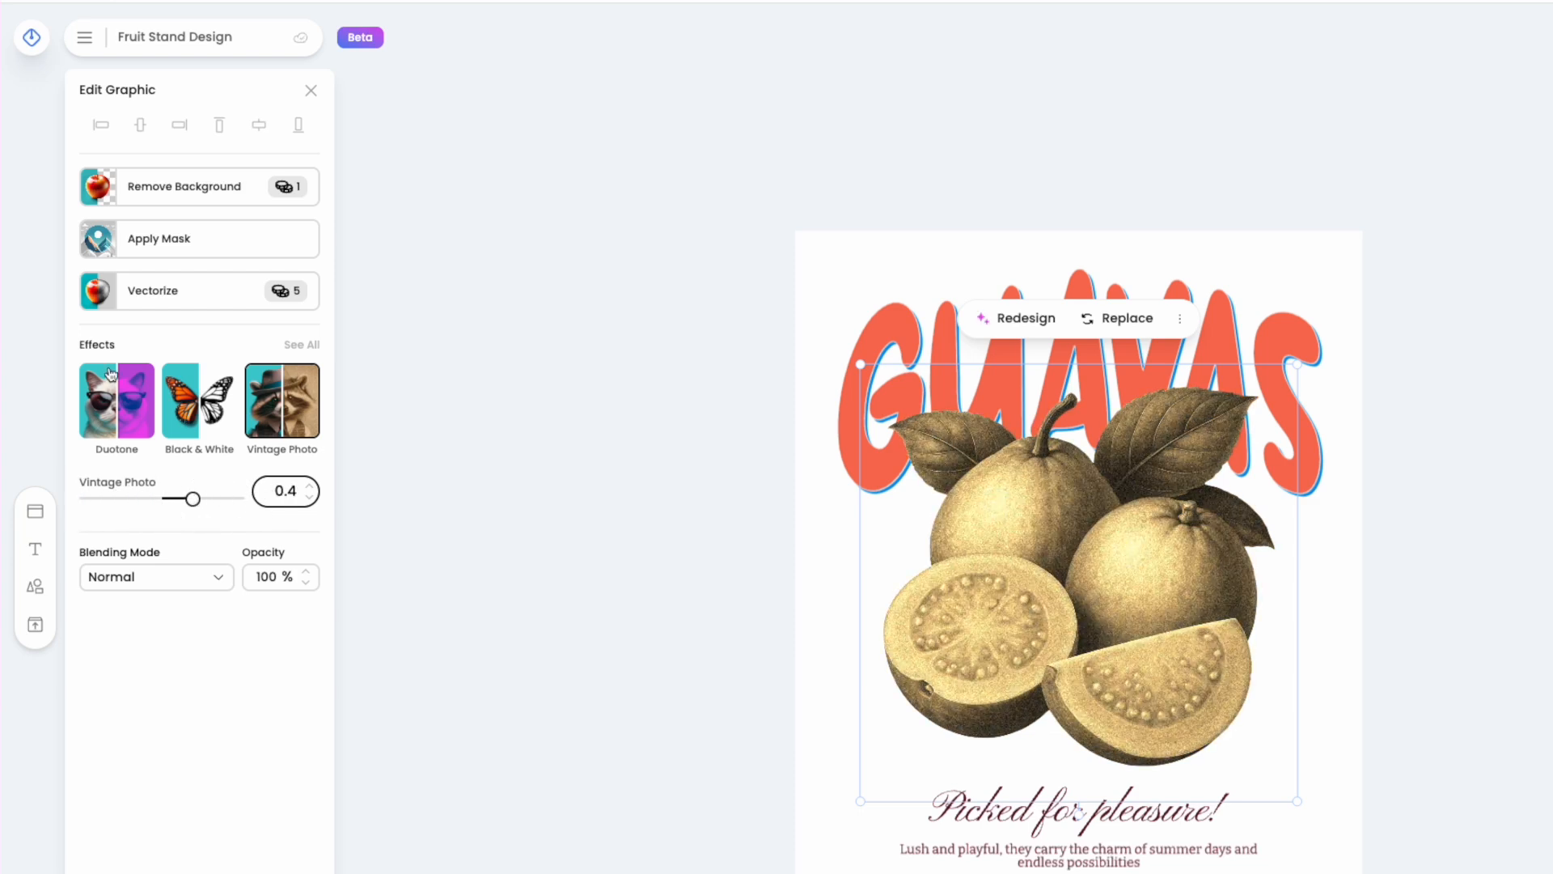
# - Show all image effects and try Photocopy, Blur, Grayscale, Sepia and Invert on the guava illustration
pyautogui.click(301, 346)
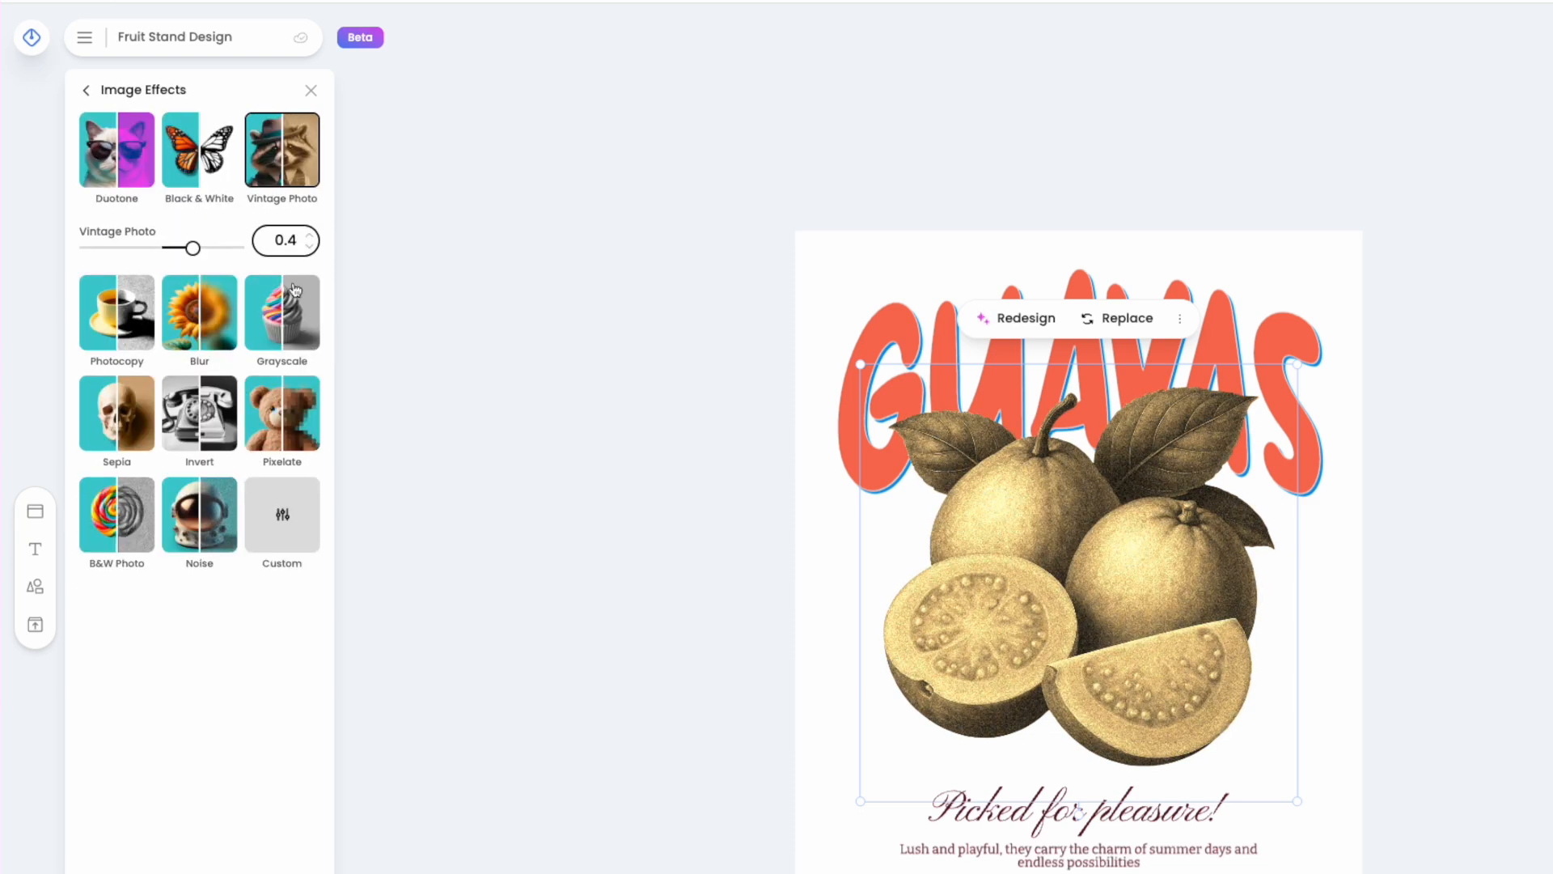
pyautogui.click(119, 335)
pyautogui.click(203, 262)
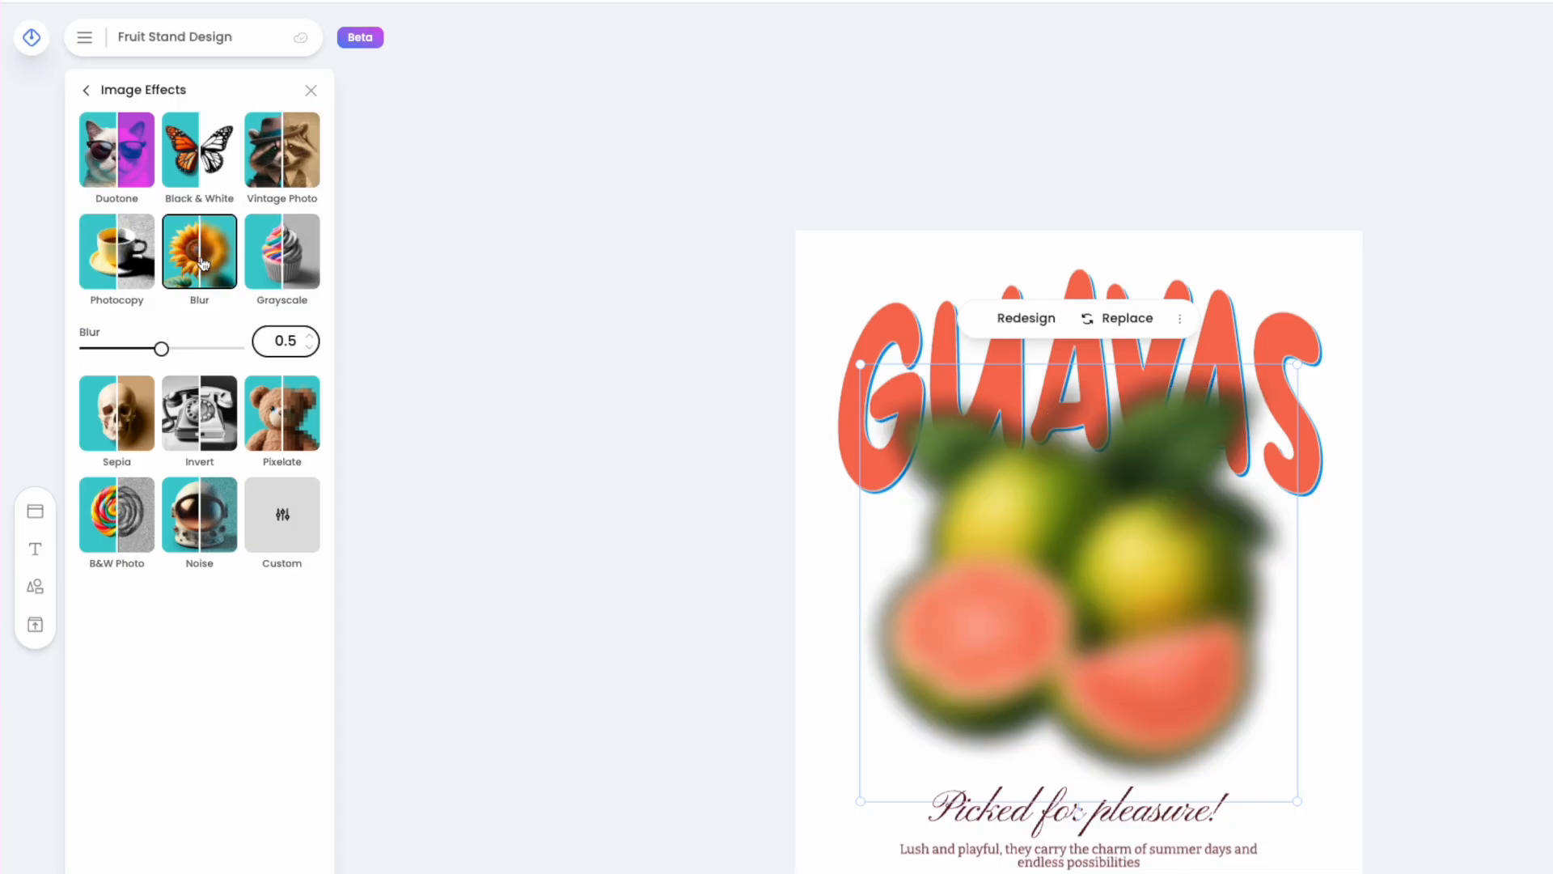
pyautogui.click(272, 273)
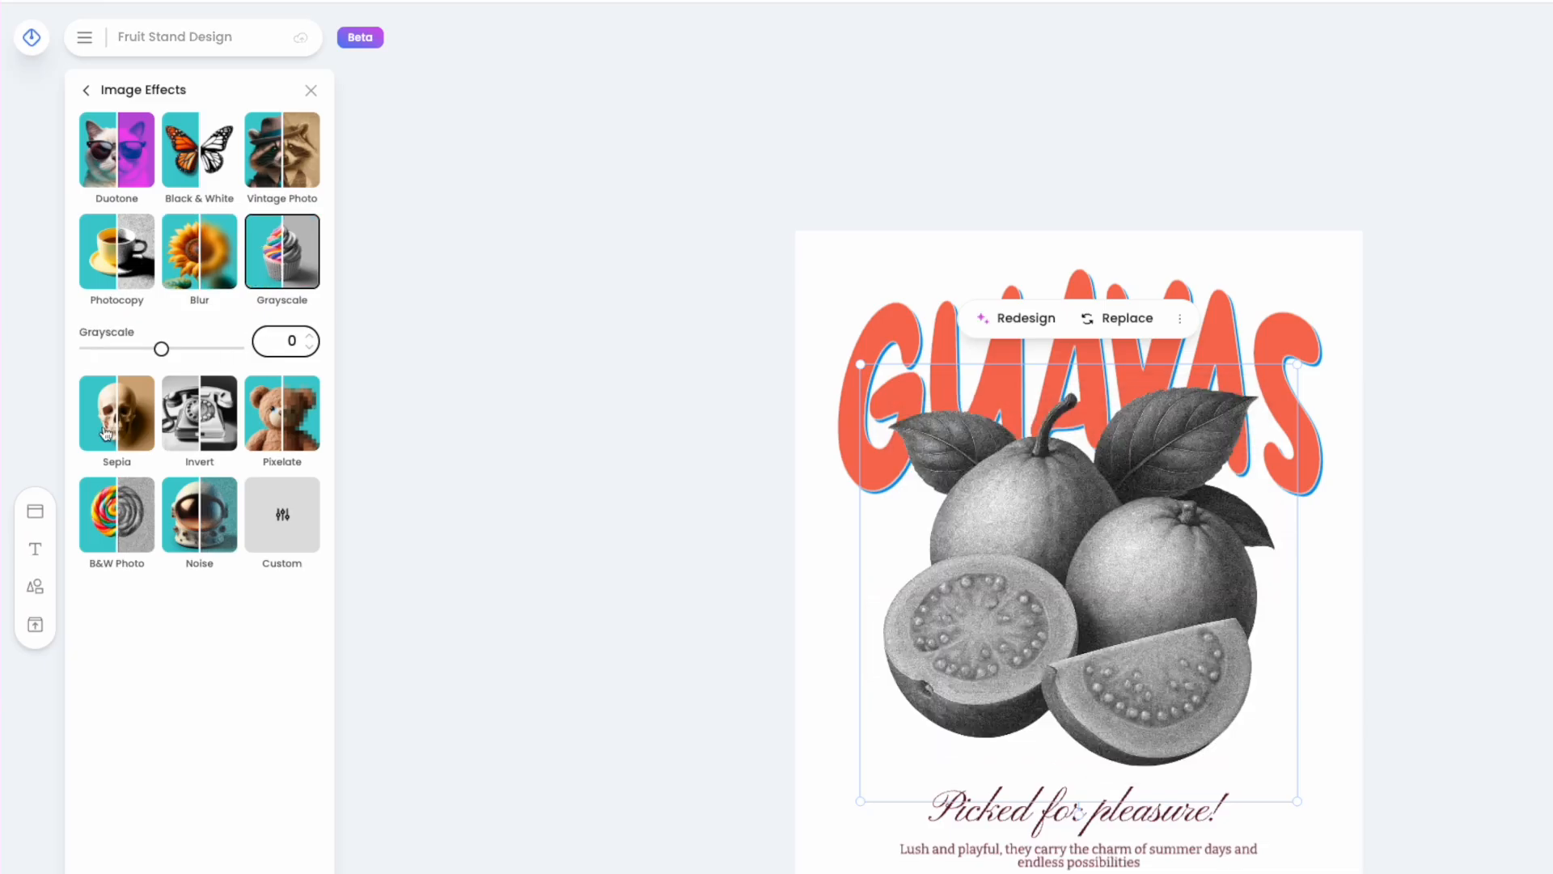
pyautogui.click(105, 435)
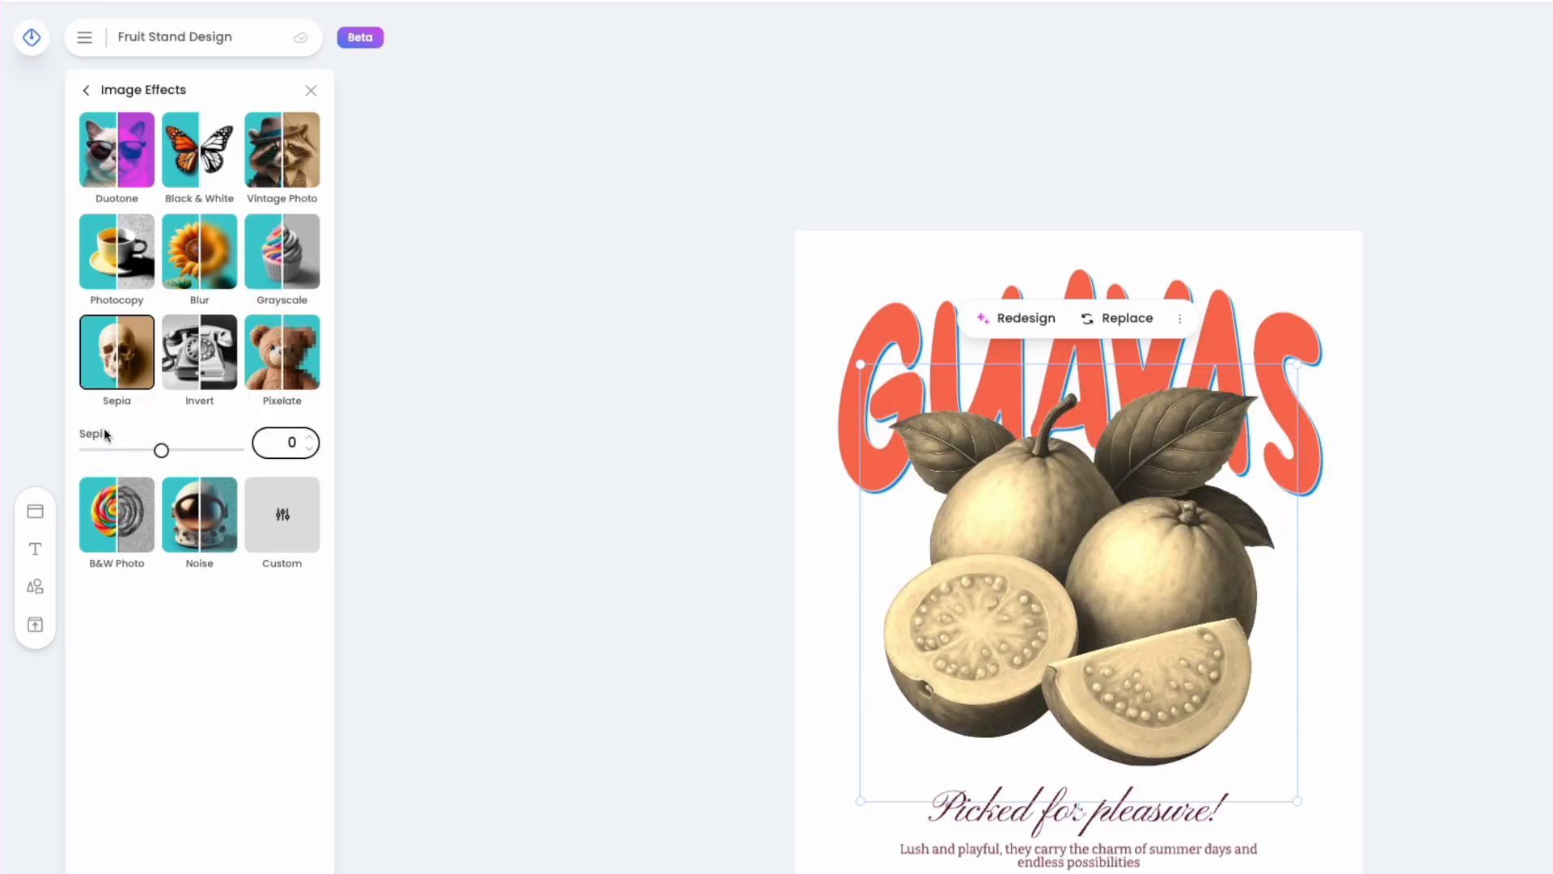
pyautogui.click(217, 374)
# - Try the Pixelate effect at 19 and the B&W Photo effect on the guava illustration
pyautogui.click(305, 361)
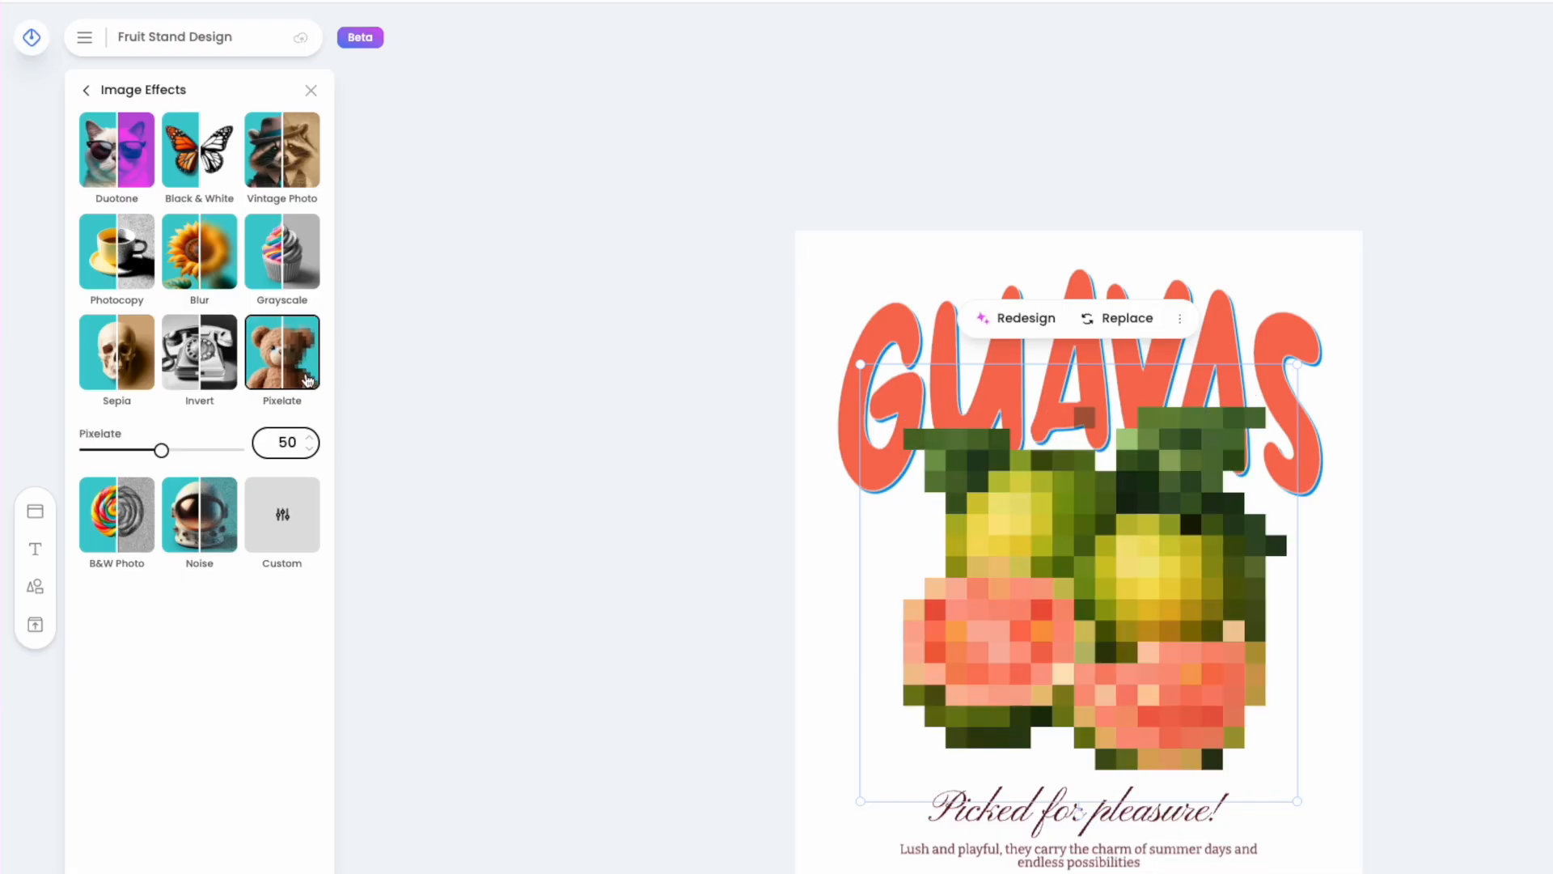
pyautogui.moveTo(162, 451); pyautogui.dragTo(114, 450)
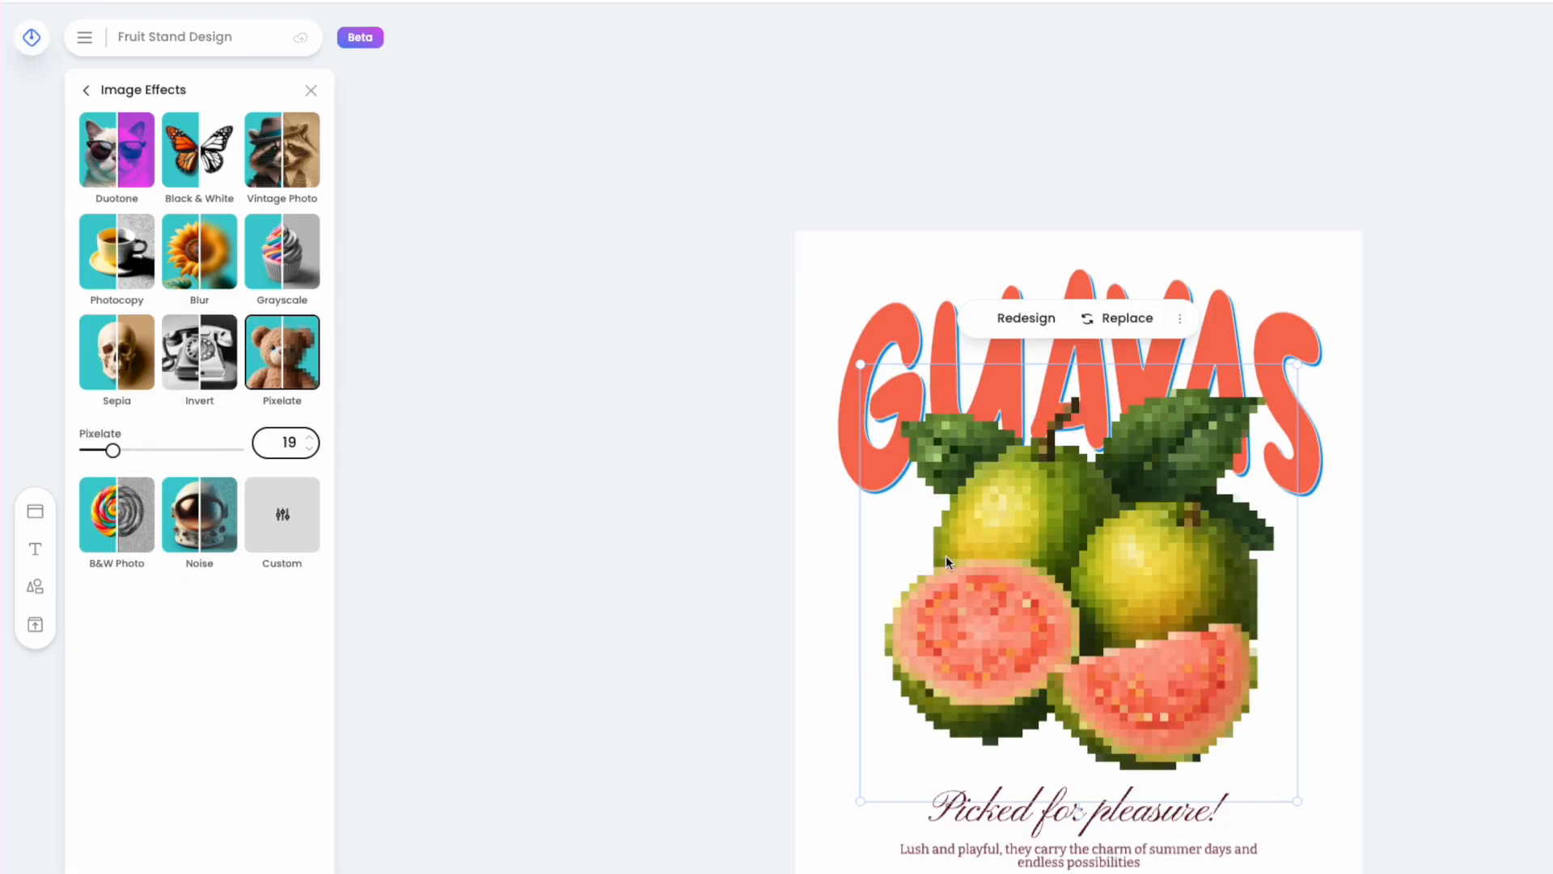
pyautogui.click(122, 536)
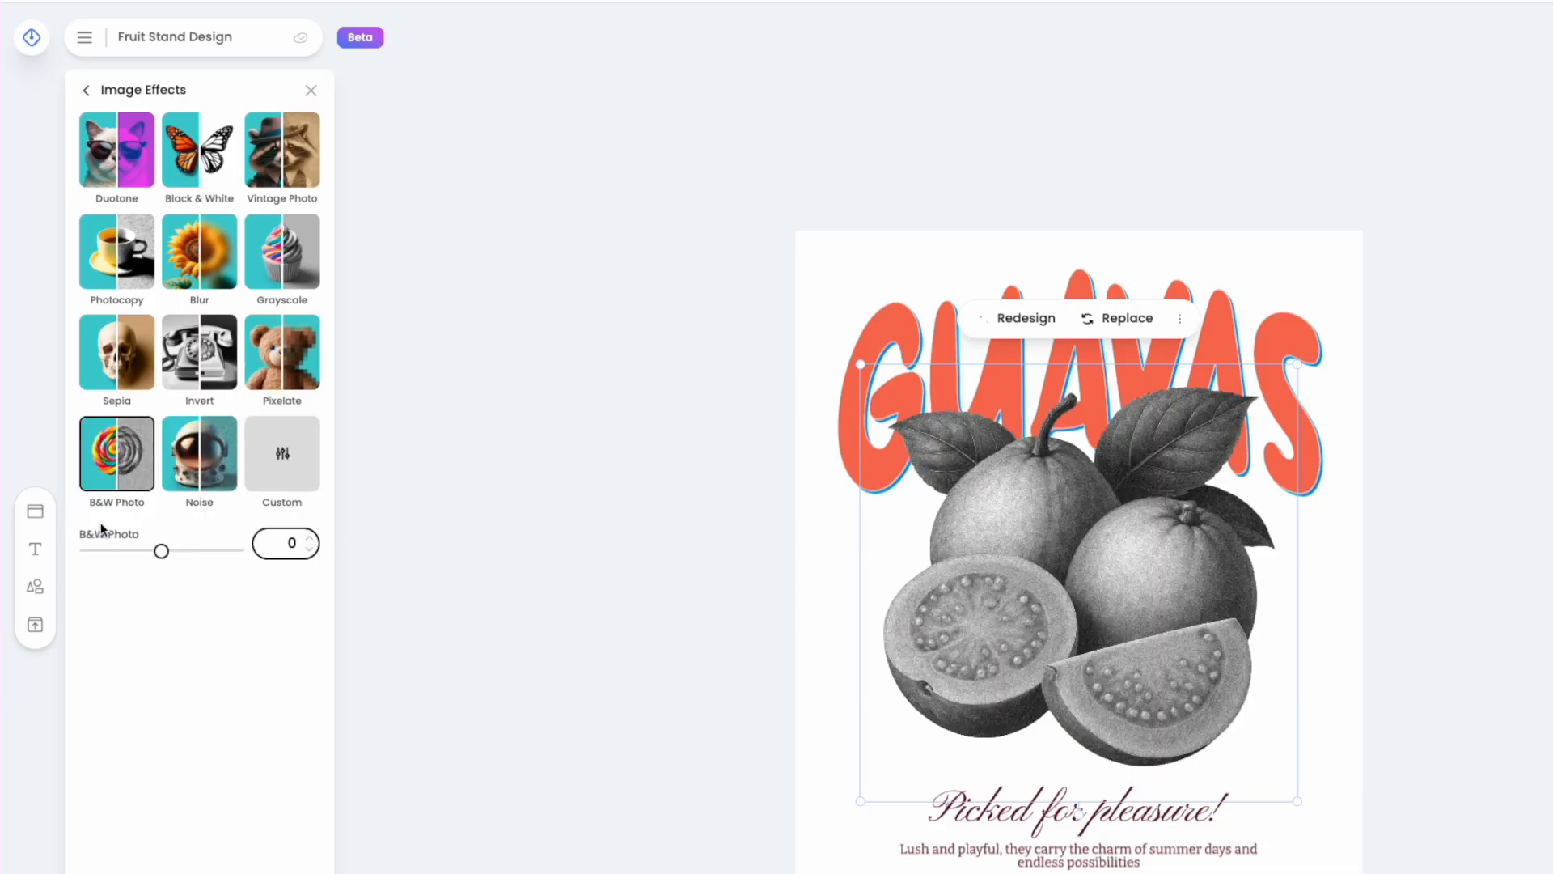
# - Apply the Noise effect at 70 to the guava illustration, then close the effects list and deselect the artwork
pyautogui.click(230, 491)
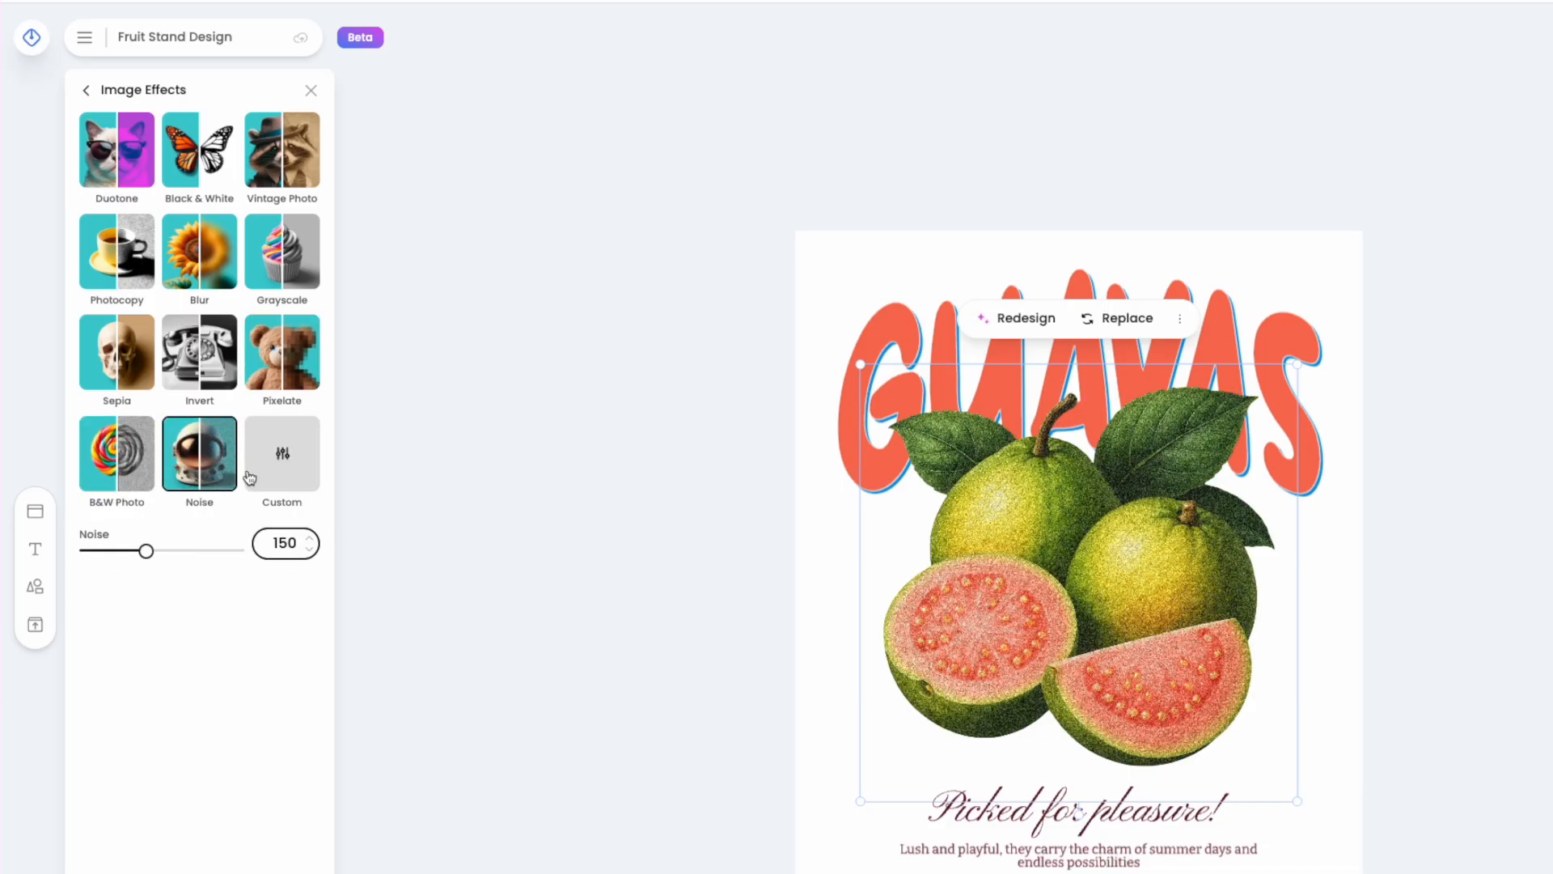
pyautogui.moveTo(172, 547); pyautogui.dragTo(96, 550)
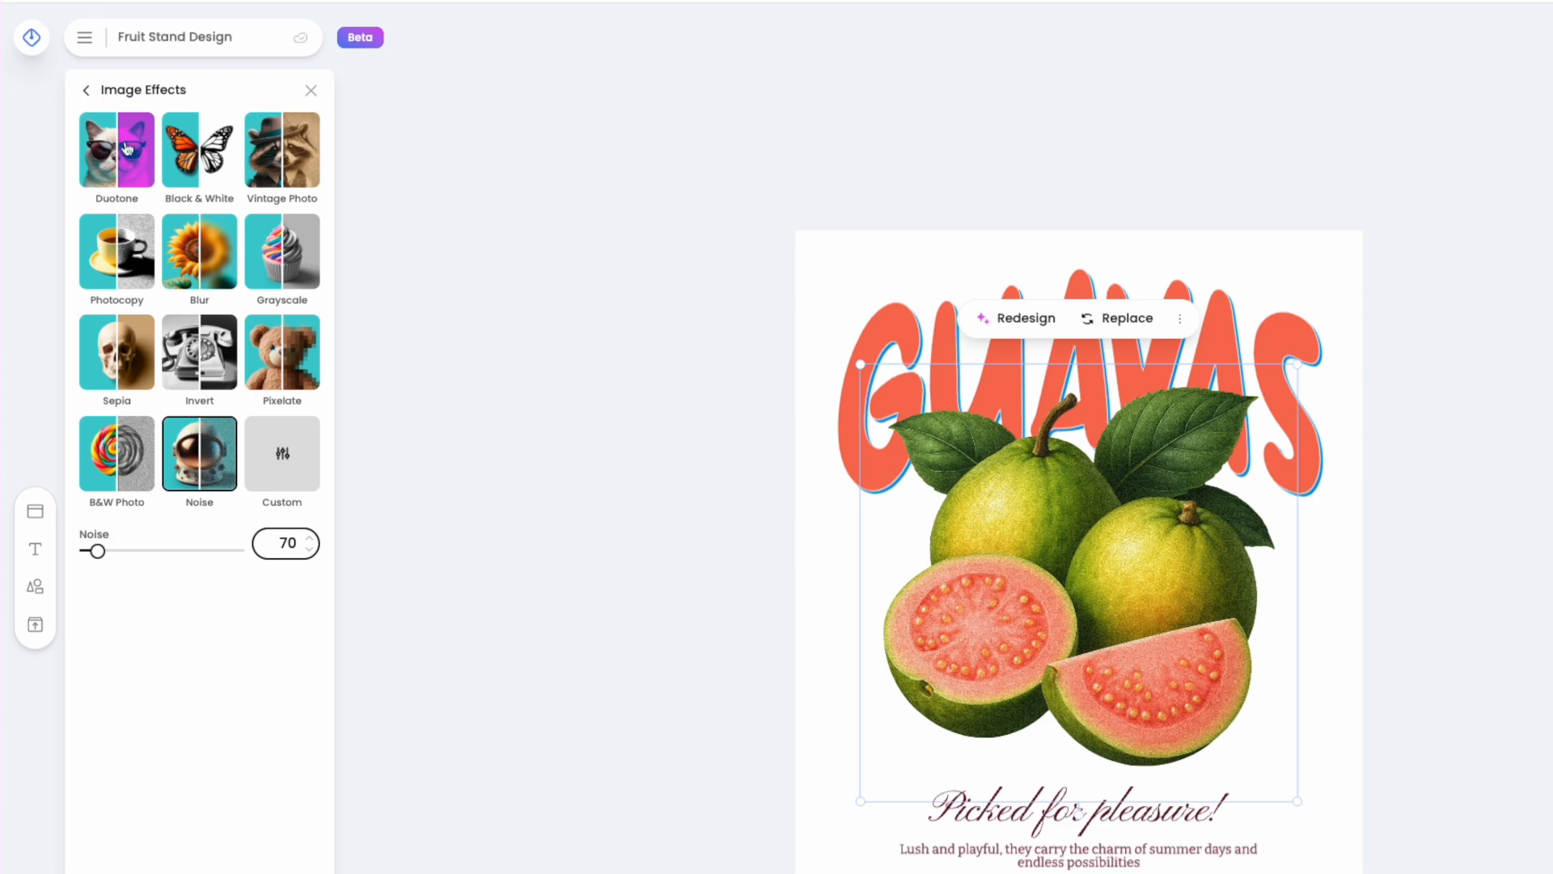
pyautogui.click(87, 92)
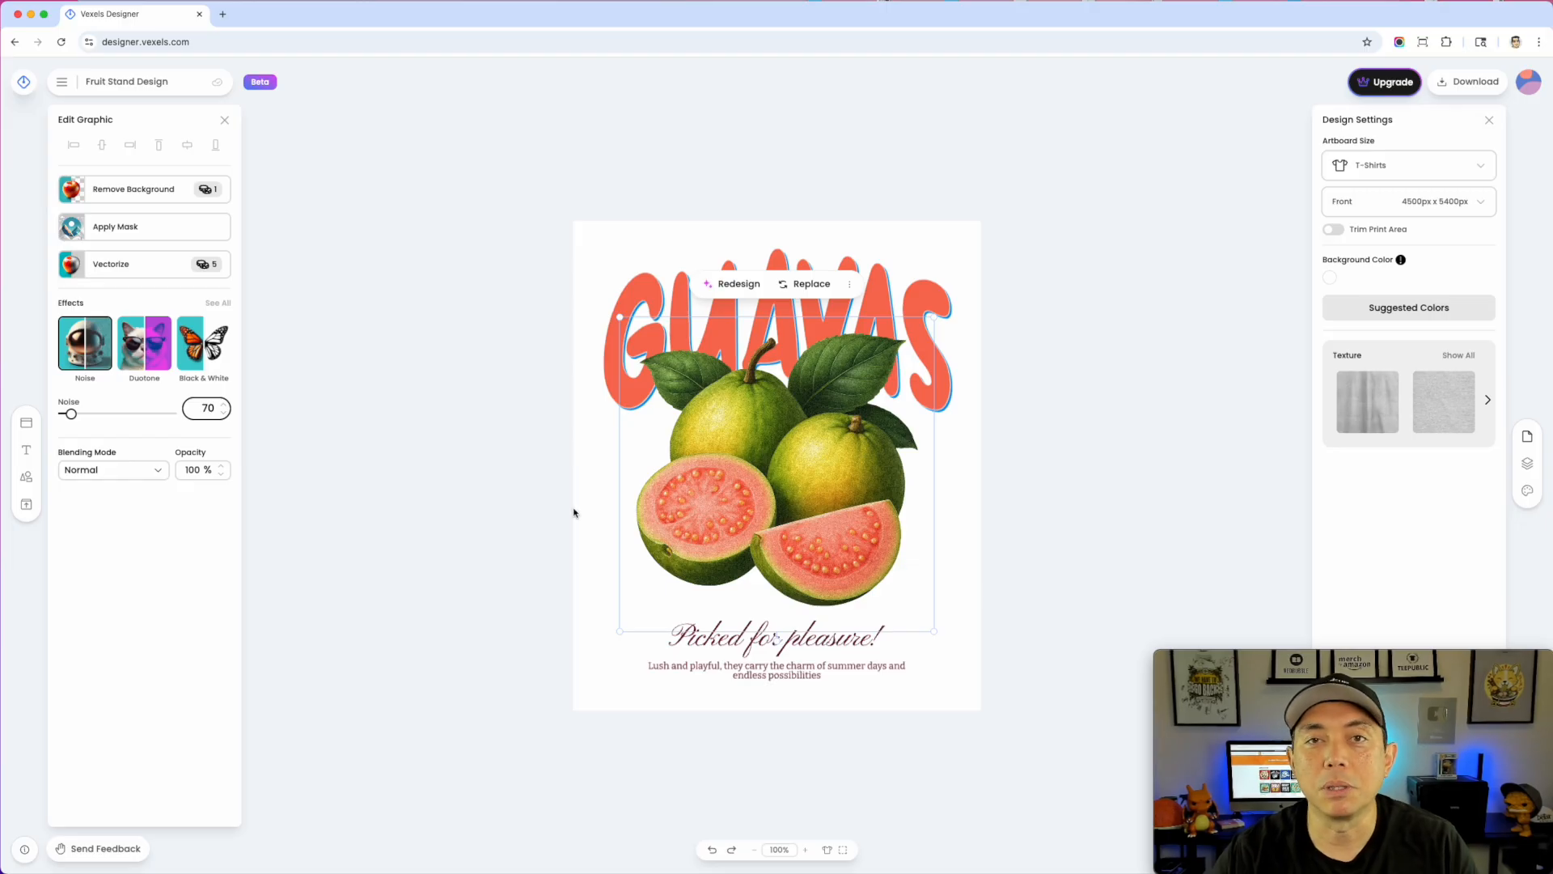
pyautogui.click(419, 472)
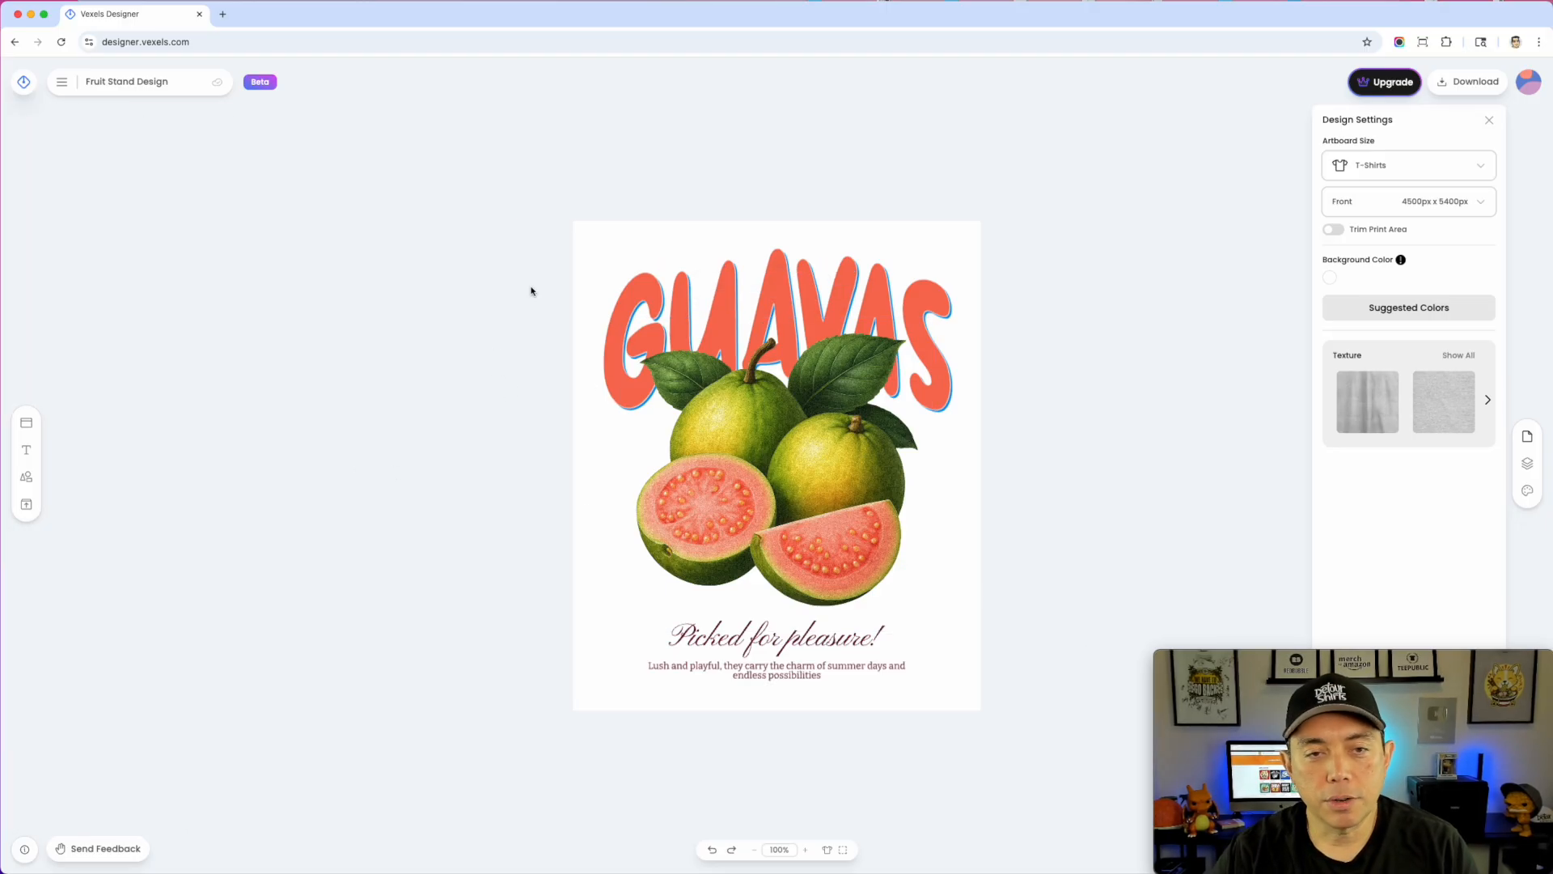
# - Add the "Brighter days ahead" text design from the latest text collection and position it over the GUAVAS headline
pyautogui.click(30, 423)
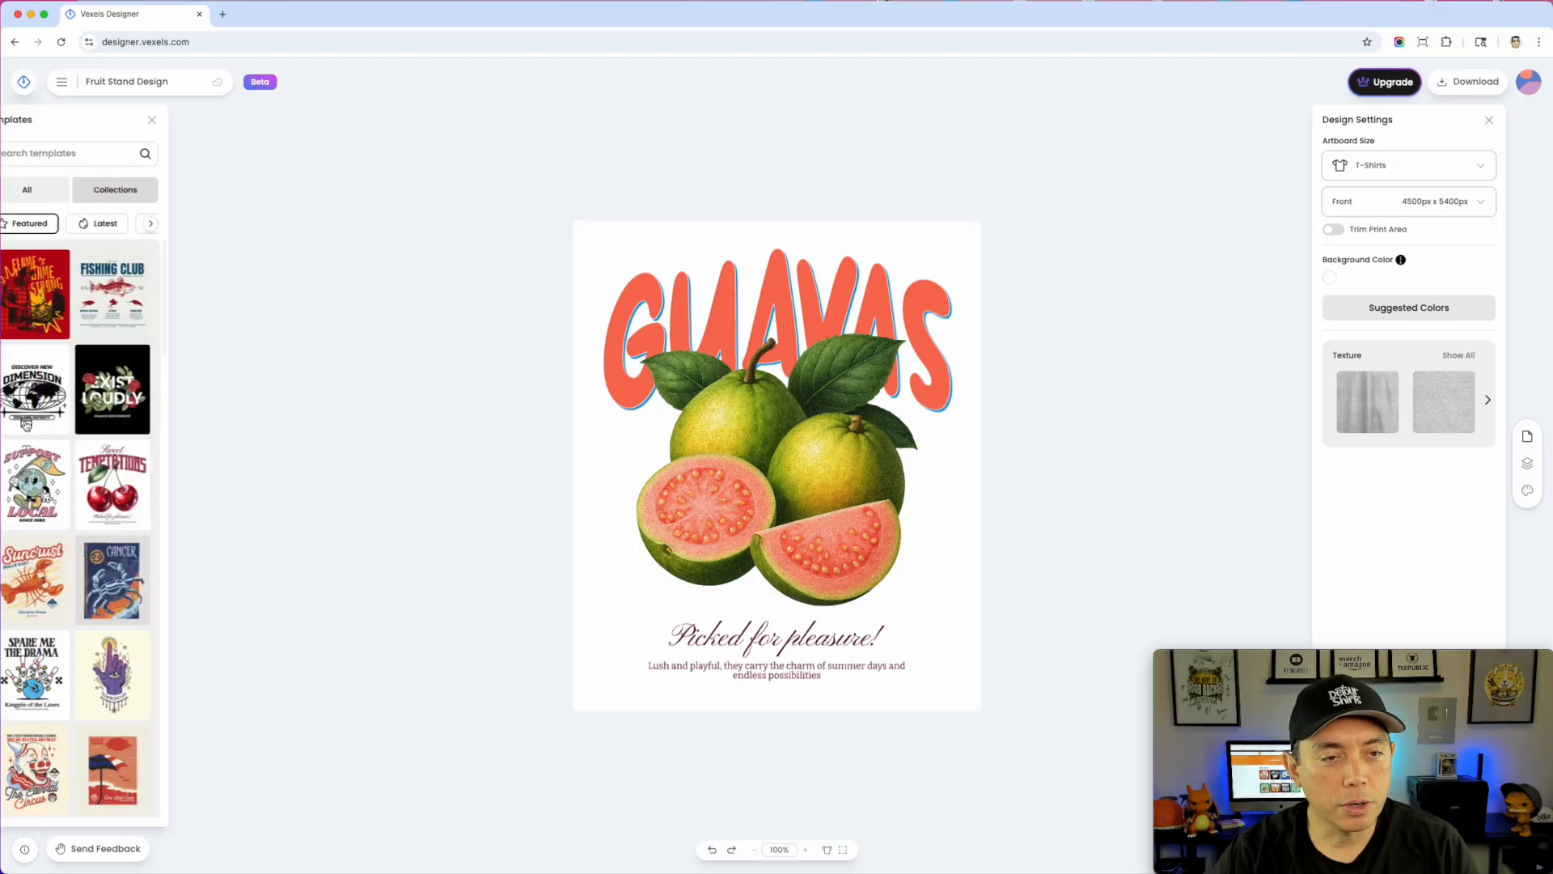
pyautogui.click(26, 450)
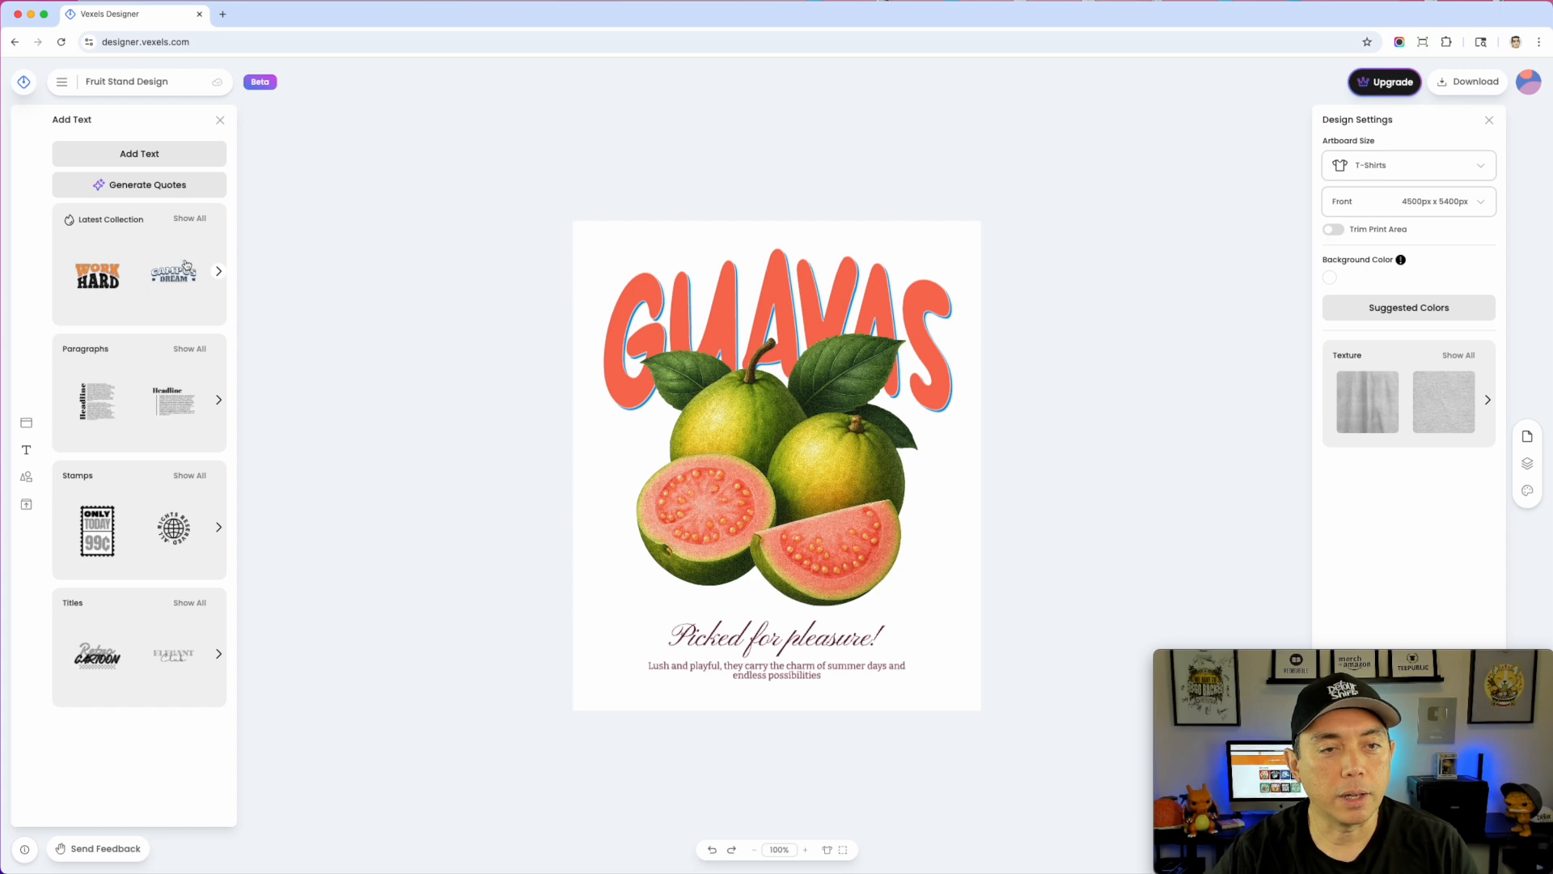
pyautogui.click(190, 219)
pyautogui.scroll(-2, 161, 609)
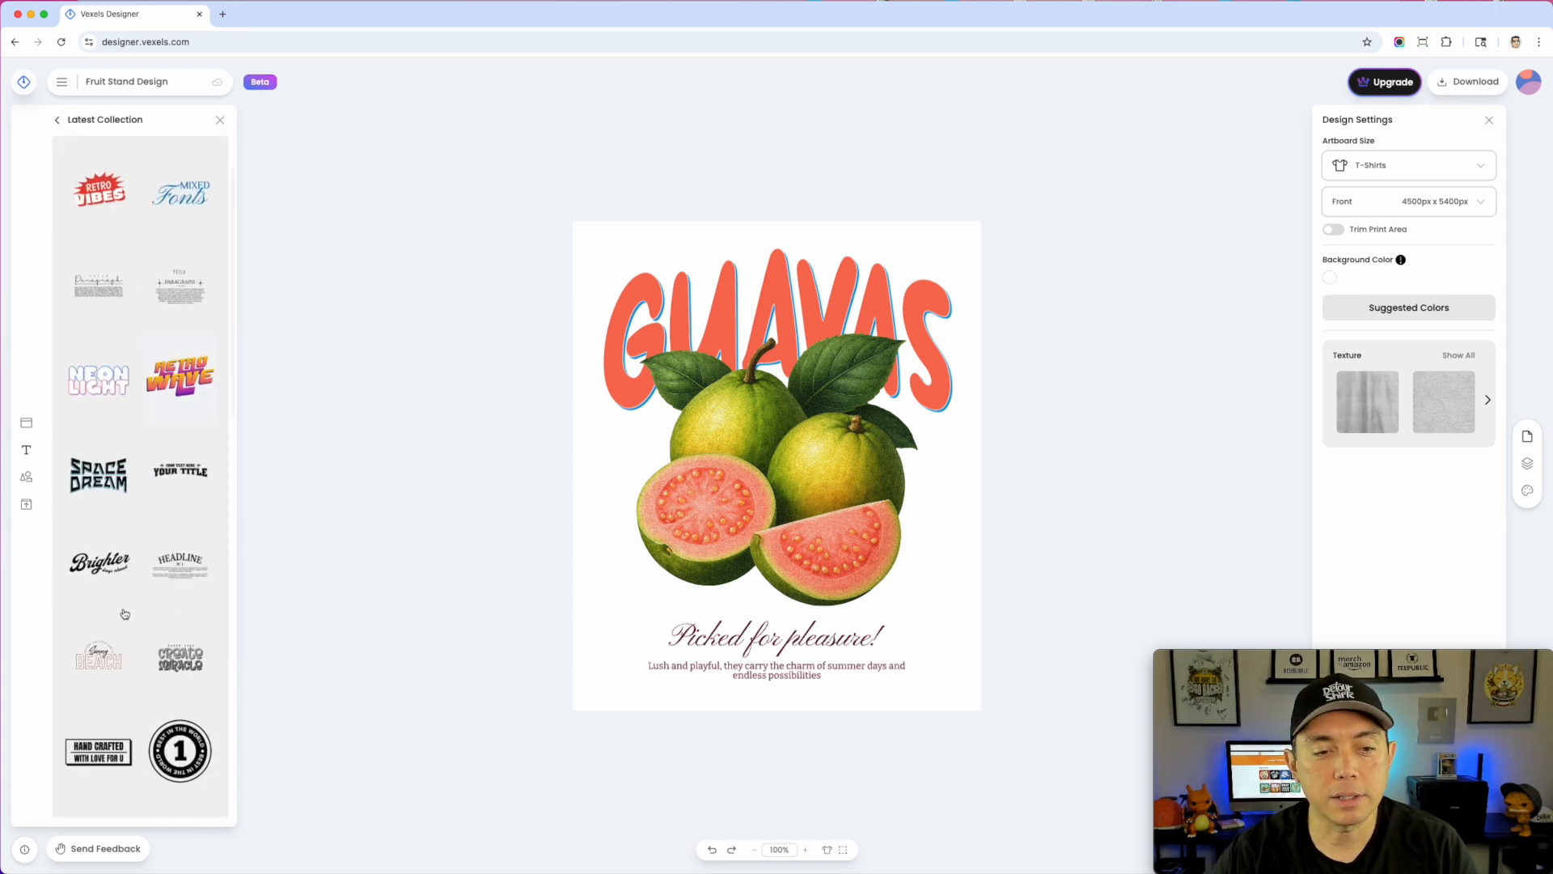
pyautogui.scroll(-5, 122, 567)
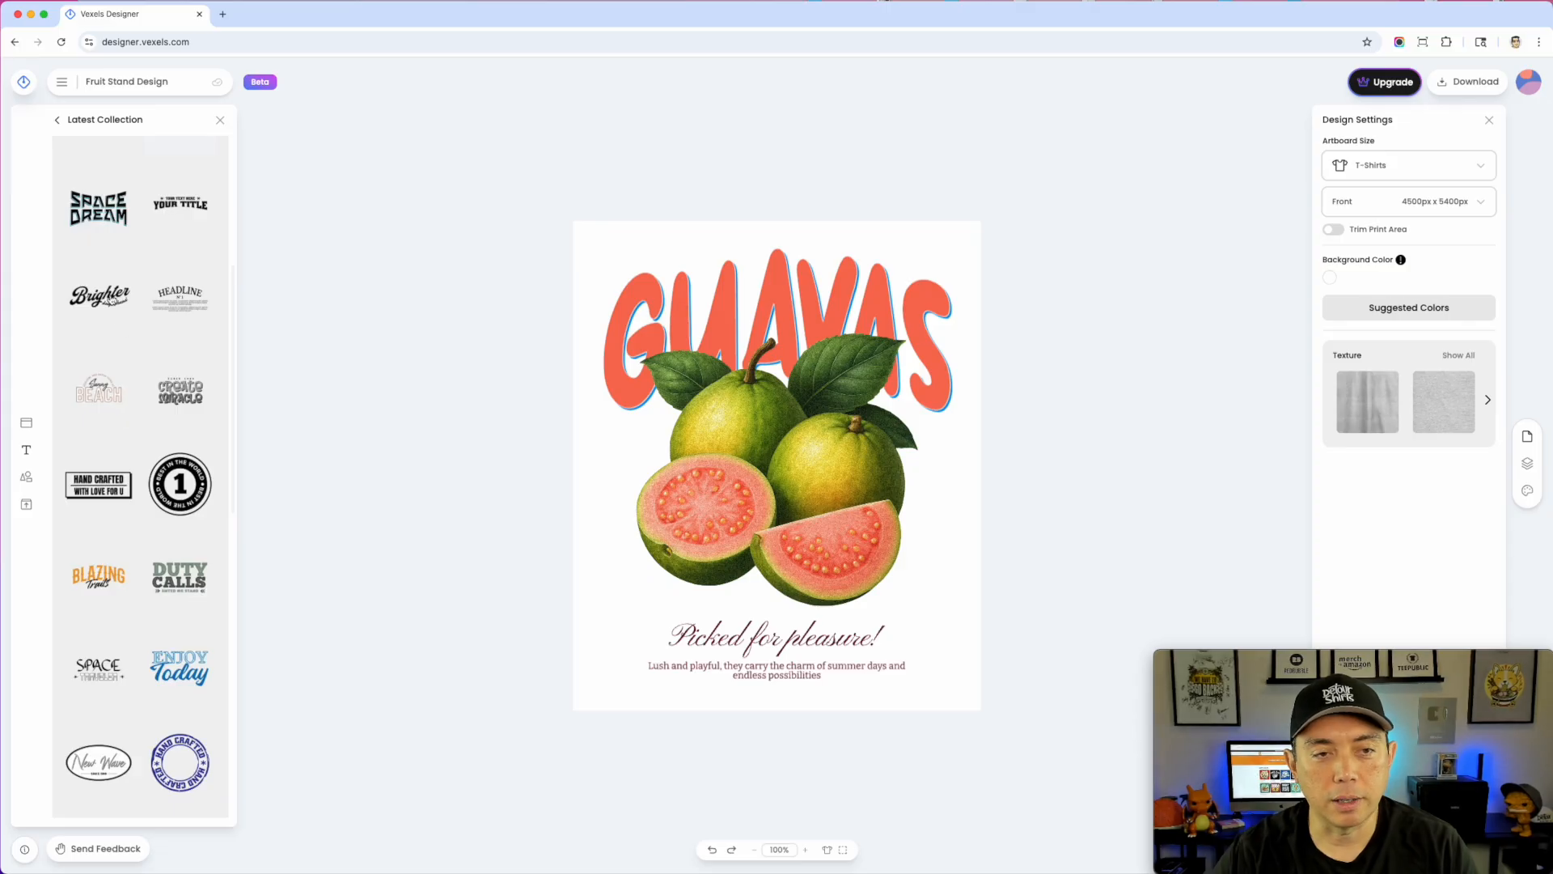
pyautogui.click(98, 295)
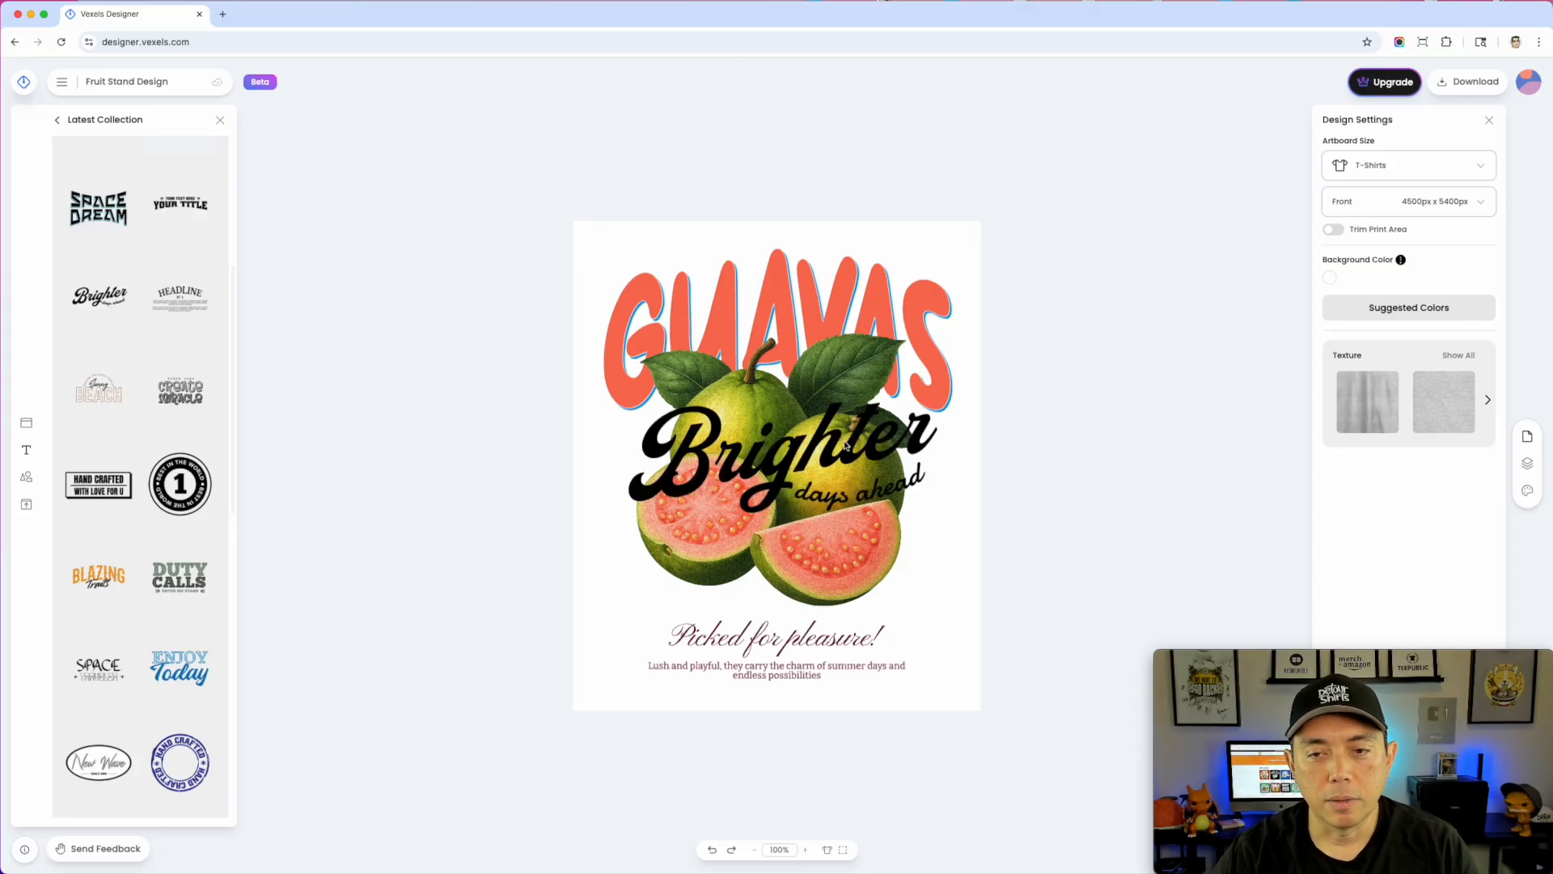
pyautogui.moveTo(813, 429); pyautogui.dragTo(813, 296)
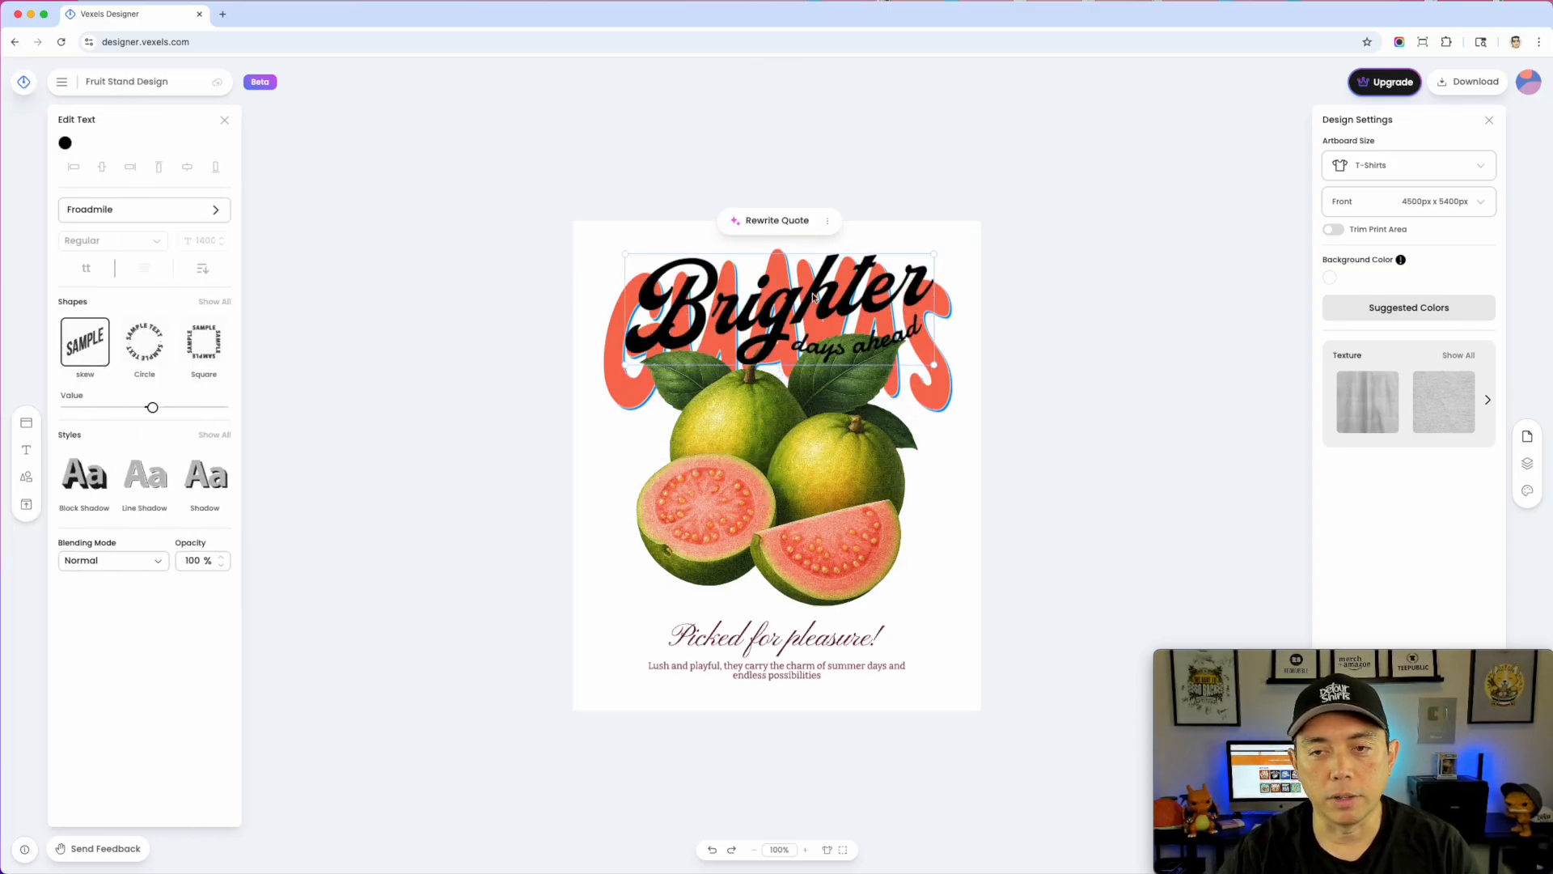
# - Replace the word "Brighter" in the added script text with "Guava"
pyautogui.doubleClick(813, 297)
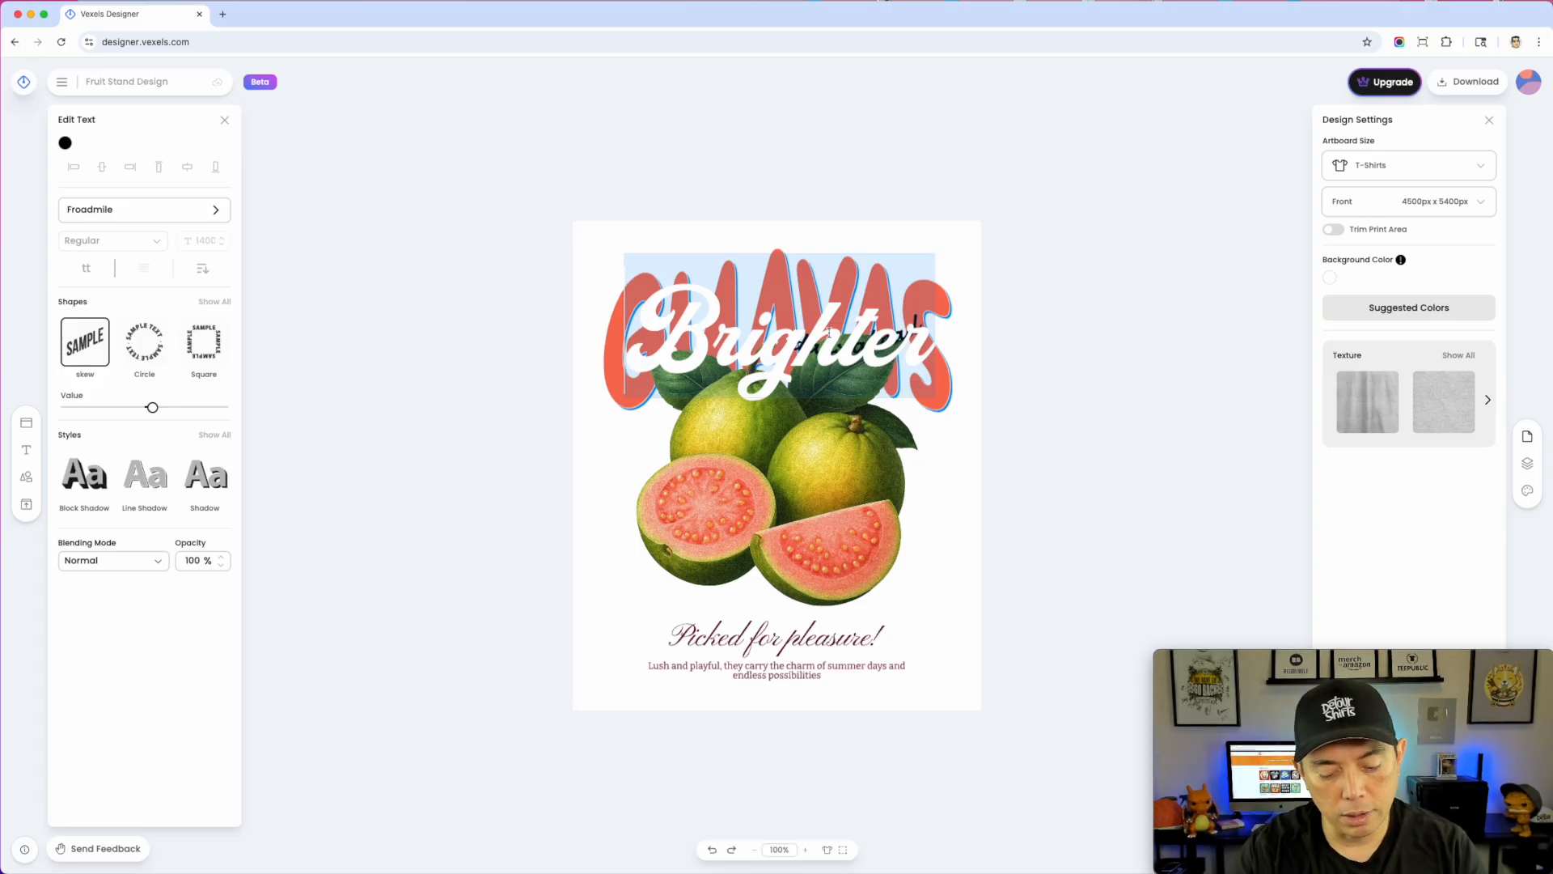
pyautogui.write('GU')
pyautogui.press('BackSpace')
pyautogui.write('ua')
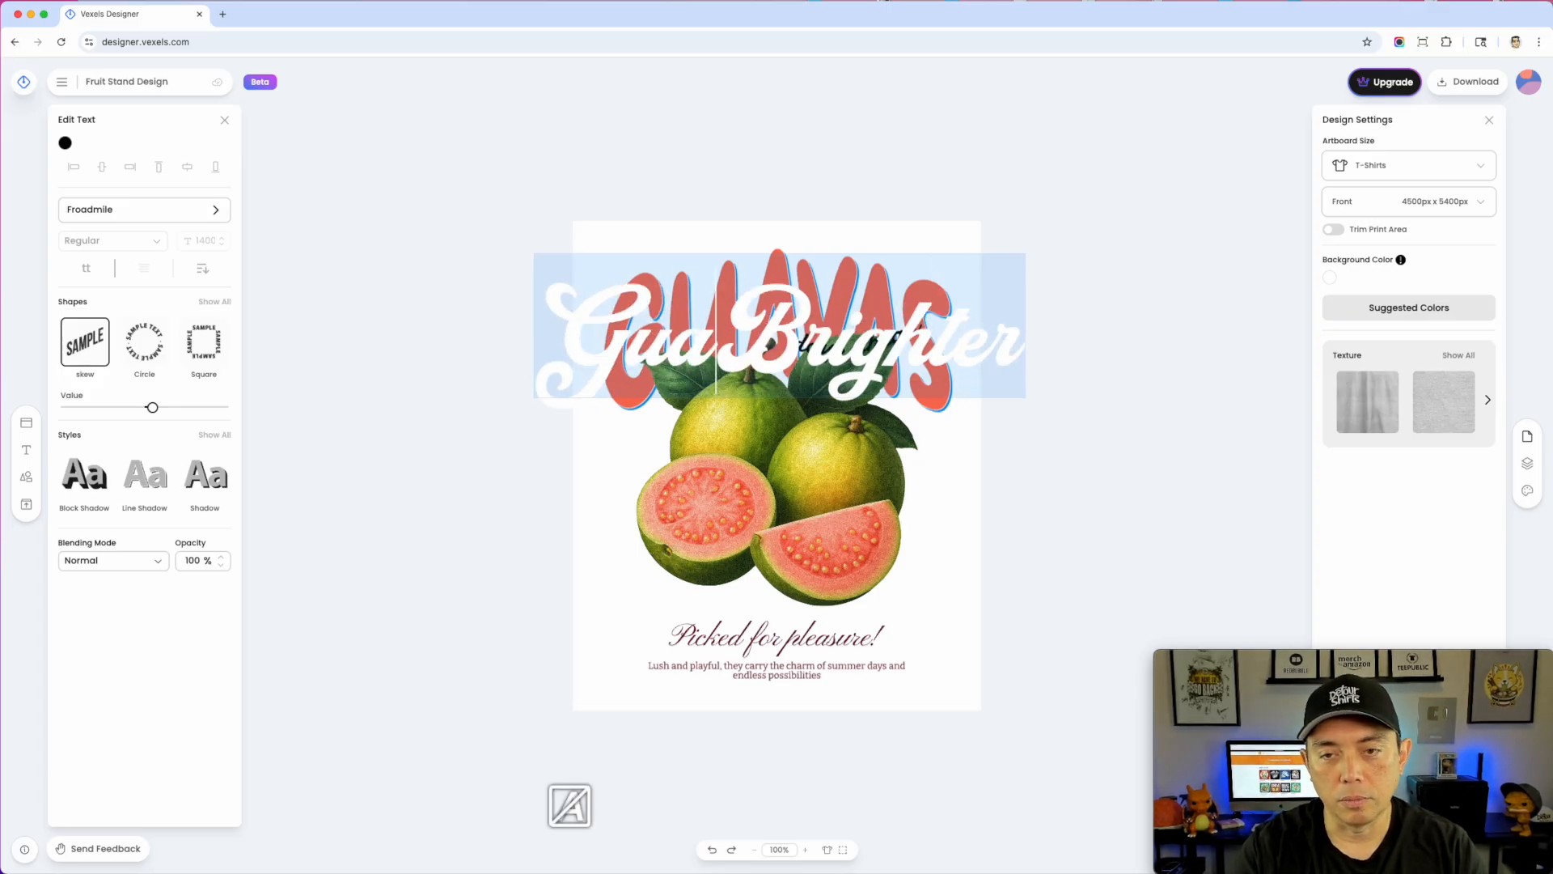
pyautogui.write('va')
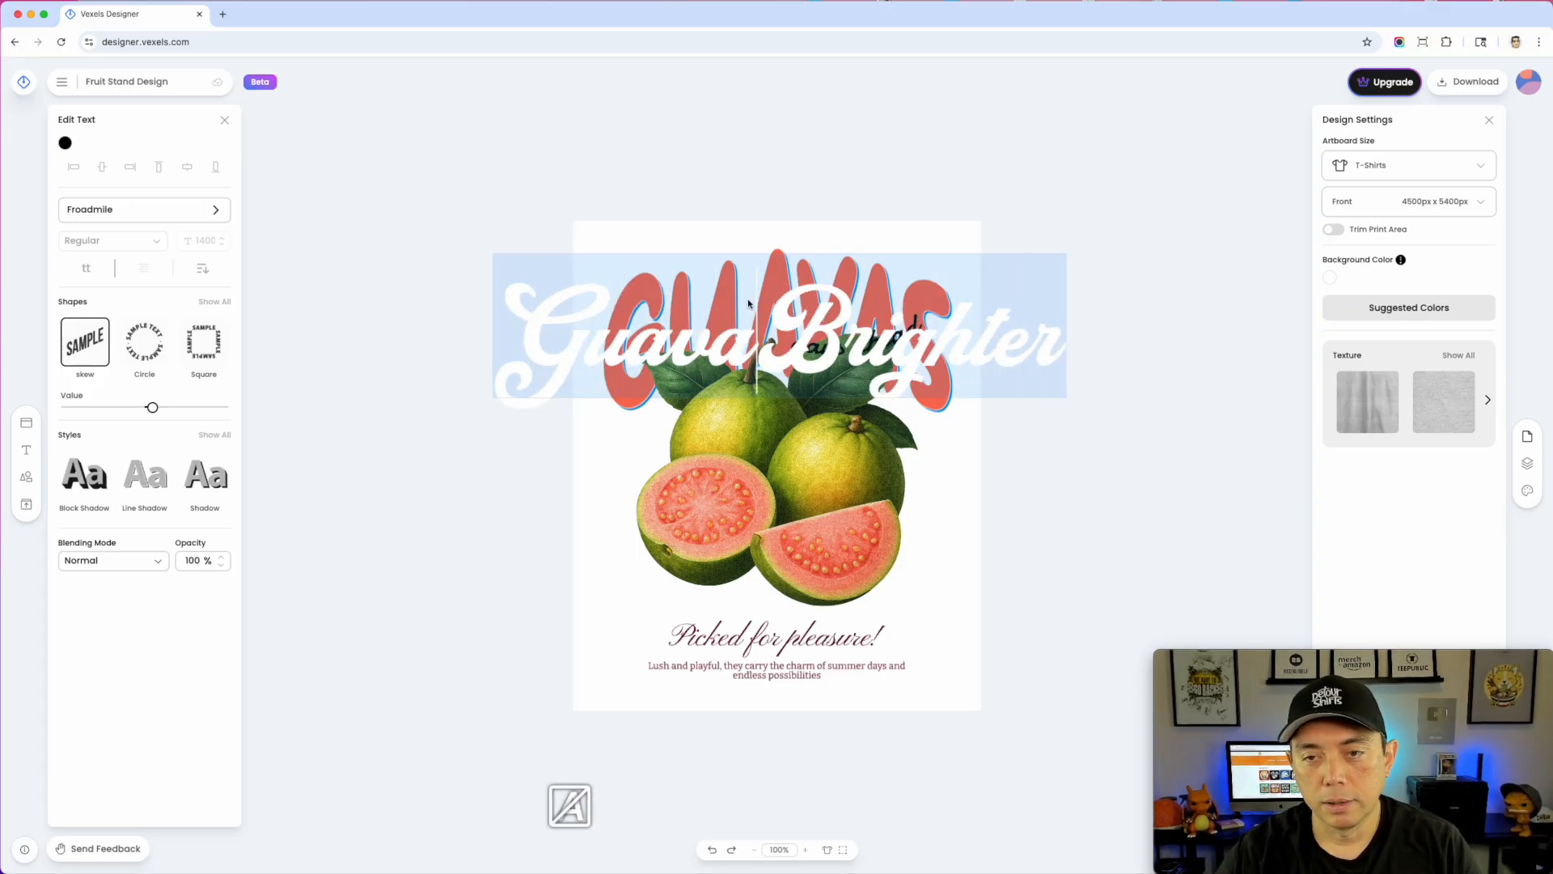
pyautogui.moveTo(762, 310); pyautogui.dragTo(1080, 329)
pyautogui.press('BackSpace')
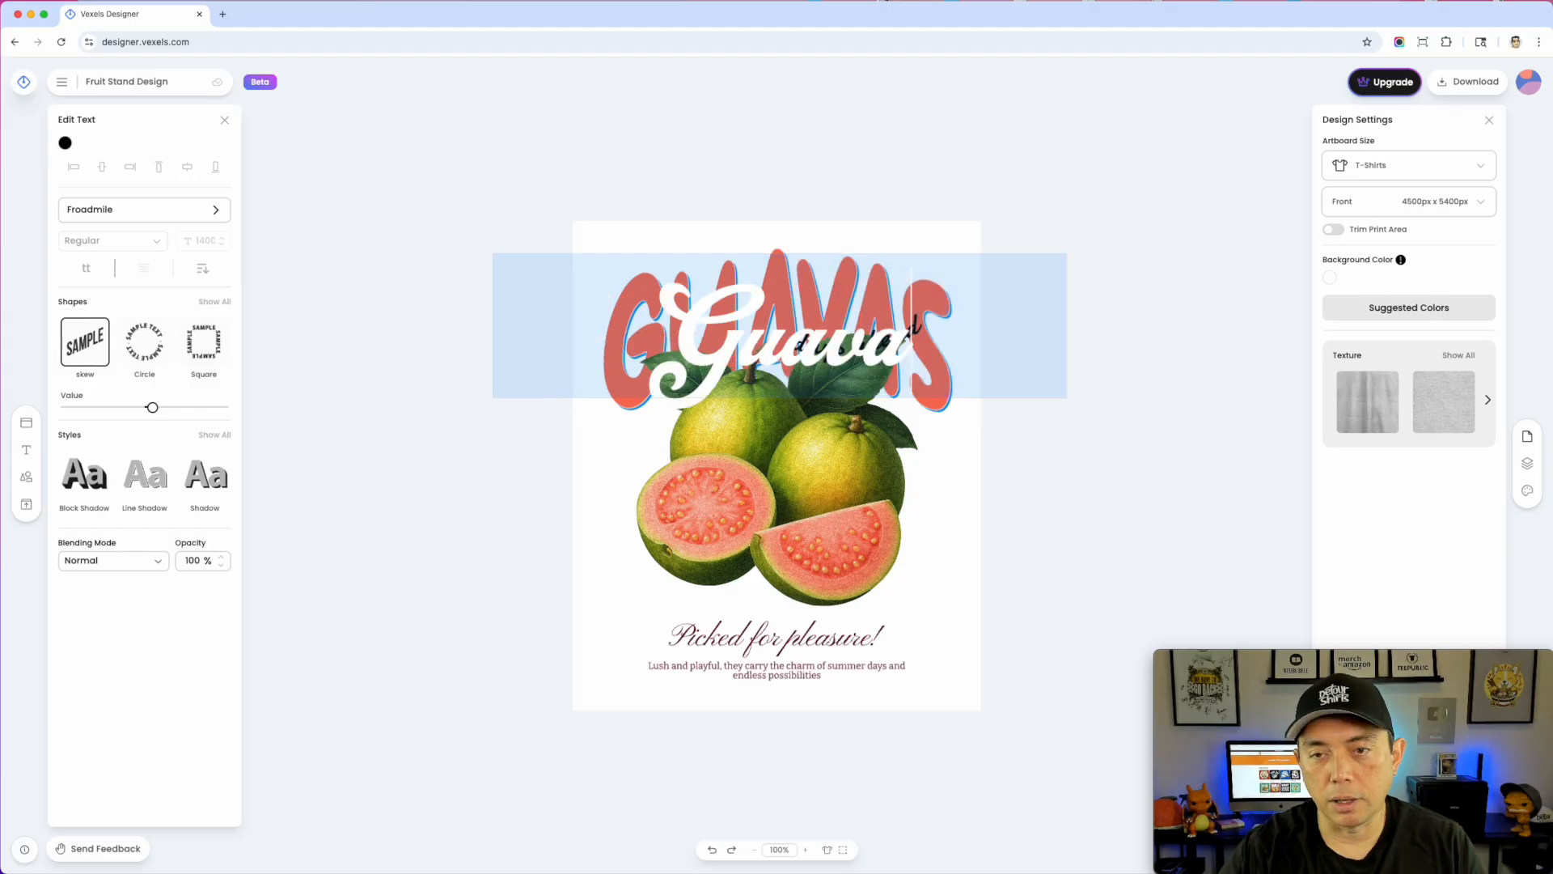
pyautogui.click(1174, 289)
# - Delete the coral GUAVAS headline and enlarge the script Guava lettering to span most of the artboard's width above the fruit
pyautogui.click(920, 303)
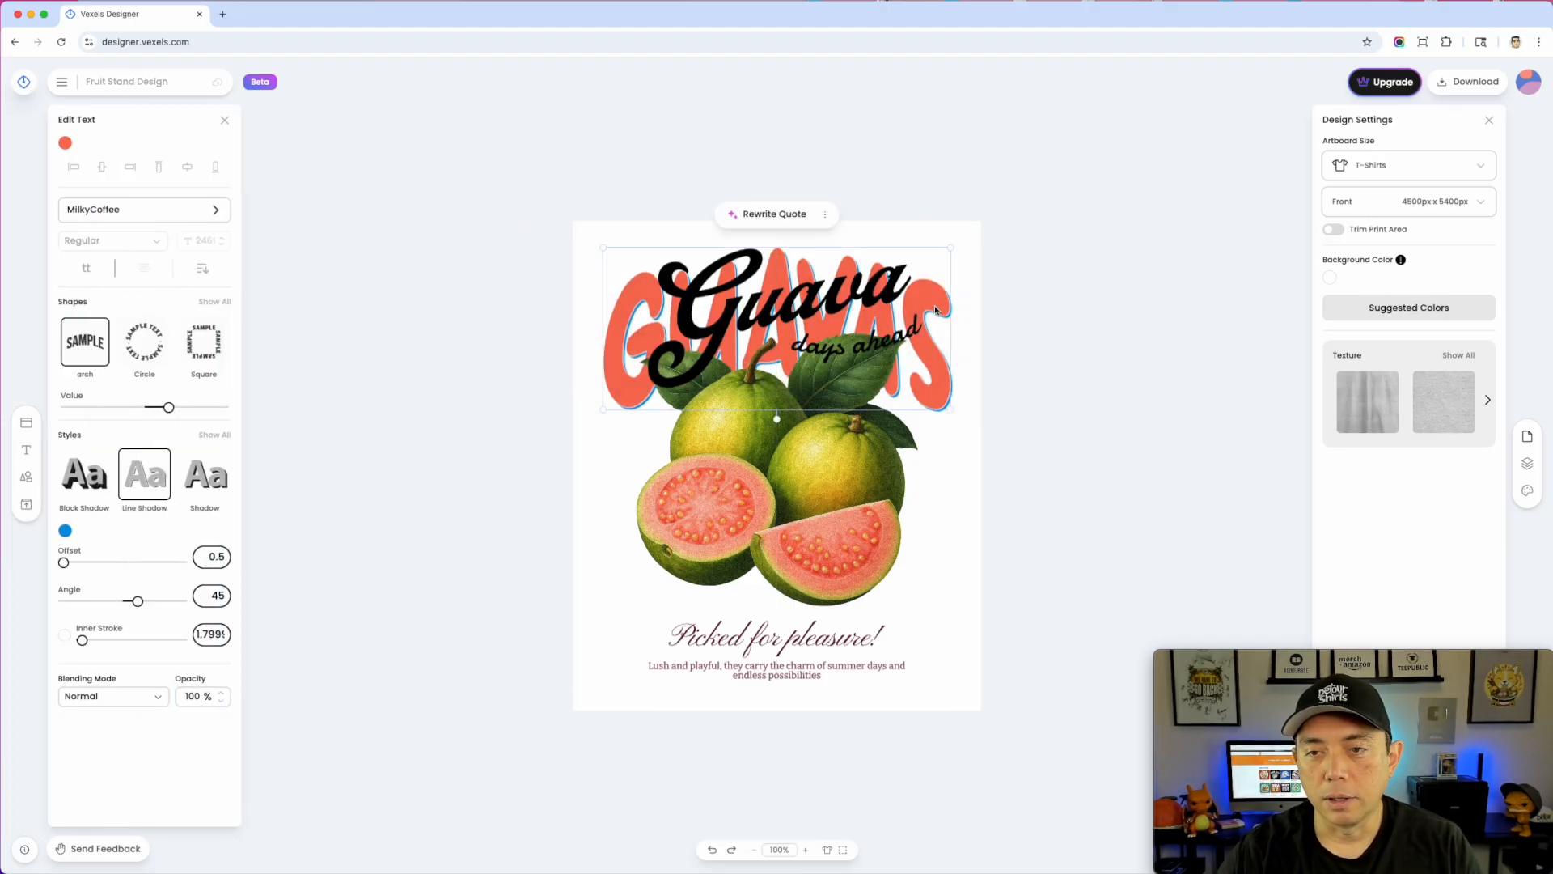
pyautogui.press('BackSpace')
pyautogui.click(850, 288)
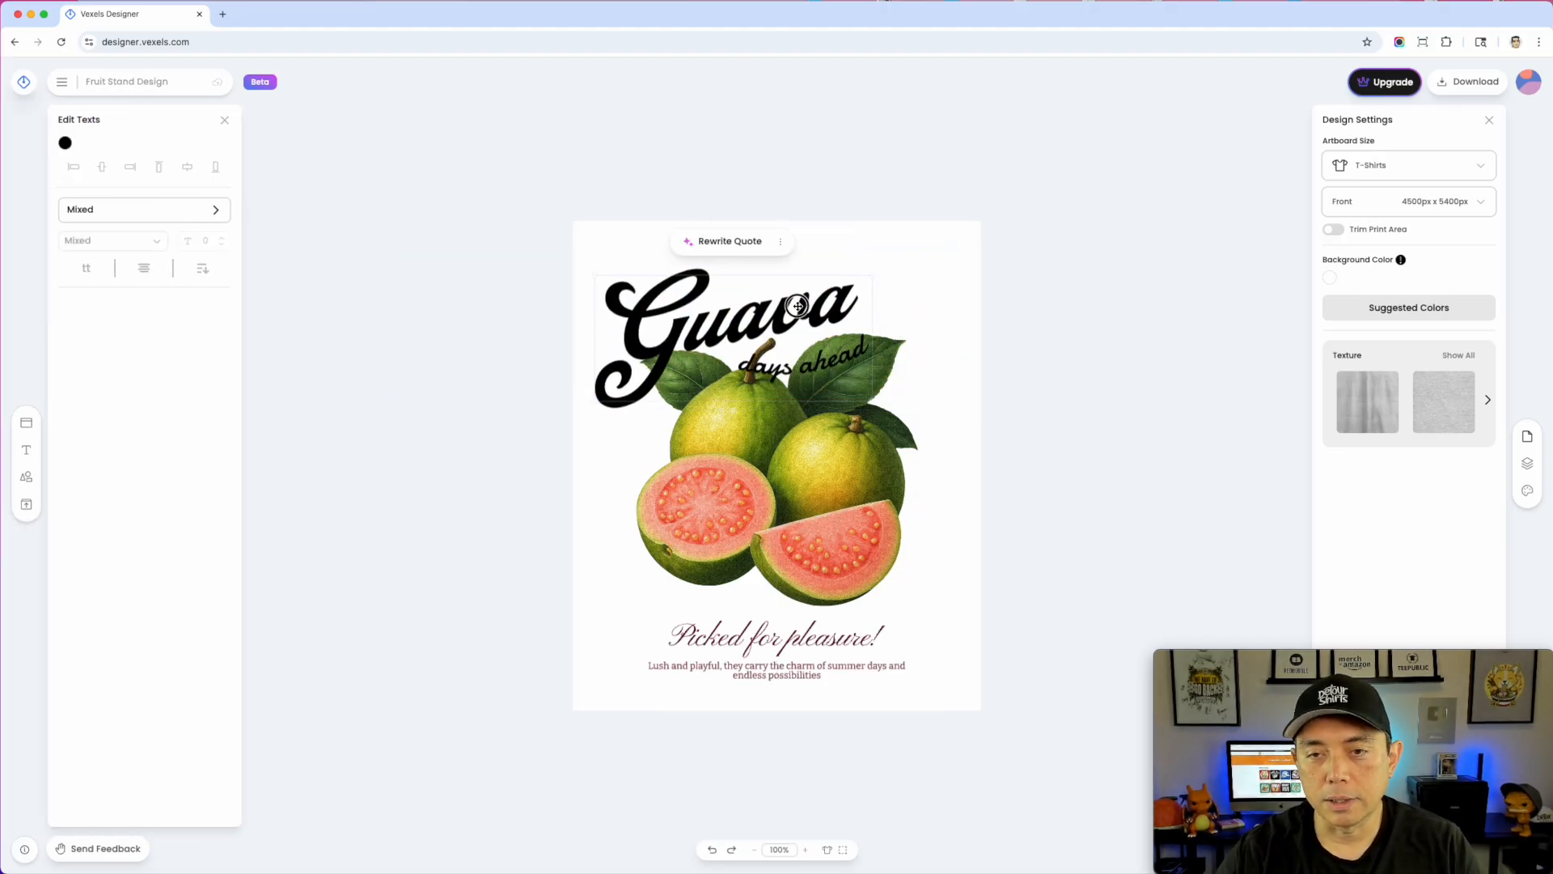
pyautogui.moveTo(874, 275); pyautogui.dragTo(978, 260)
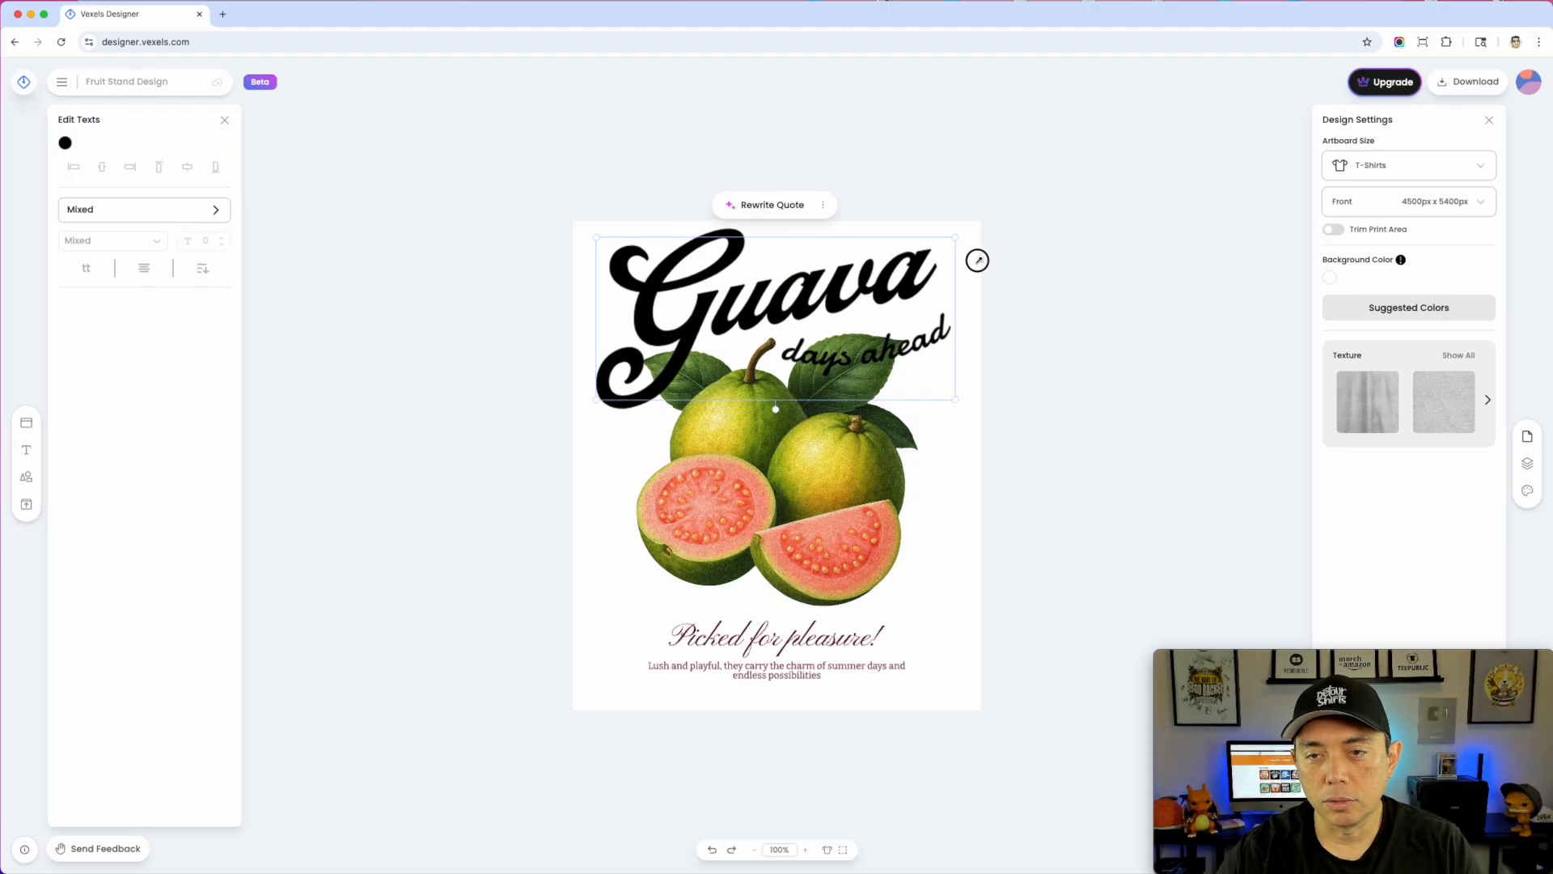
# - Recolor the script word Guava dark red and delete the "days ahead" text beneath it
pyautogui.click(838, 297)
pyautogui.click(838, 297)
pyautogui.click(843, 301)
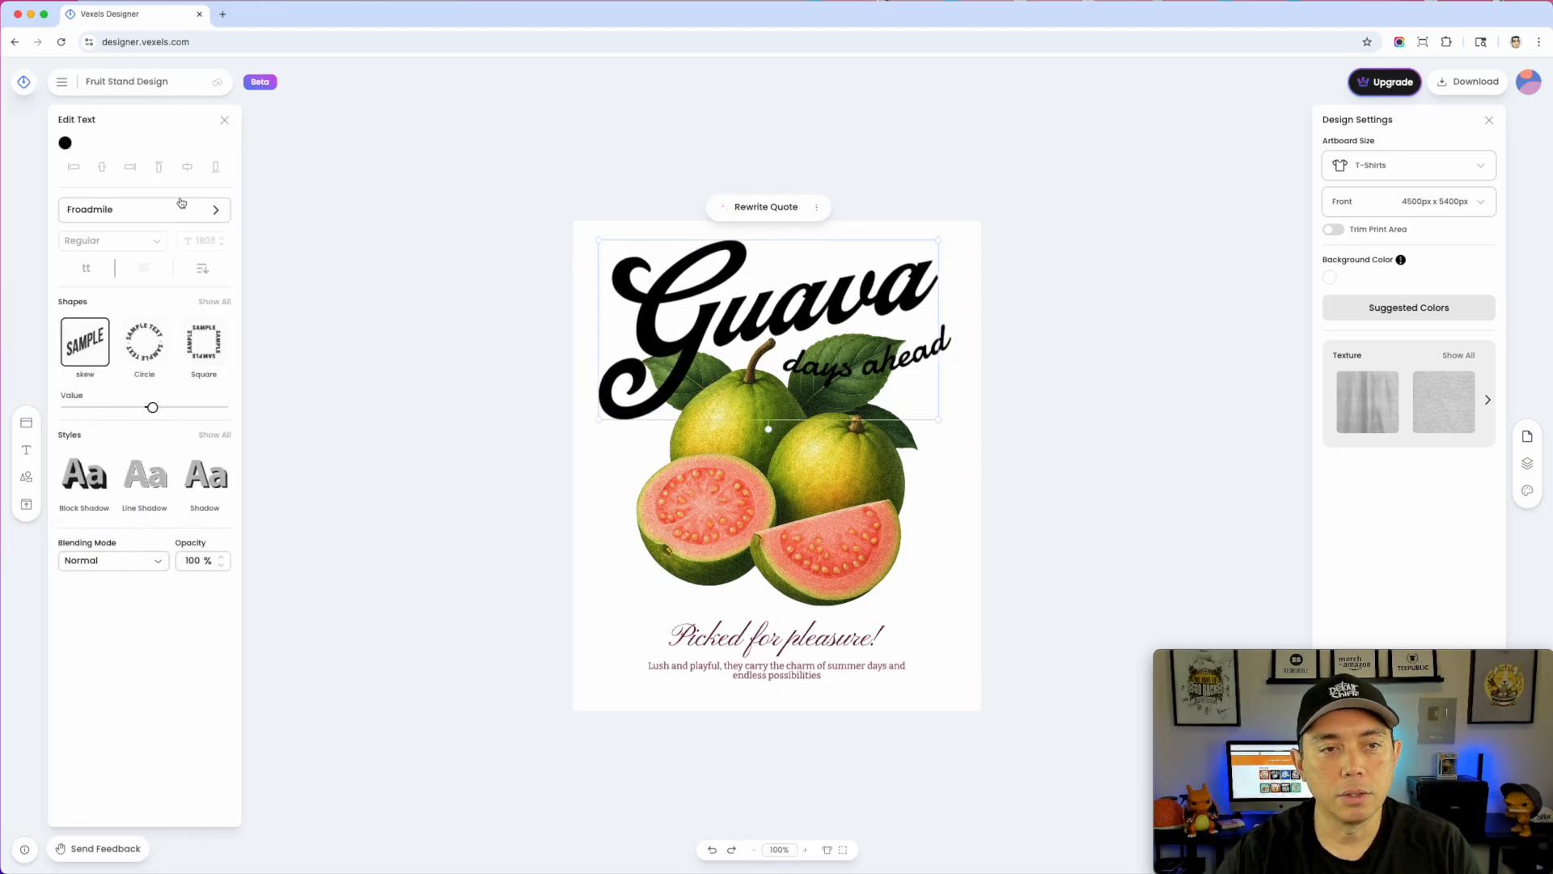
pyautogui.click(66, 143)
pyautogui.moveTo(200, 205); pyautogui.dragTo(185, 209)
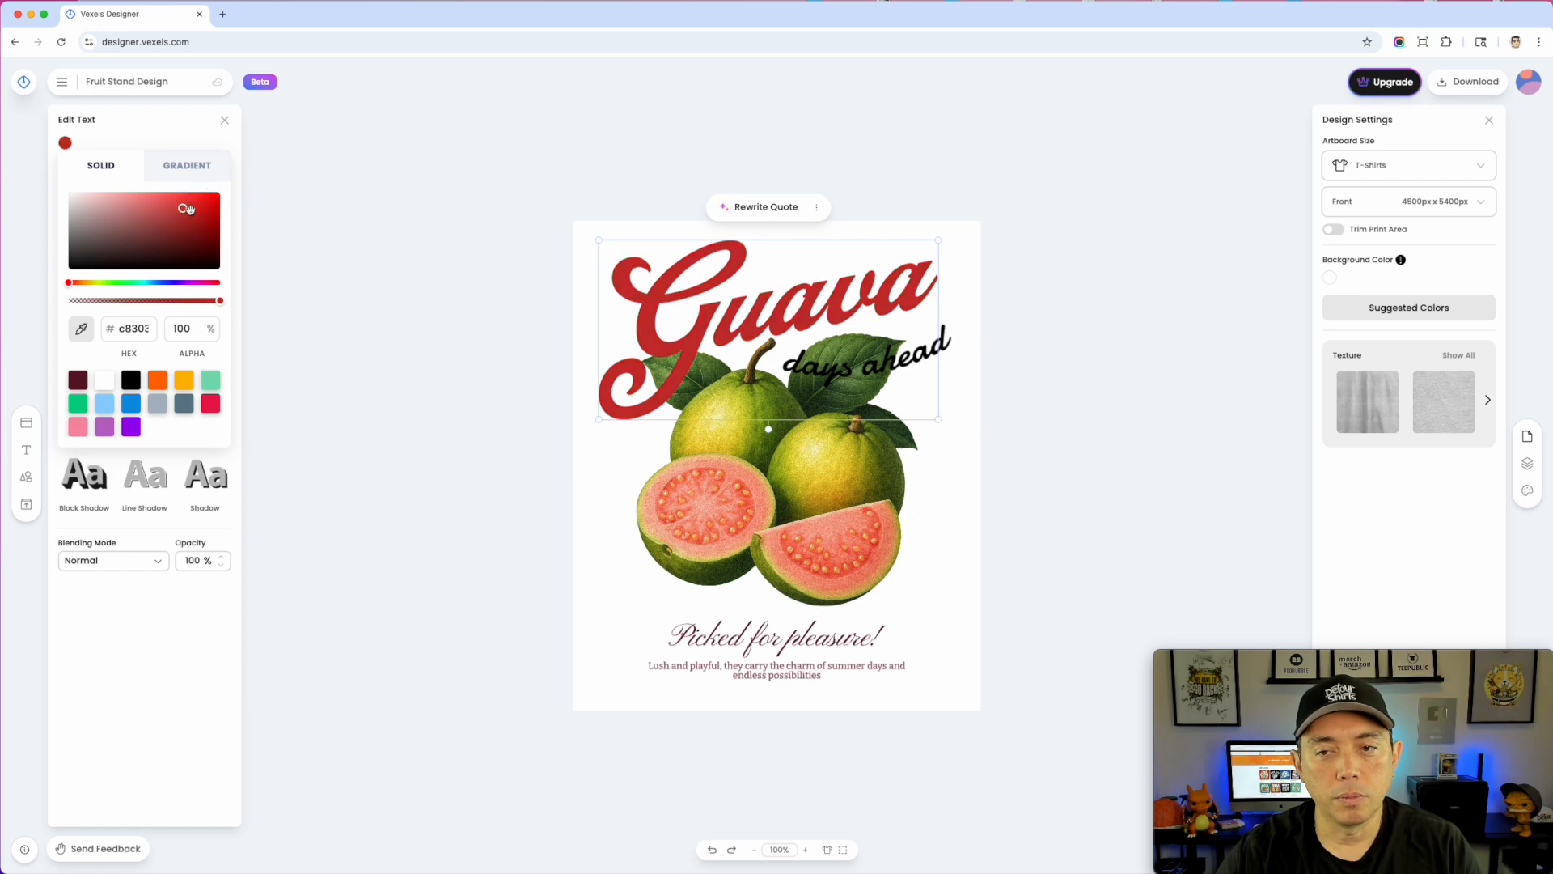
pyautogui.click(836, 369)
pyautogui.press('Delete')
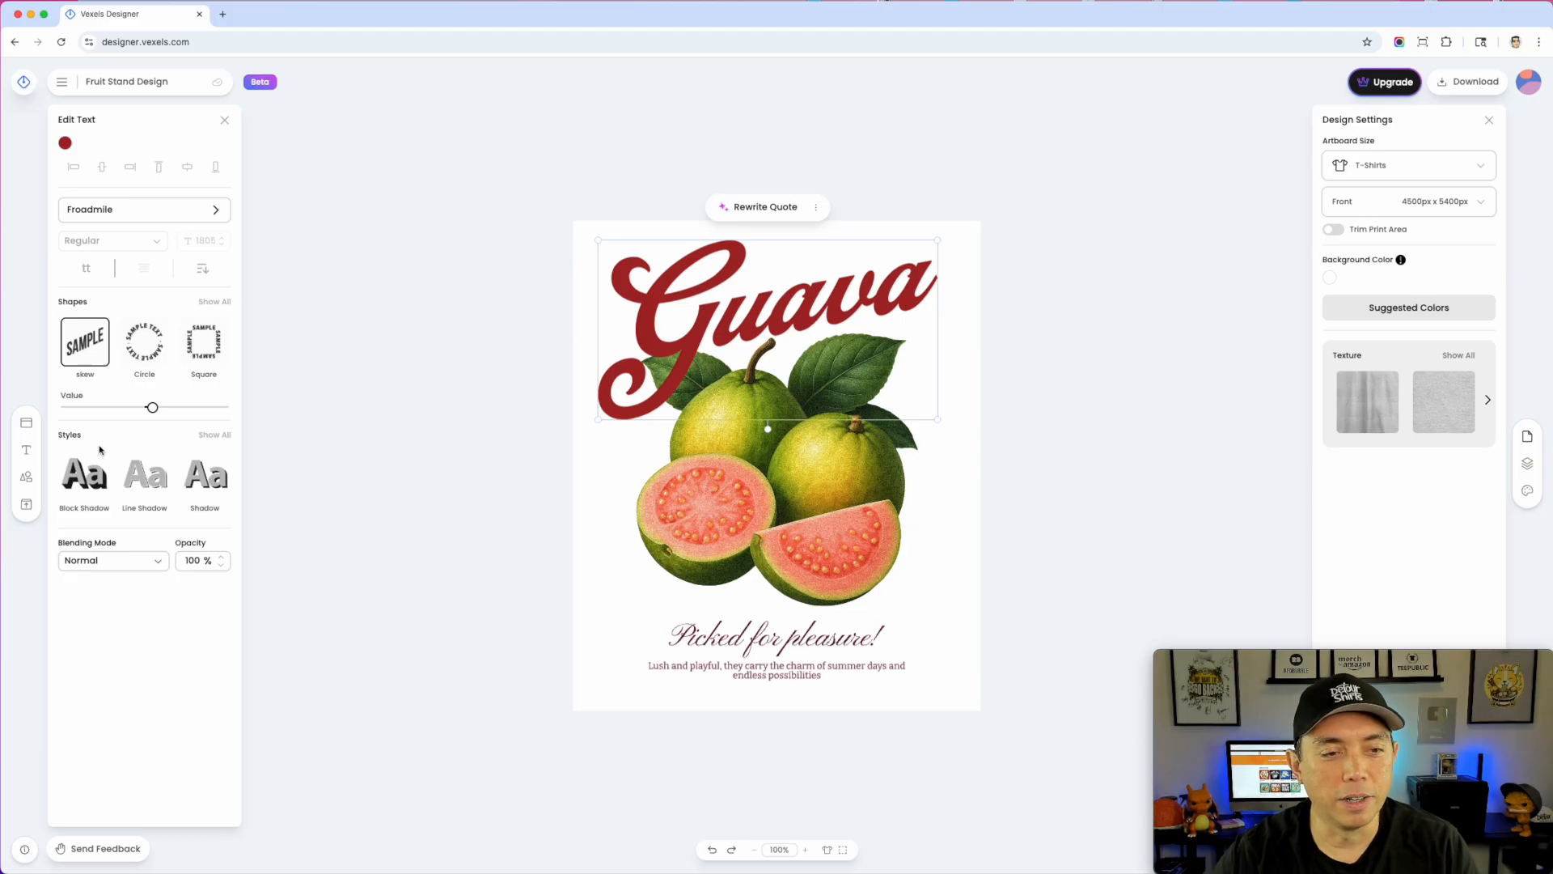
# - Open the featured "Spare me the drama" bowling template in place of the guava design
pyautogui.click(25, 431)
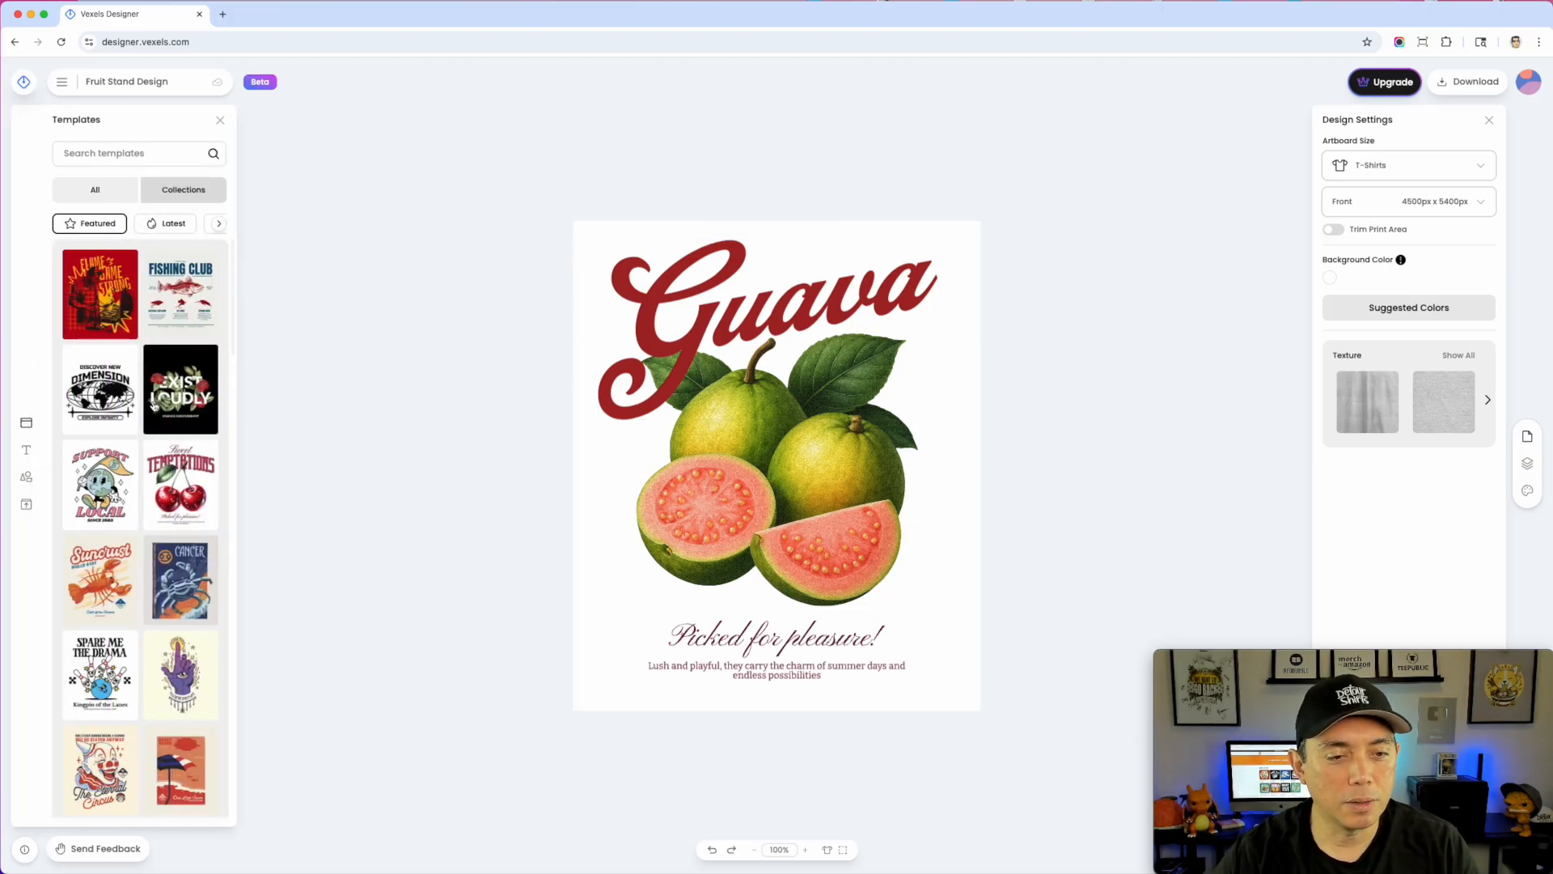
pyautogui.scroll(-1, 134, 518)
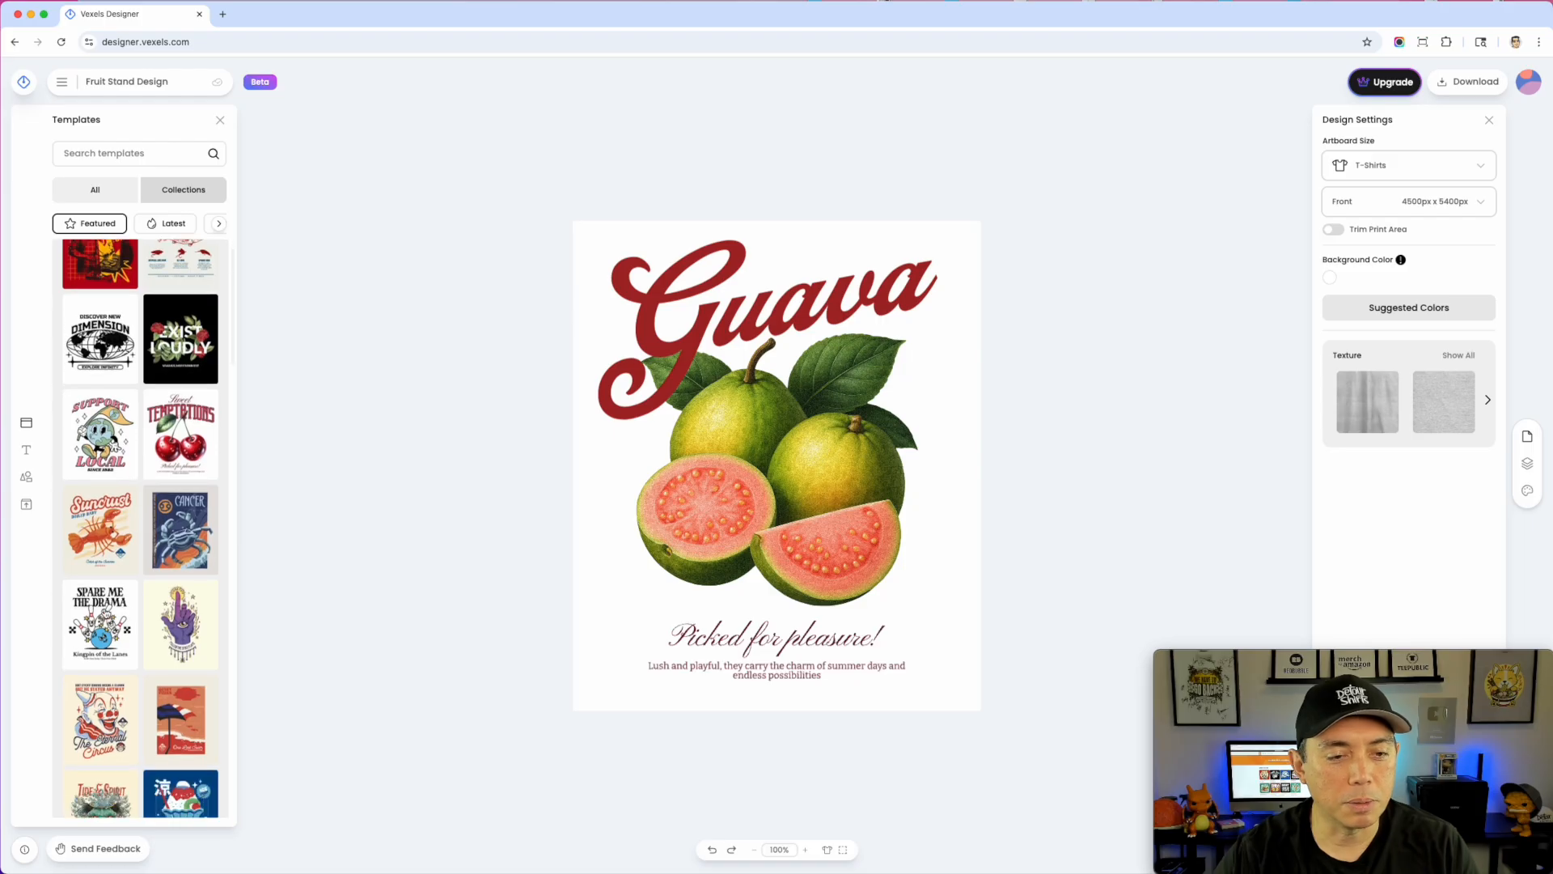
pyautogui.click(103, 611)
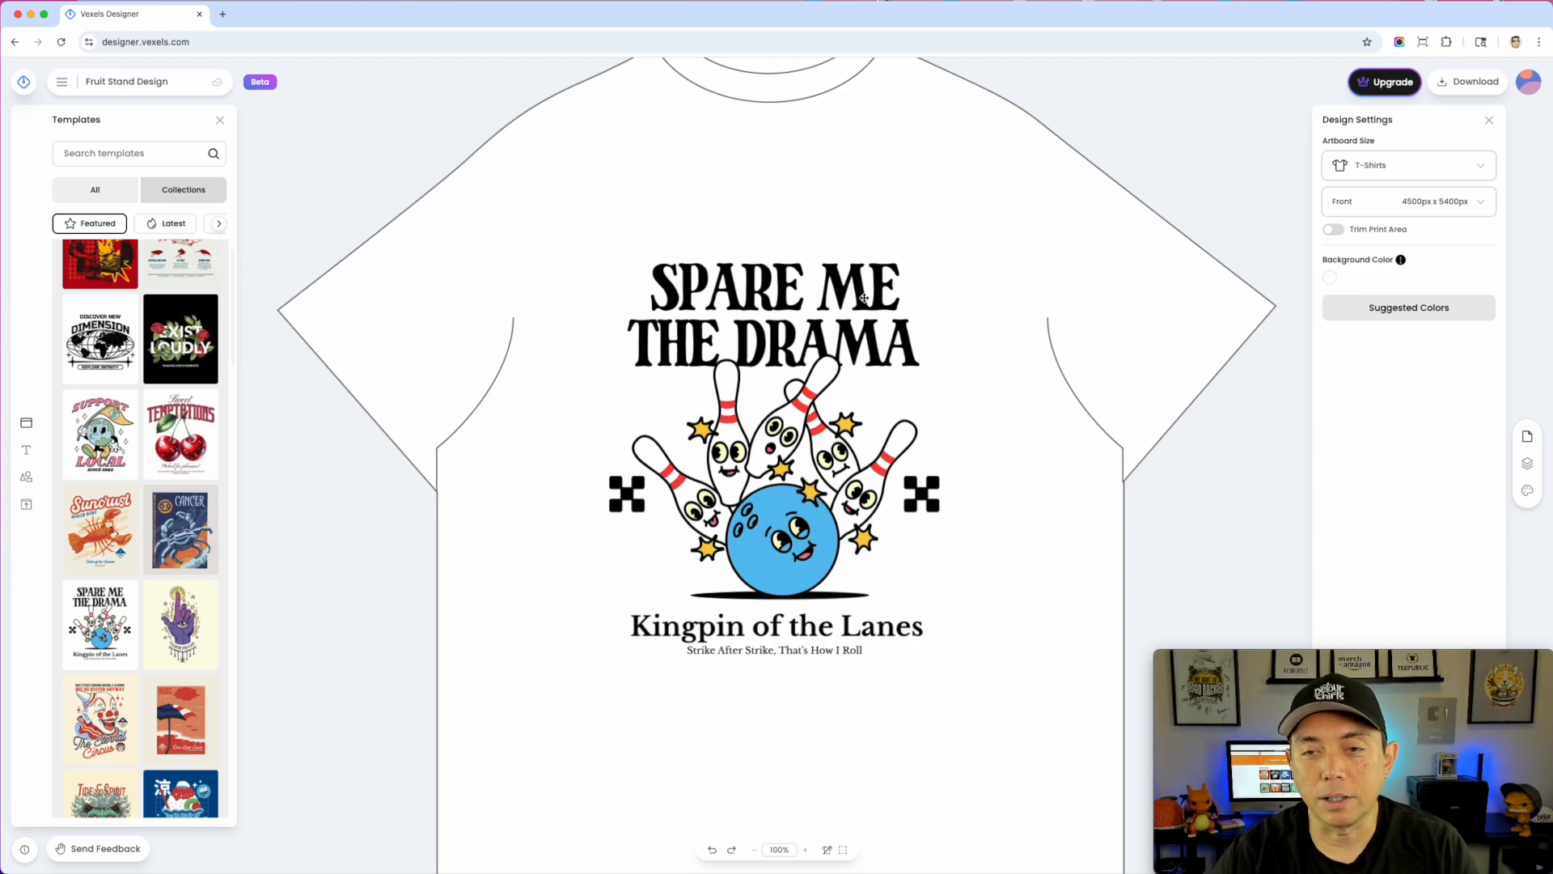
# - Generate AI rewrites of the SPARE ME THE DRAMA headline and try the suggestions, such as "Cut the Drama Out" and "Ditch the Drama Please"
pyautogui.click(864, 300)
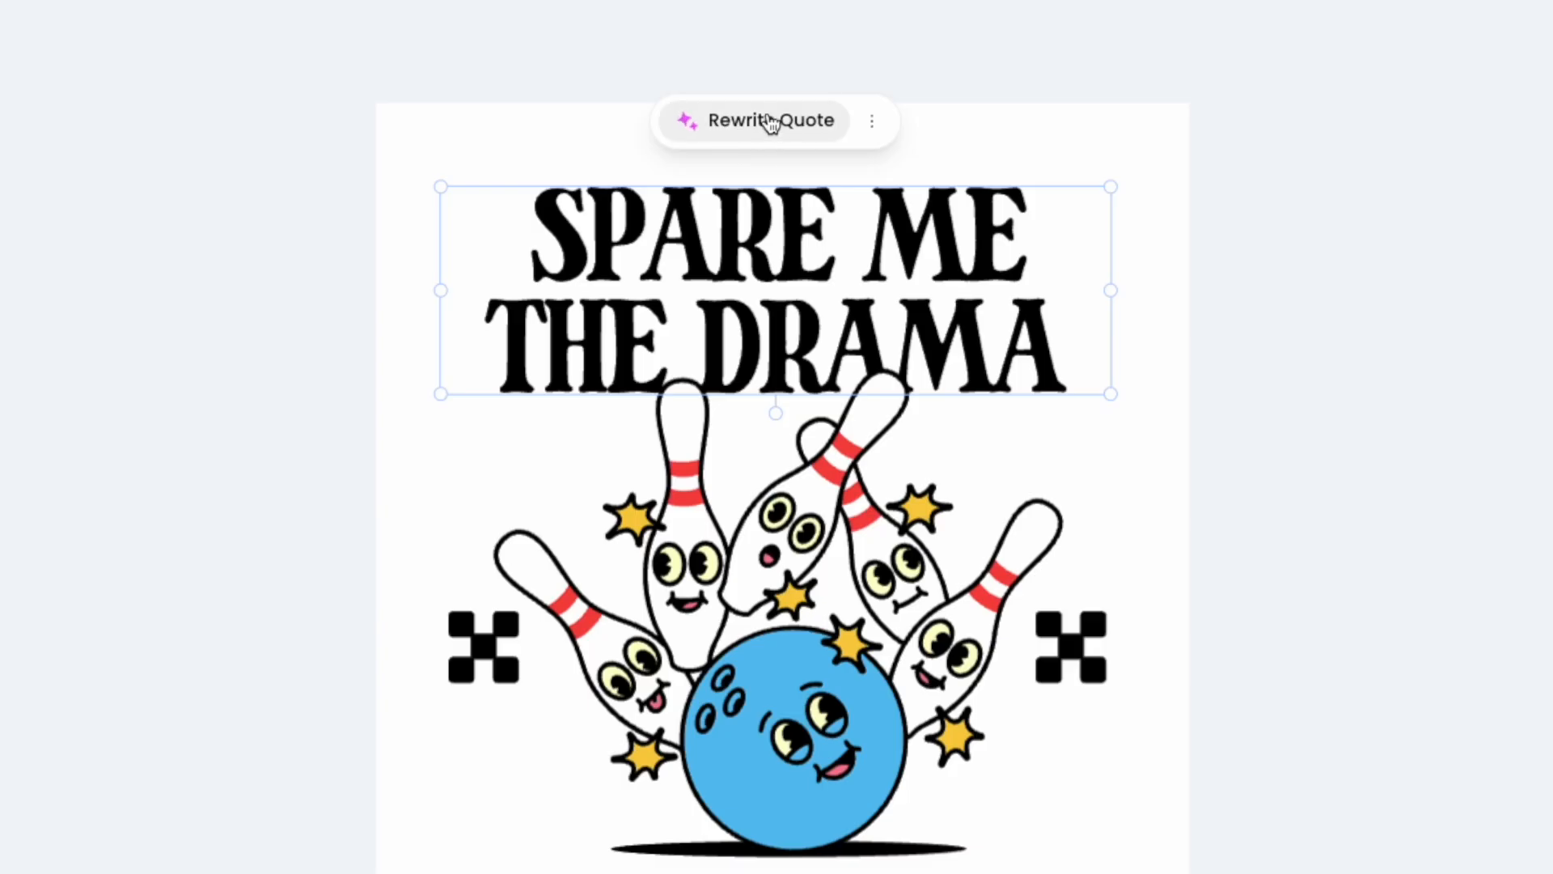
pyautogui.click(762, 123)
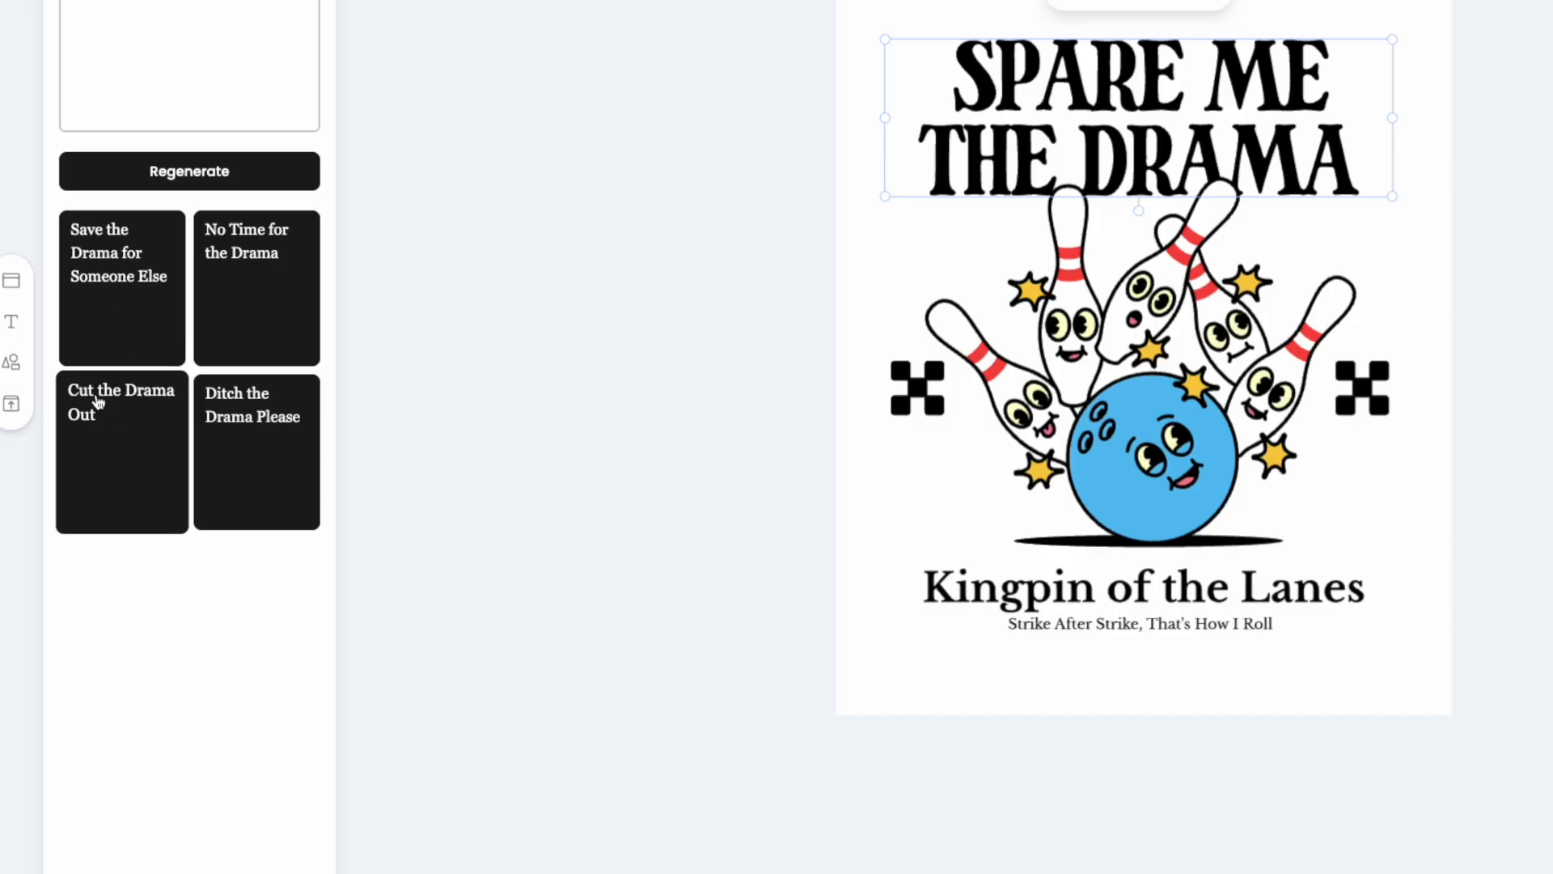
pyautogui.click(96, 400)
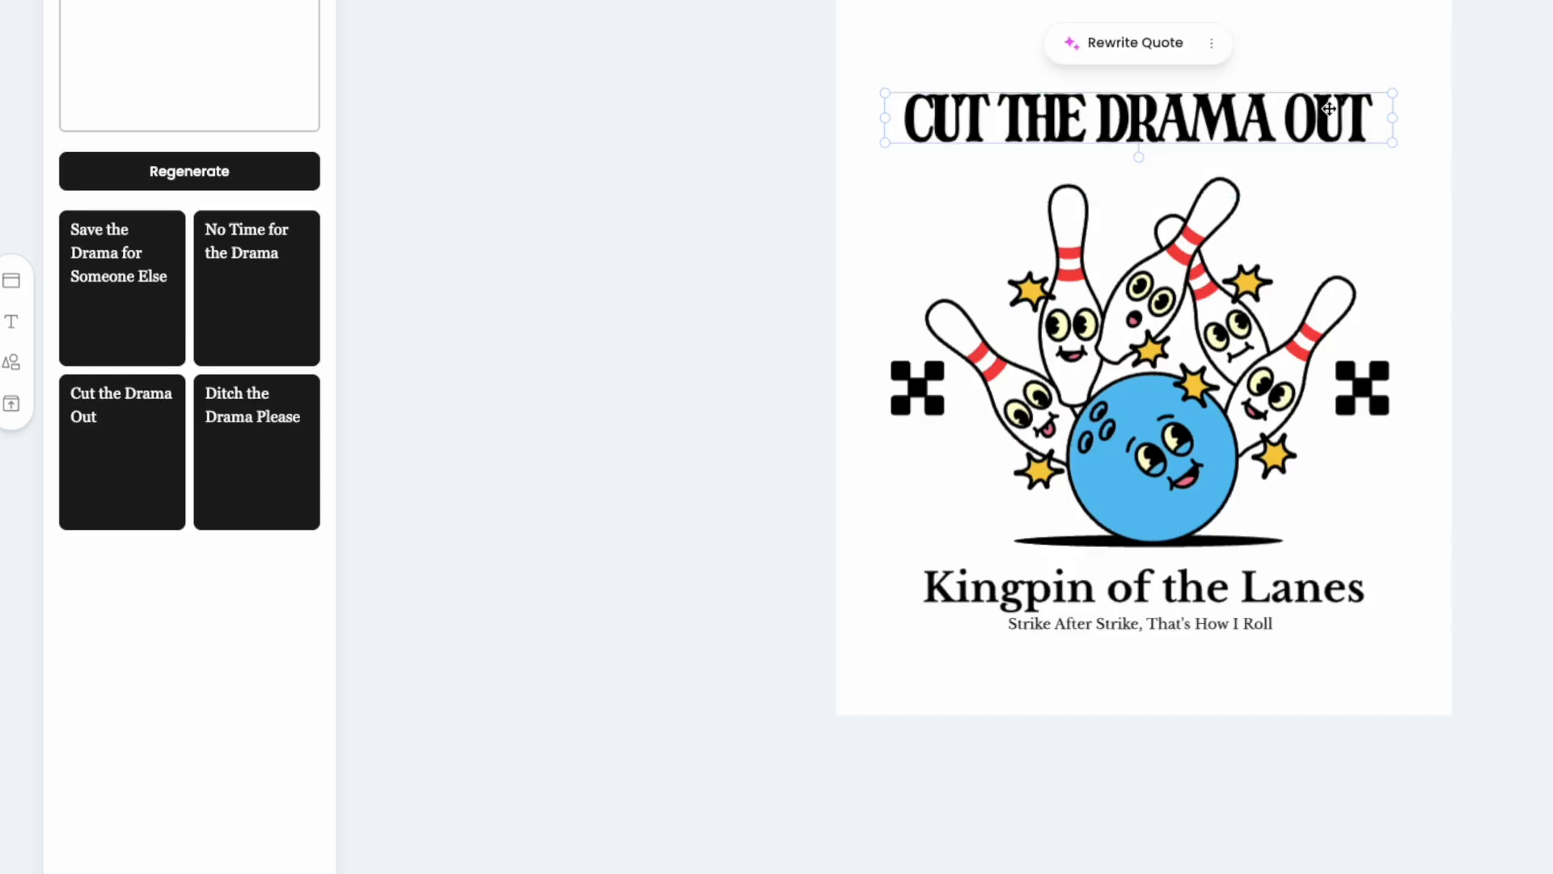
pyautogui.click(236, 408)
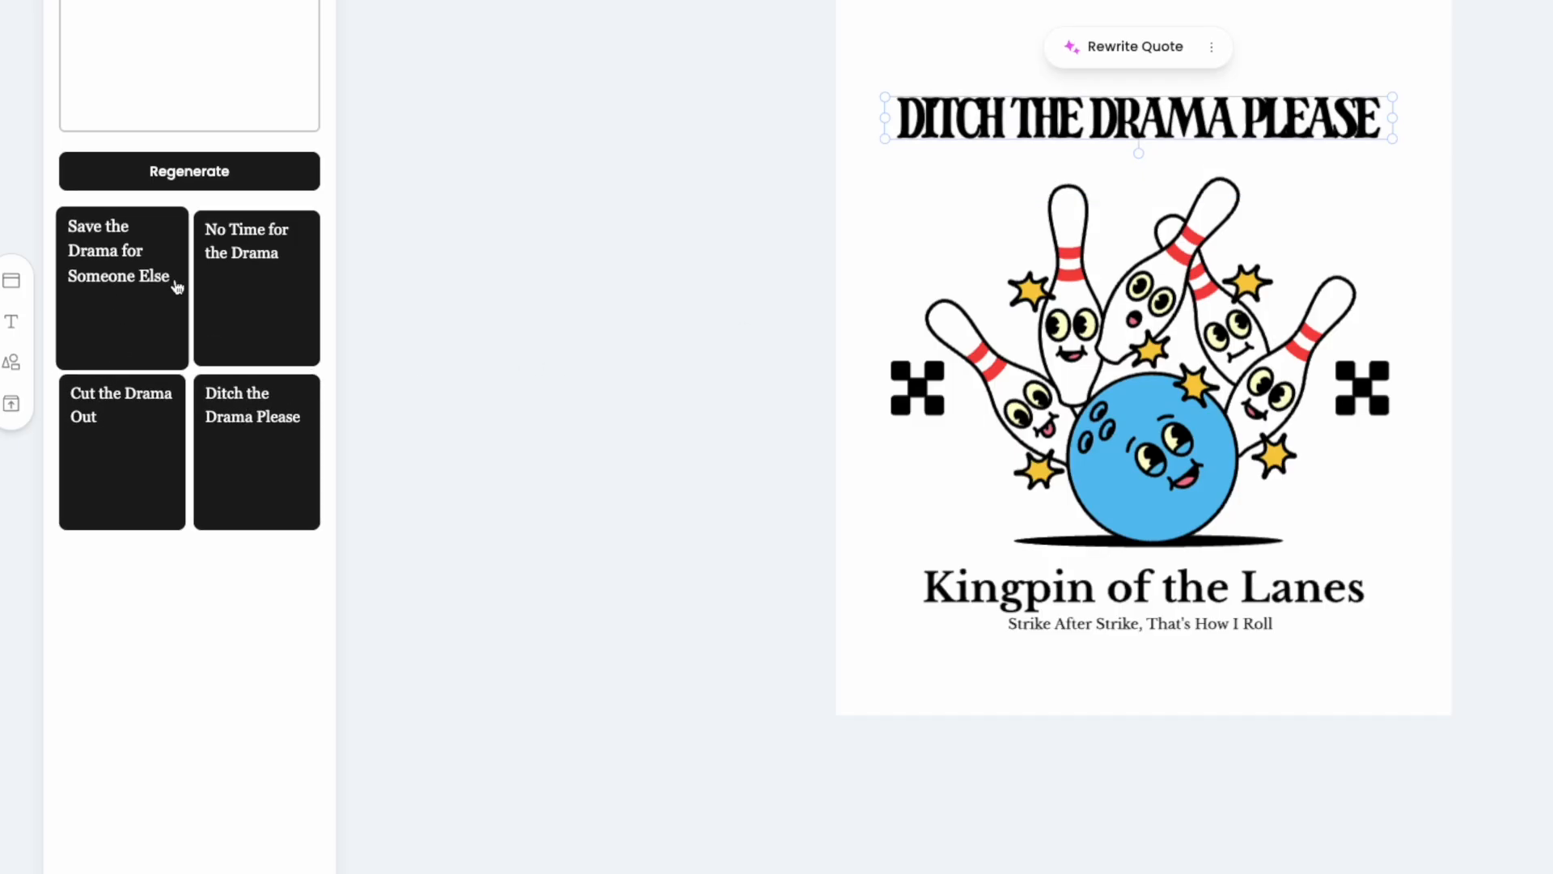
pyautogui.click(252, 234)
pyautogui.click(97, 267)
pyautogui.click(121, 429)
pyautogui.click(271, 413)
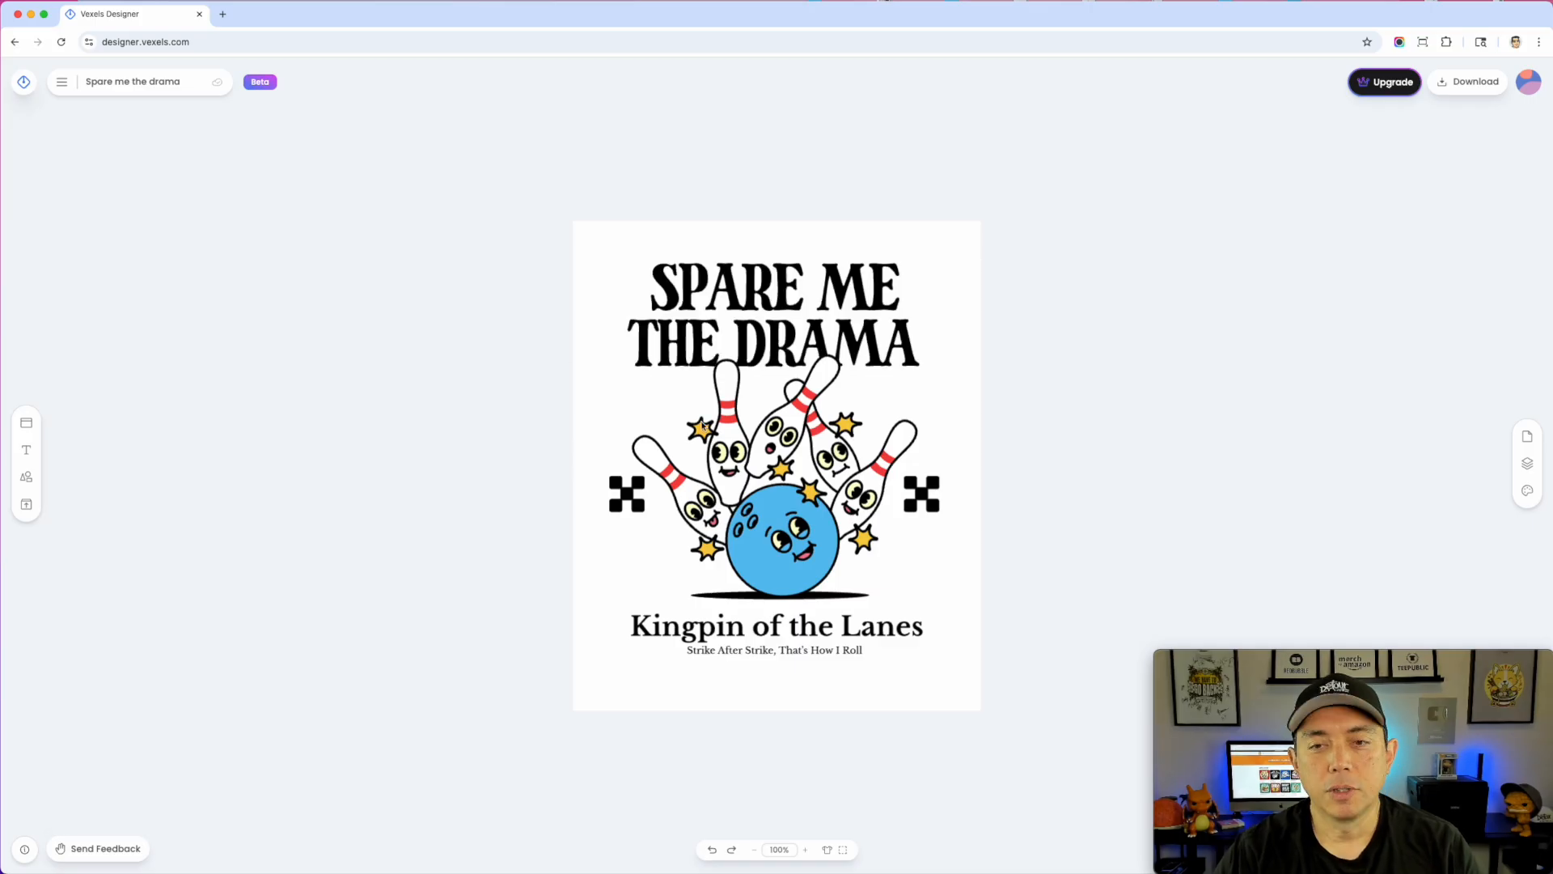
# - Examine the Shapes and Decorations element collections, and the uploads and AI generations saved in My Graphics
pyautogui.click(747, 287)
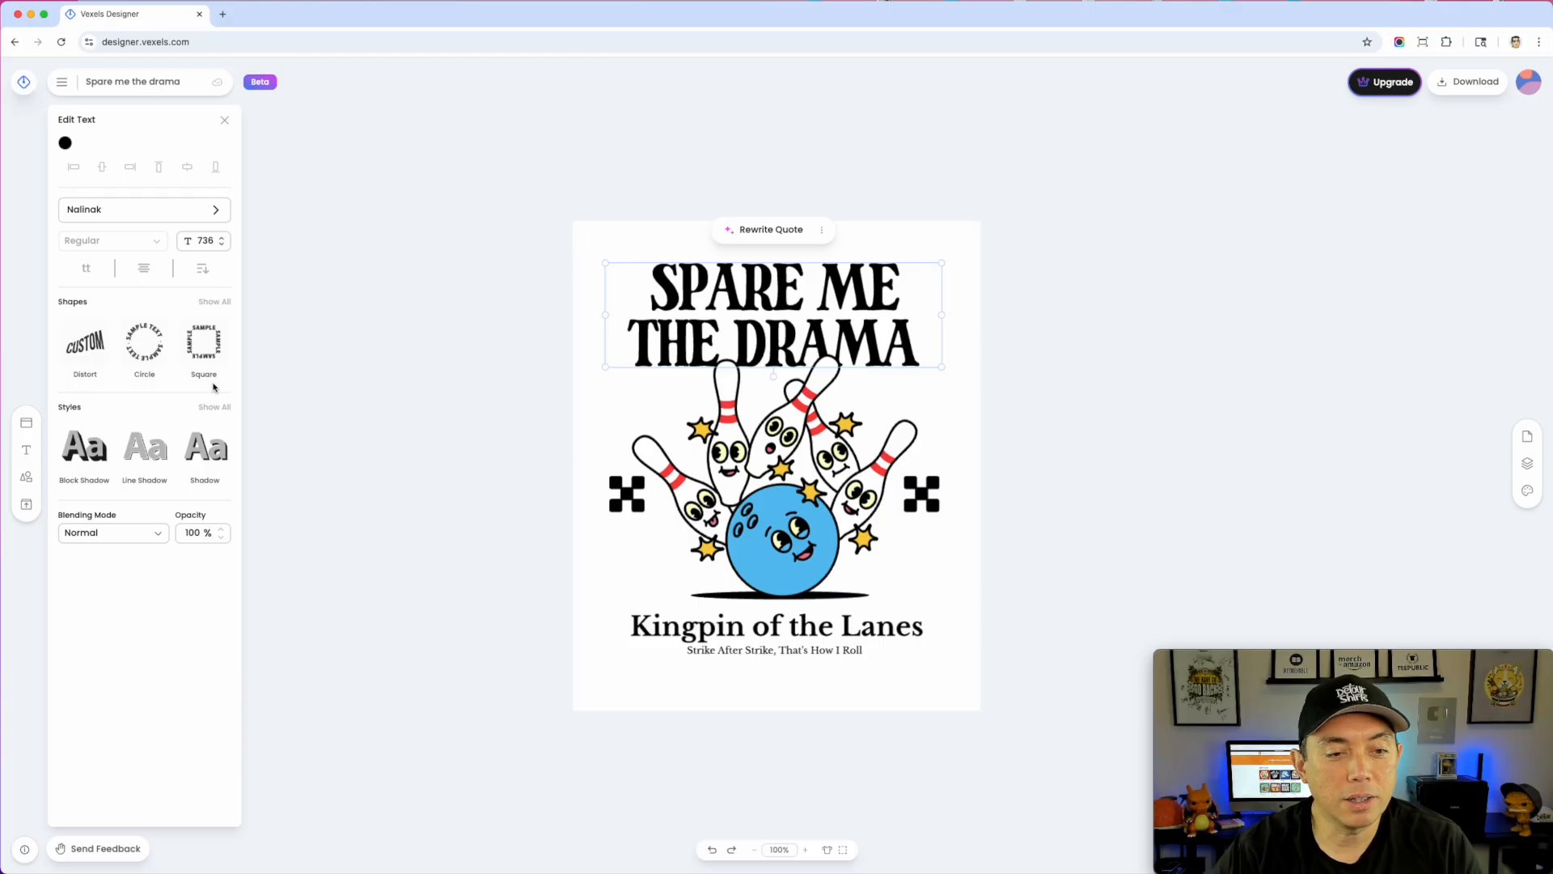
pyautogui.click(27, 478)
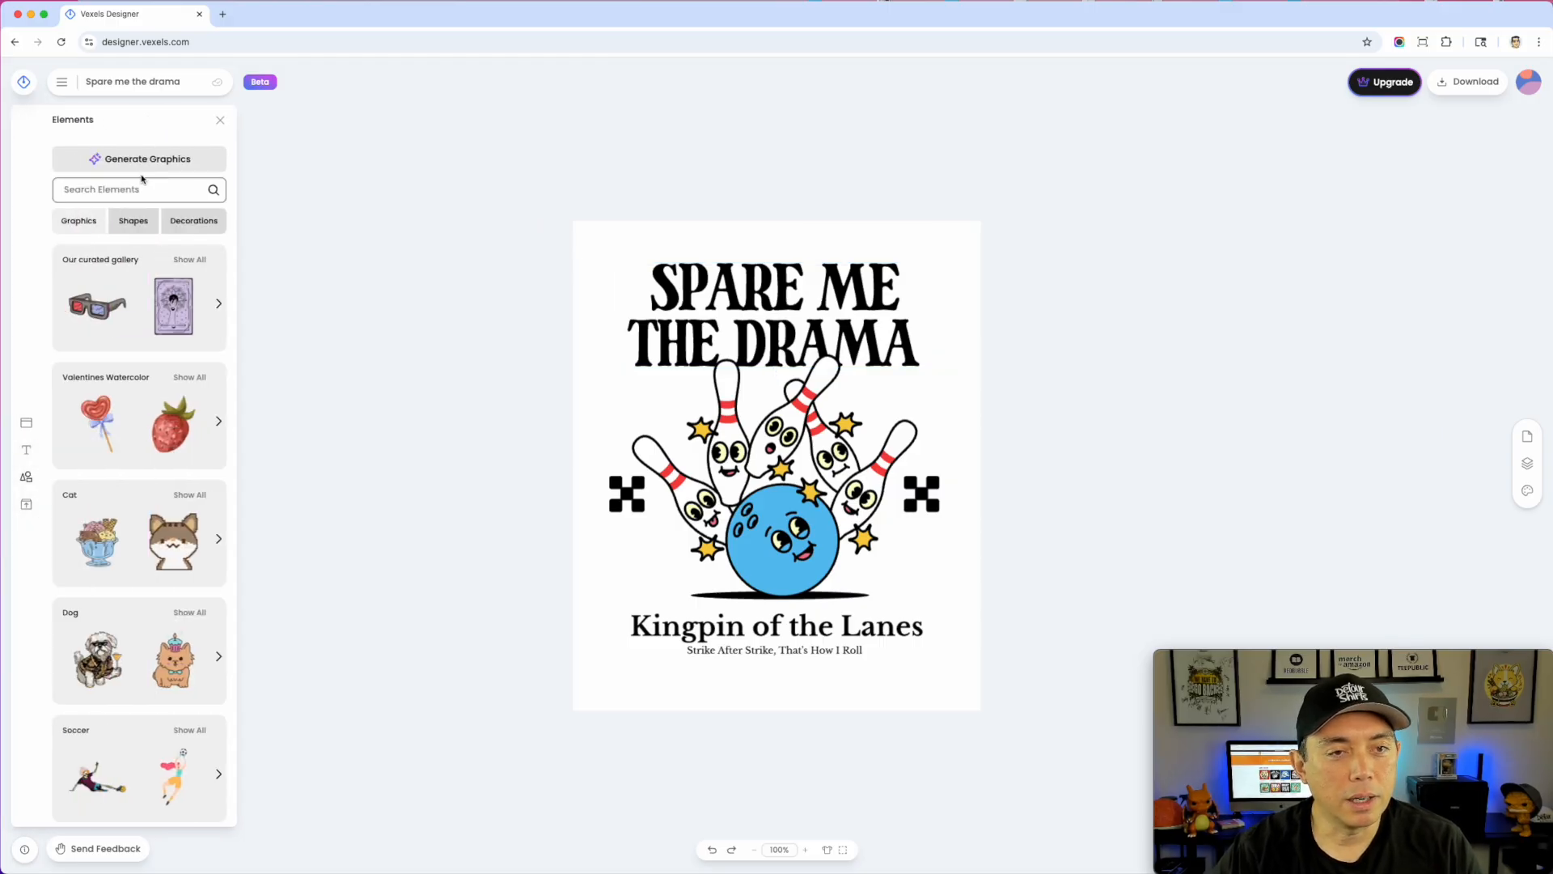
pyautogui.click(132, 224)
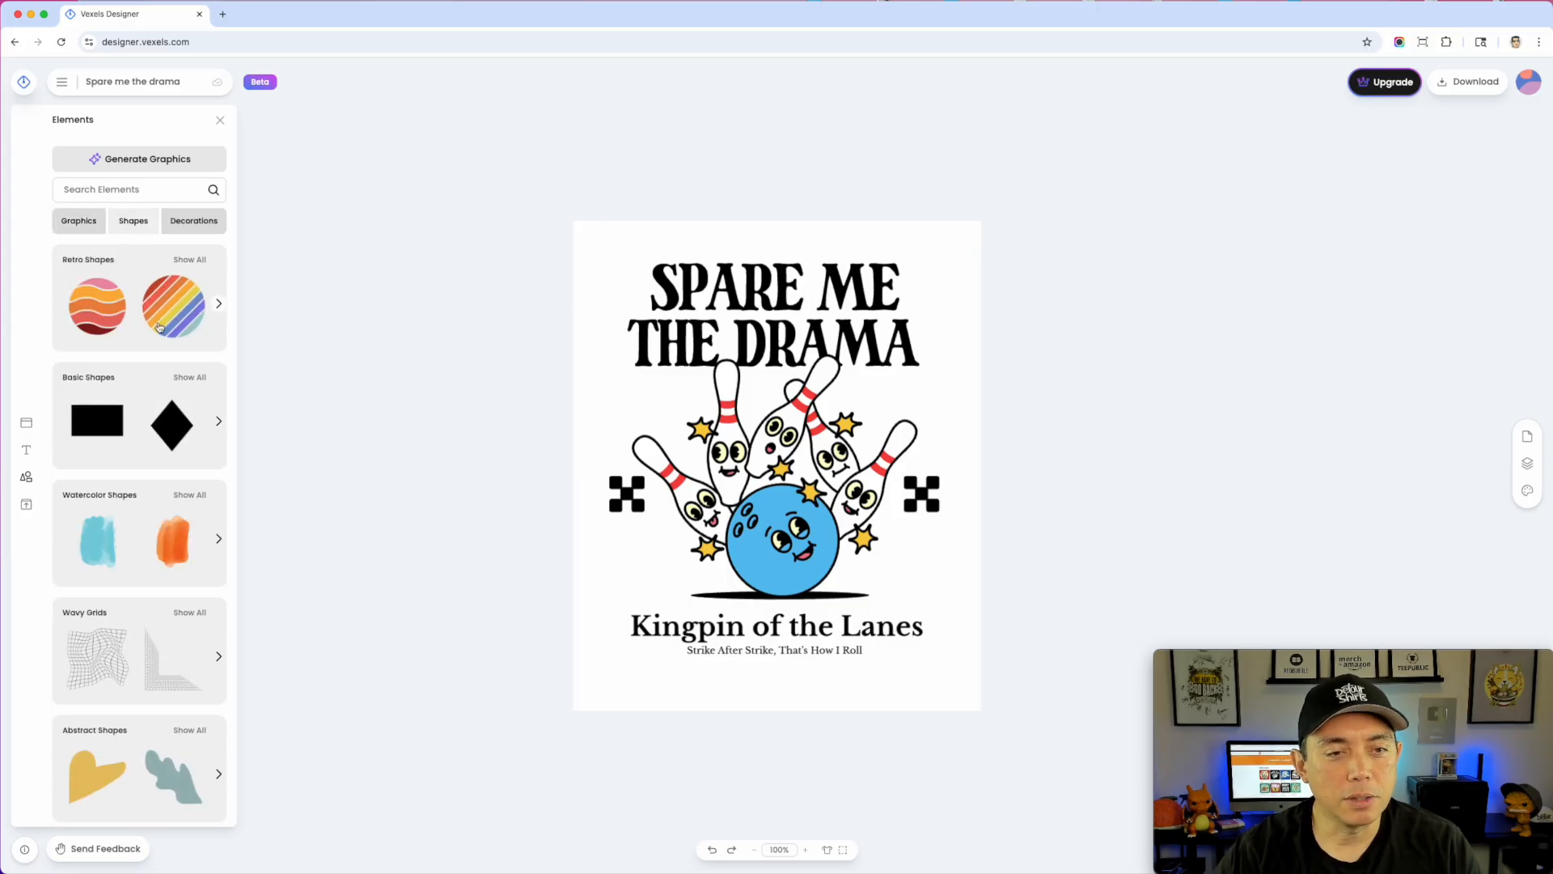
pyautogui.scroll(-10, 113, 542)
pyautogui.scroll(9, 113, 549)
pyautogui.click(194, 221)
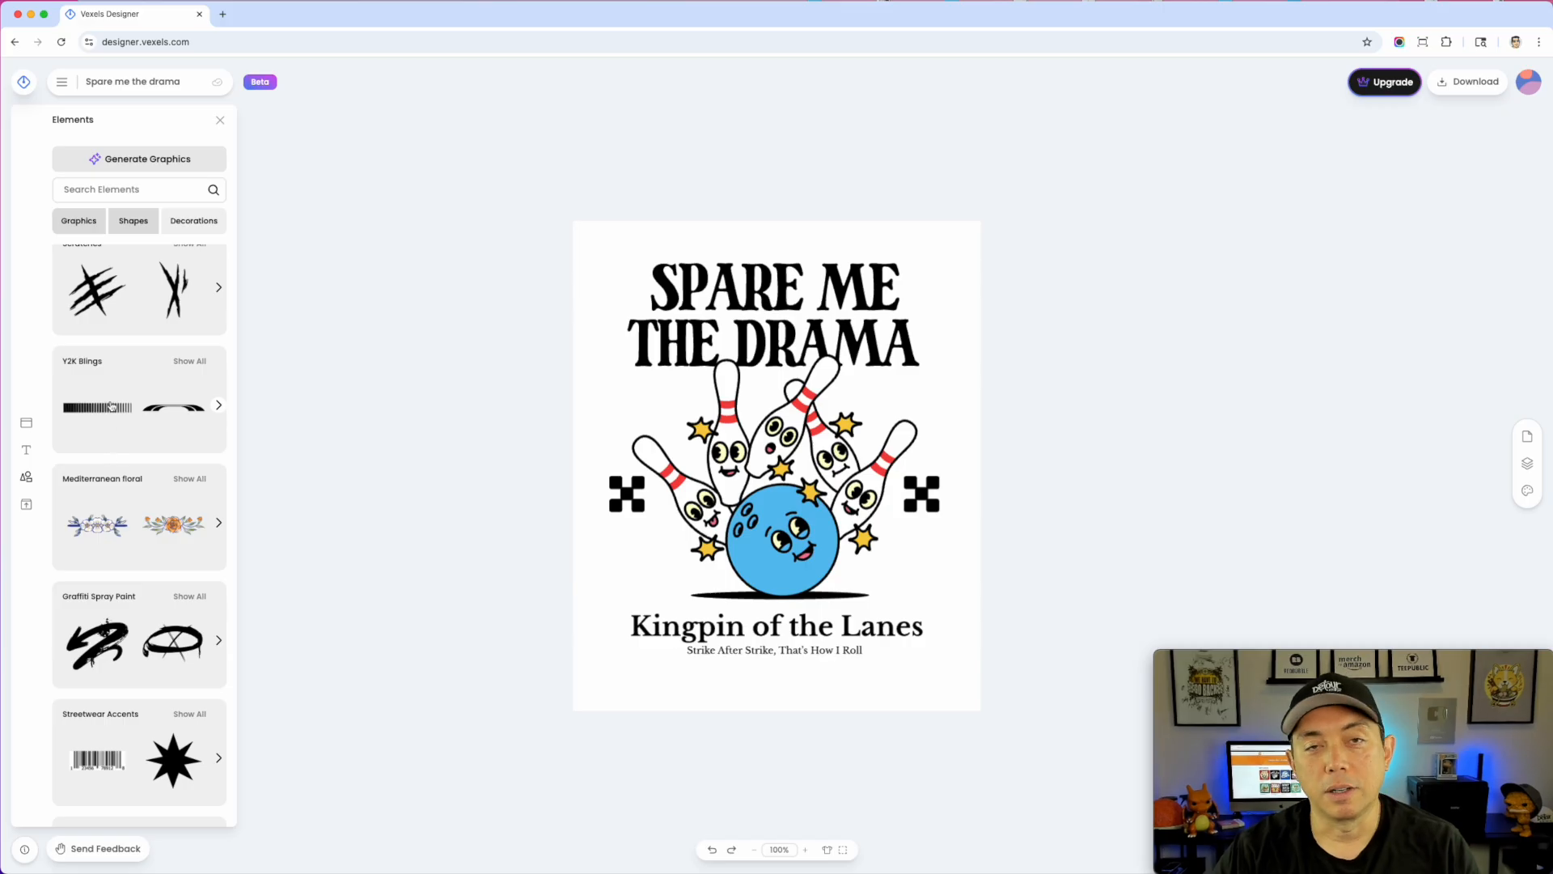
pyautogui.click(26, 504)
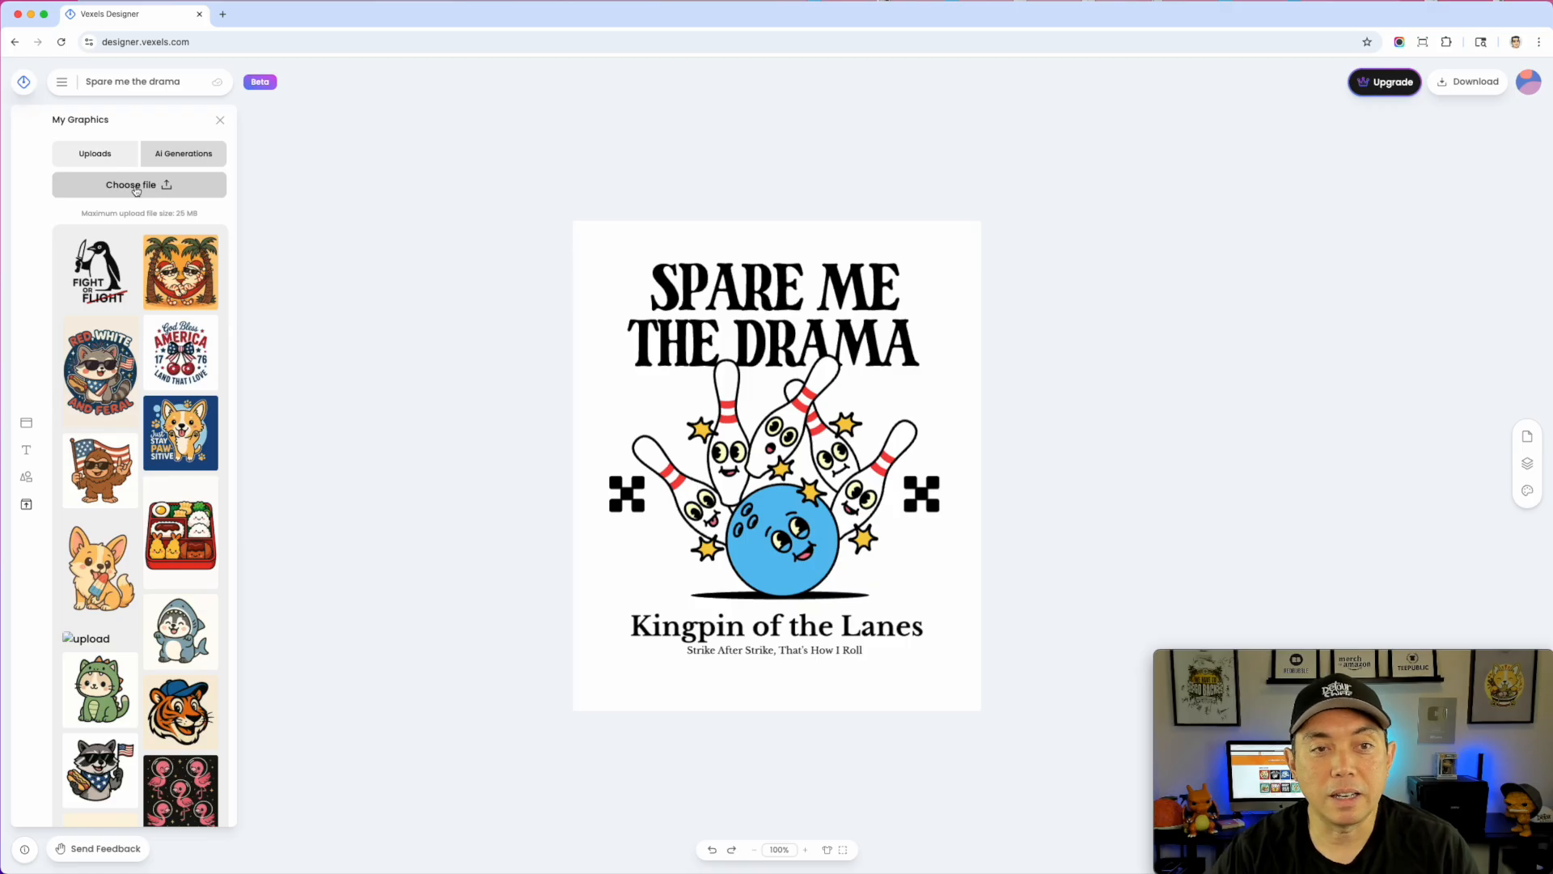
pyautogui.click(179, 156)
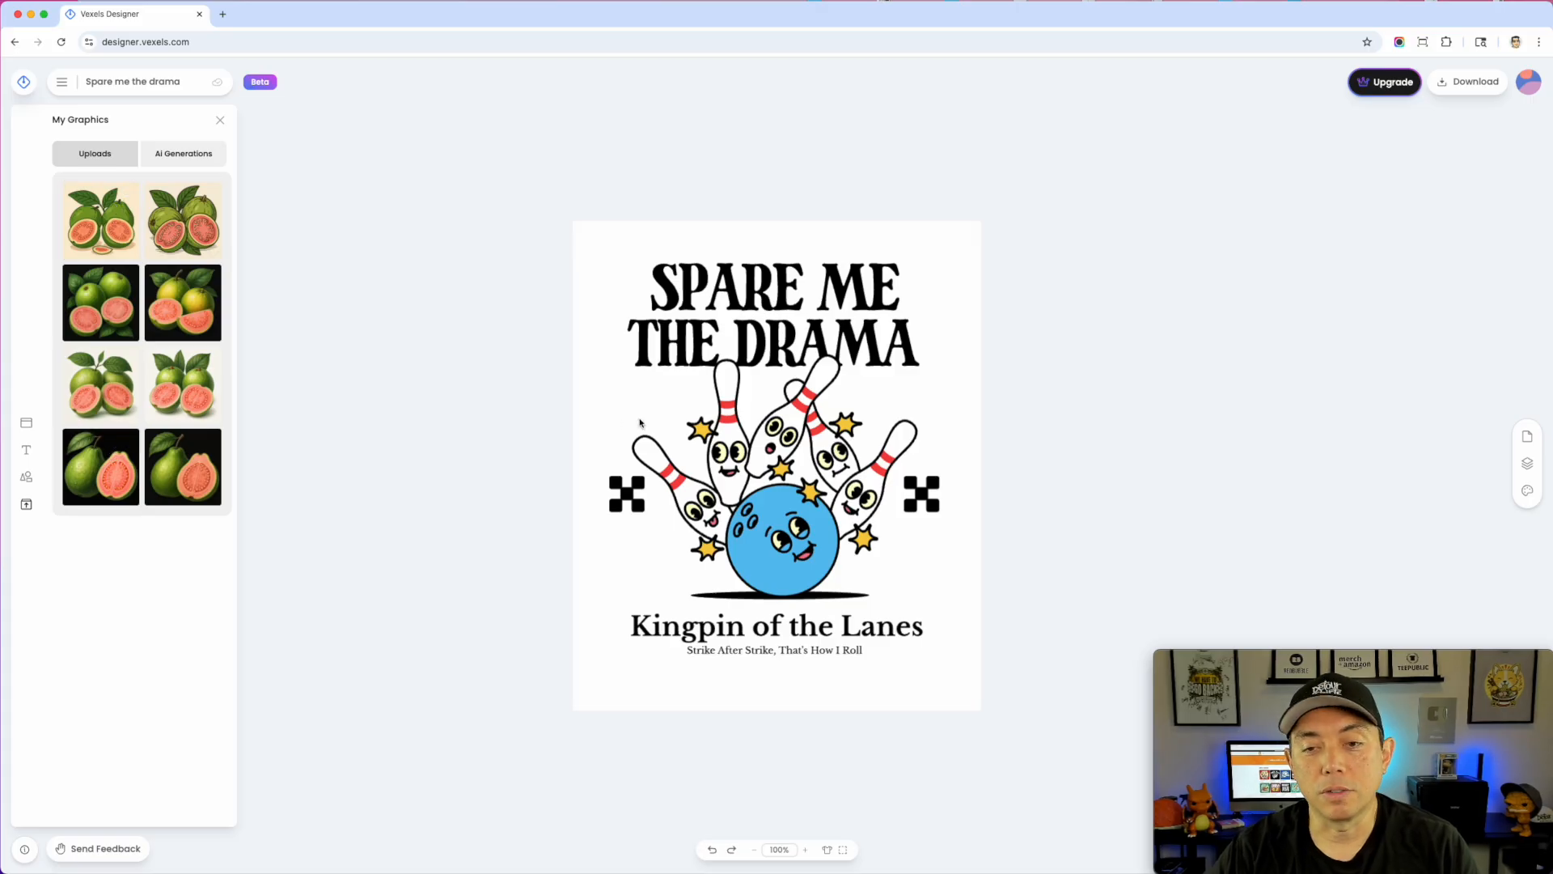
# - Delete the bowling illustration and place the saved AI-generated guavas with the light background in its spot
pyautogui.click(770, 451)
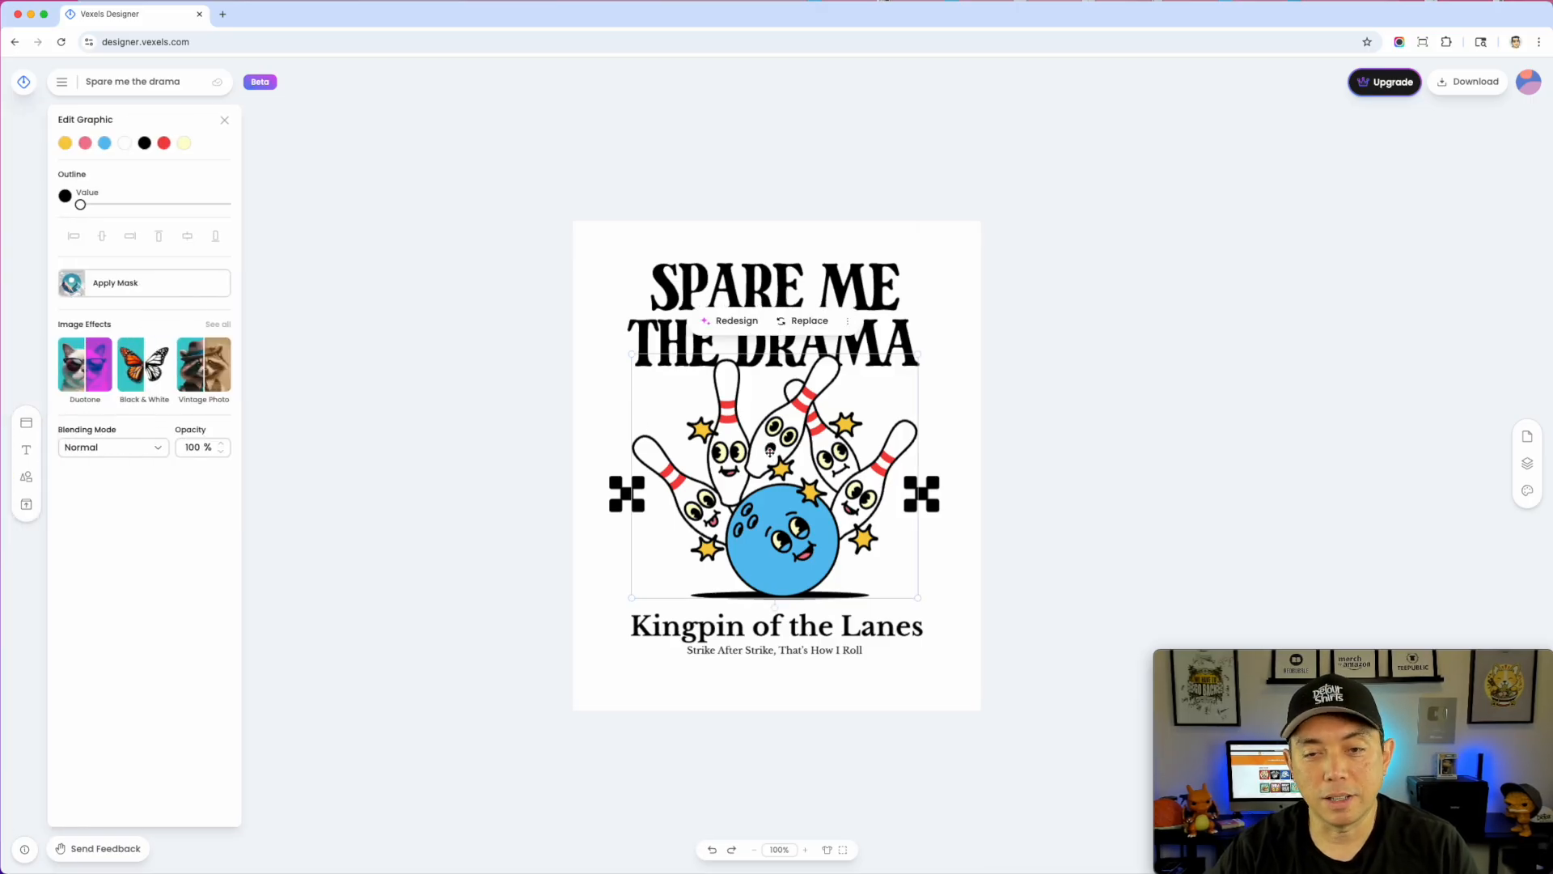
pyautogui.press('Delete')
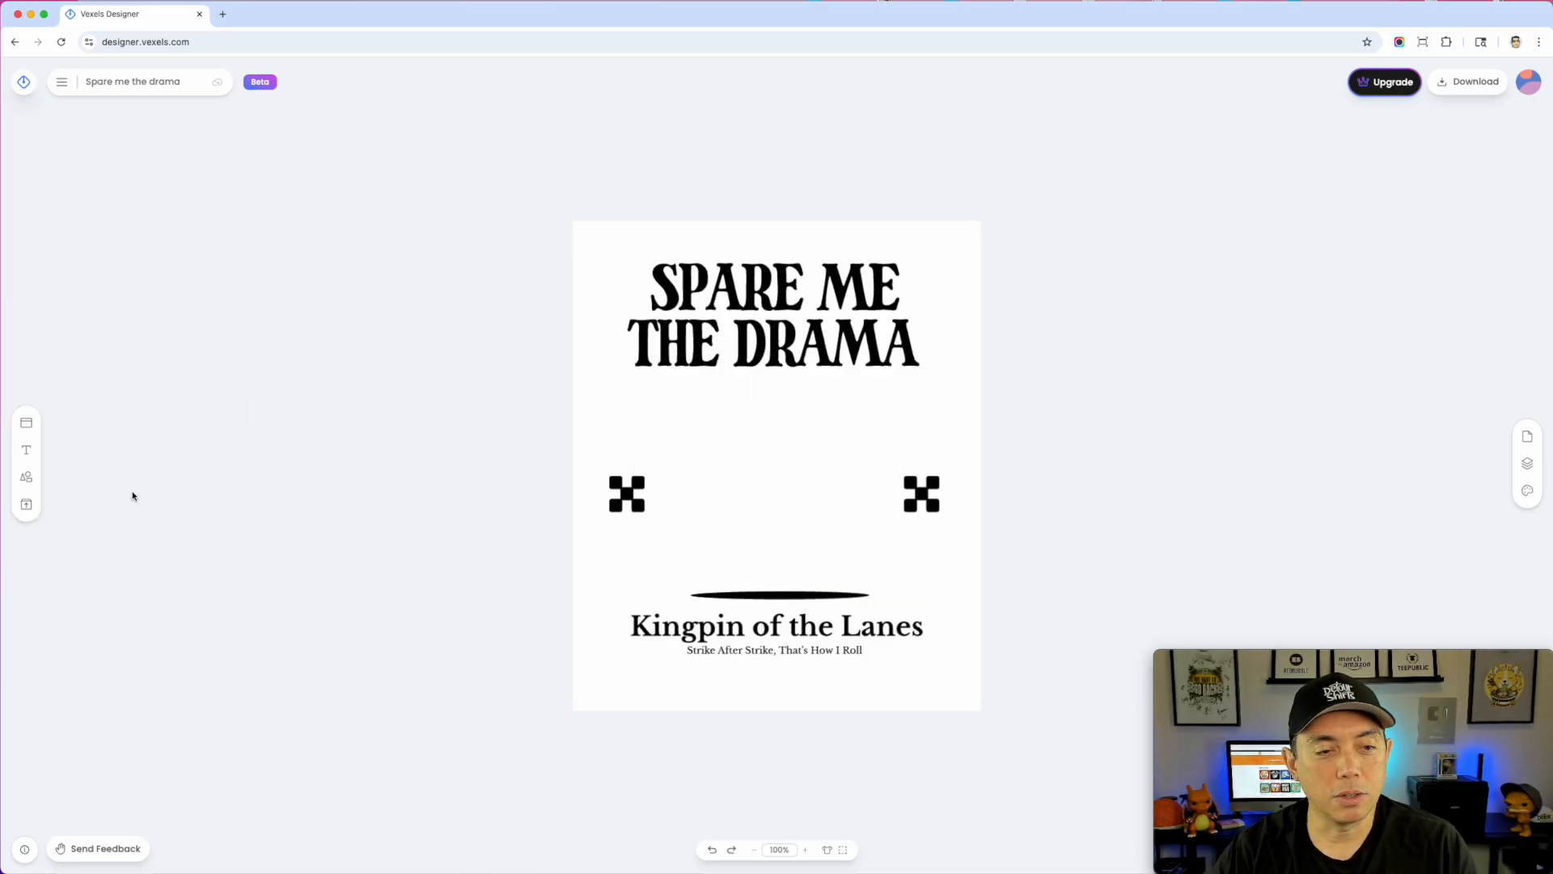
pyautogui.click(26, 504)
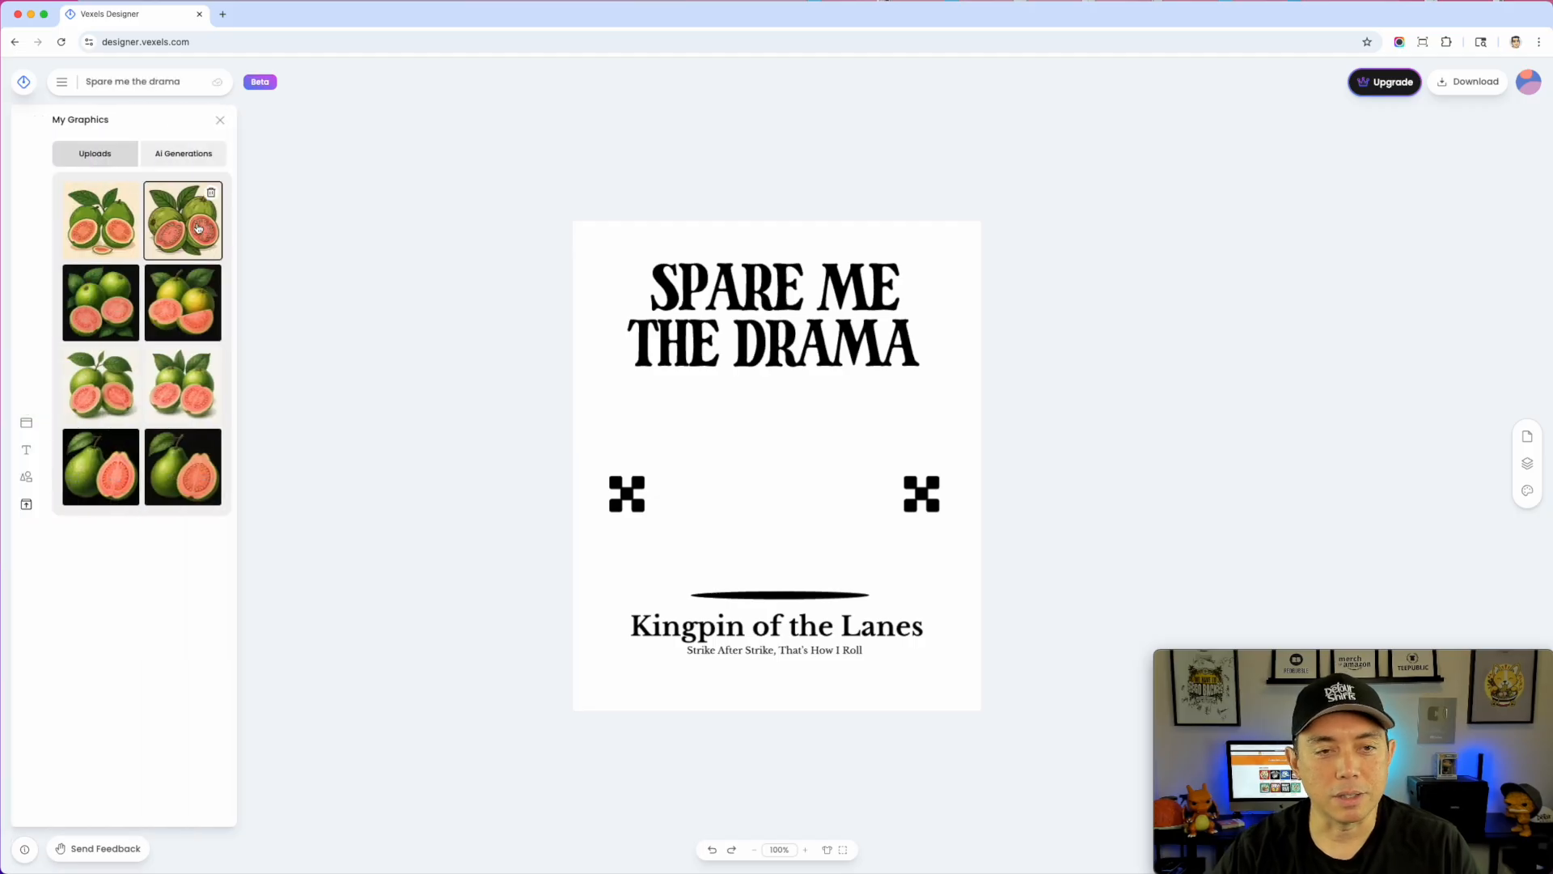
pyautogui.click(176, 396)
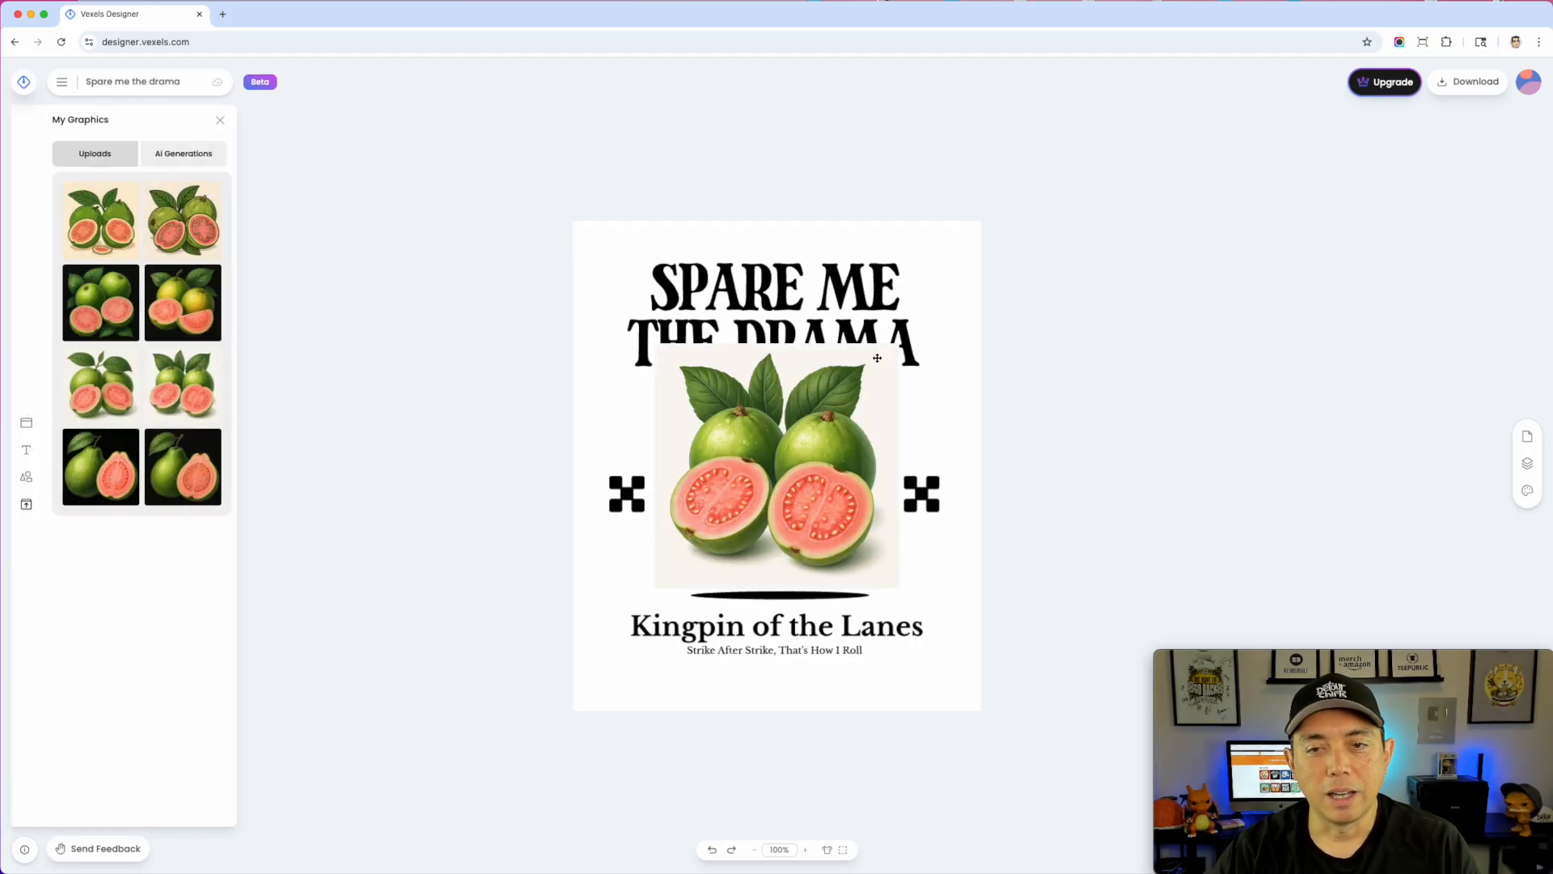
pyautogui.click(855, 433)
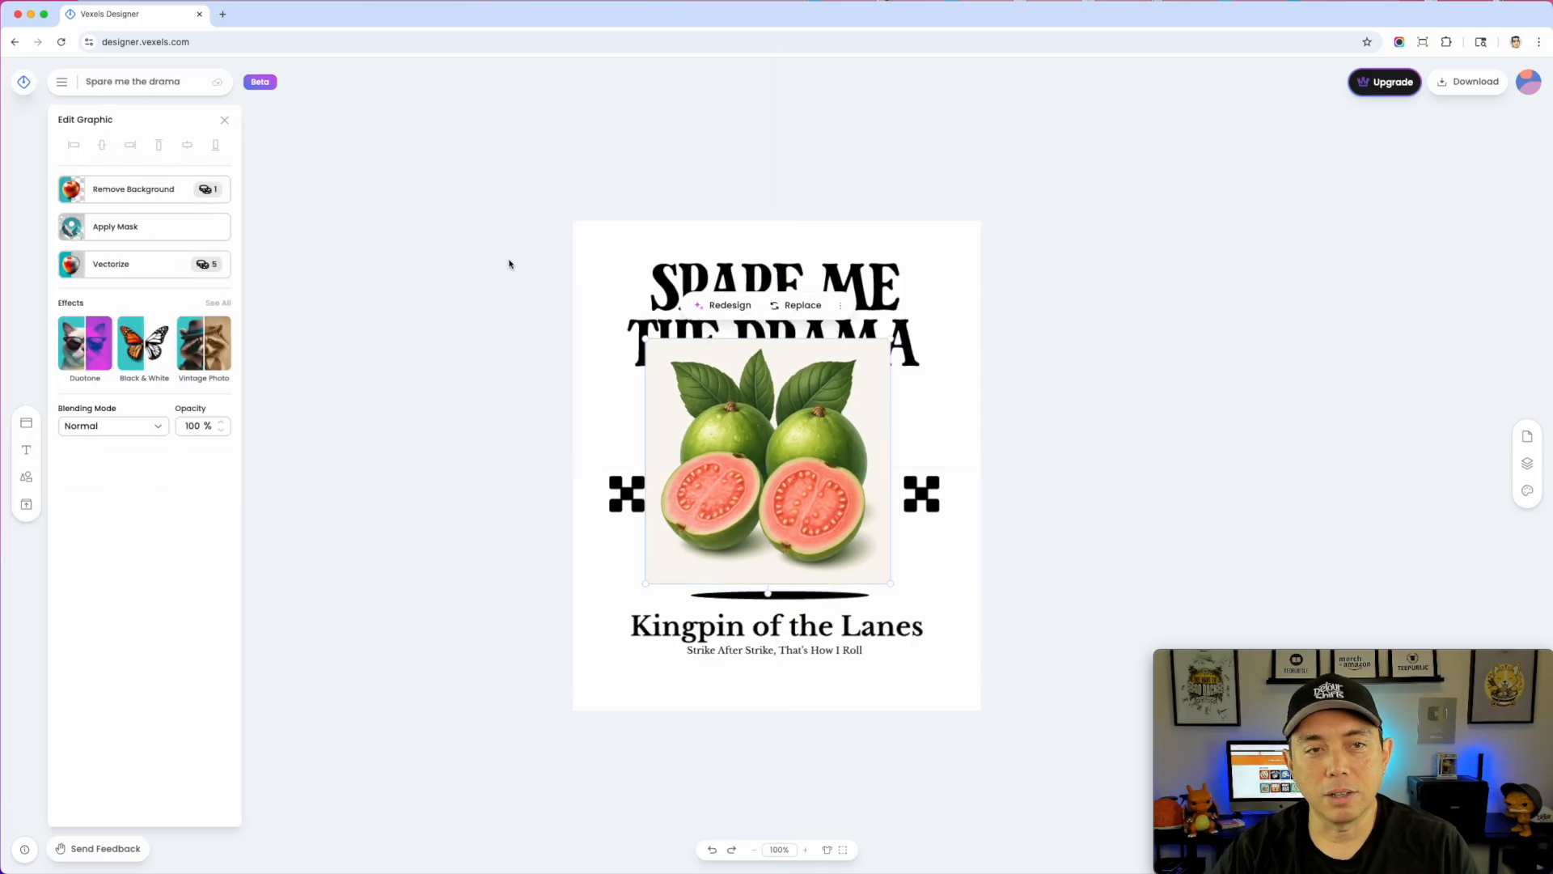
# - Remove the background from the guava image, then enlarge and center it between the headline and the tagline
pyautogui.click(164, 192)
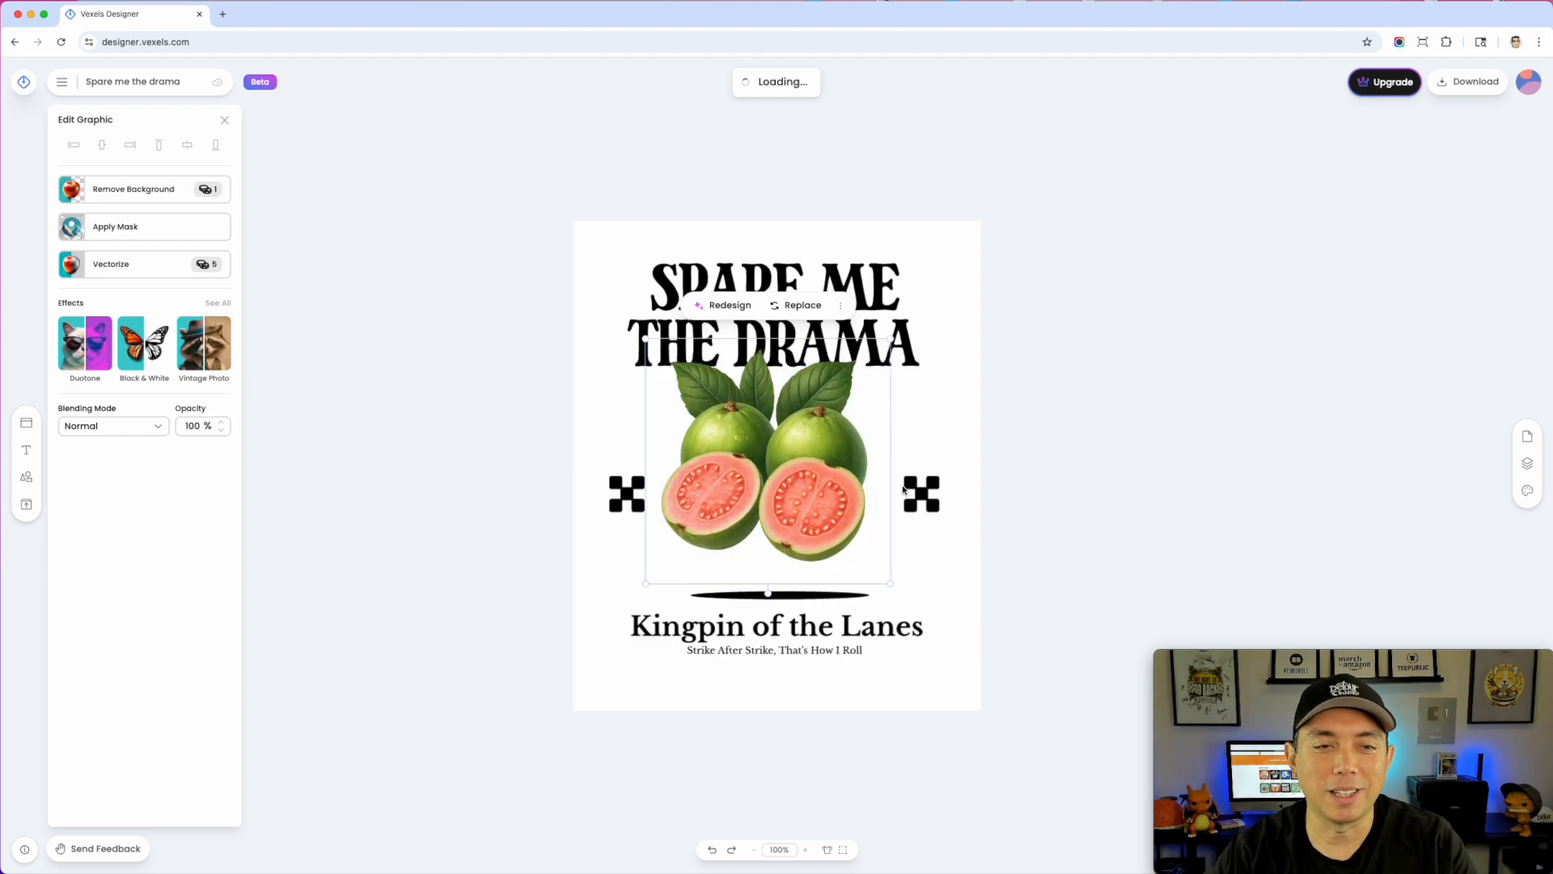
pyautogui.moveTo(905, 593); pyautogui.dragTo(940, 627)
pyautogui.moveTo(815, 476); pyautogui.dragTo(818, 478)
pyautogui.click(1085, 406)
pyautogui.click(851, 463)
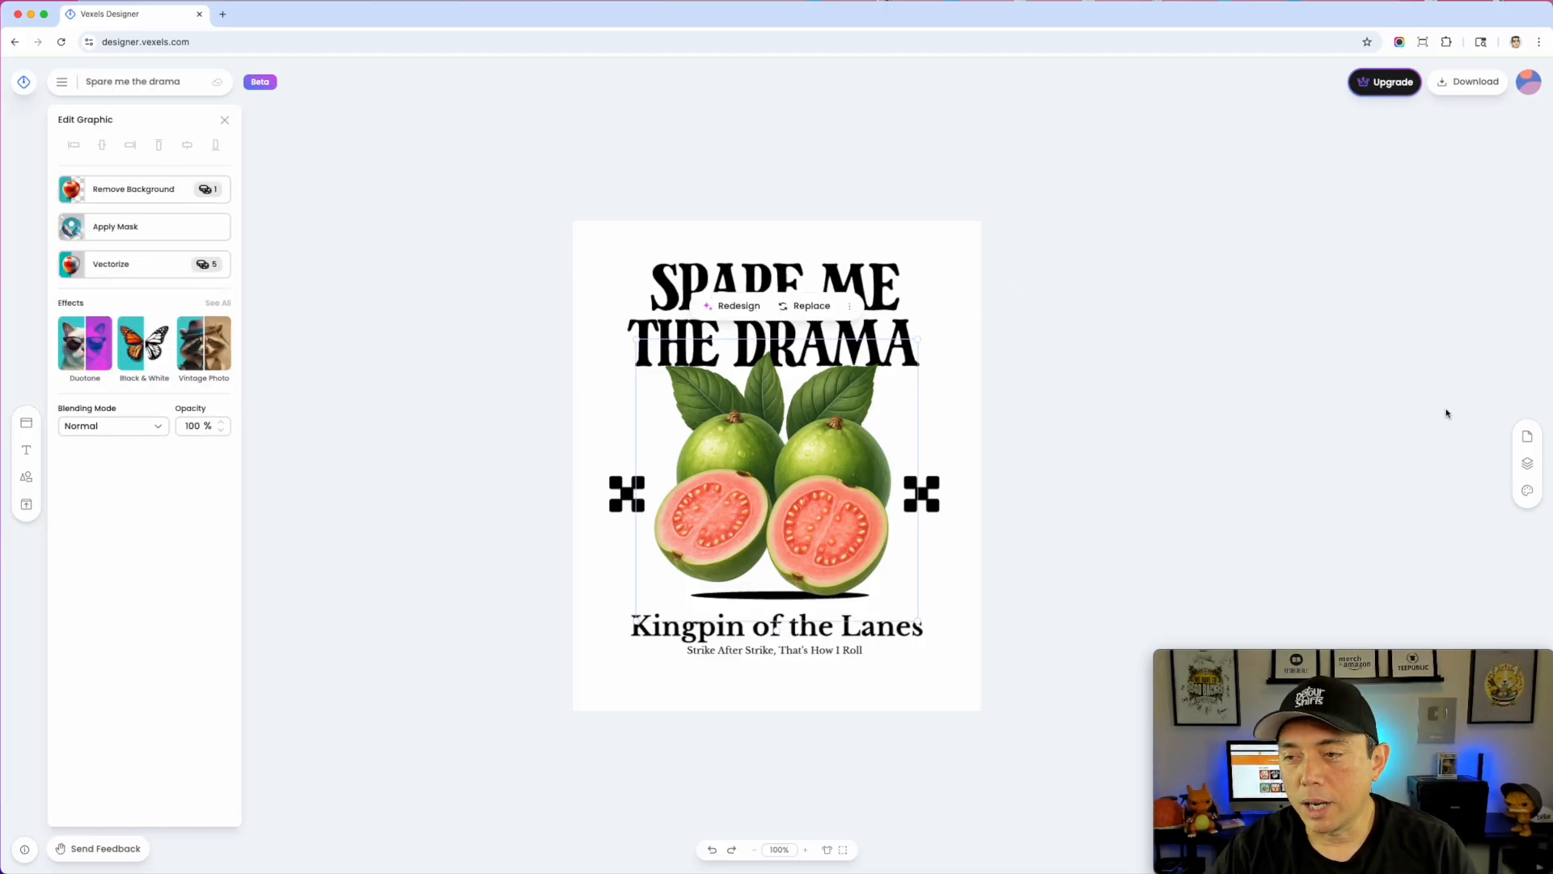
# - Review the artboard product options in the design settings, from T-Shirts through PopSocket, keeping T-Shirts selected
pyautogui.click(1528, 436)
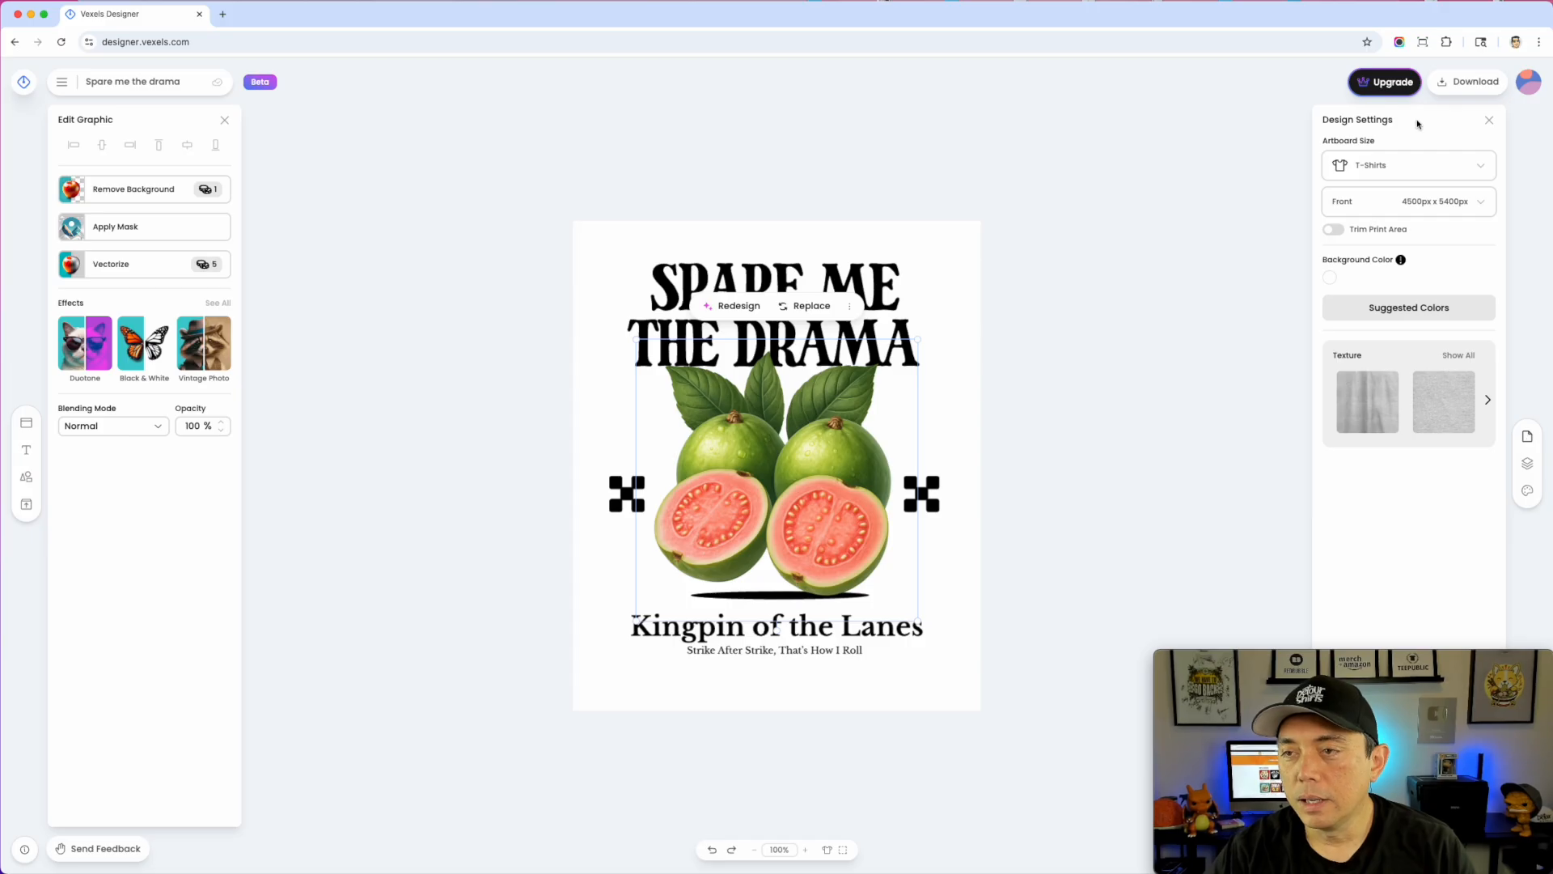
pyautogui.click(1493, 167)
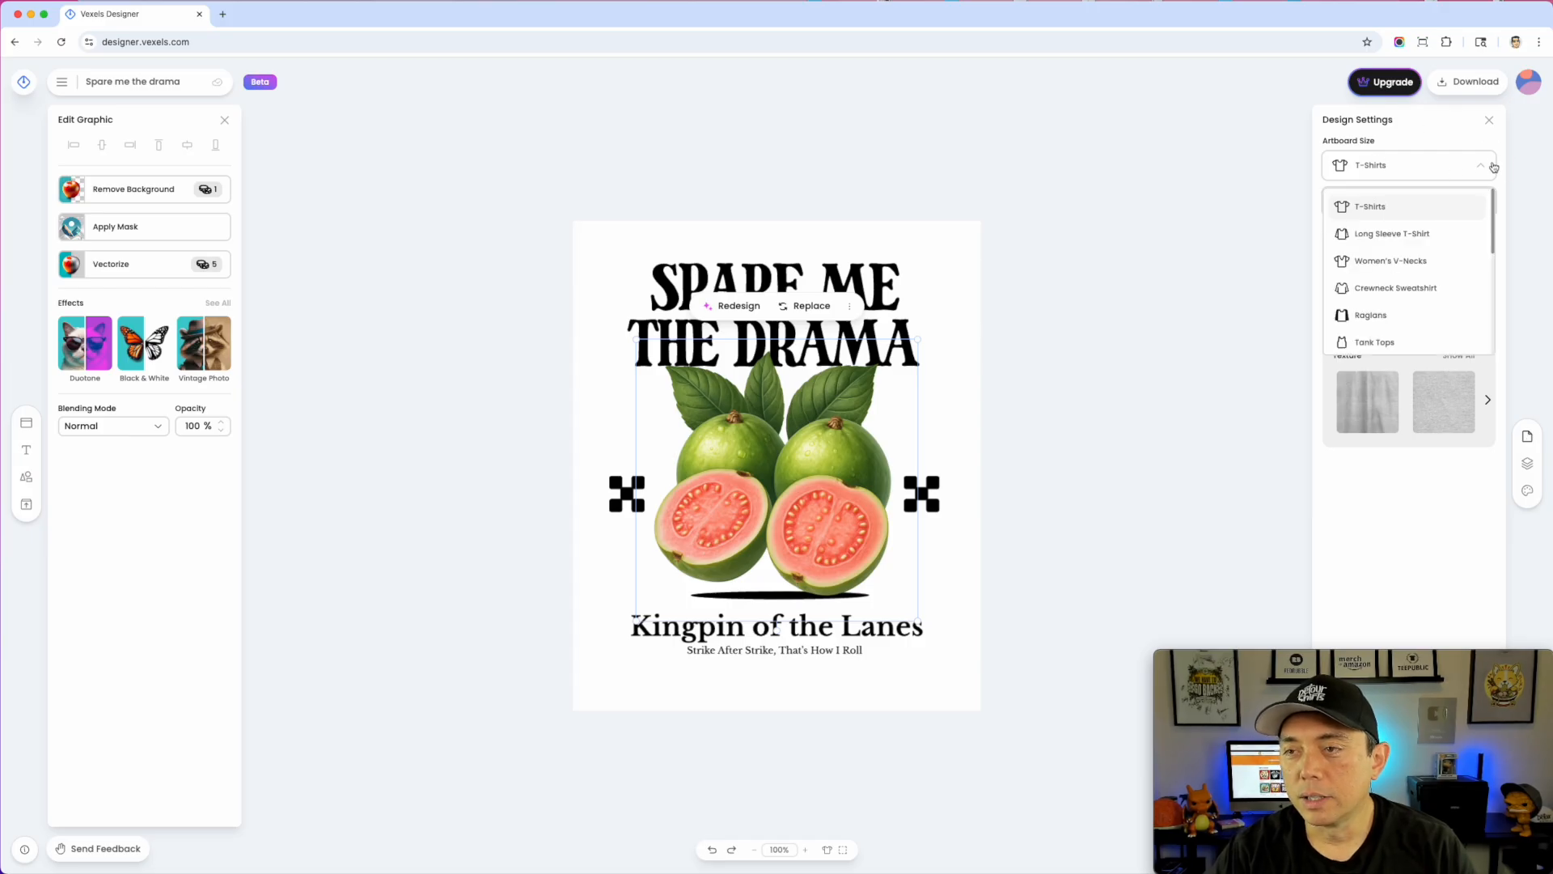
pyautogui.scroll(-5, 1429, 288)
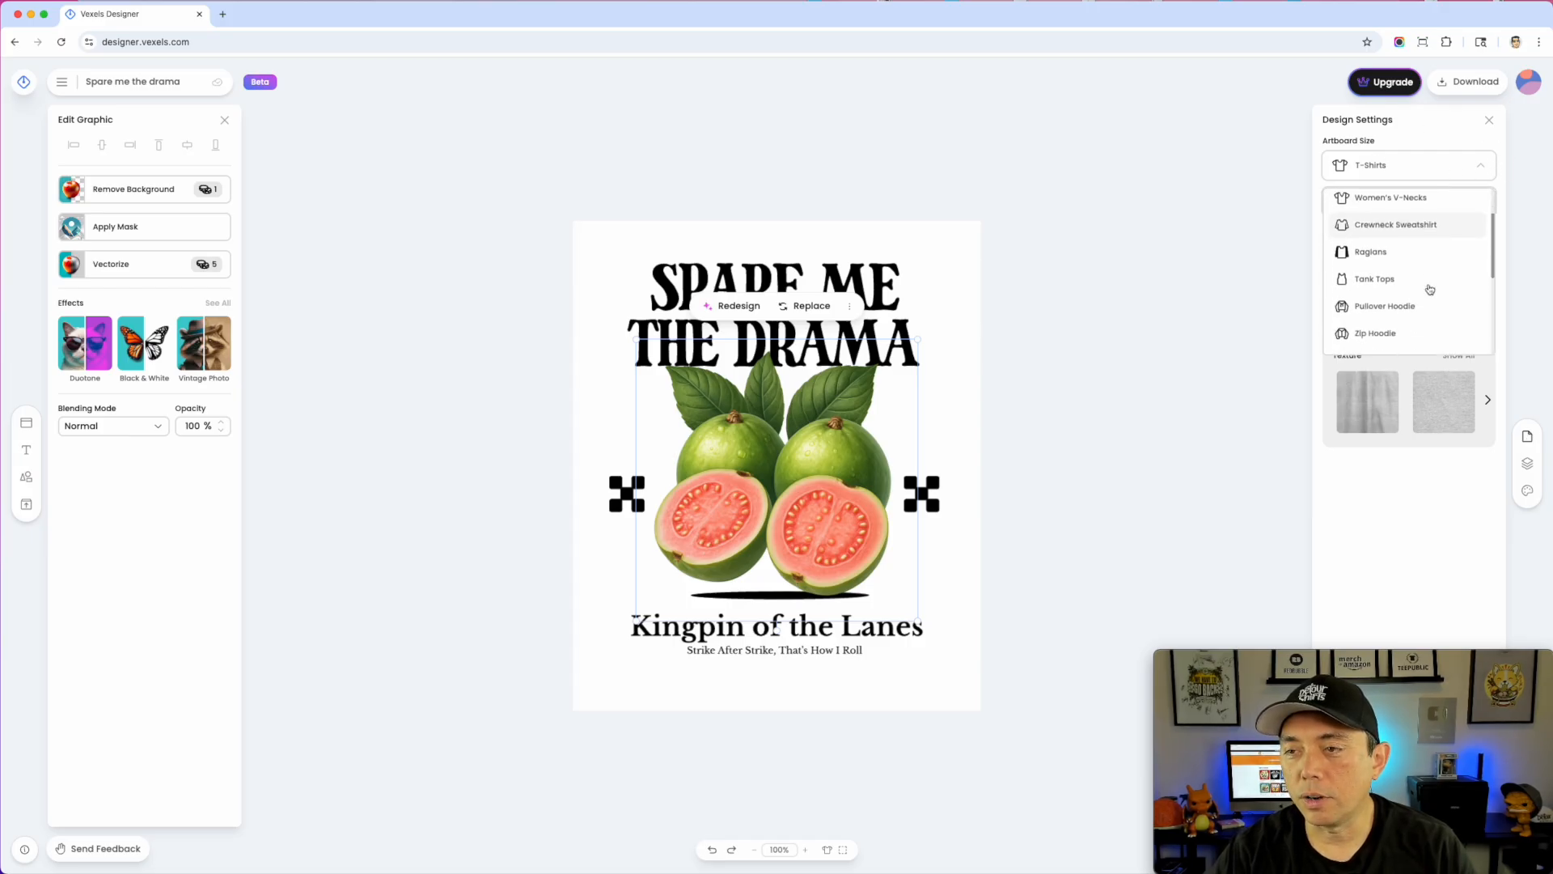
pyautogui.scroll(-1, 1428, 288)
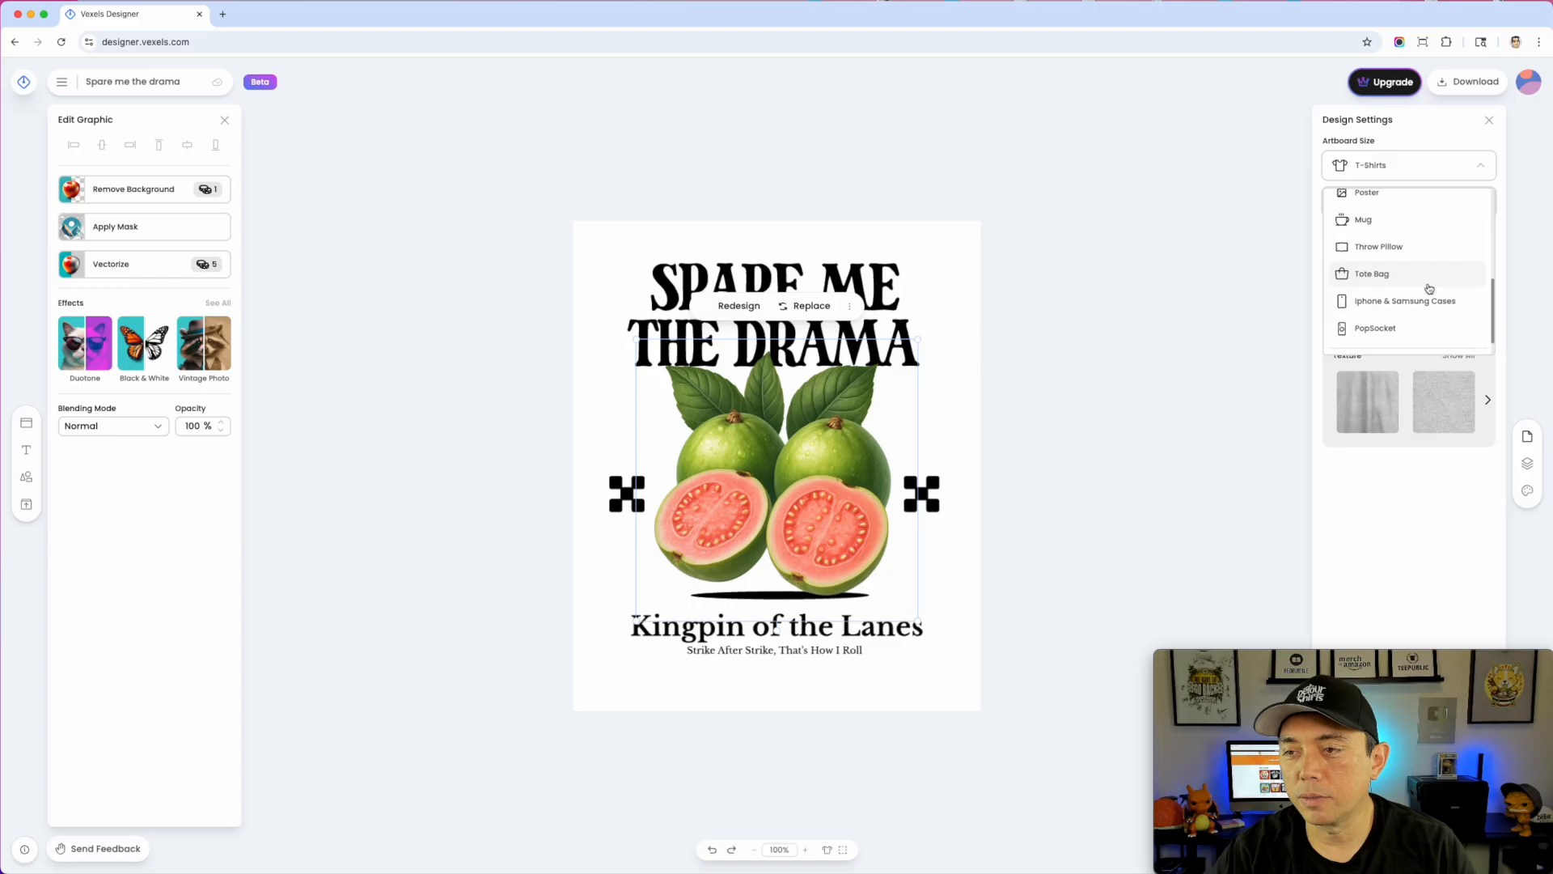
pyautogui.scroll(-1, 1429, 288)
pyautogui.scroll(7, 1407, 264)
pyautogui.click(1439, 139)
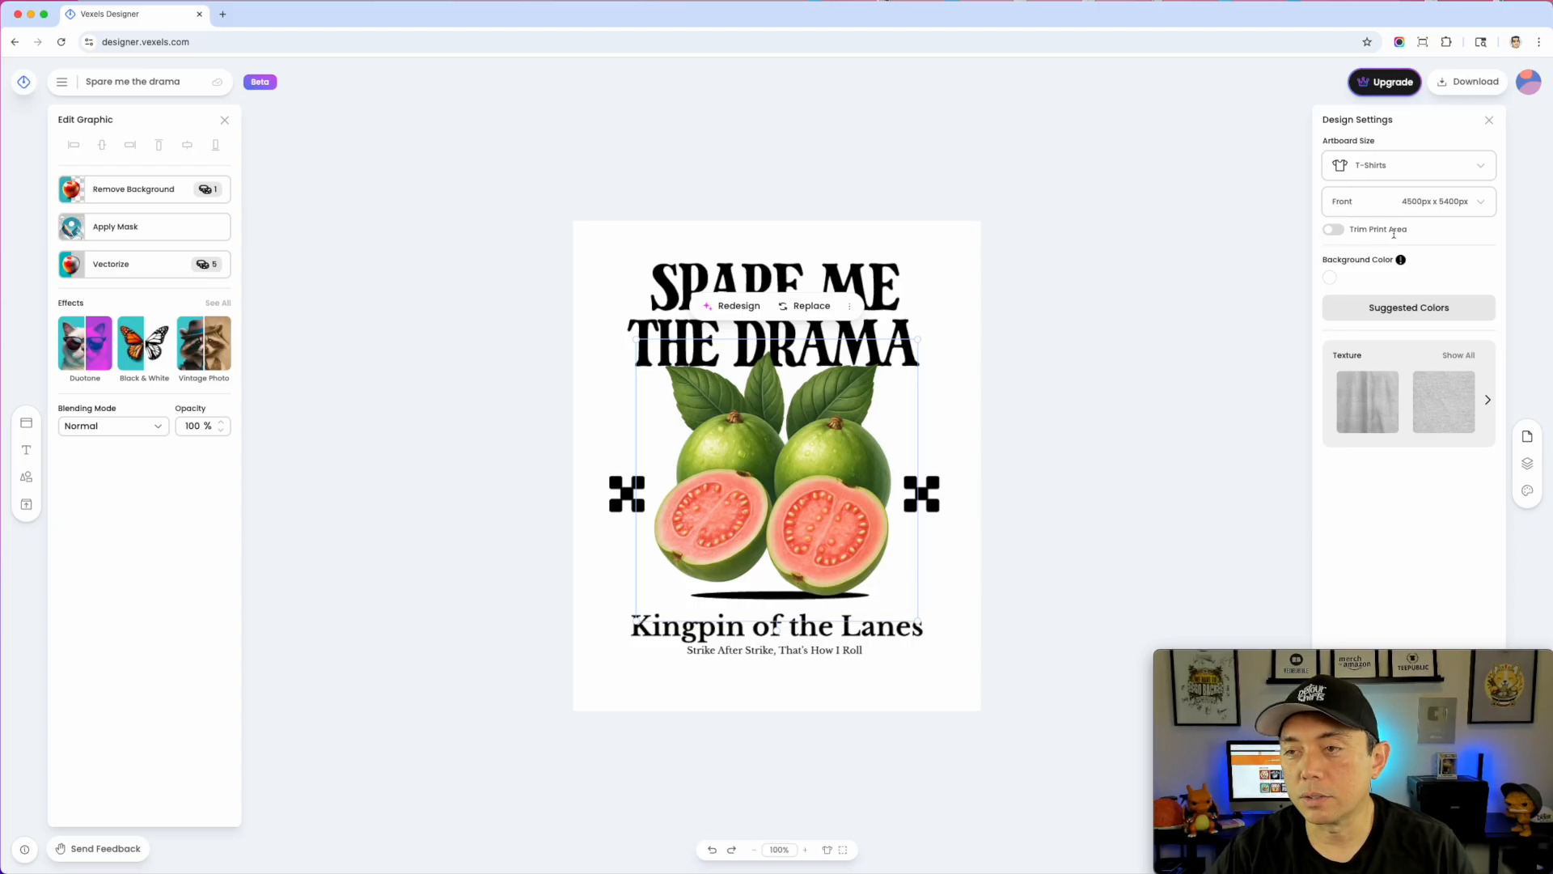
# - Try light pink, mint, amber, light blue and black as the artboard's background color, and restore white ffffff
pyautogui.click(1331, 279)
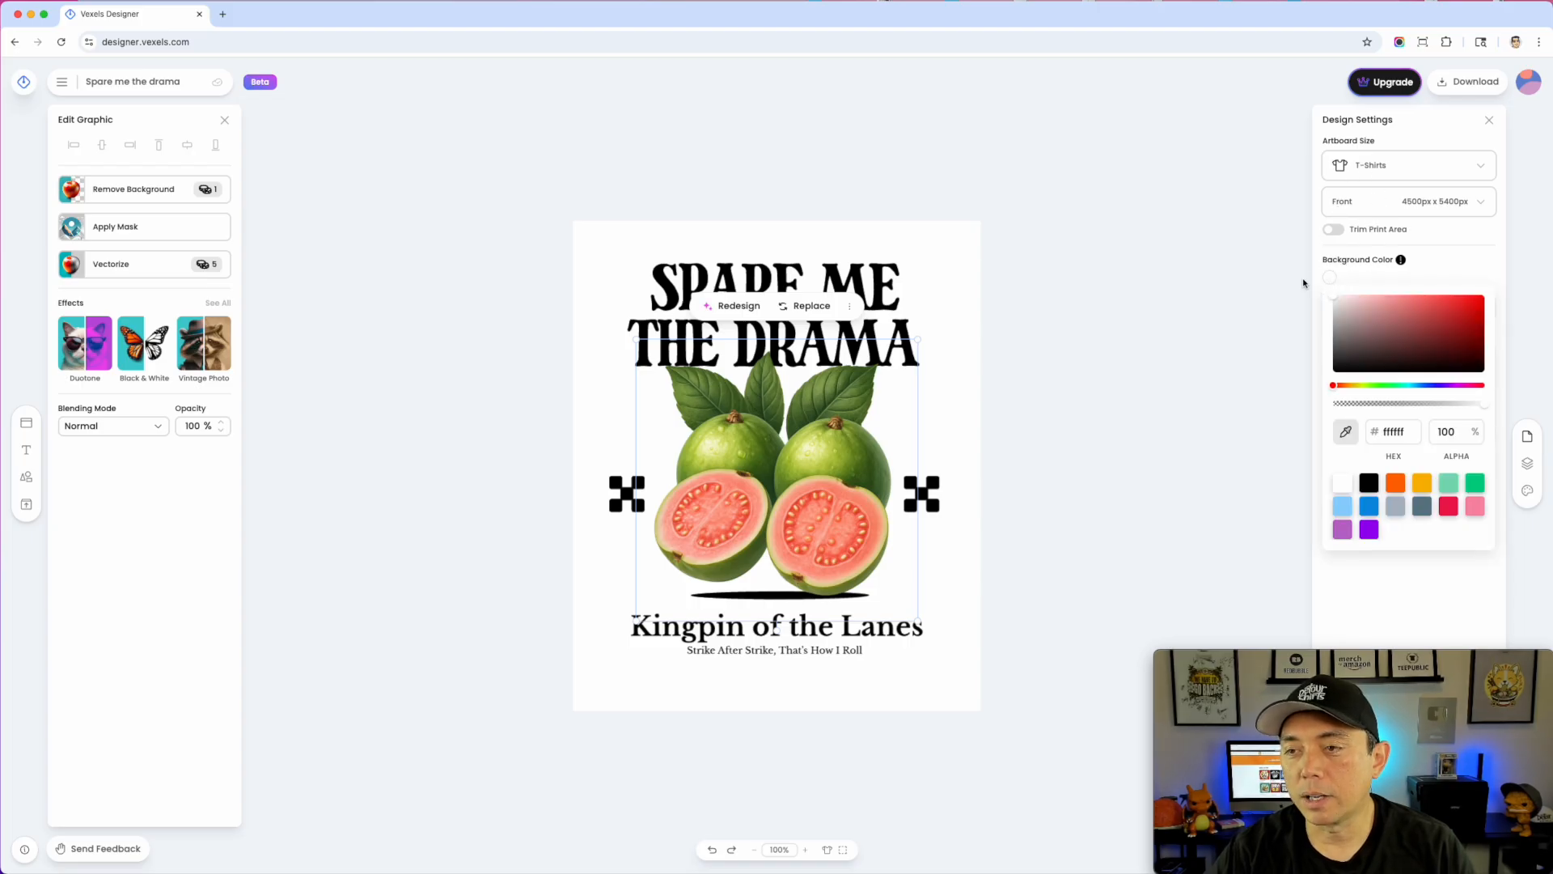
pyautogui.moveTo(1390, 316); pyautogui.dragTo(1359, 296)
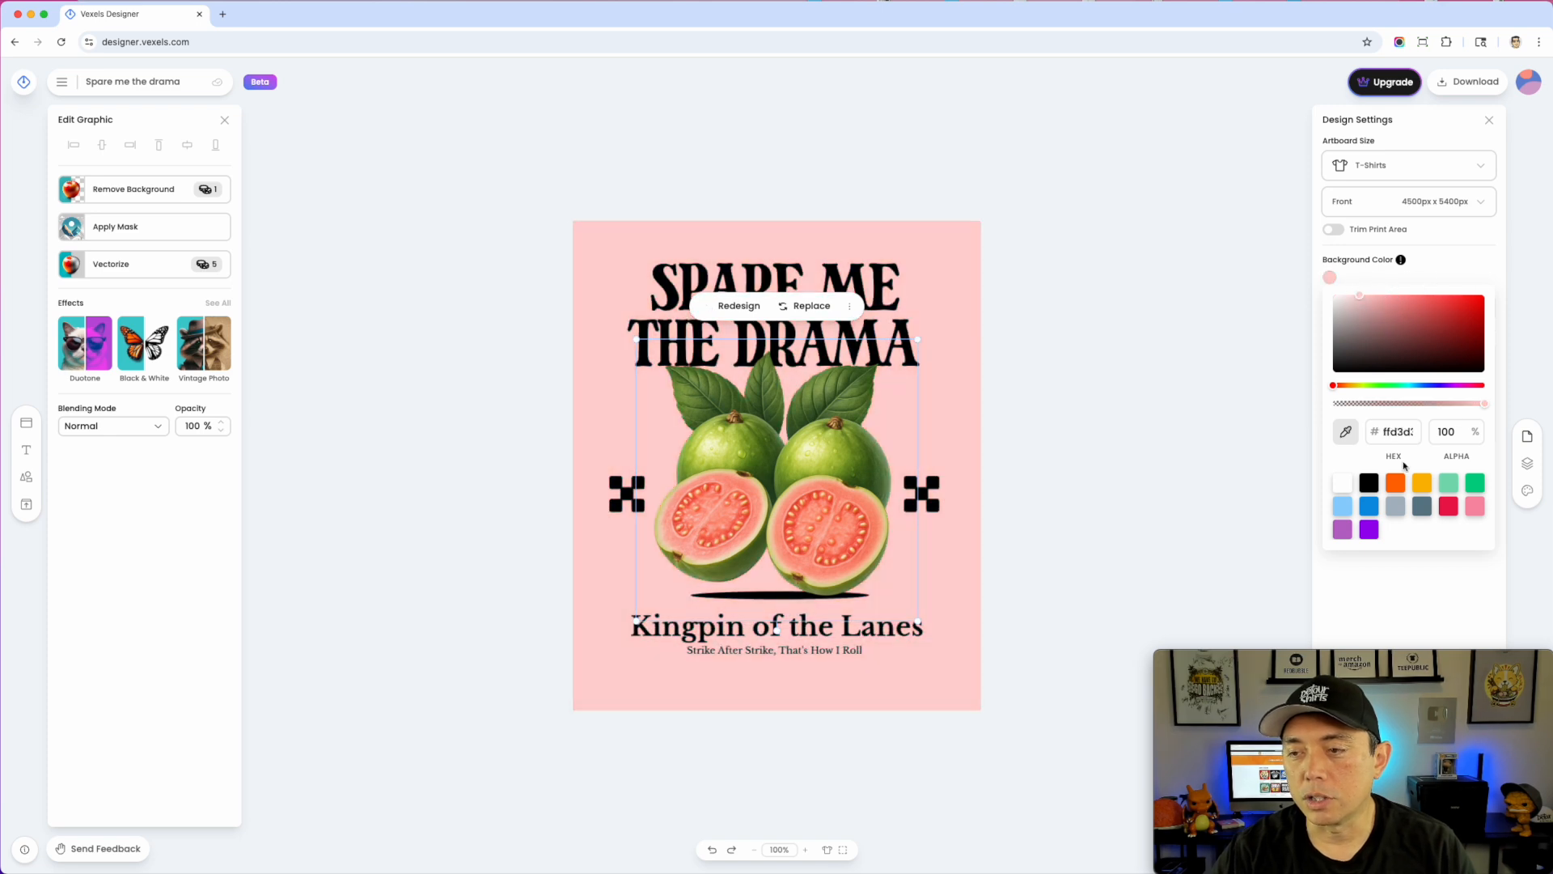
pyautogui.click(1450, 484)
pyautogui.click(1422, 484)
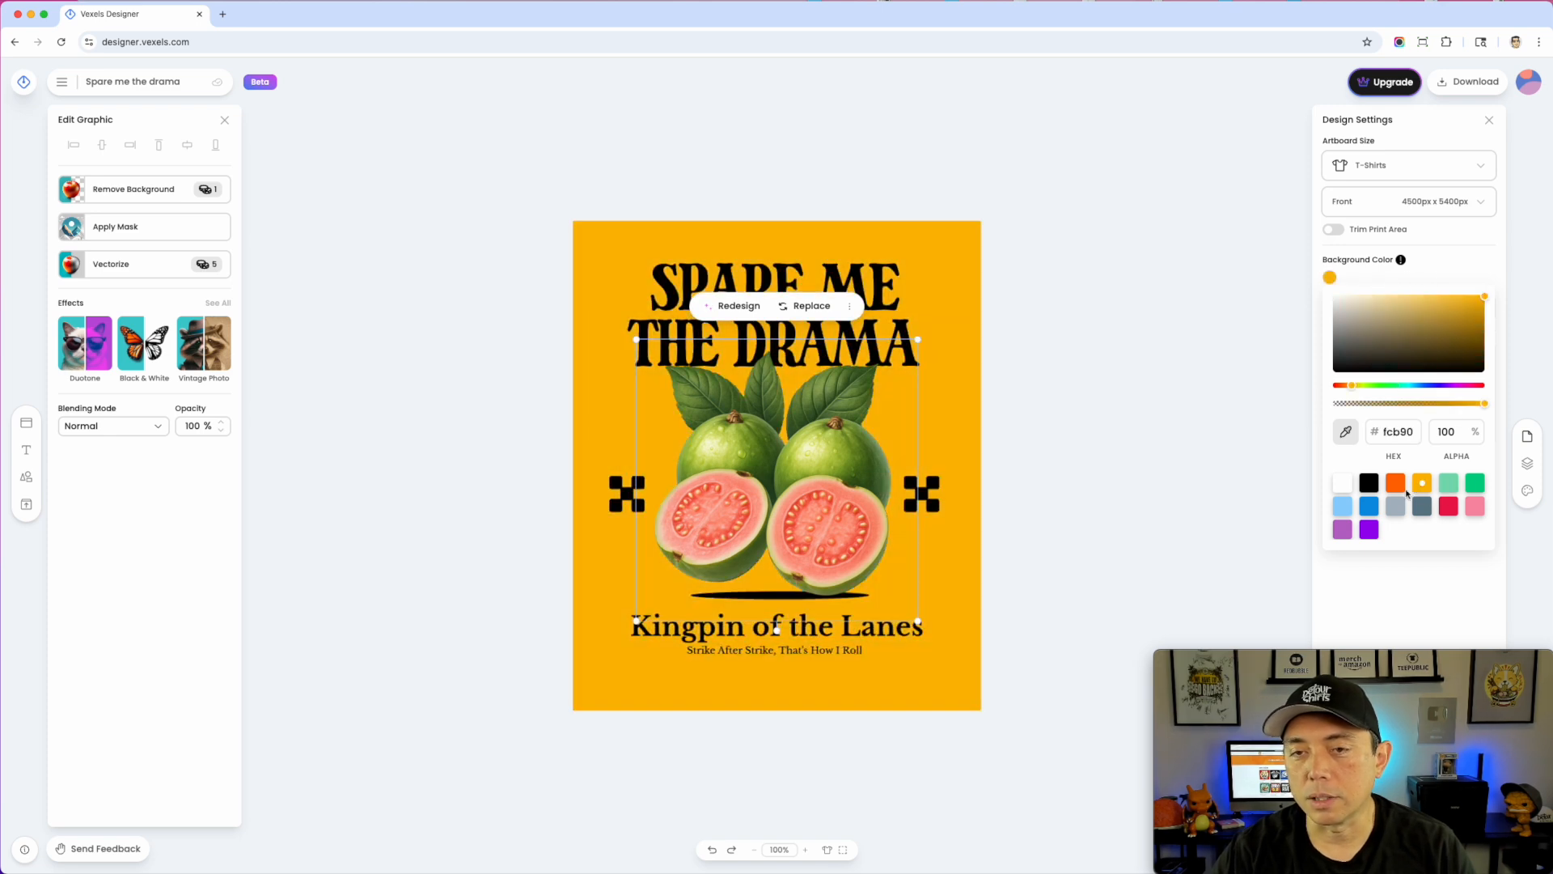
pyautogui.click(1343, 507)
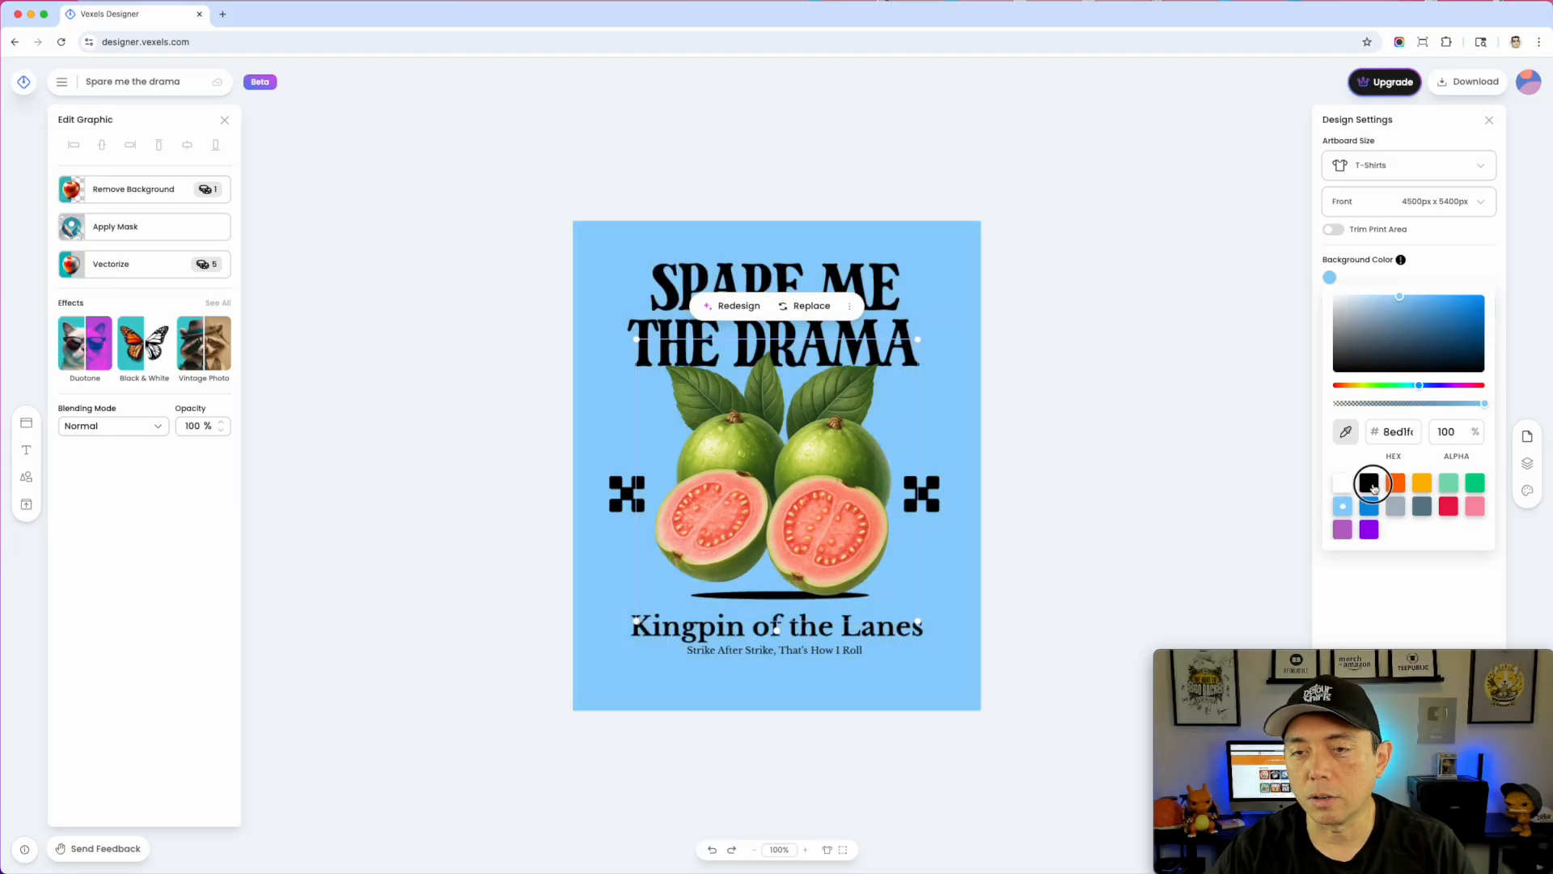
pyautogui.click(1368, 484)
pyautogui.click(1343, 485)
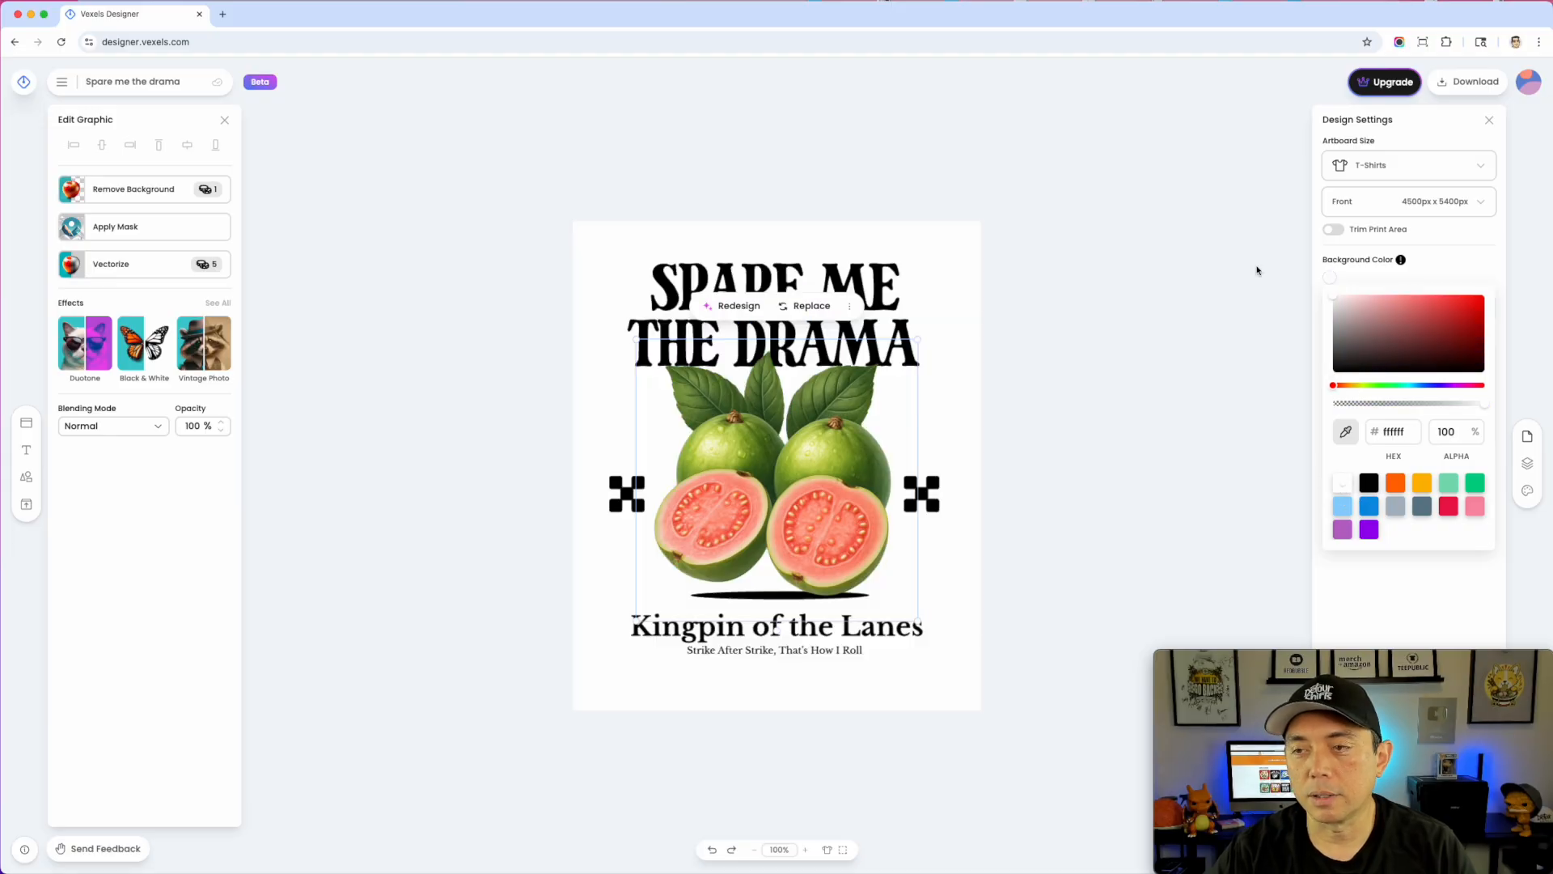
pyautogui.click(1456, 269)
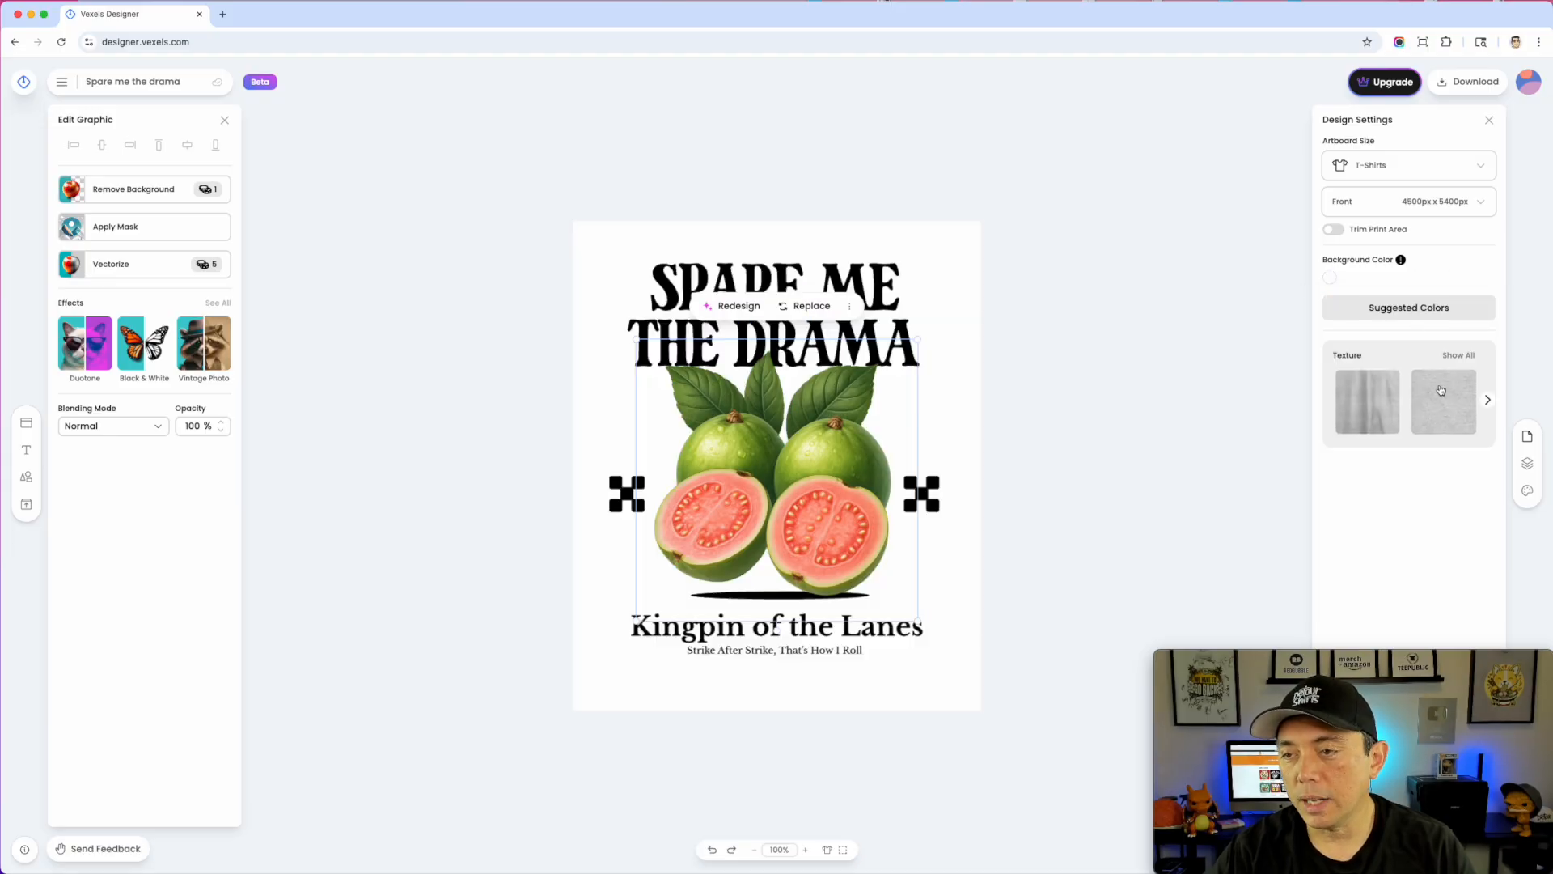
# - Examine the full set of background textures and the list of color palettes available for the design
pyautogui.click(1459, 355)
pyautogui.scroll(-2, 1424, 388)
pyautogui.scroll(-2, 1423, 397)
pyautogui.scroll(5, 1423, 398)
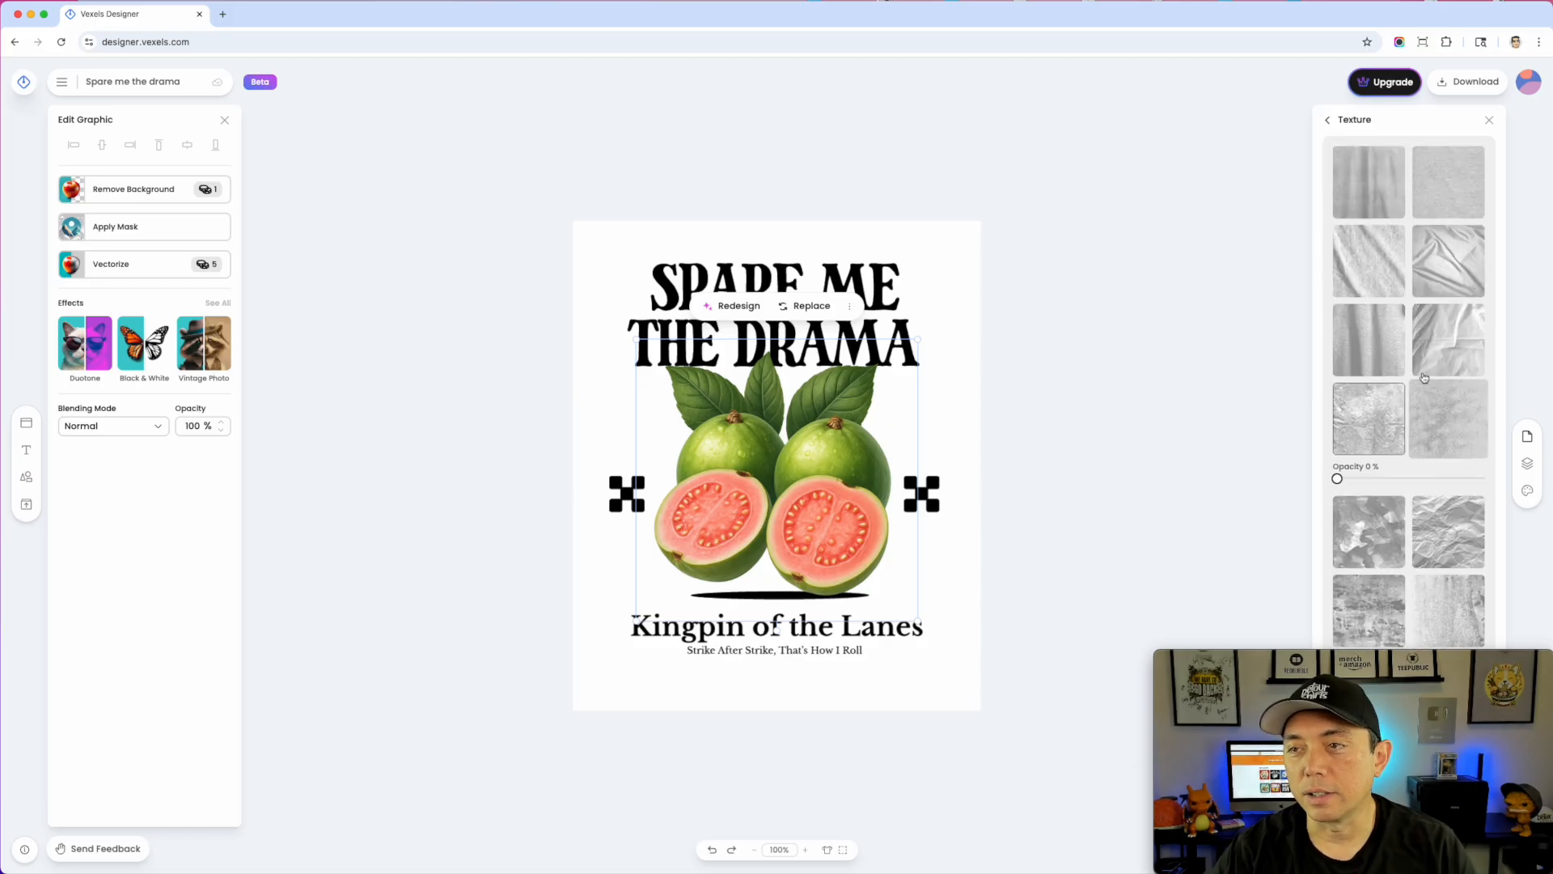
pyautogui.click(1328, 119)
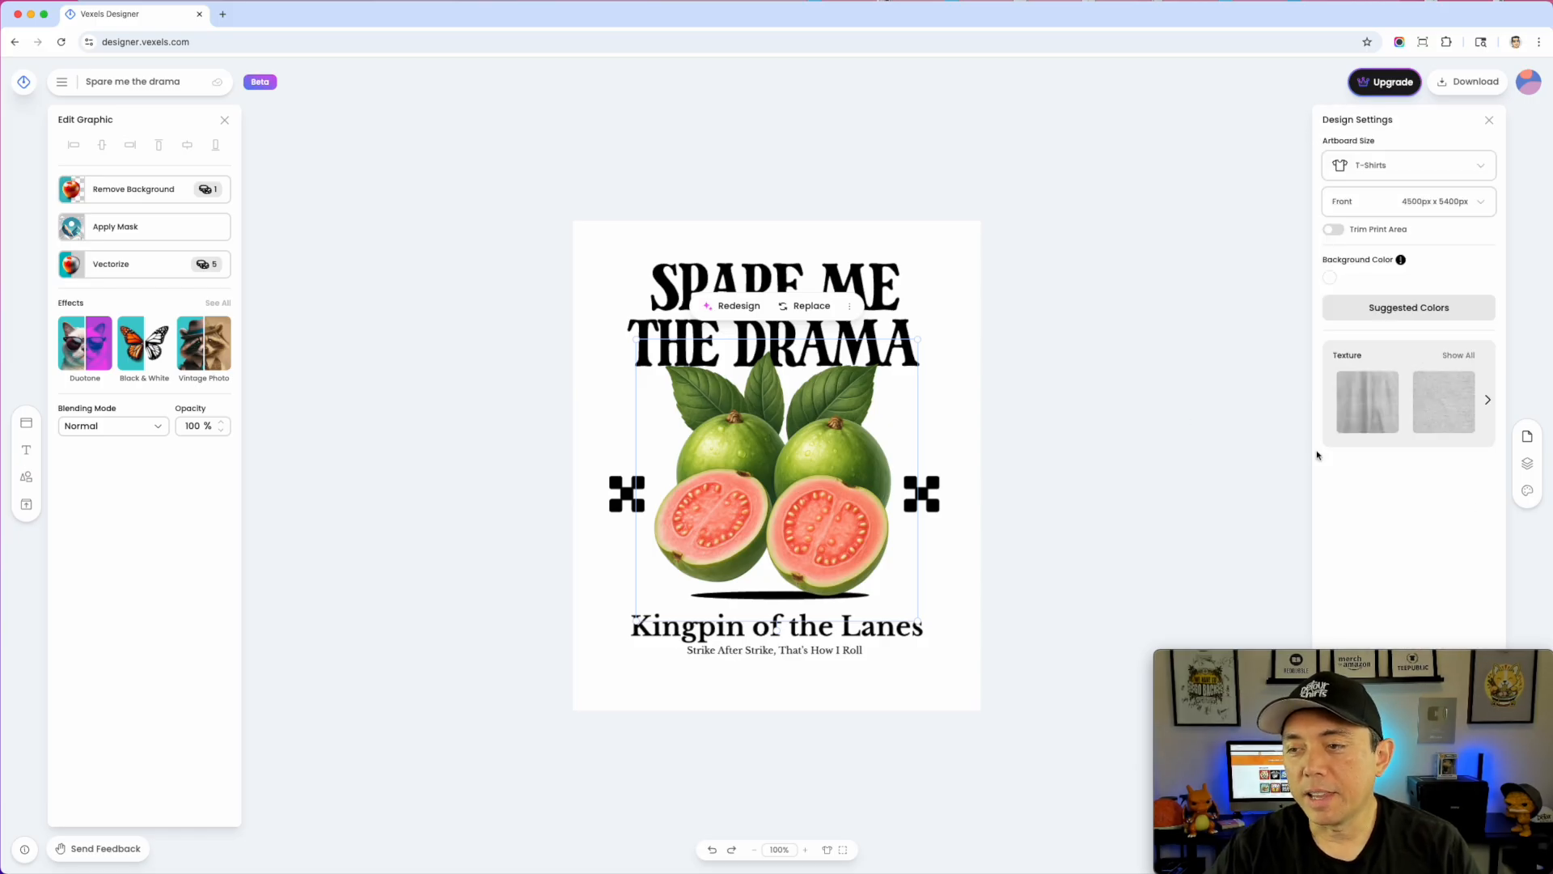
pyautogui.click(1527, 492)
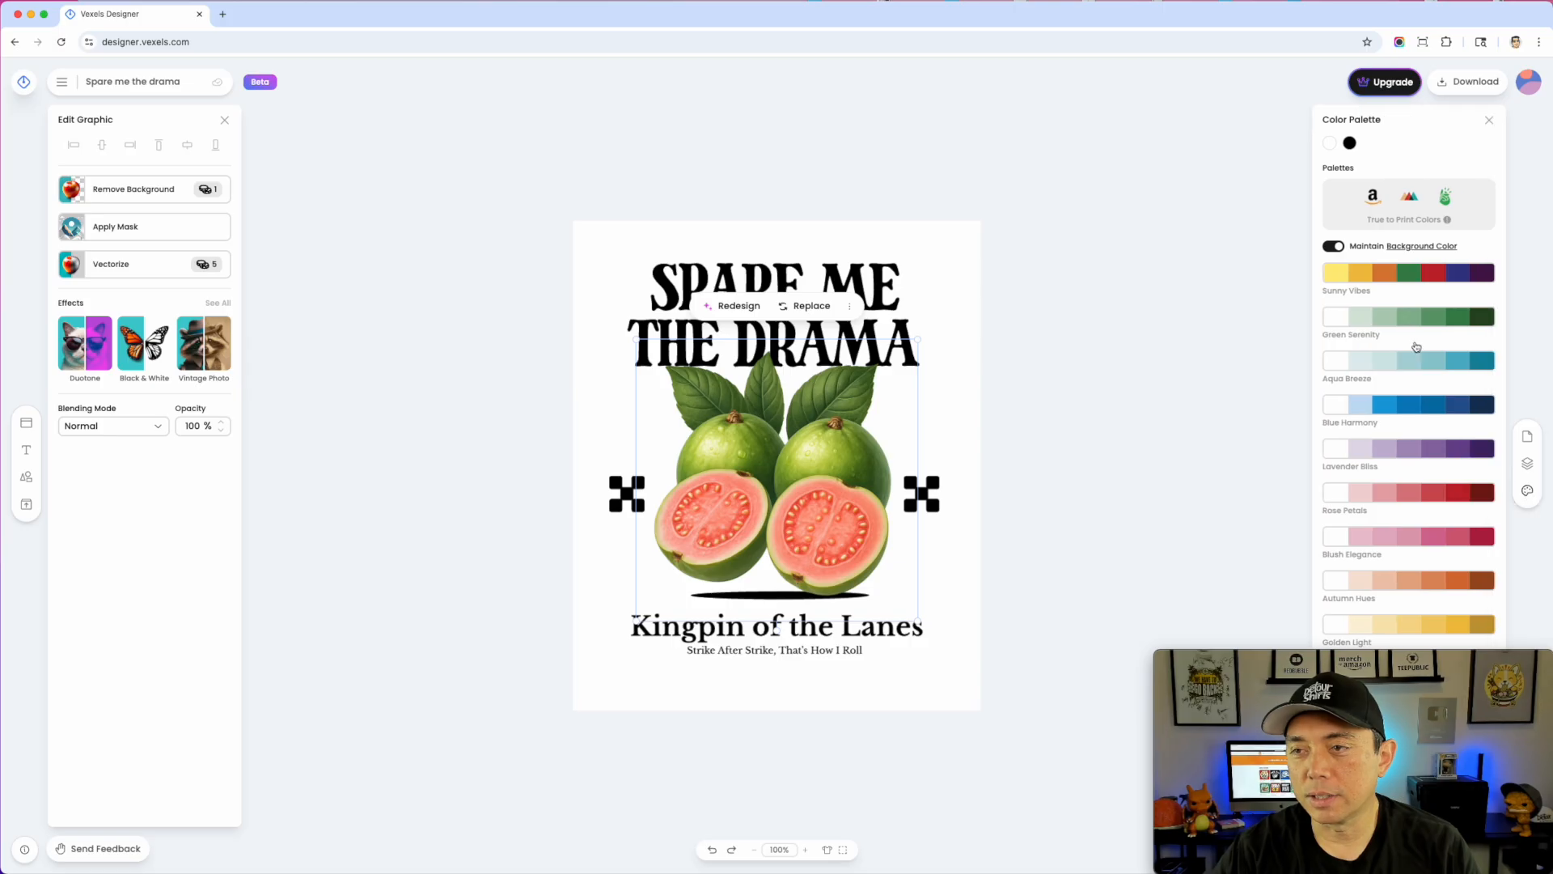
pyautogui.scroll(-3, 1415, 321)
pyautogui.scroll(5, 1072, 430)
pyautogui.scroll(-6, 975, 507)
pyautogui.scroll(-1, 975, 506)
pyautogui.scroll(2, 950, 454)
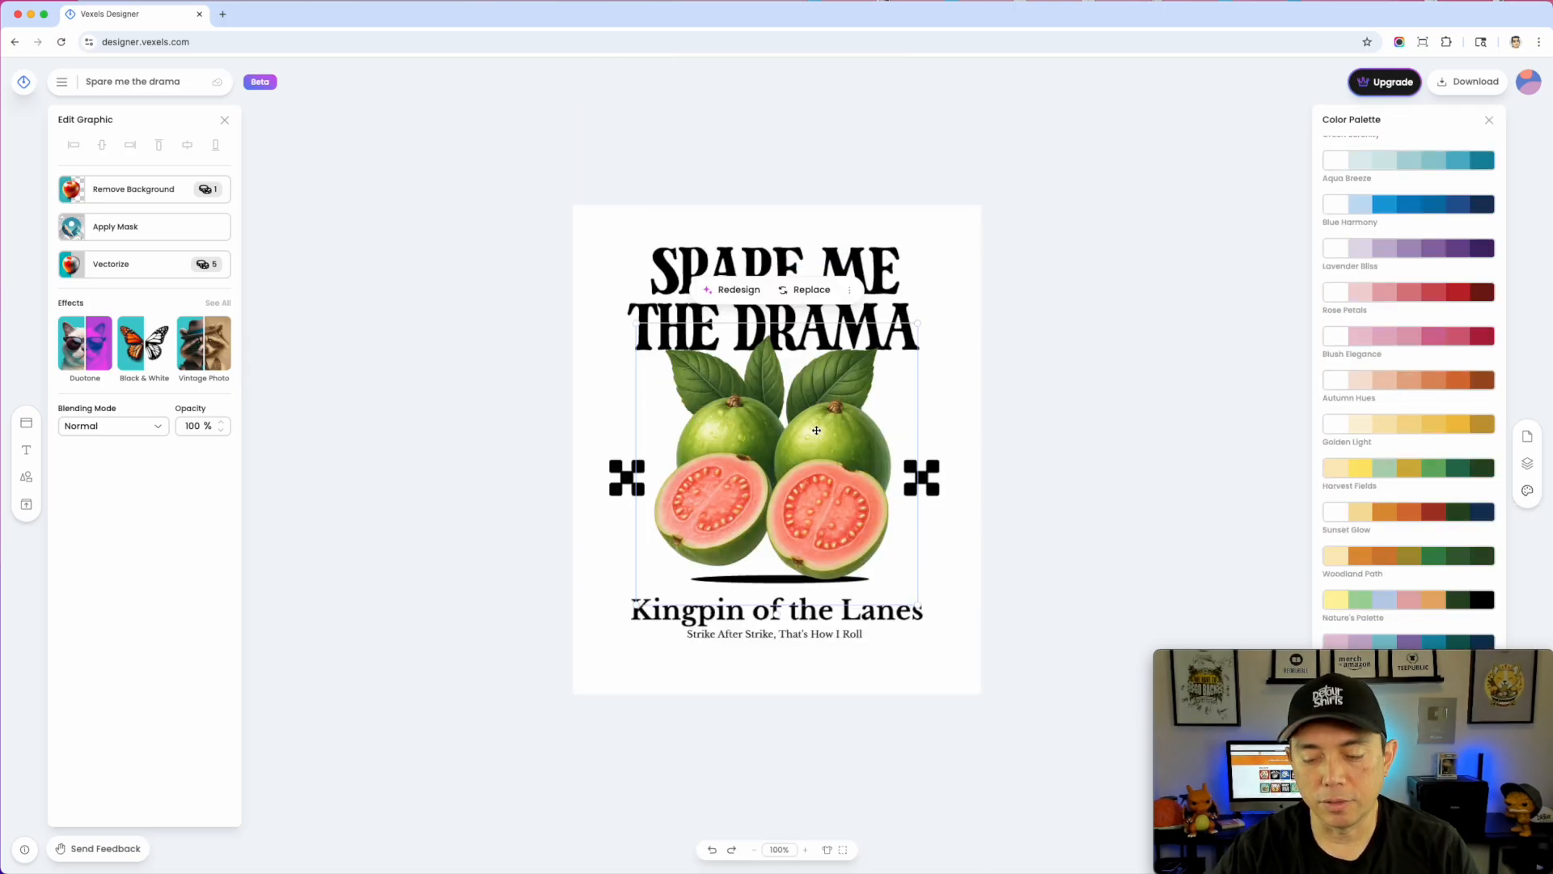
# - Delete the guava image and place the saved illustrated guavas with the cream background from My Graphics in its spot
pyautogui.press('Delete')
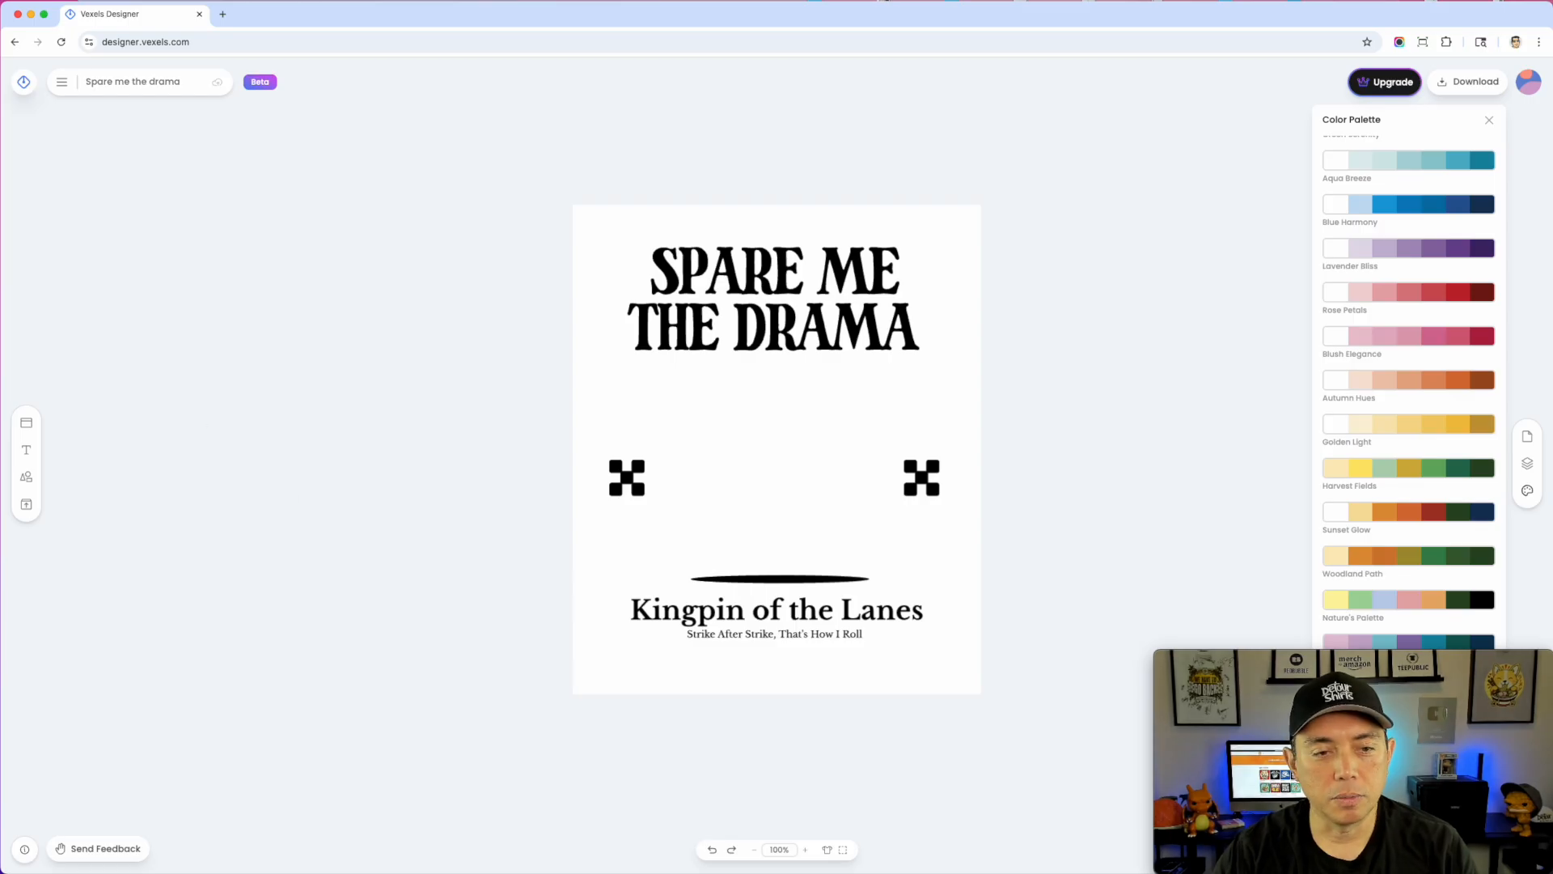
pyautogui.click(26, 504)
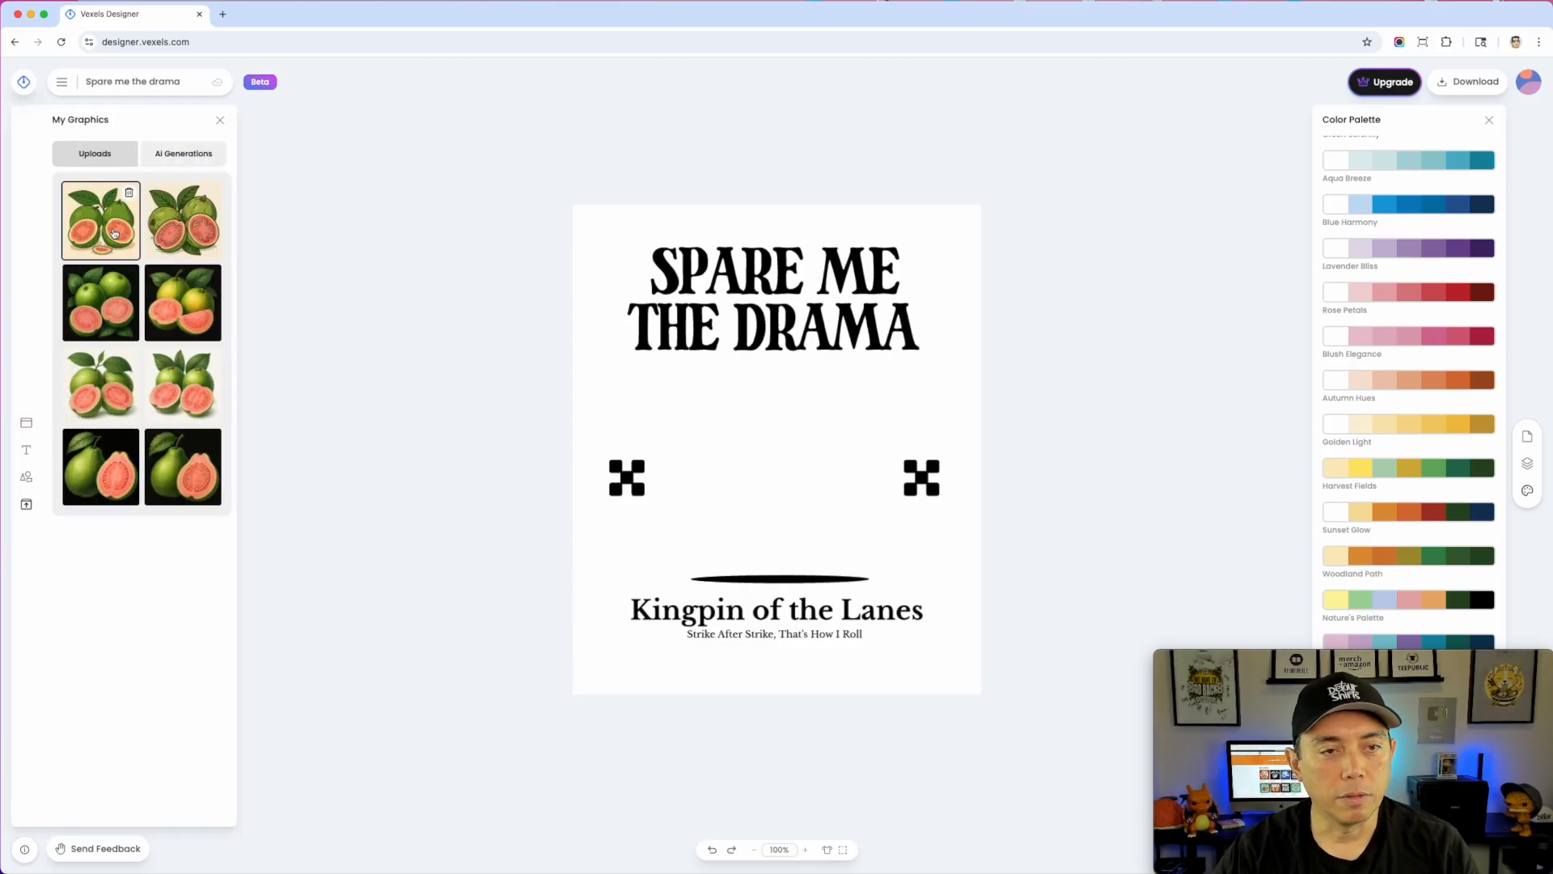
pyautogui.click(114, 234)
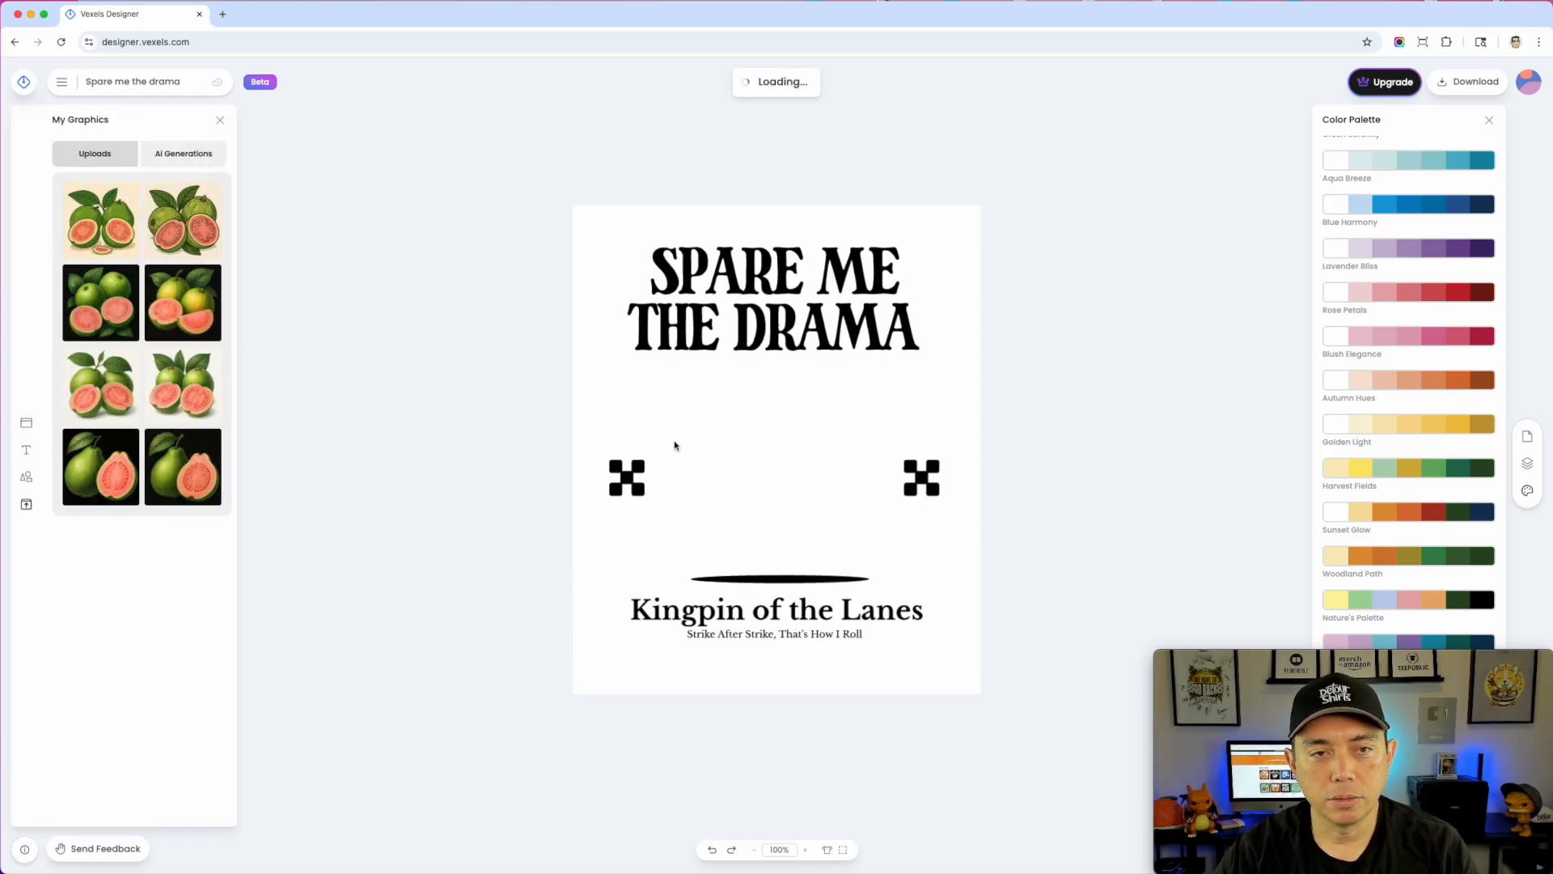
pyautogui.click(831, 455)
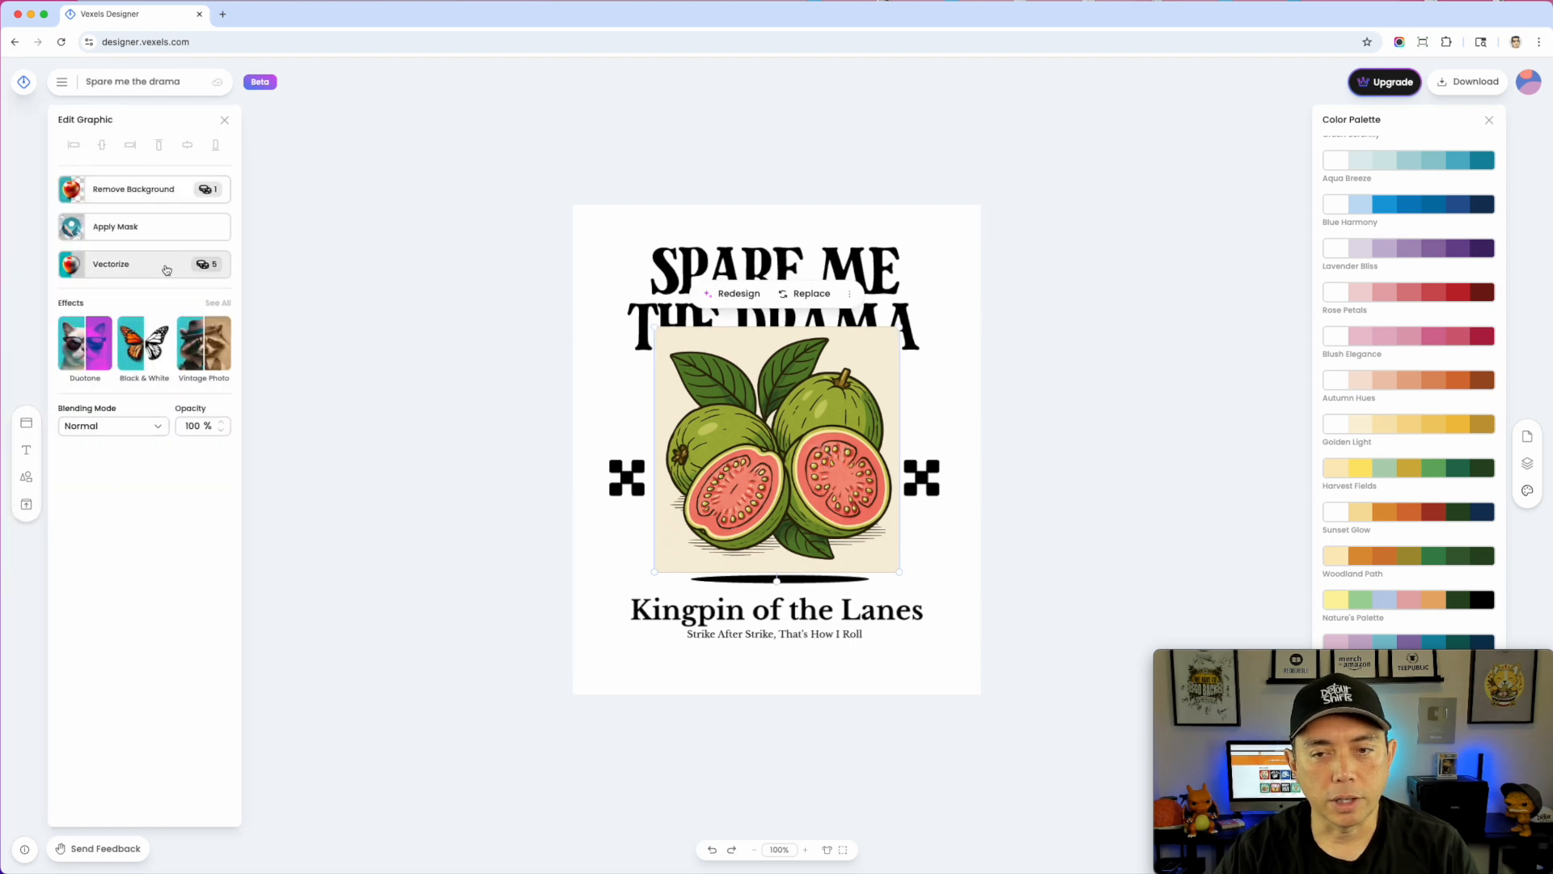
# - Vectorize the illustrated guavas with a maximum of 7 colors and shift them slightly down below the headline
pyautogui.click(110, 267)
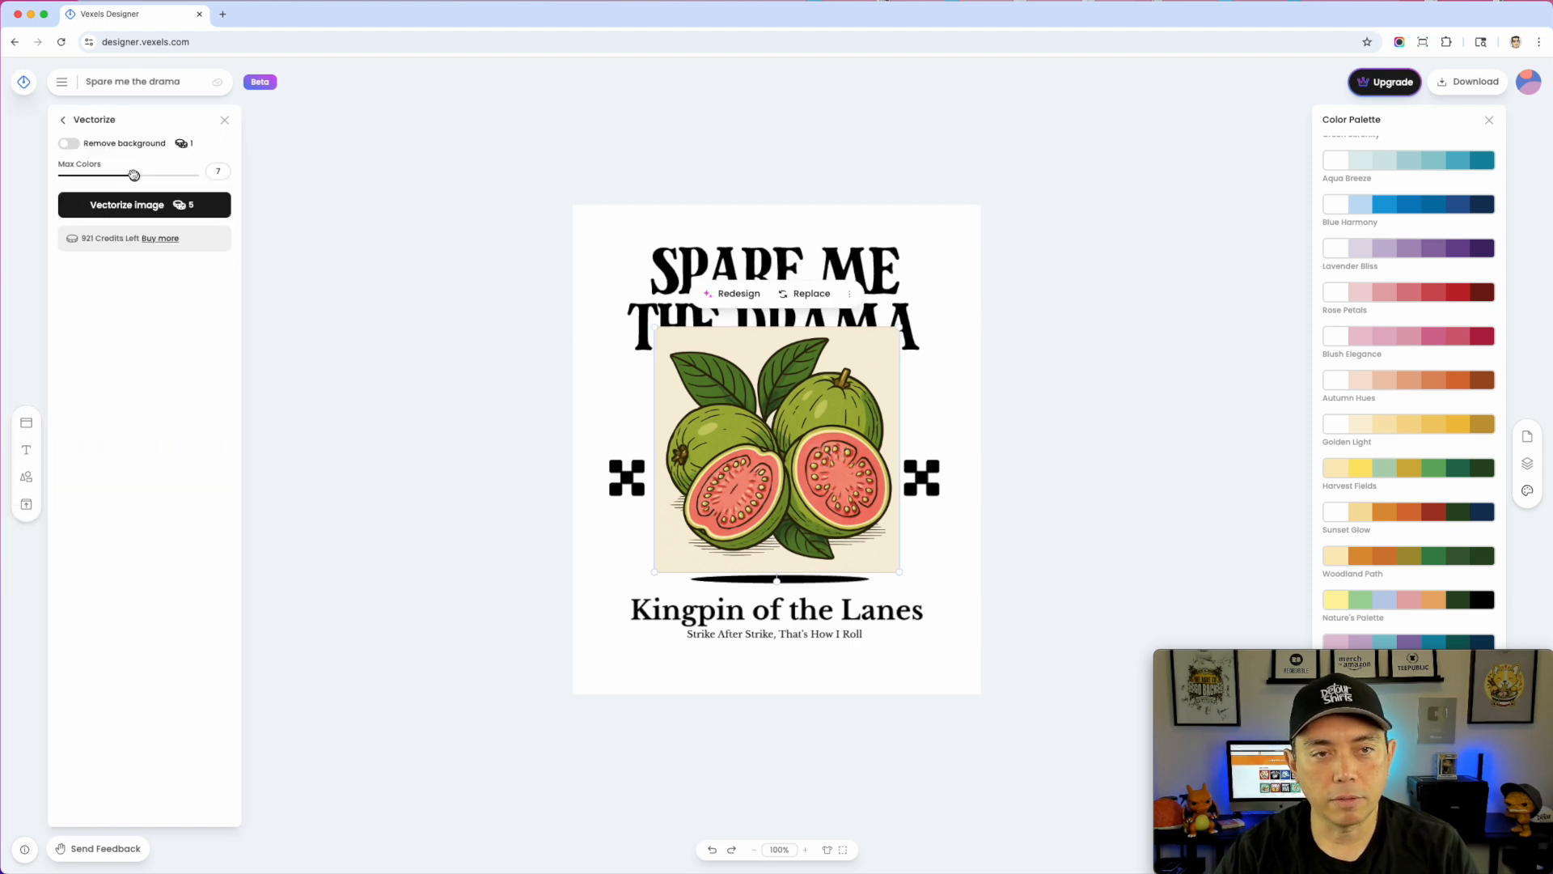
pyautogui.click(182, 206)
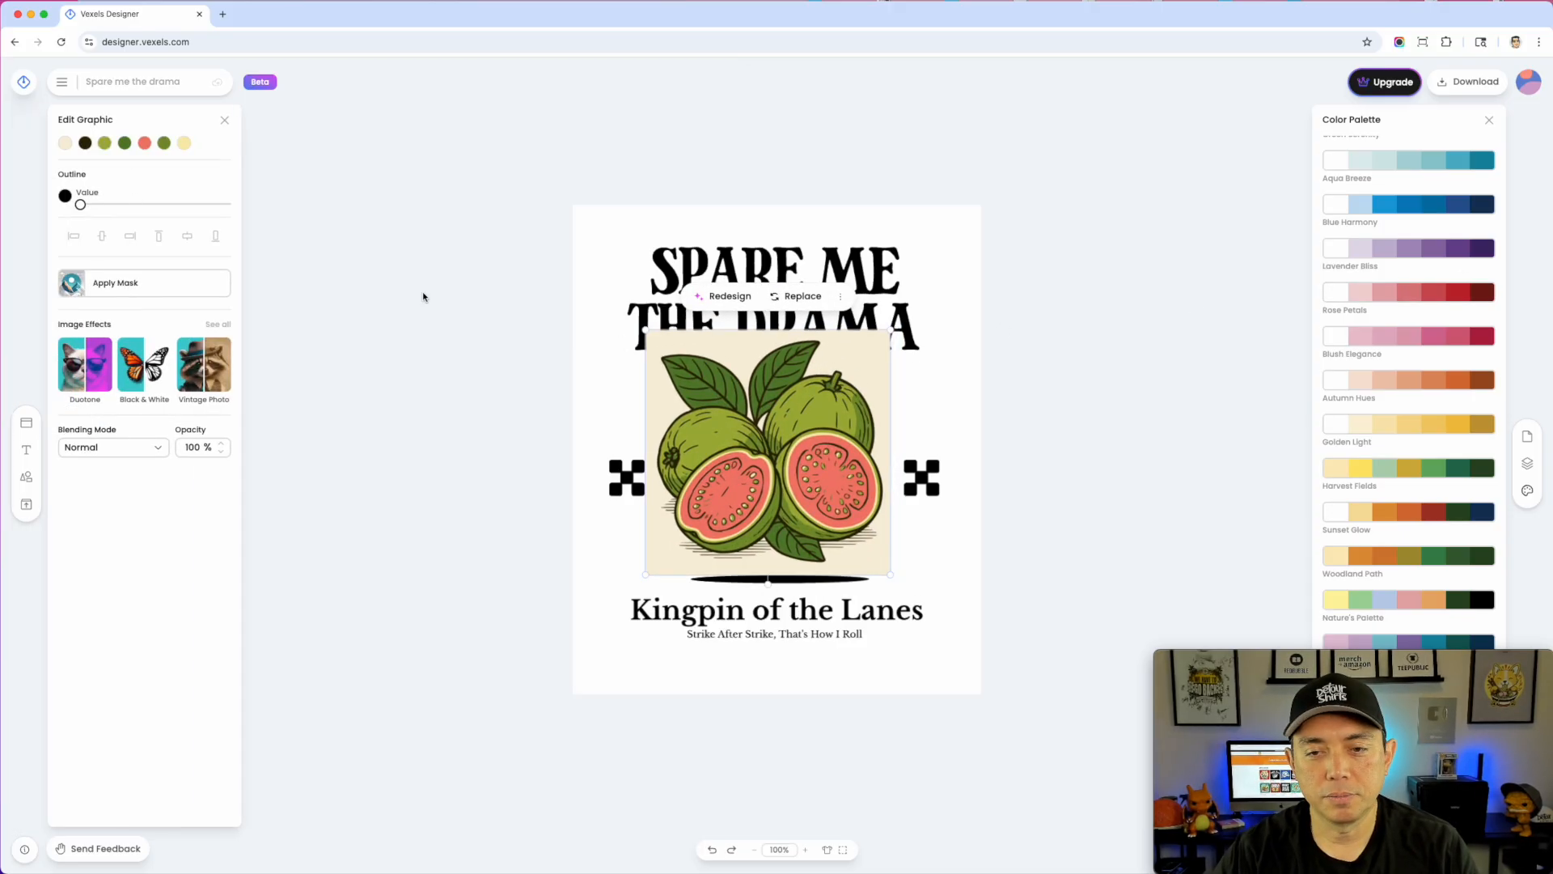
pyautogui.moveTo(777, 414); pyautogui.dragTo(786, 432)
pyautogui.click(1013, 361)
pyautogui.click(859, 421)
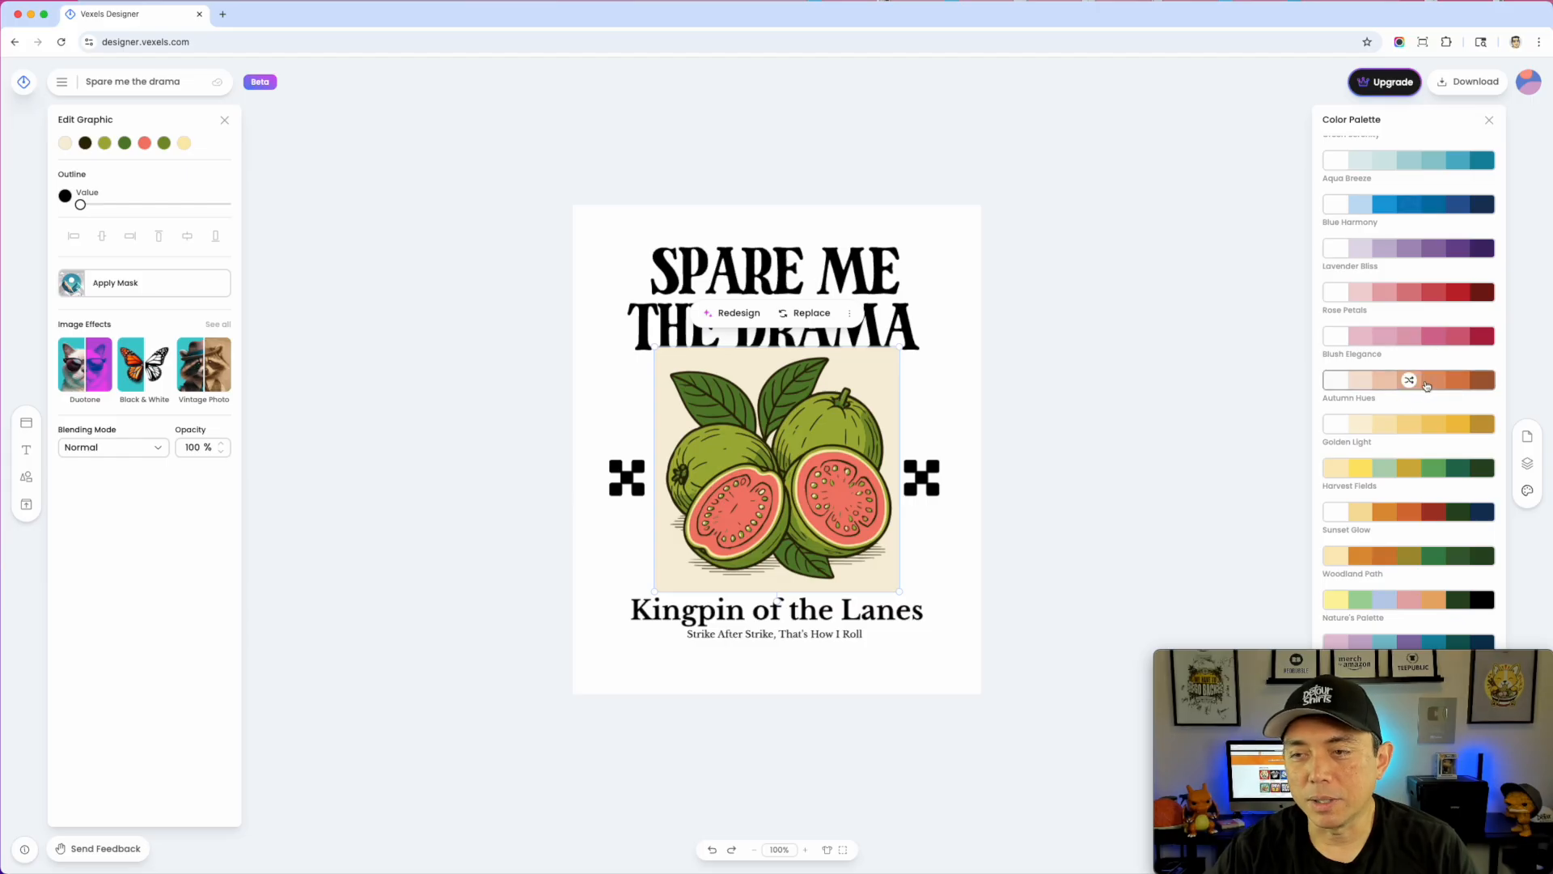
# - Recolor the design with the Golden Light, Sunset Glow, Woodland Path, Nature's Palette, Mystic Waters and Elegant Contrast palettes in turn, ending with Soft Sunset
pyautogui.click(1440, 425)
pyautogui.scroll(-3, 1437, 421)
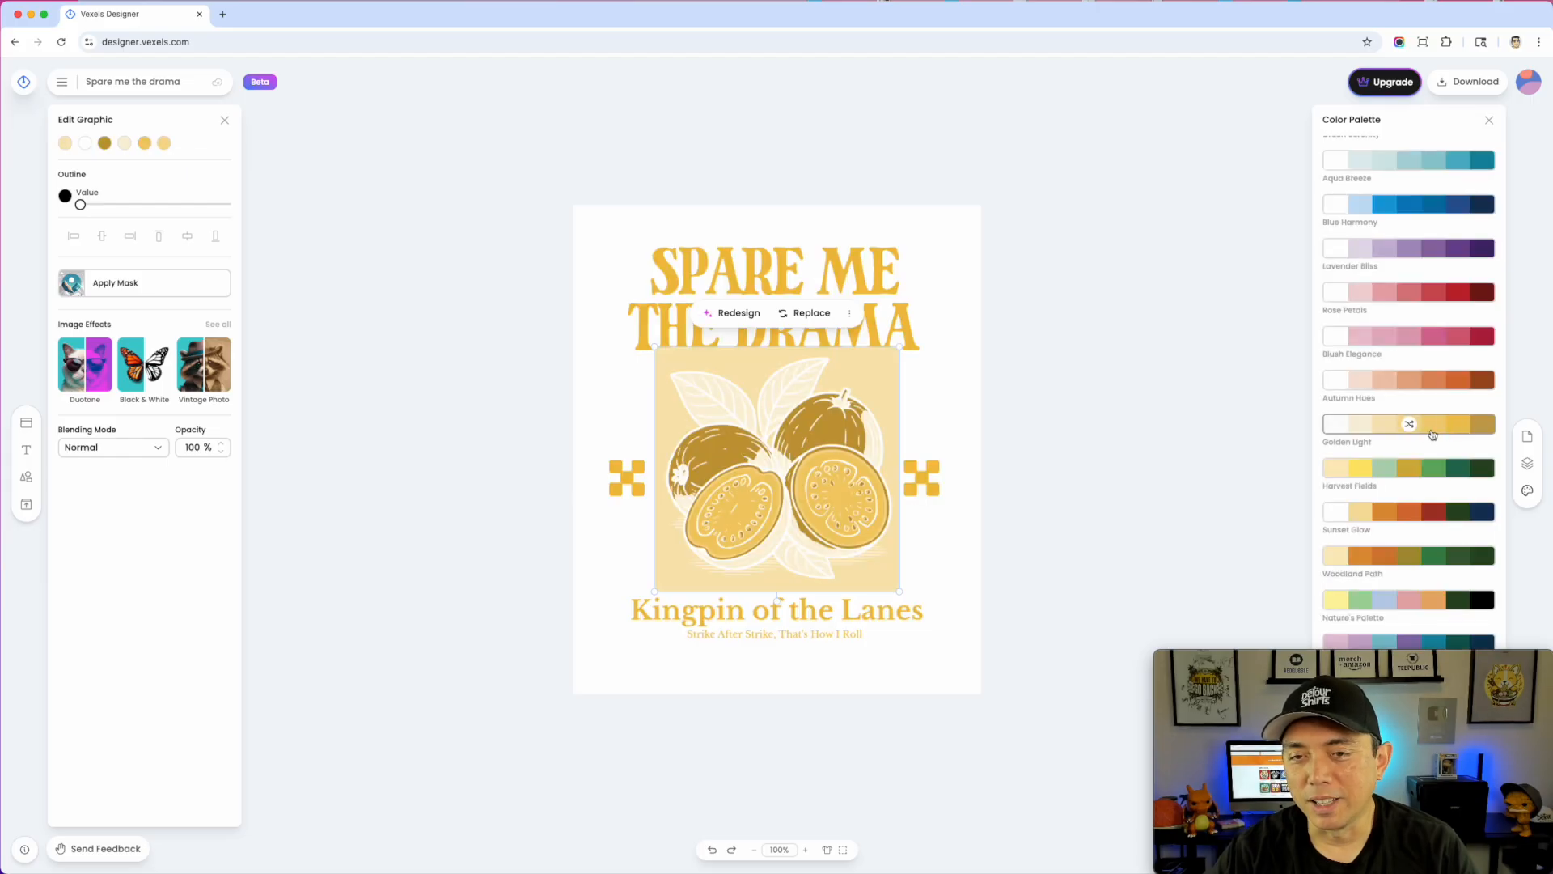
pyautogui.click(1433, 391)
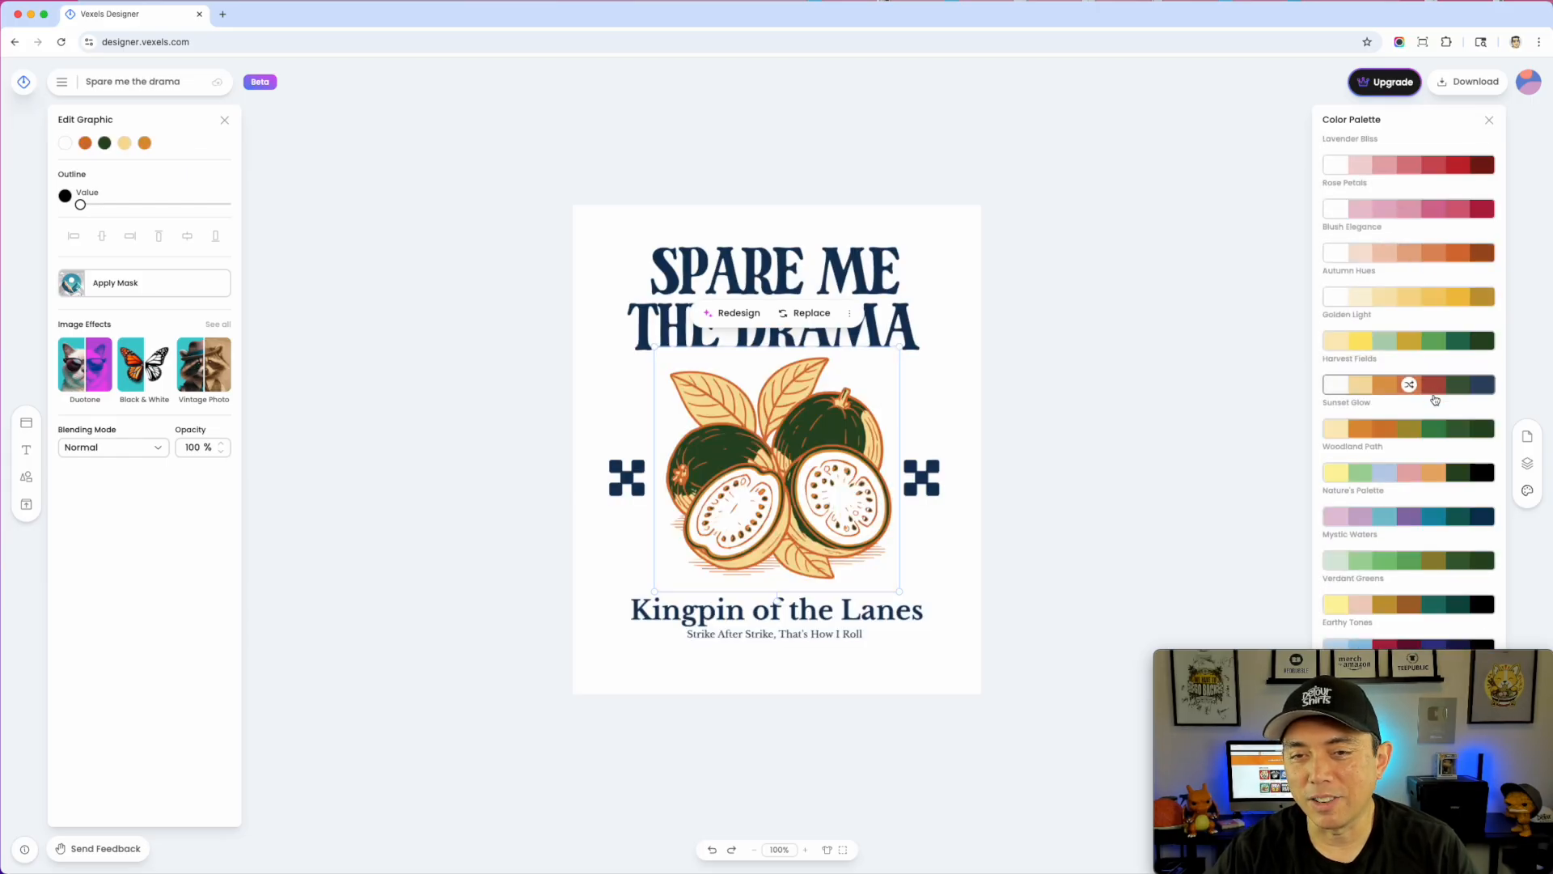
pyautogui.click(1454, 429)
pyautogui.scroll(-1, 1445, 441)
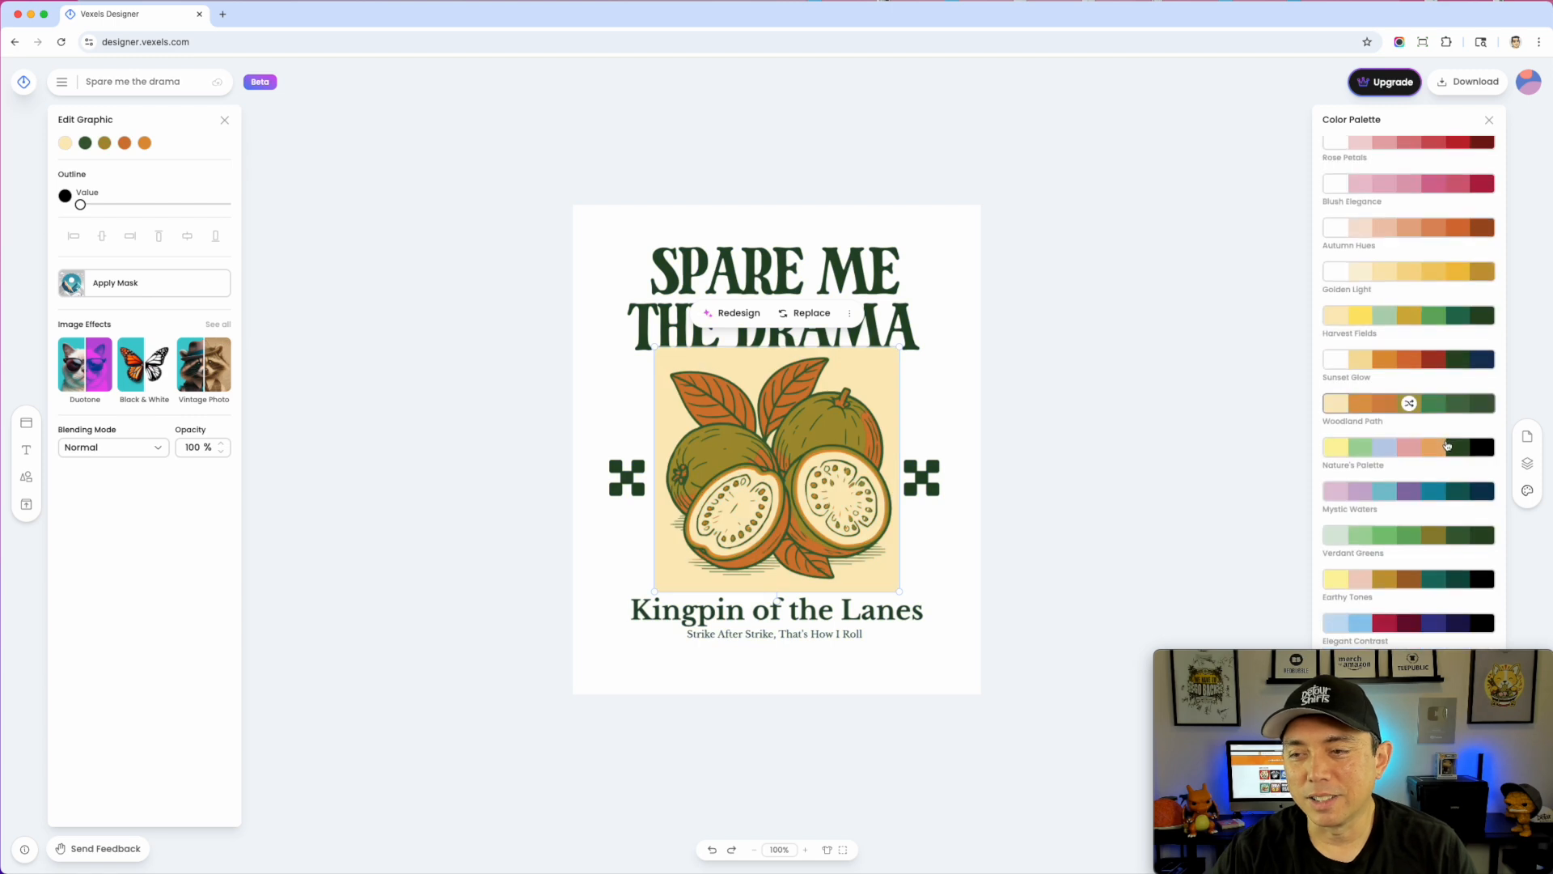
pyautogui.click(1438, 450)
pyautogui.click(1440, 496)
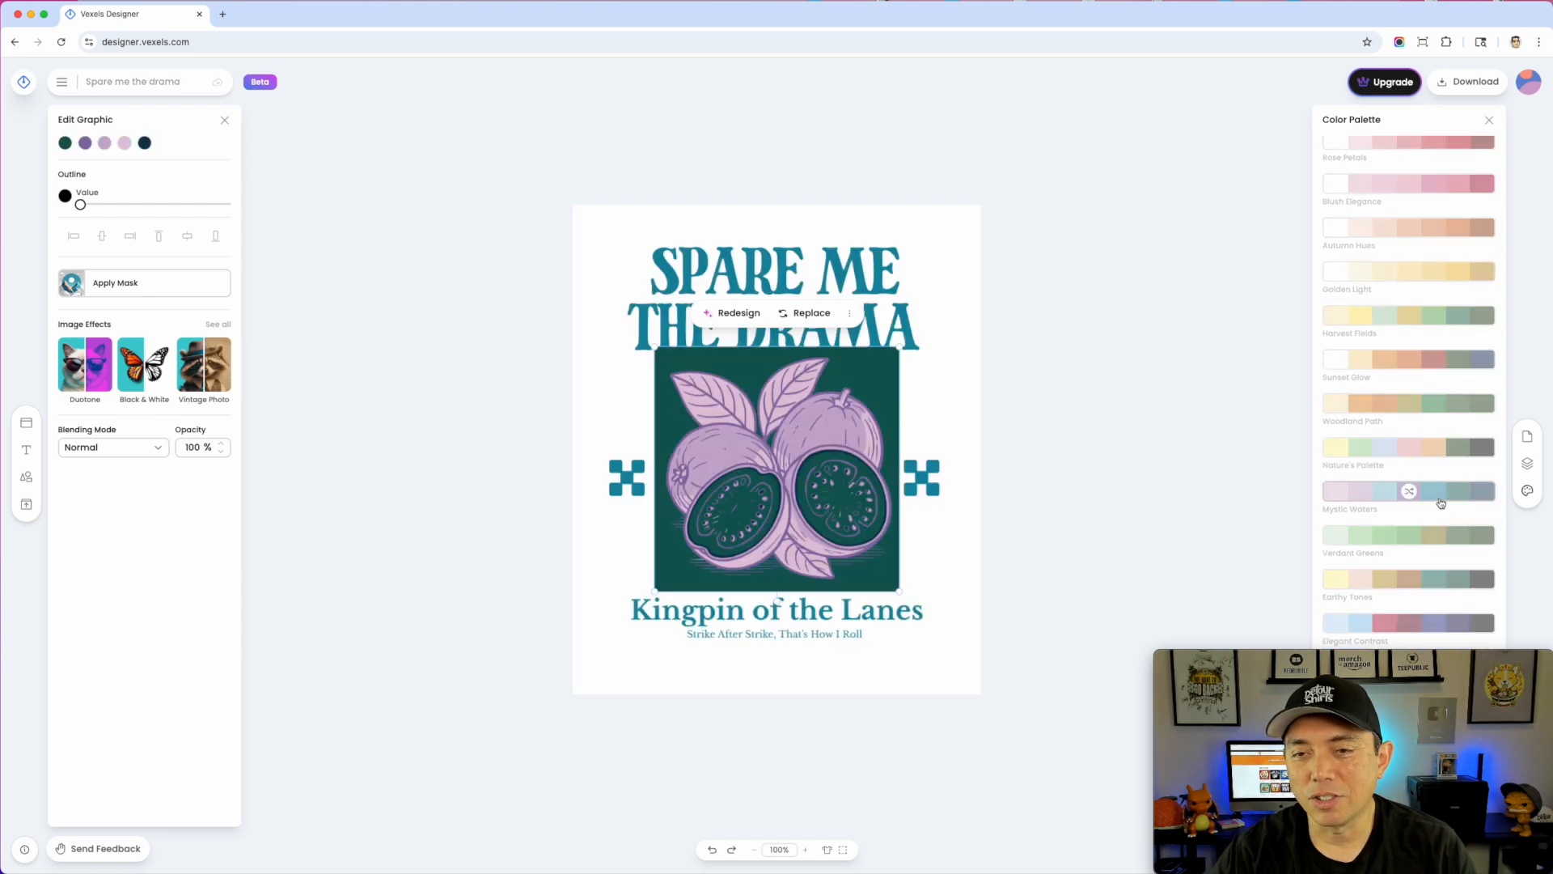
pyautogui.scroll(-2, 1452, 498)
pyautogui.click(1457, 501)
pyautogui.scroll(-3, 1455, 498)
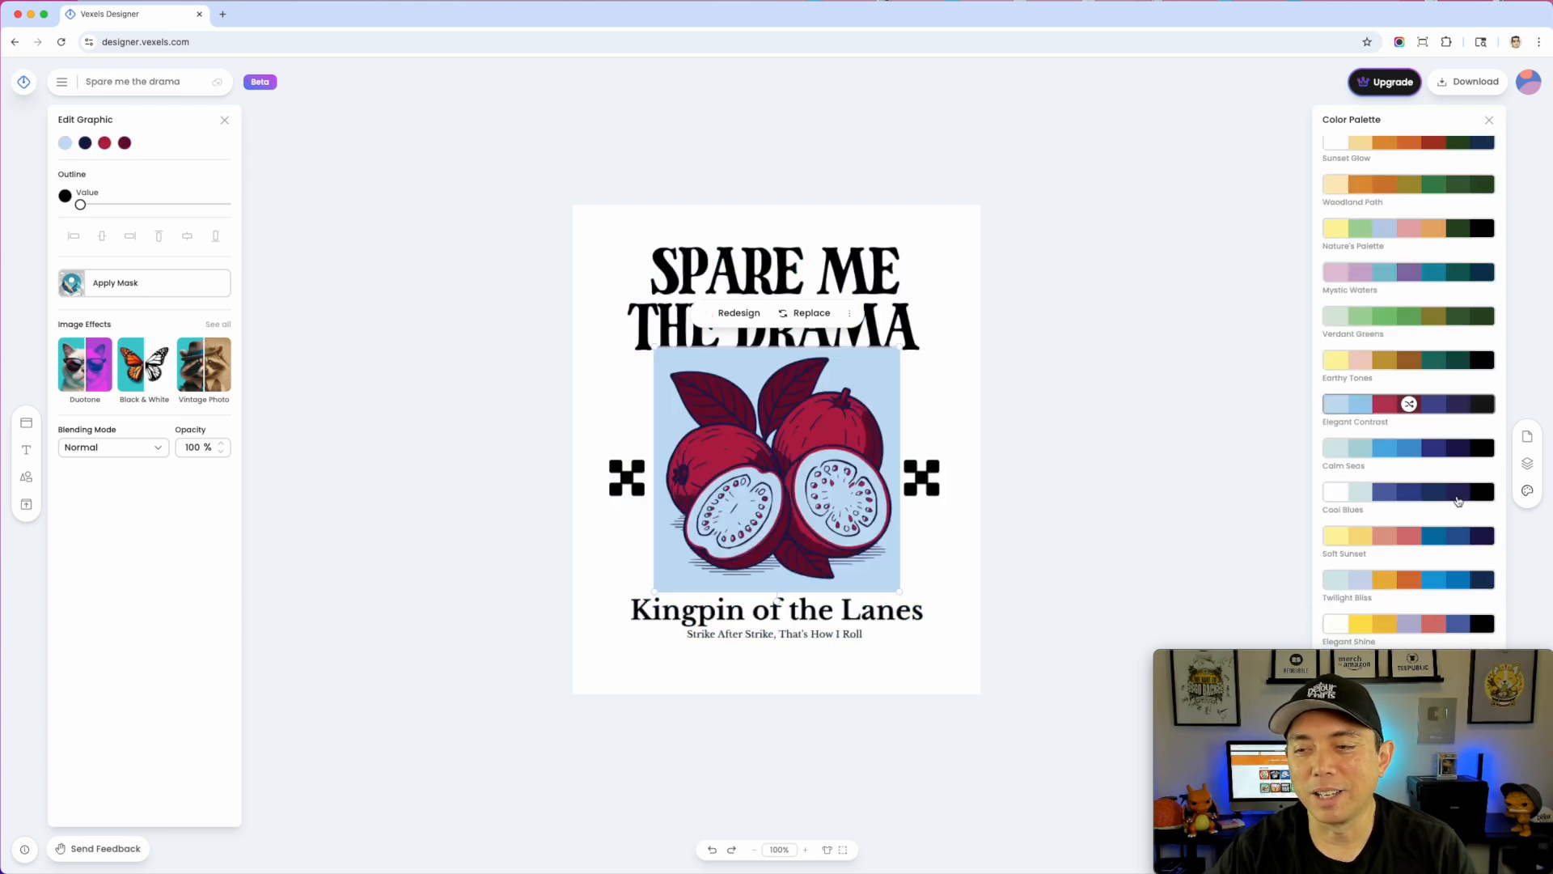
pyautogui.click(1451, 476)
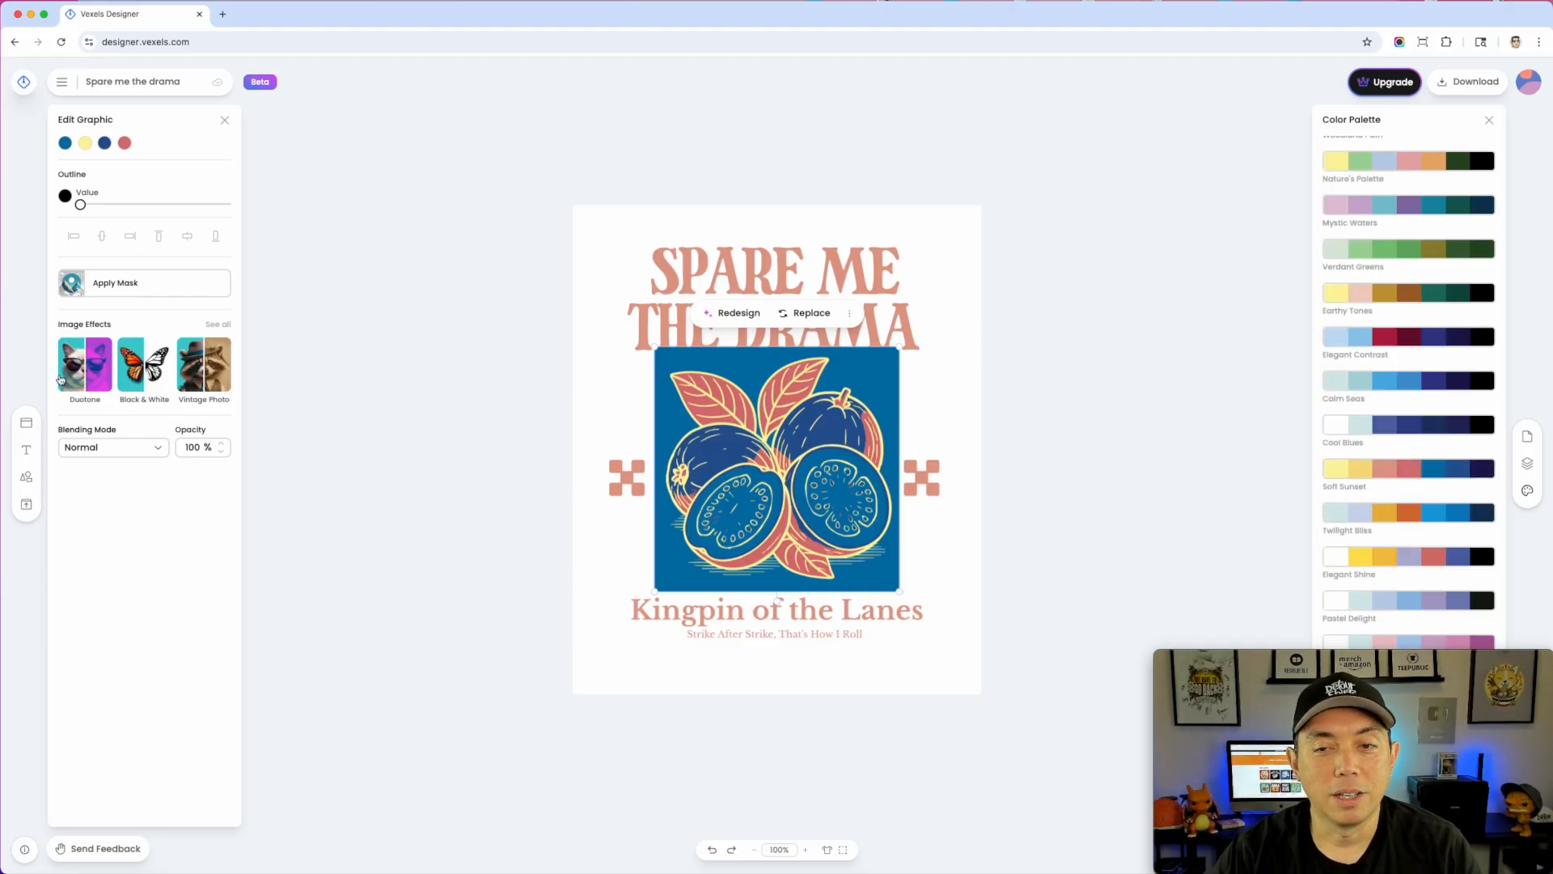
# - Open the featured blue robot "How to use AI?" template in place of the guava design
pyautogui.click(27, 425)
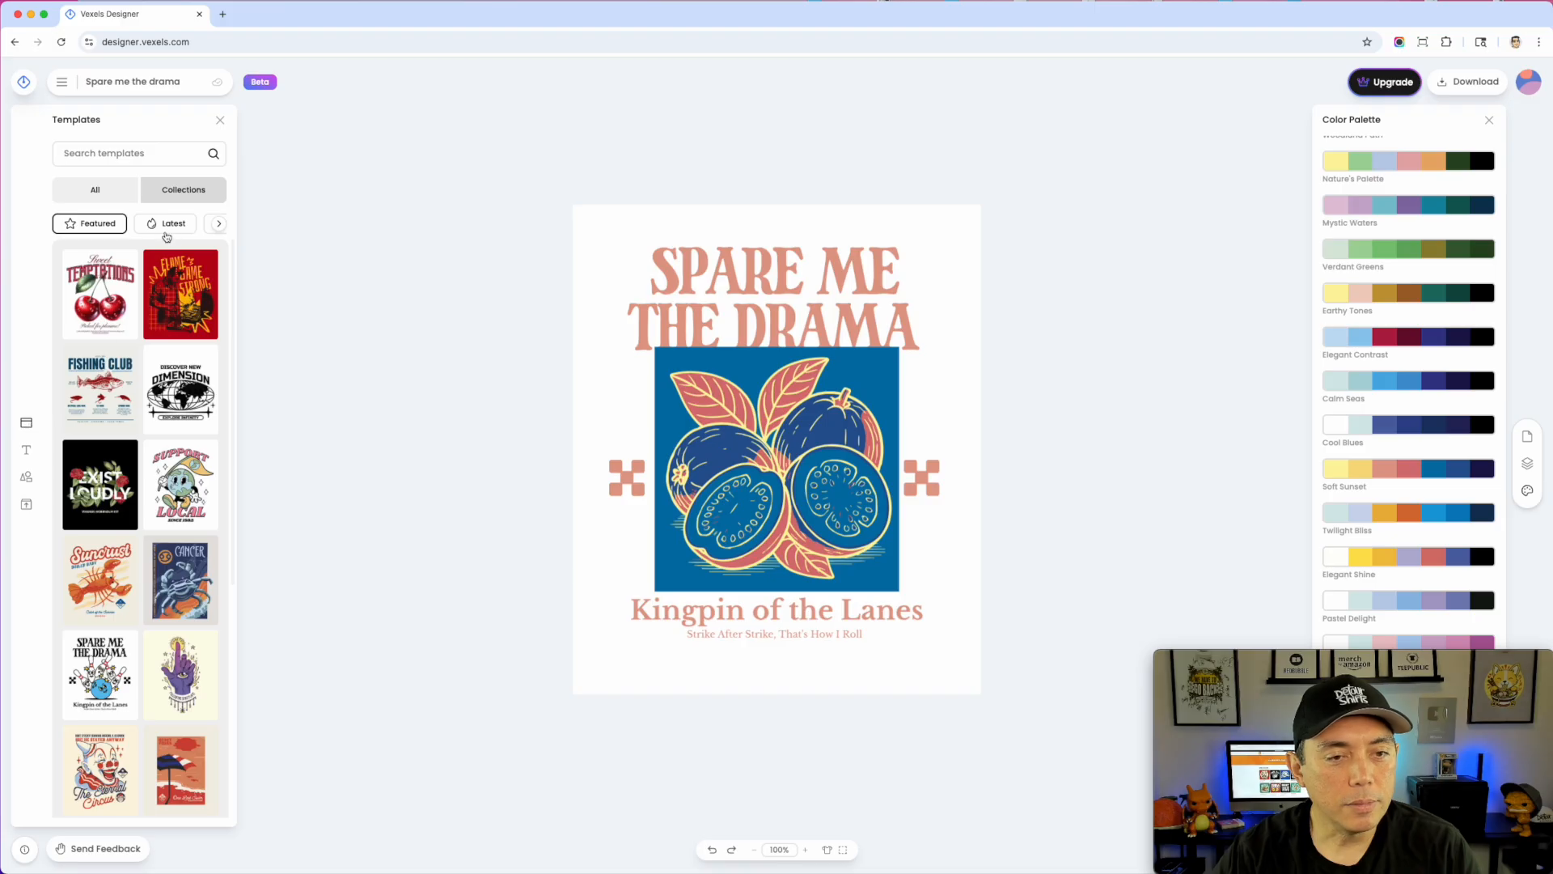
pyautogui.scroll(-5, 174, 340)
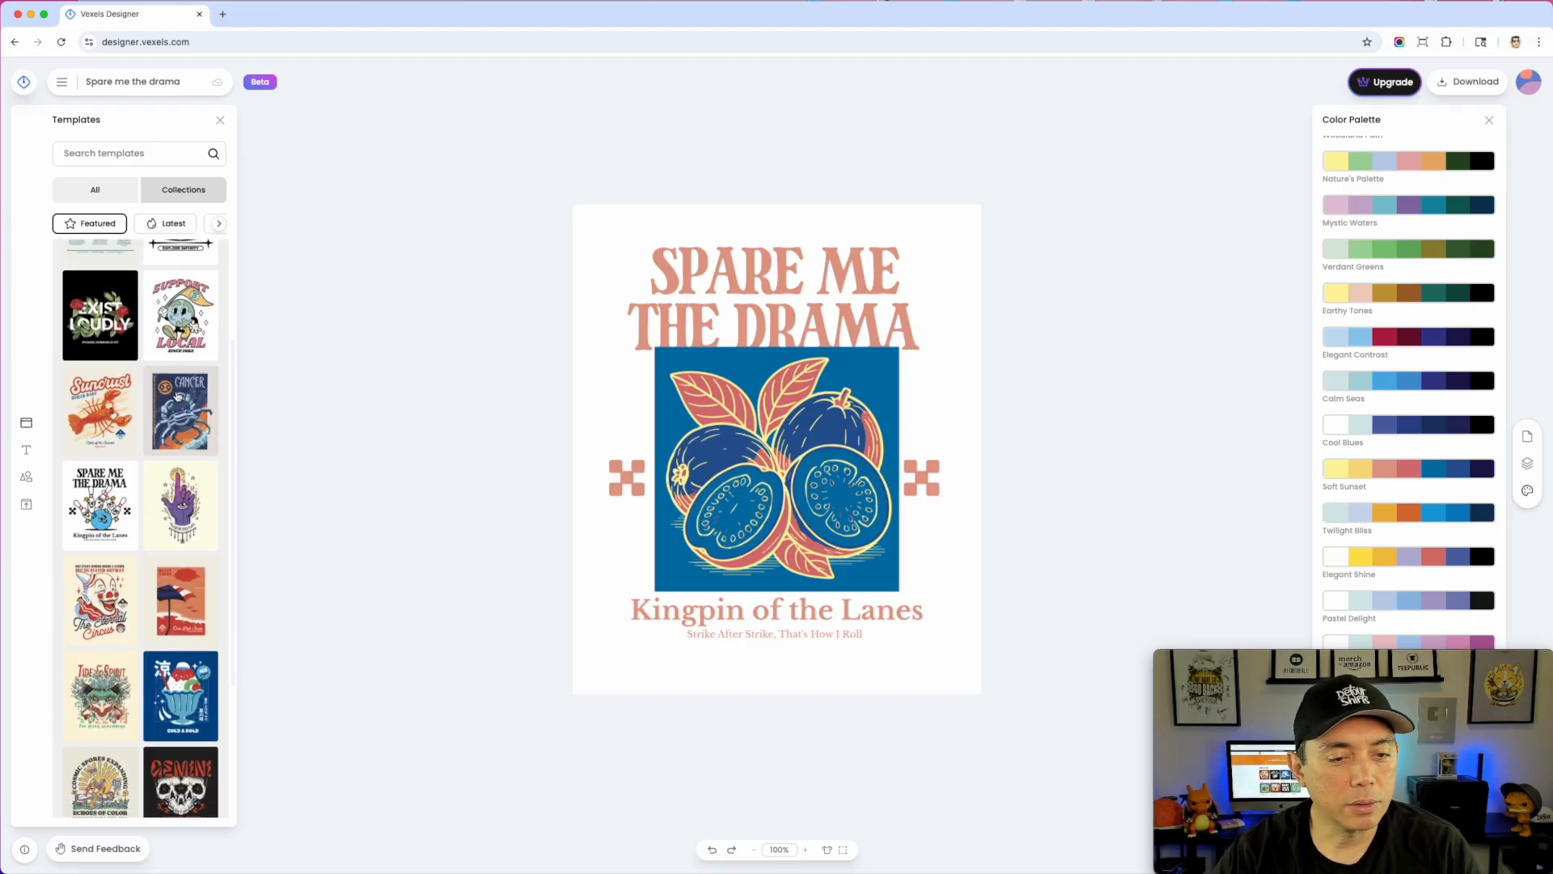
pyautogui.scroll(-5, 178, 528)
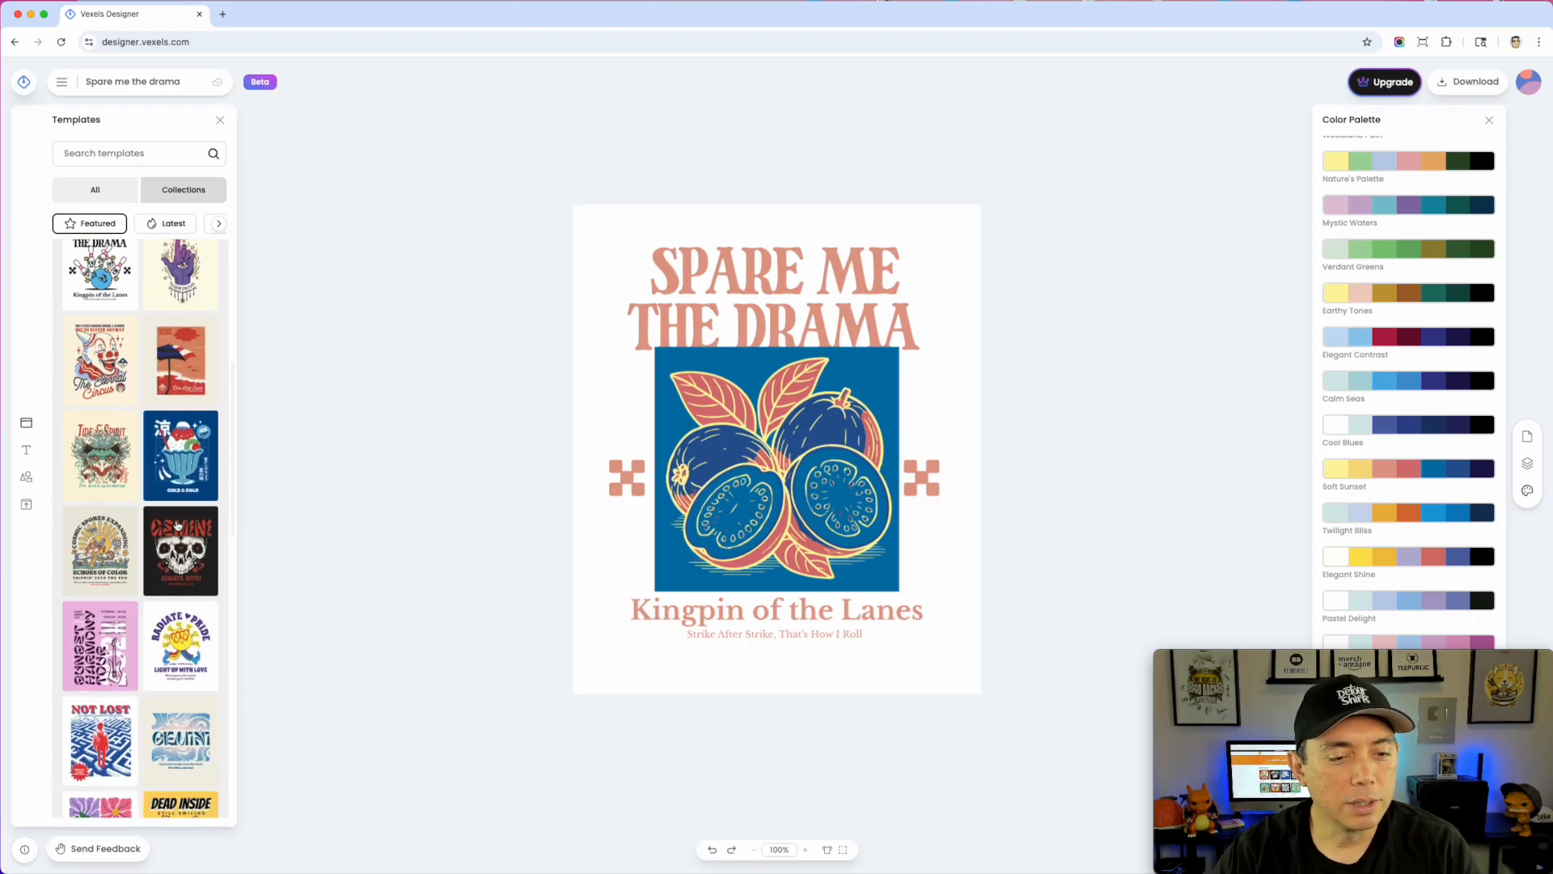
pyautogui.scroll(-2, 178, 524)
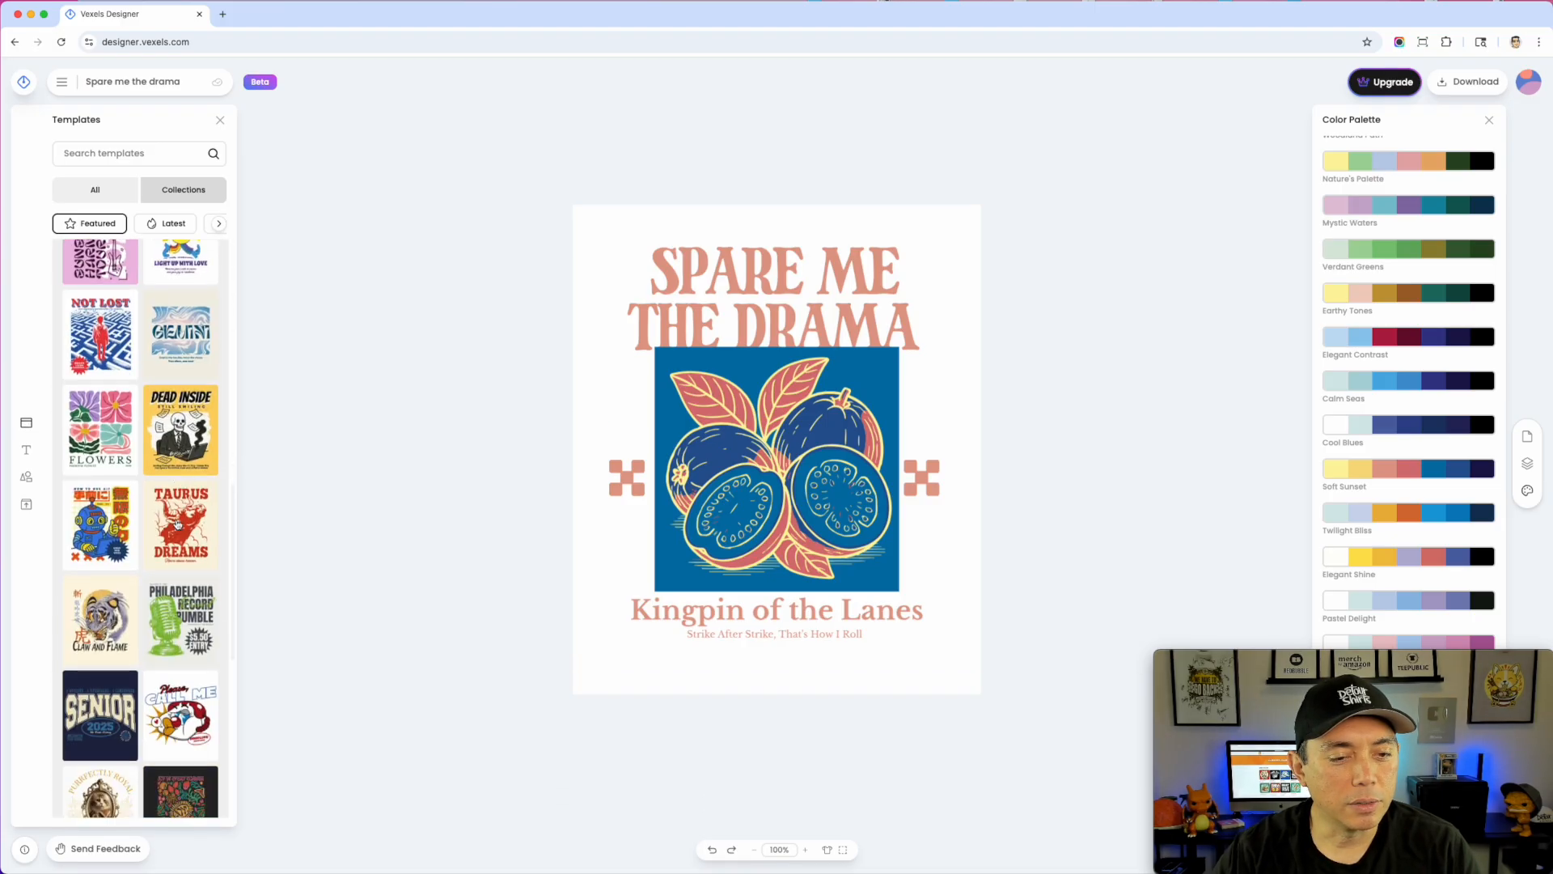
pyautogui.click(103, 522)
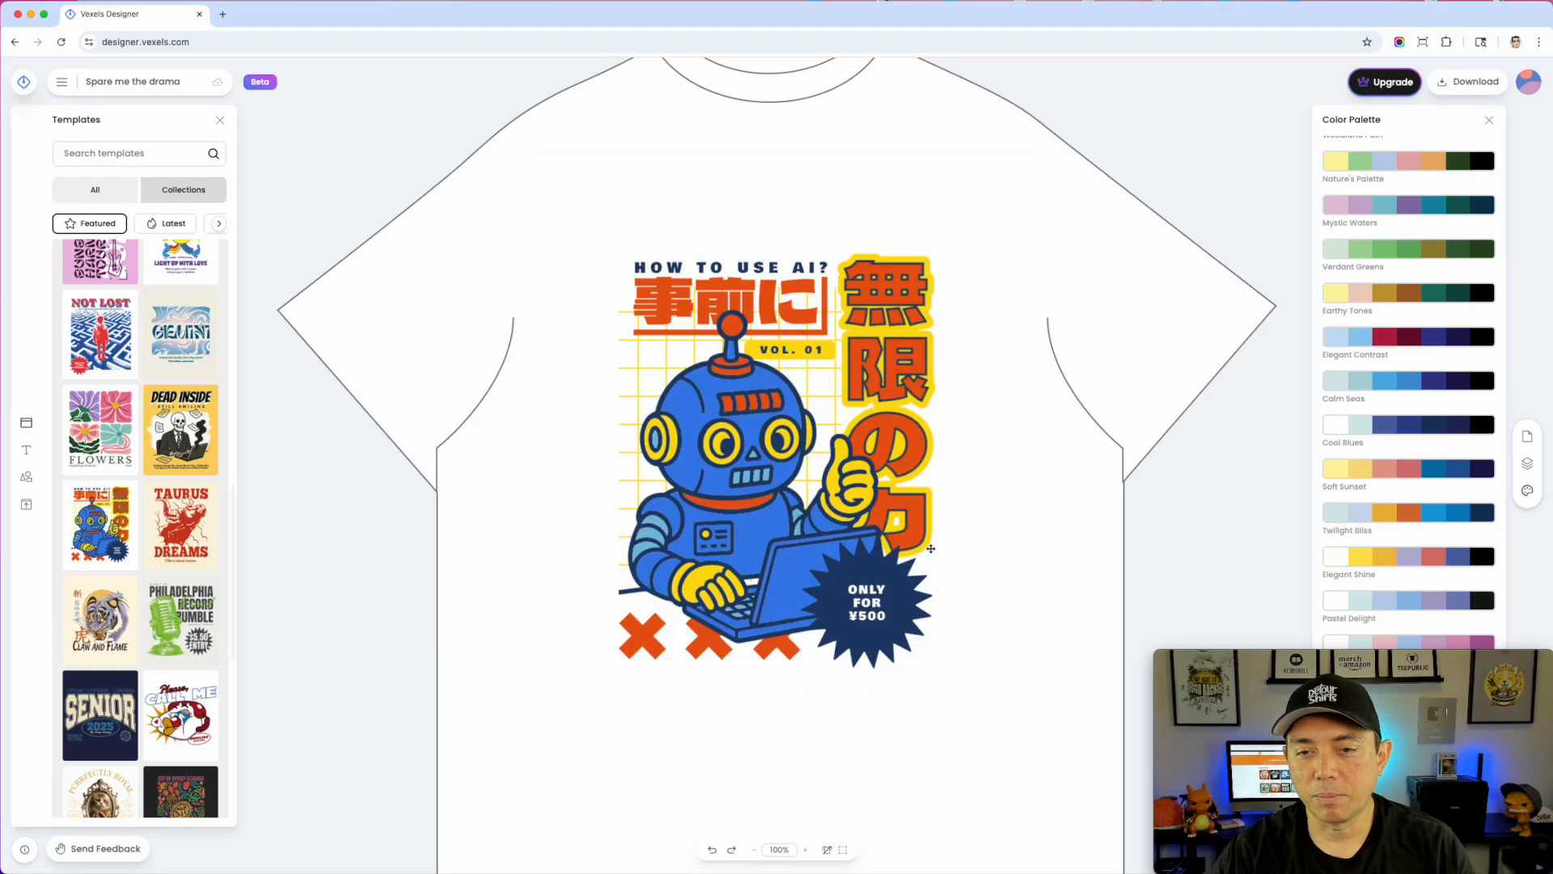
# - Try the Nature's Palette, Earthy Tones, Elegant Contrast and Cool Blues palettes on the robot design in turn
pyautogui.moveTo(1417, 176)
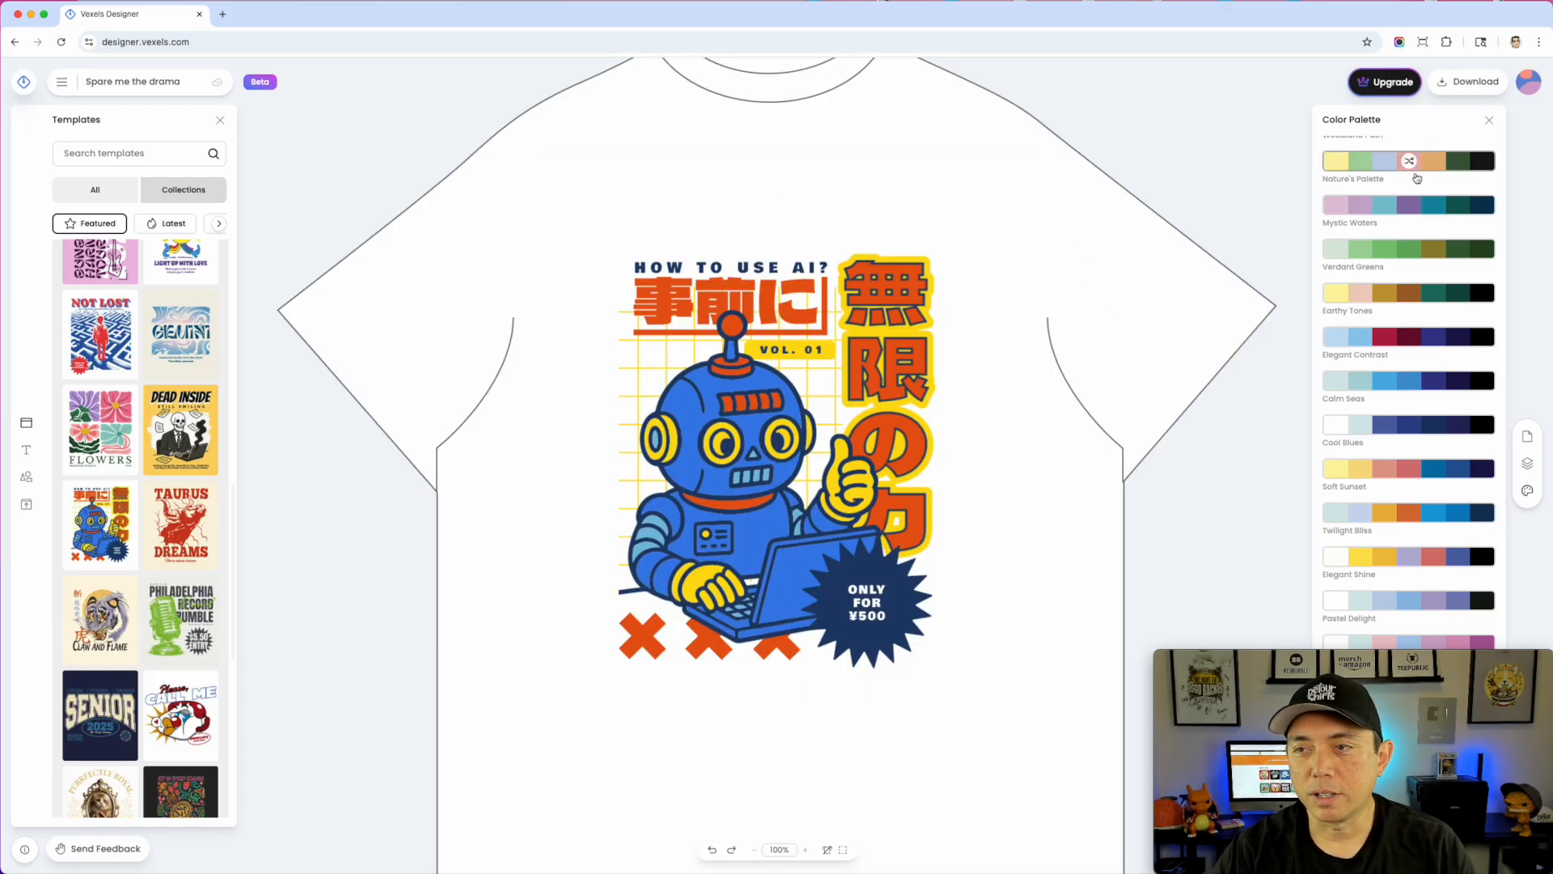
pyautogui.click(1465, 168)
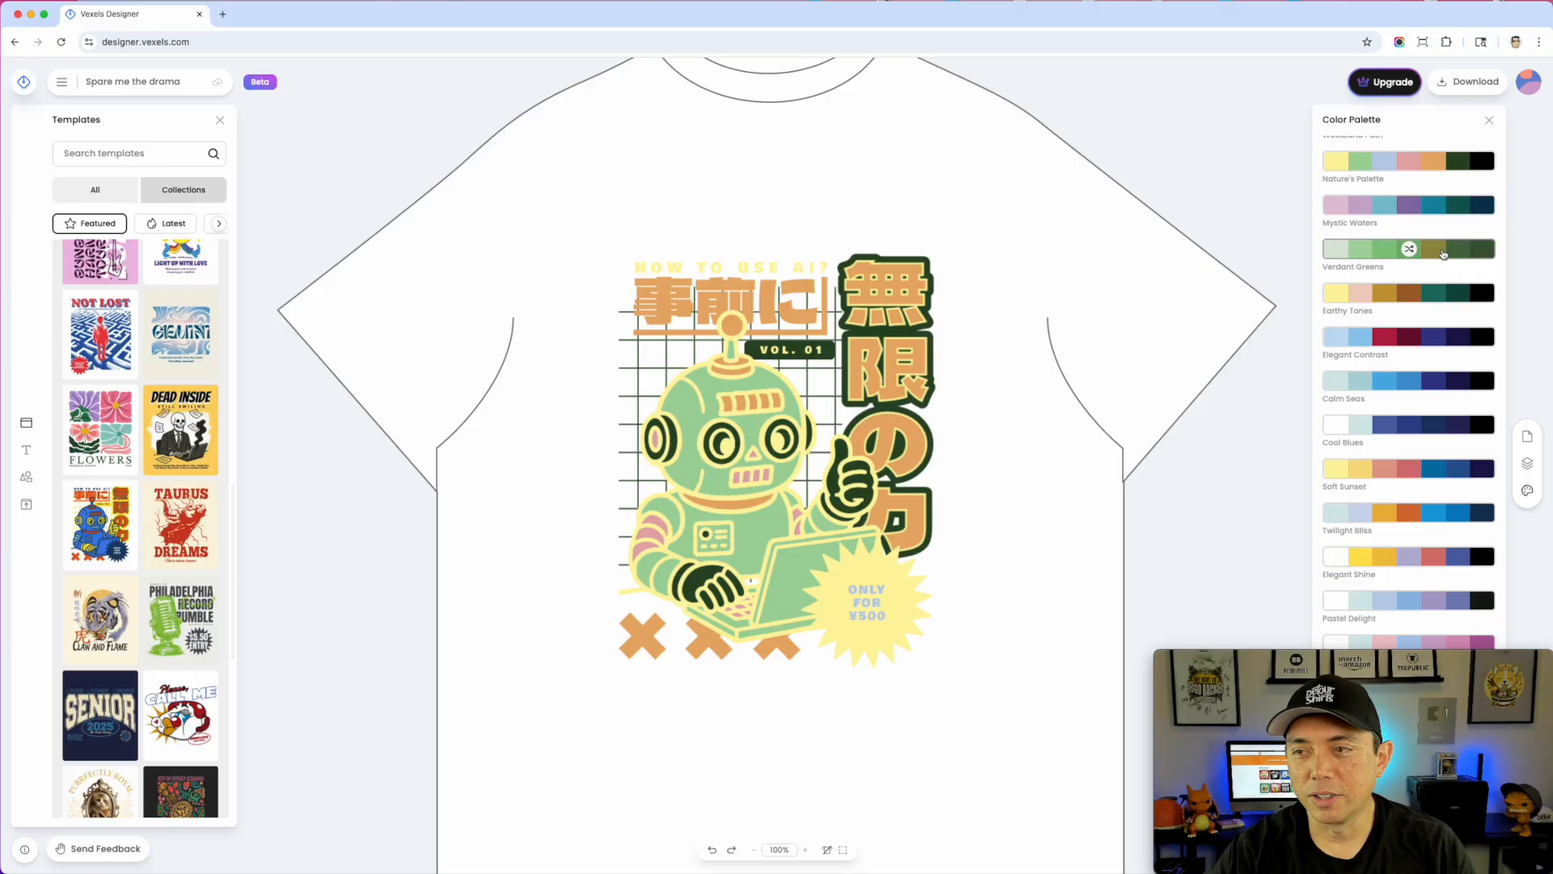
pyautogui.click(1443, 301)
pyautogui.click(1432, 336)
pyautogui.click(1437, 426)
pyautogui.scroll(-3, 1437, 429)
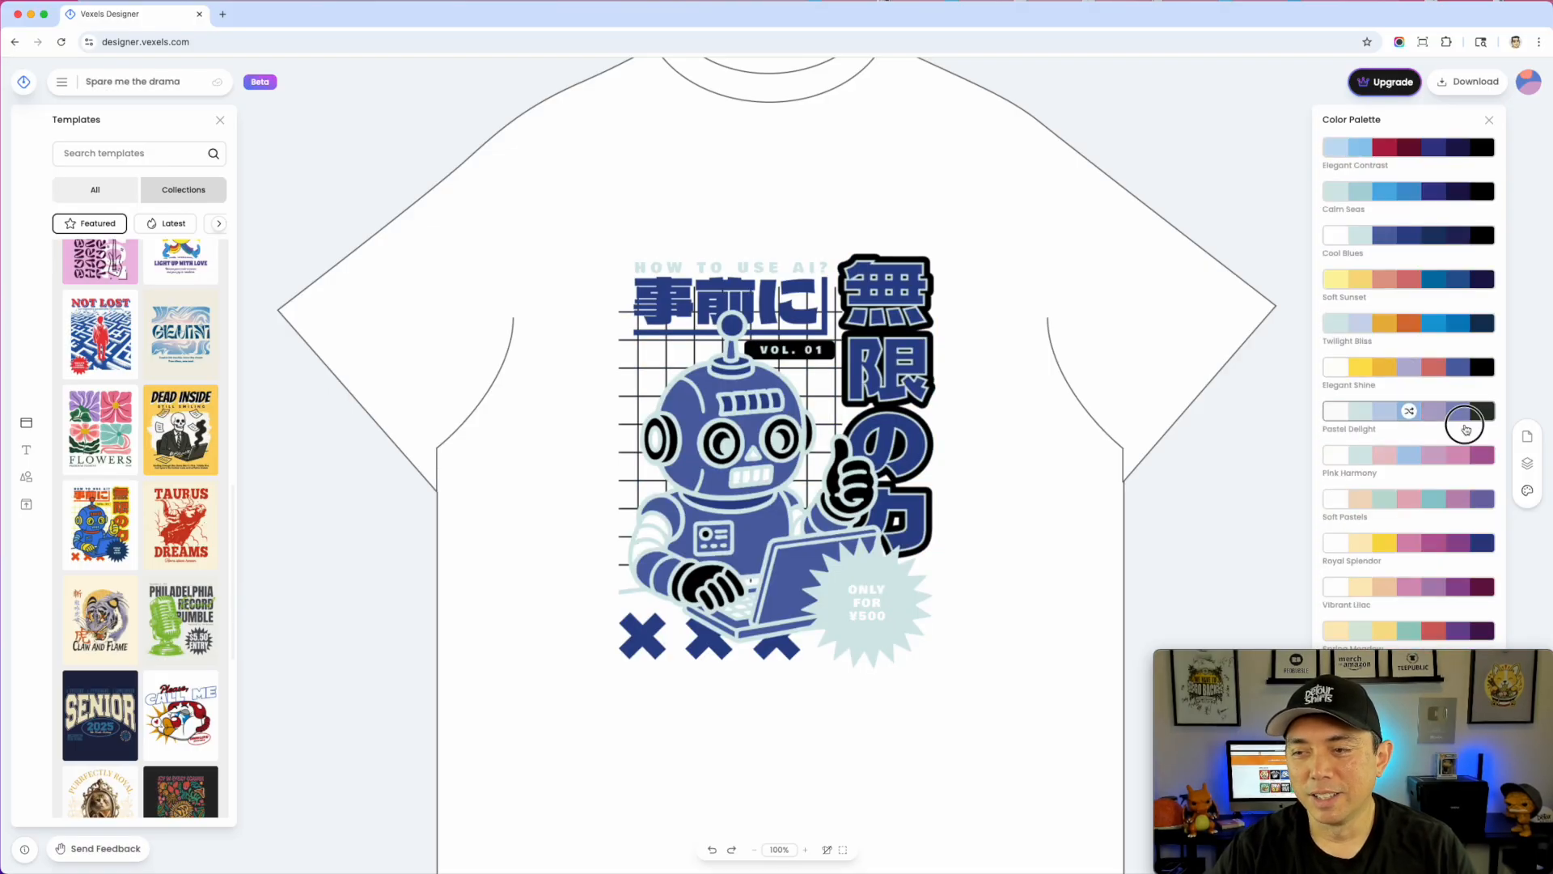
# - Try the Pastel Delight, Royal Splendor, Midnight Blue and Crimson Sunset palettes on the robot design in turn
pyautogui.click(1466, 428)
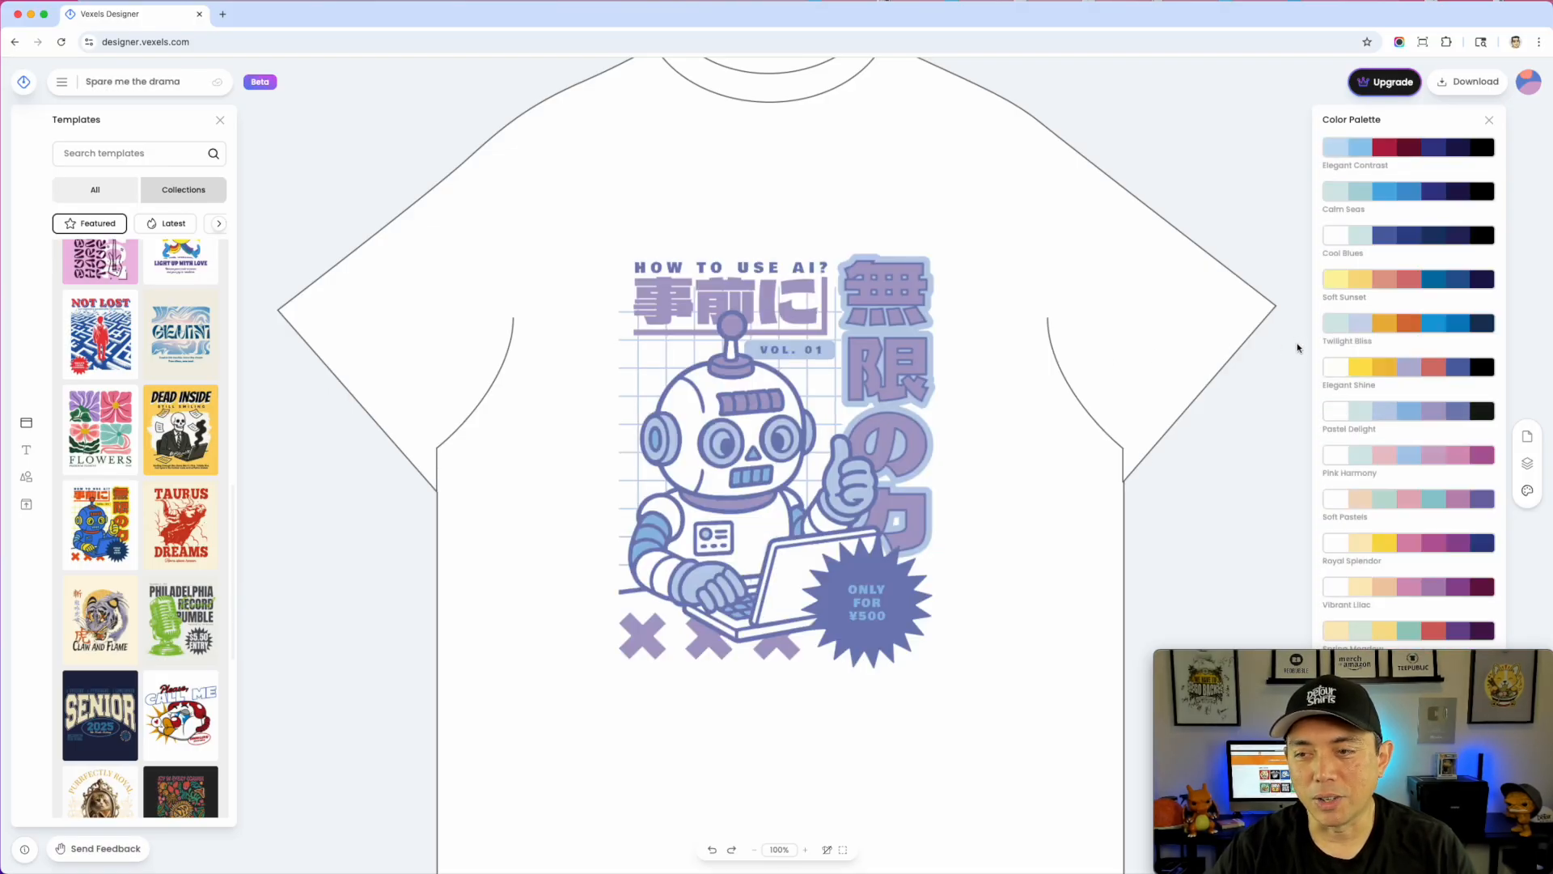
pyautogui.click(1438, 542)
pyautogui.scroll(-5, 1448, 457)
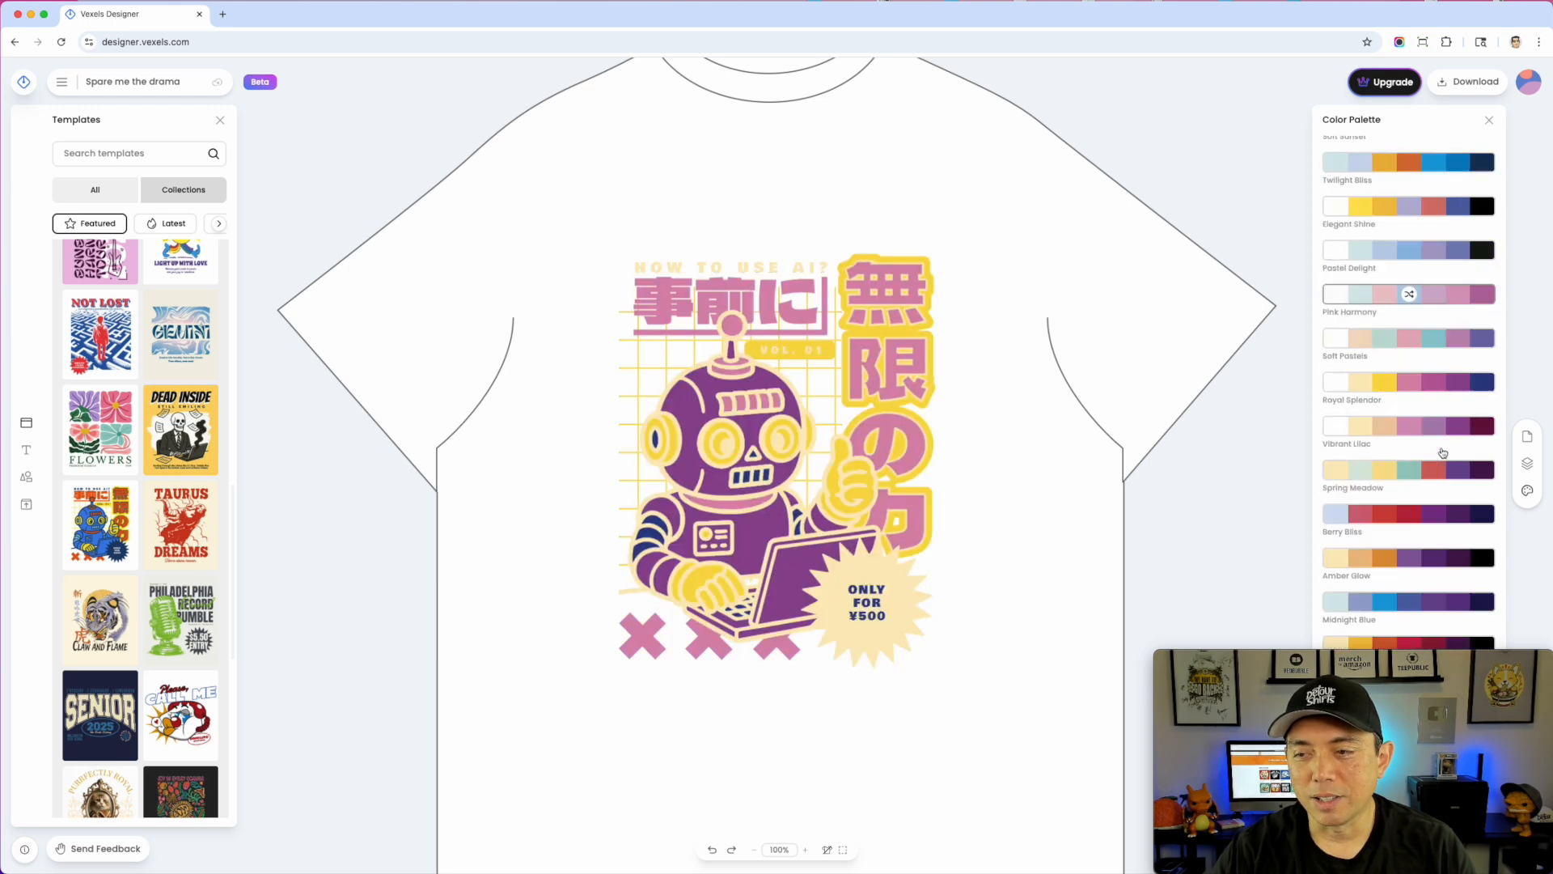
pyautogui.click(1438, 458)
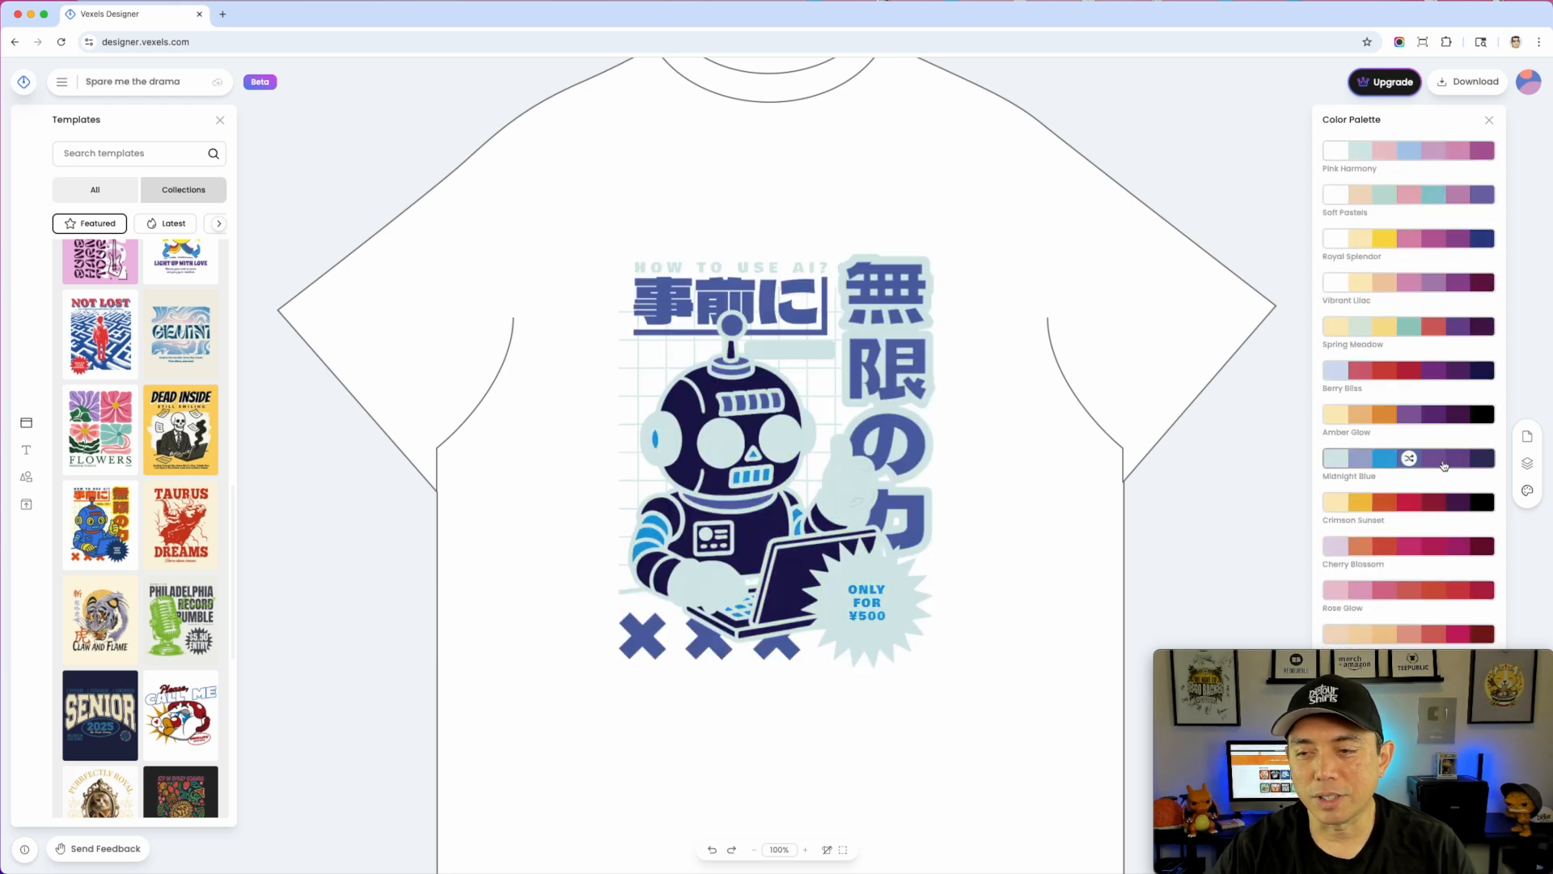
pyautogui.click(1437, 506)
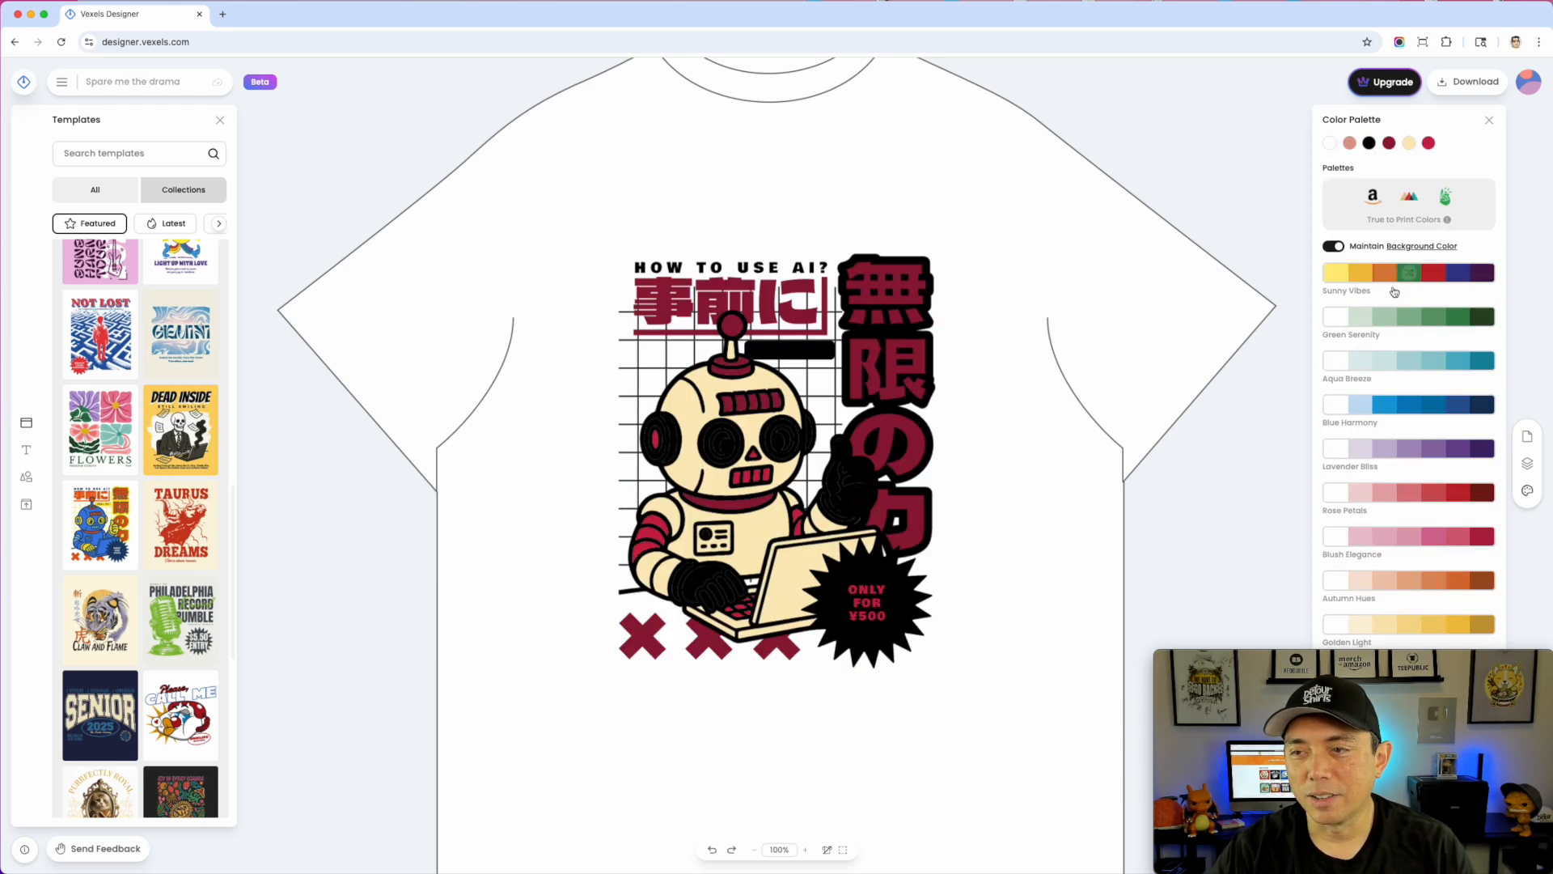
# - Apply the Sunny Vibes palette to the robot design and shuffle its color arrangement several times
pyautogui.click(1408, 274)
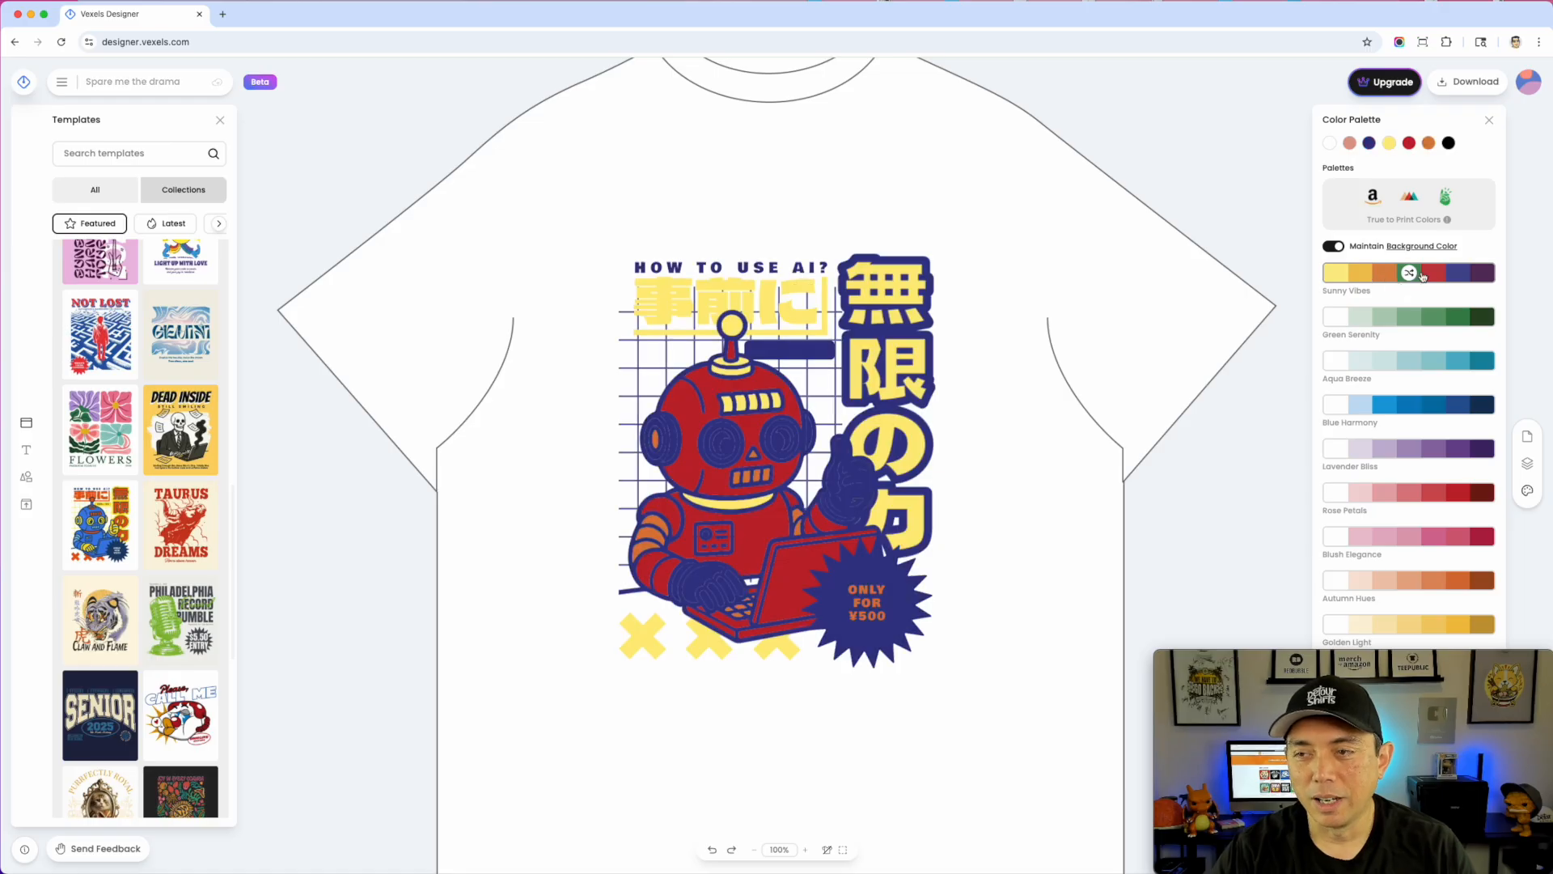
pyautogui.click(1409, 273)
pyautogui.click(1409, 273)
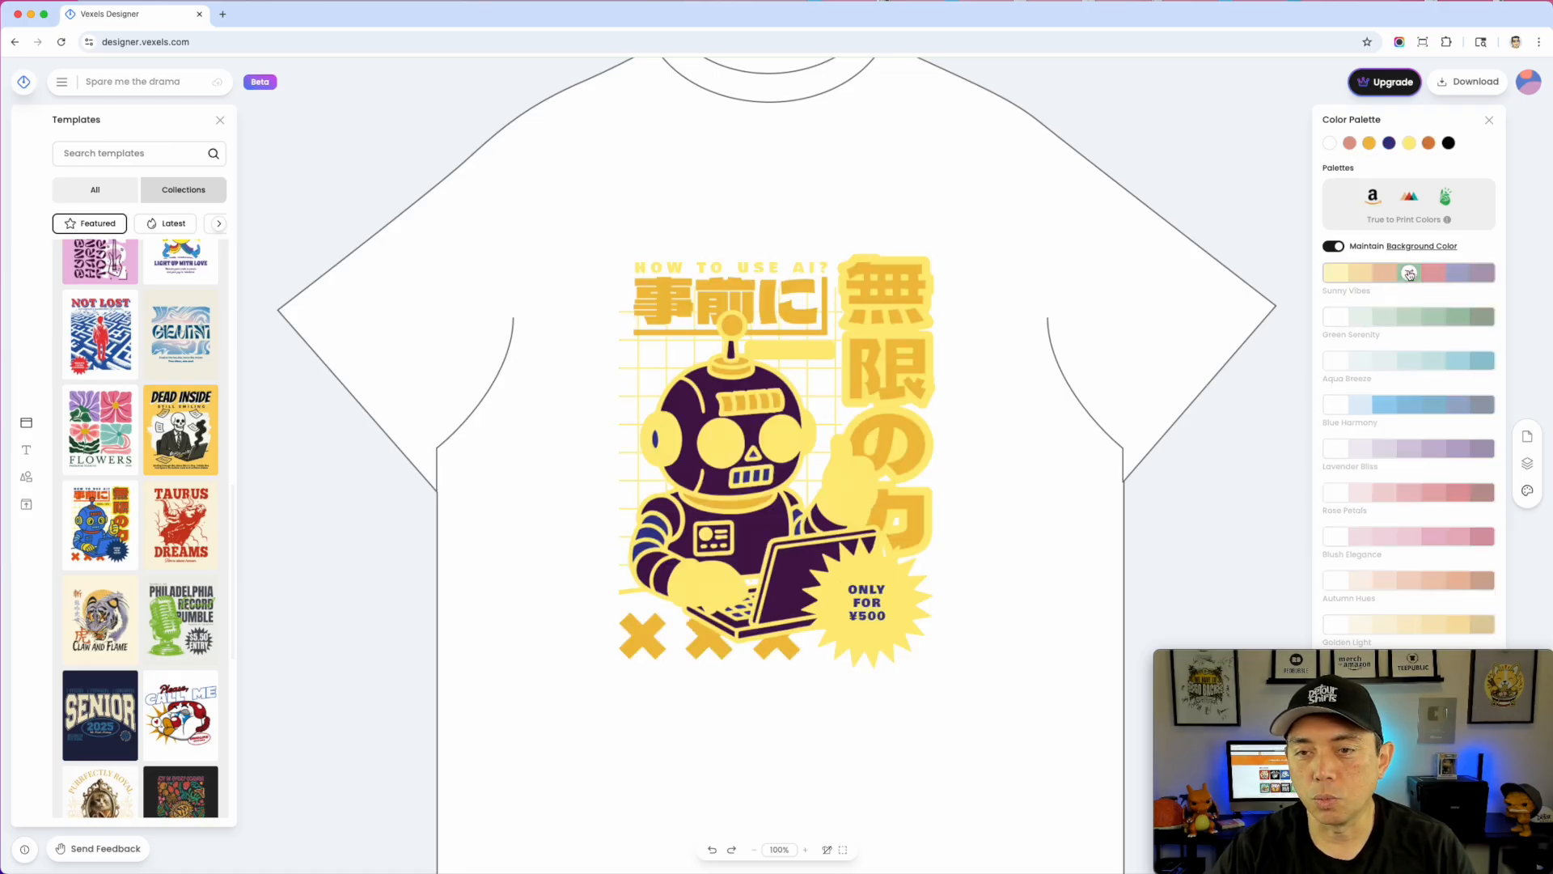
pyautogui.click(1409, 273)
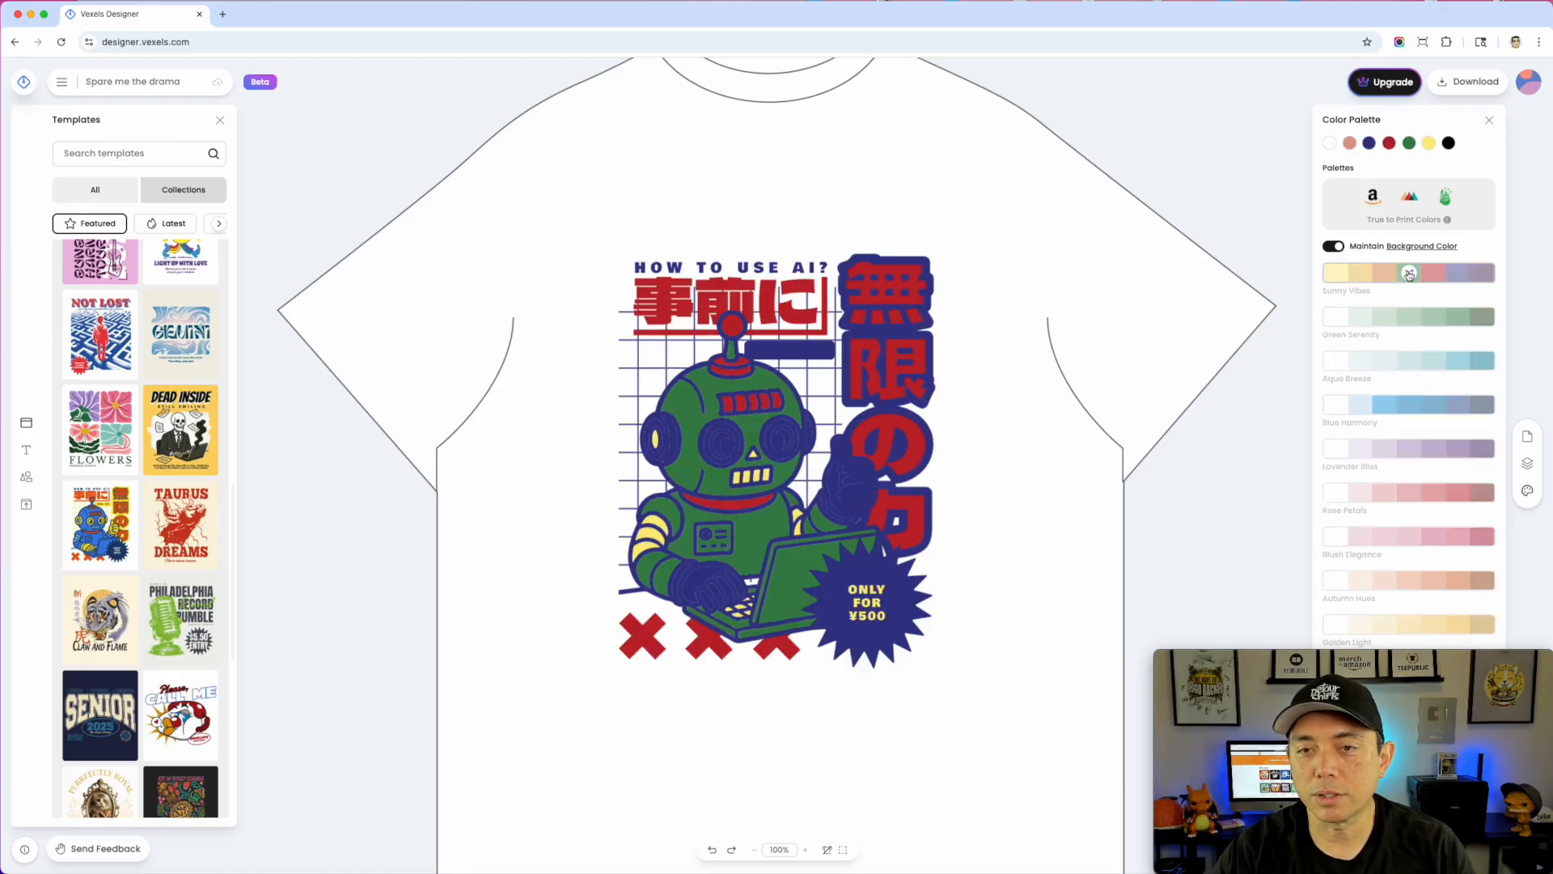
# - Apply and reshuffle the Green Serenity and Aqua Breeze palettes, ending with a reshuffled Blue Harmony palette on the robot design
pyautogui.click(1430, 317)
pyautogui.click(1428, 318)
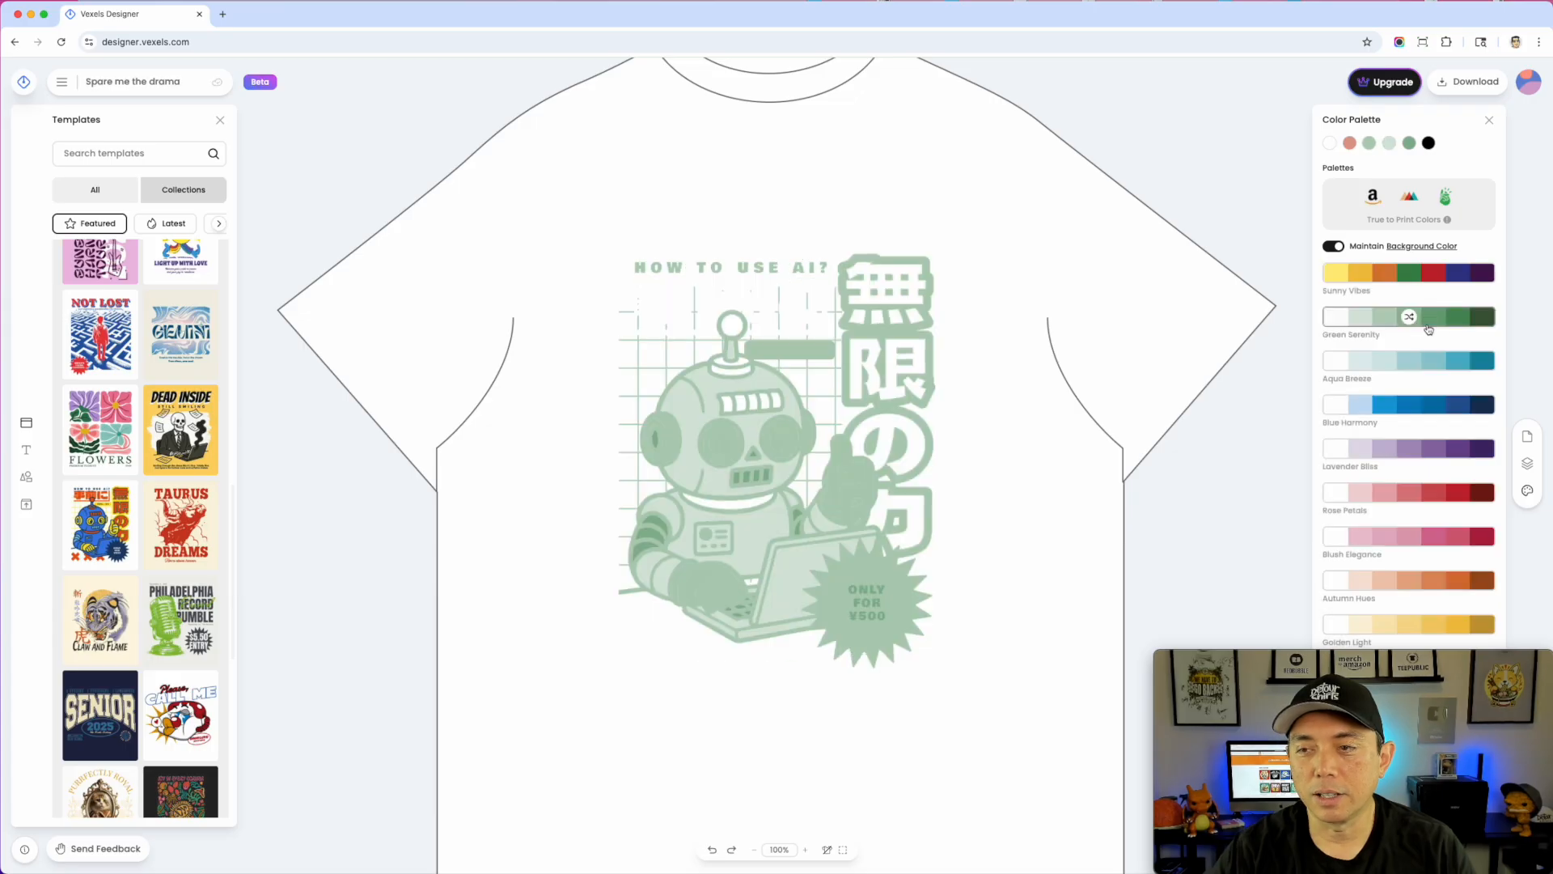
pyautogui.click(1422, 360)
pyautogui.click(1421, 362)
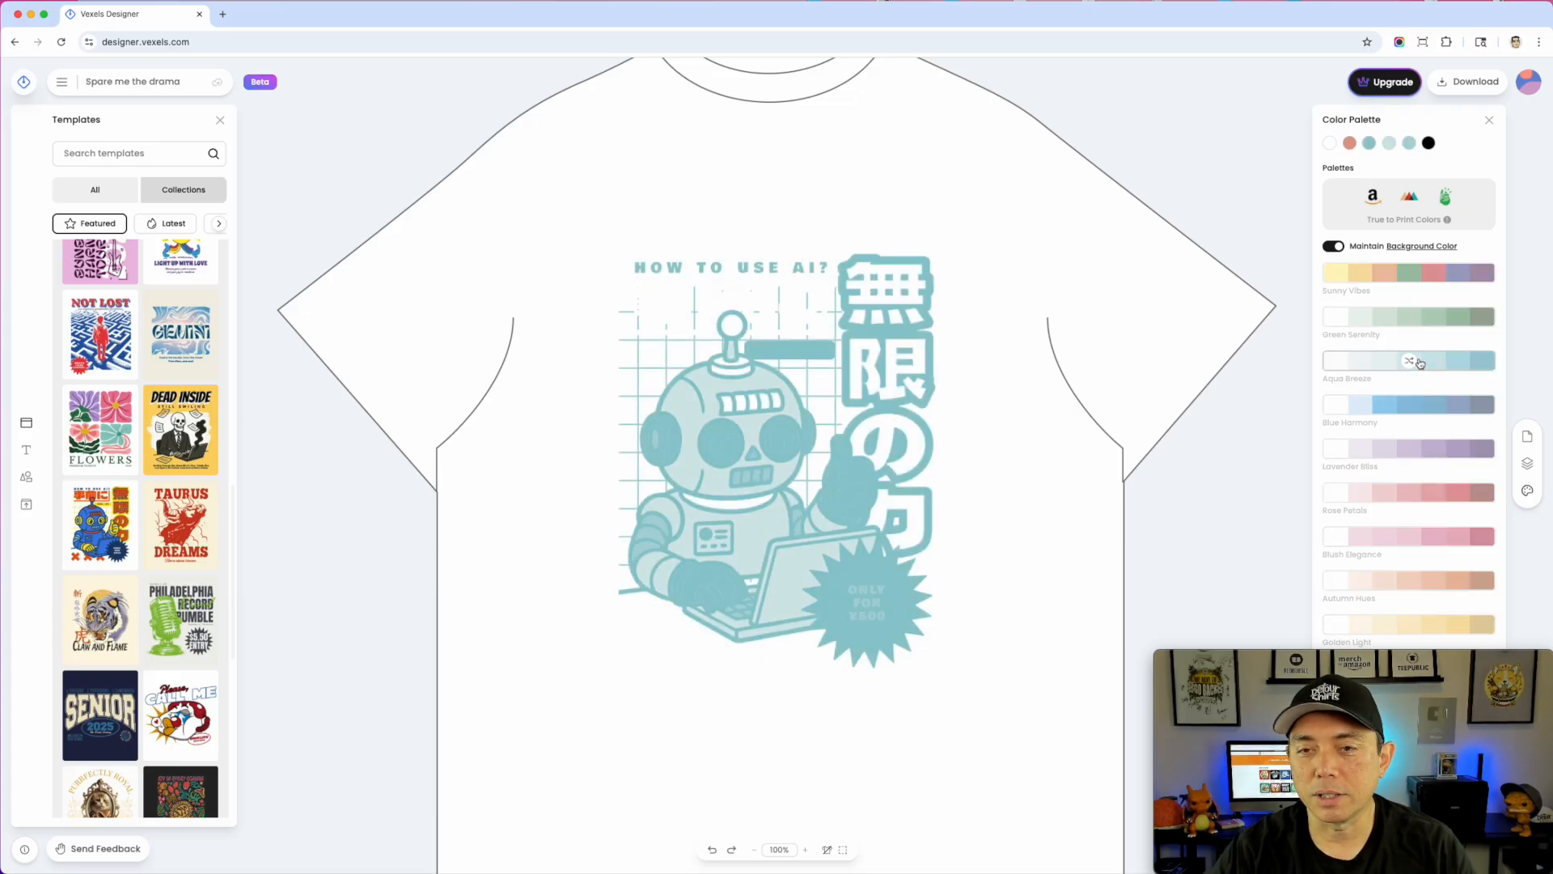
pyautogui.click(1412, 405)
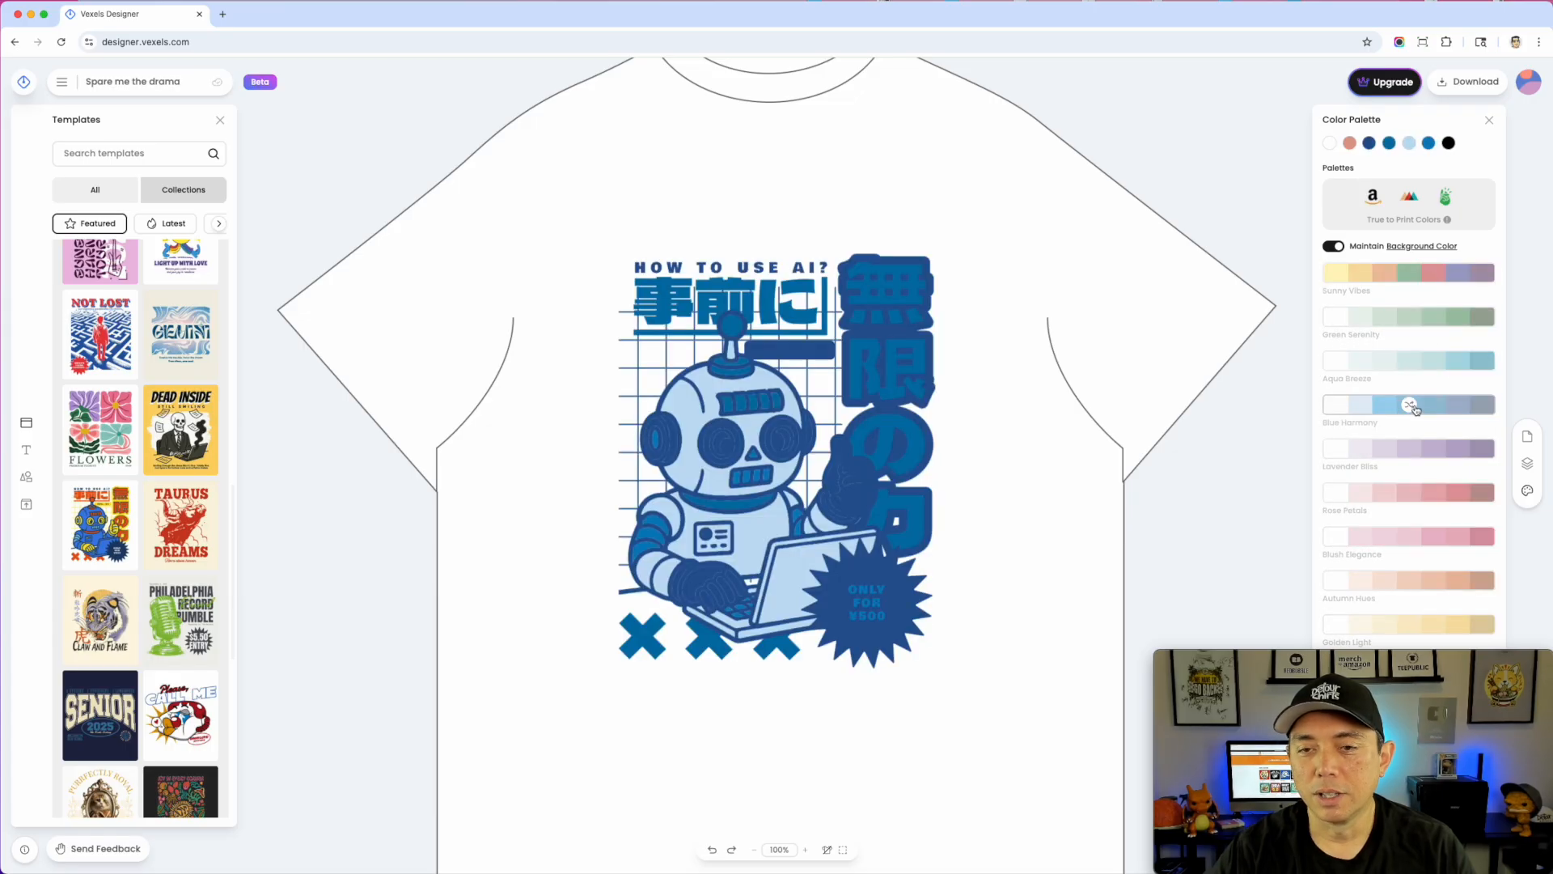
pyautogui.click(1413, 405)
pyautogui.click(1413, 405)
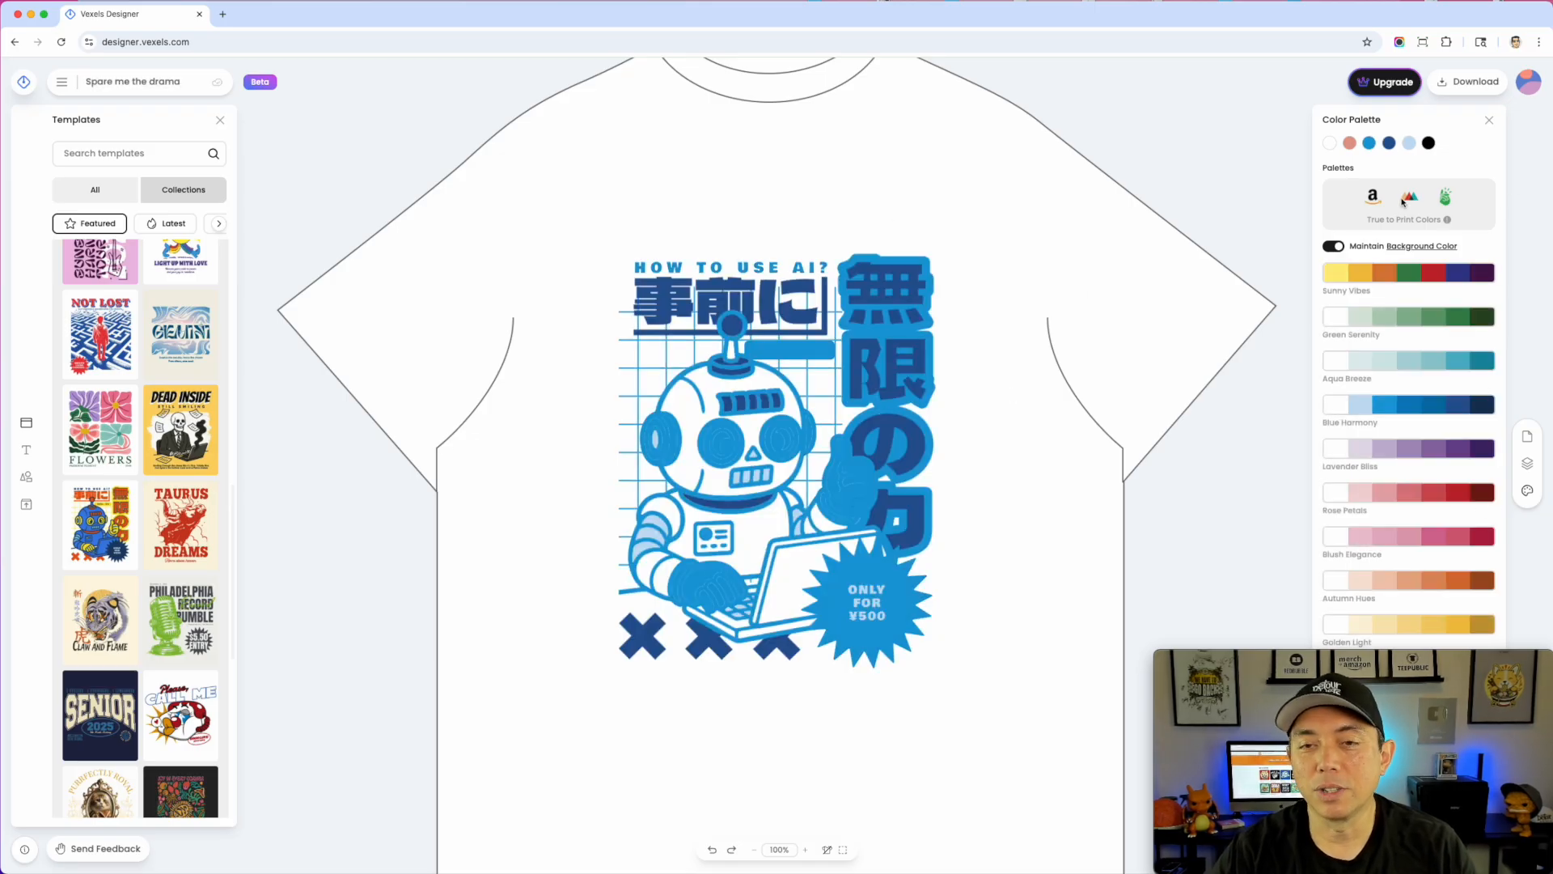
# - Change the salmon palette color to dark brown and the design's dark blue to light grey
pyautogui.click(1350, 145)
pyautogui.moveTo(1420, 176); pyautogui.dragTo(1397, 210)
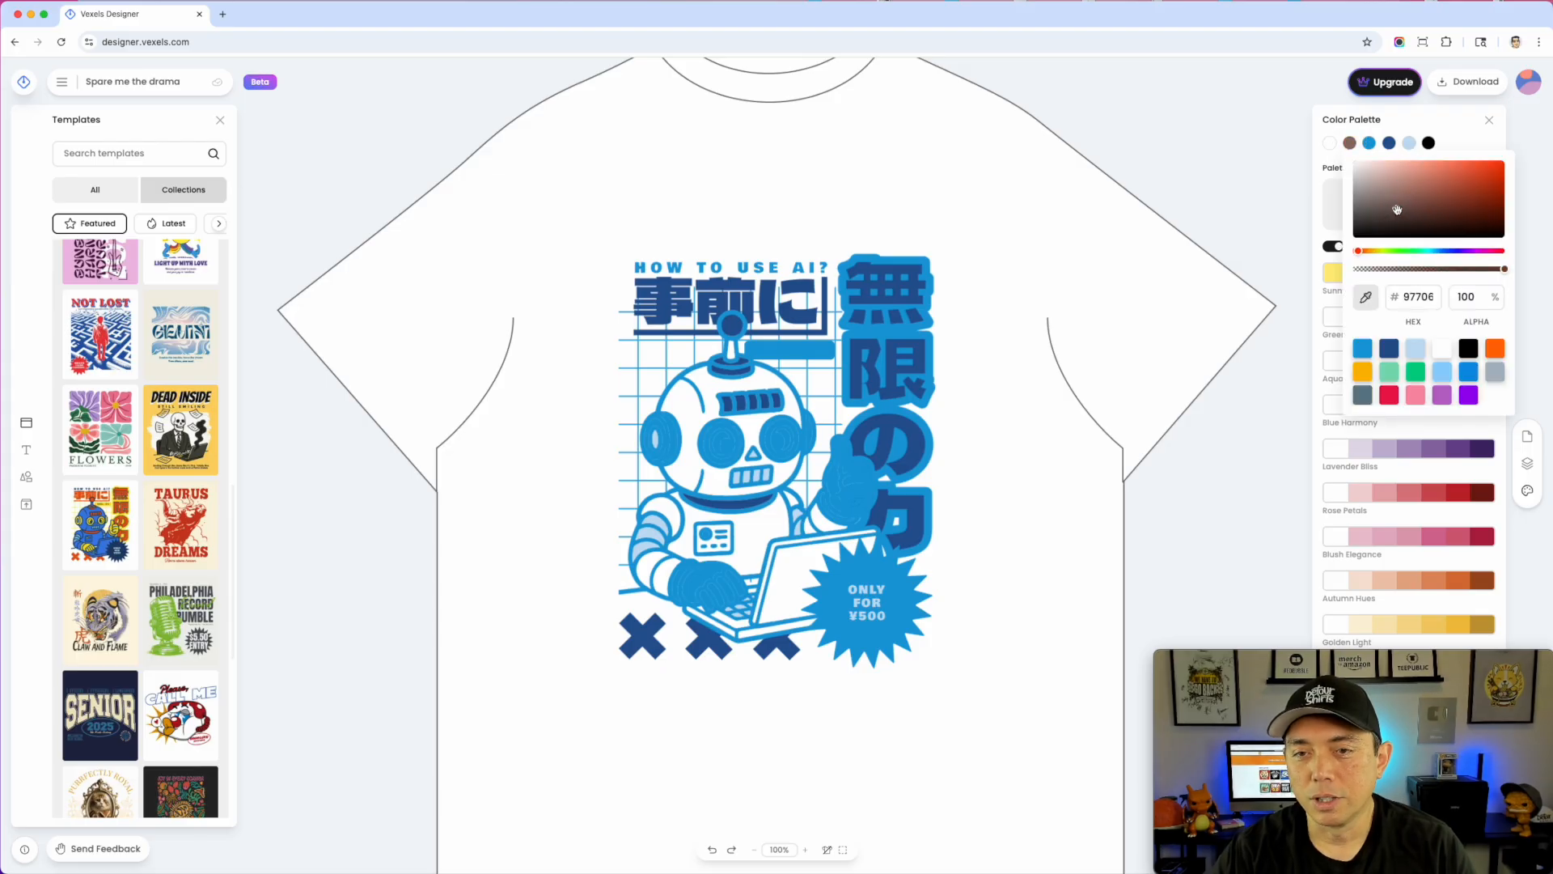
pyautogui.click(1390, 142)
pyautogui.moveTo(1333, 197); pyautogui.dragTo(1224, 185)
# - Recolor only the bright blue in the robot graphic to a muted slate blue-grey and close the color palette
pyautogui.click(876, 288)
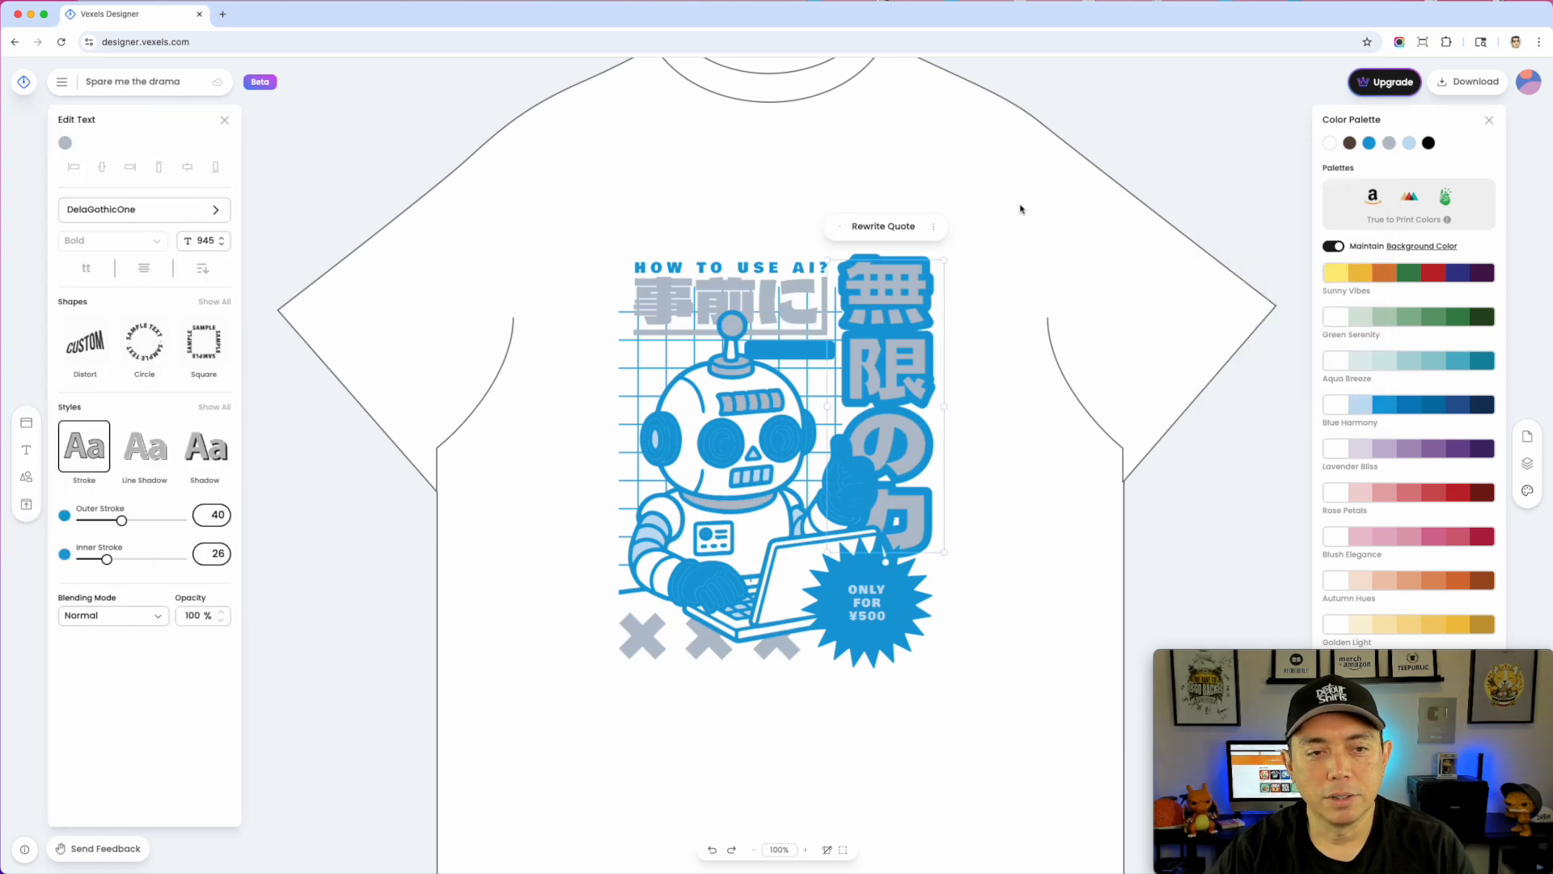
pyautogui.click(679, 416)
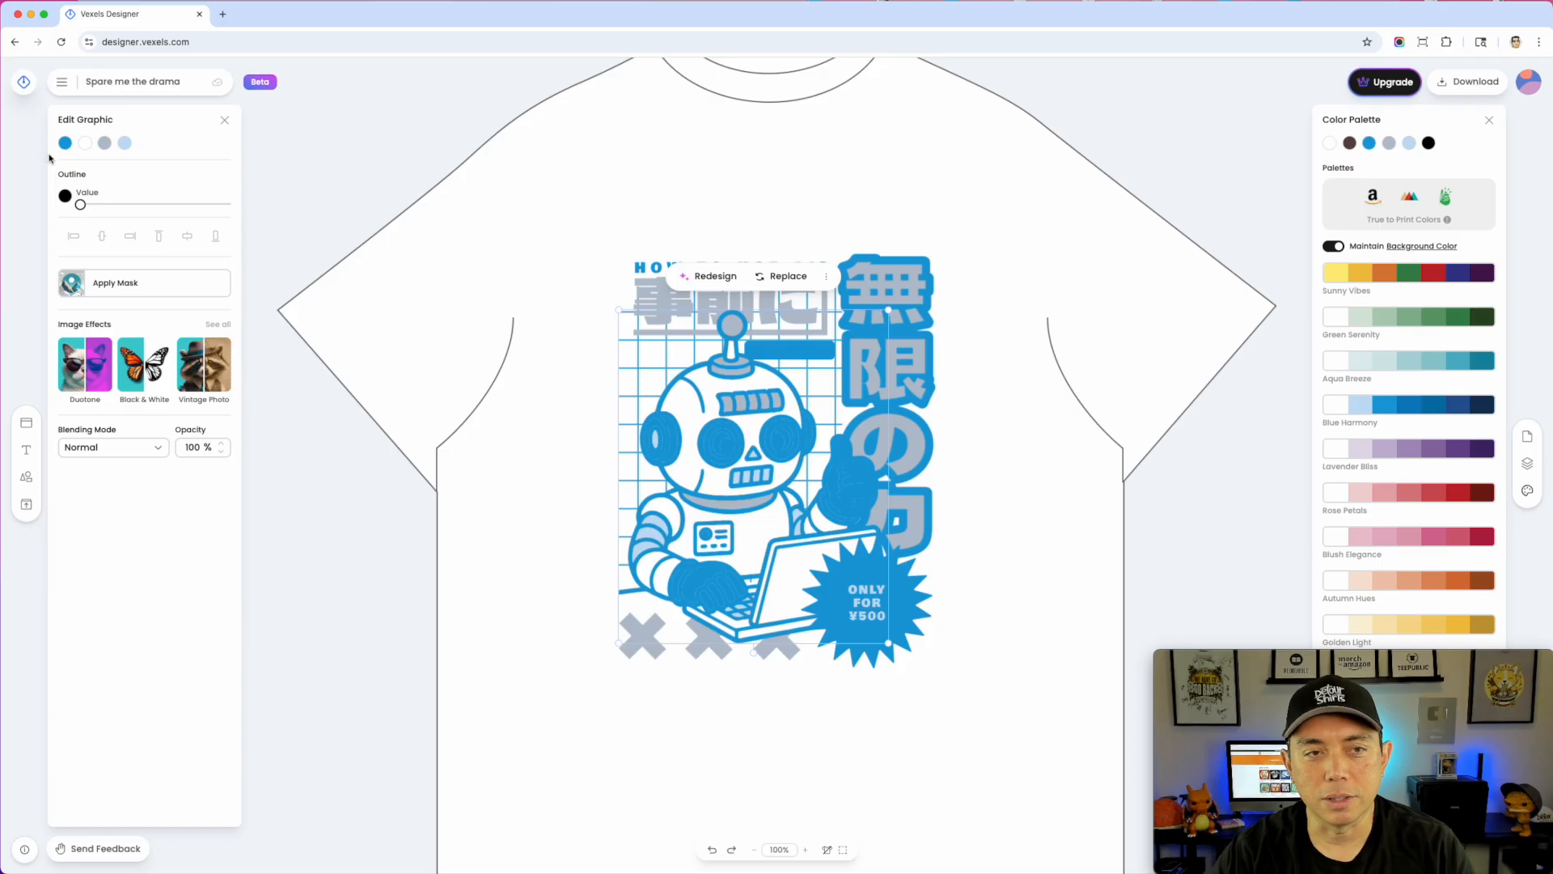
pyautogui.click(66, 144)
pyautogui.moveTo(194, 178); pyautogui.dragTo(103, 199)
pyautogui.click(912, 153)
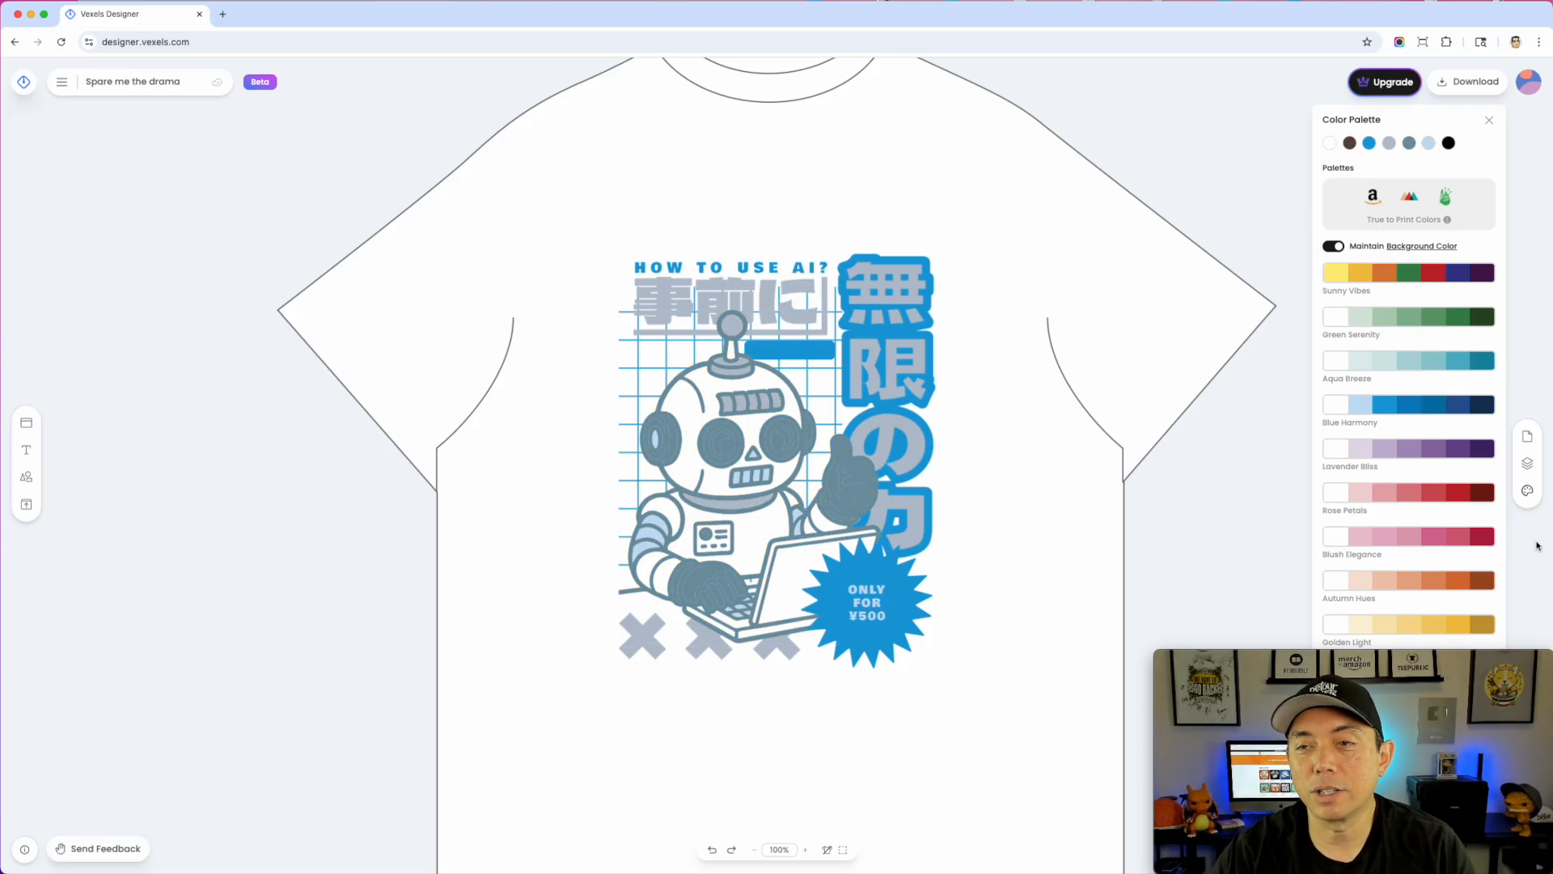
pyautogui.click(1526, 497)
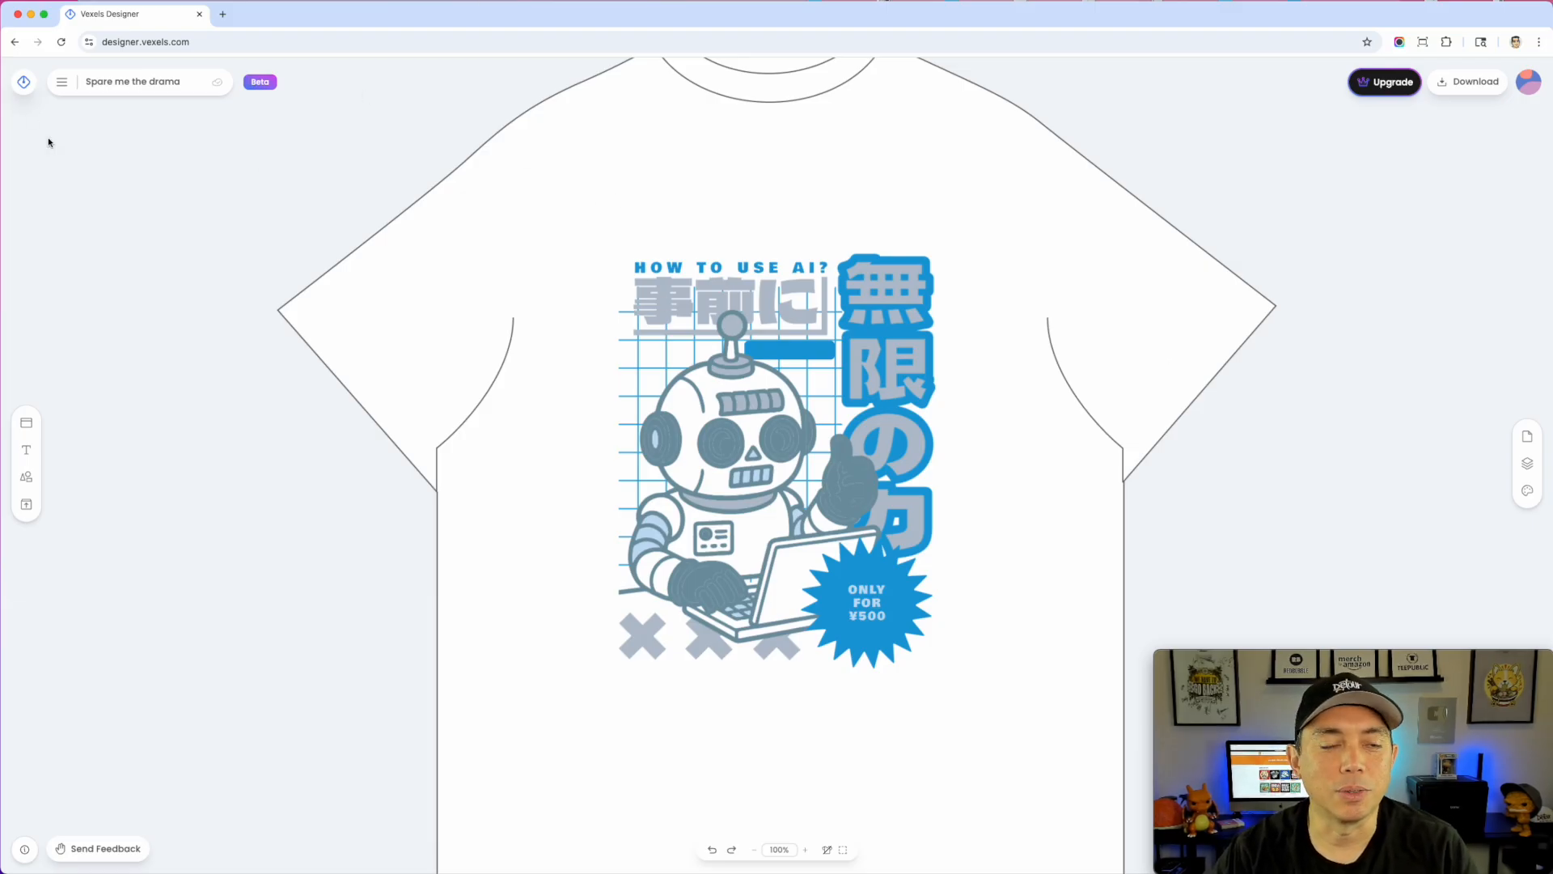
# - Open the Vexels pricing page from the home page and compare the monthly and yearly plan prices
pyautogui.click(23, 84)
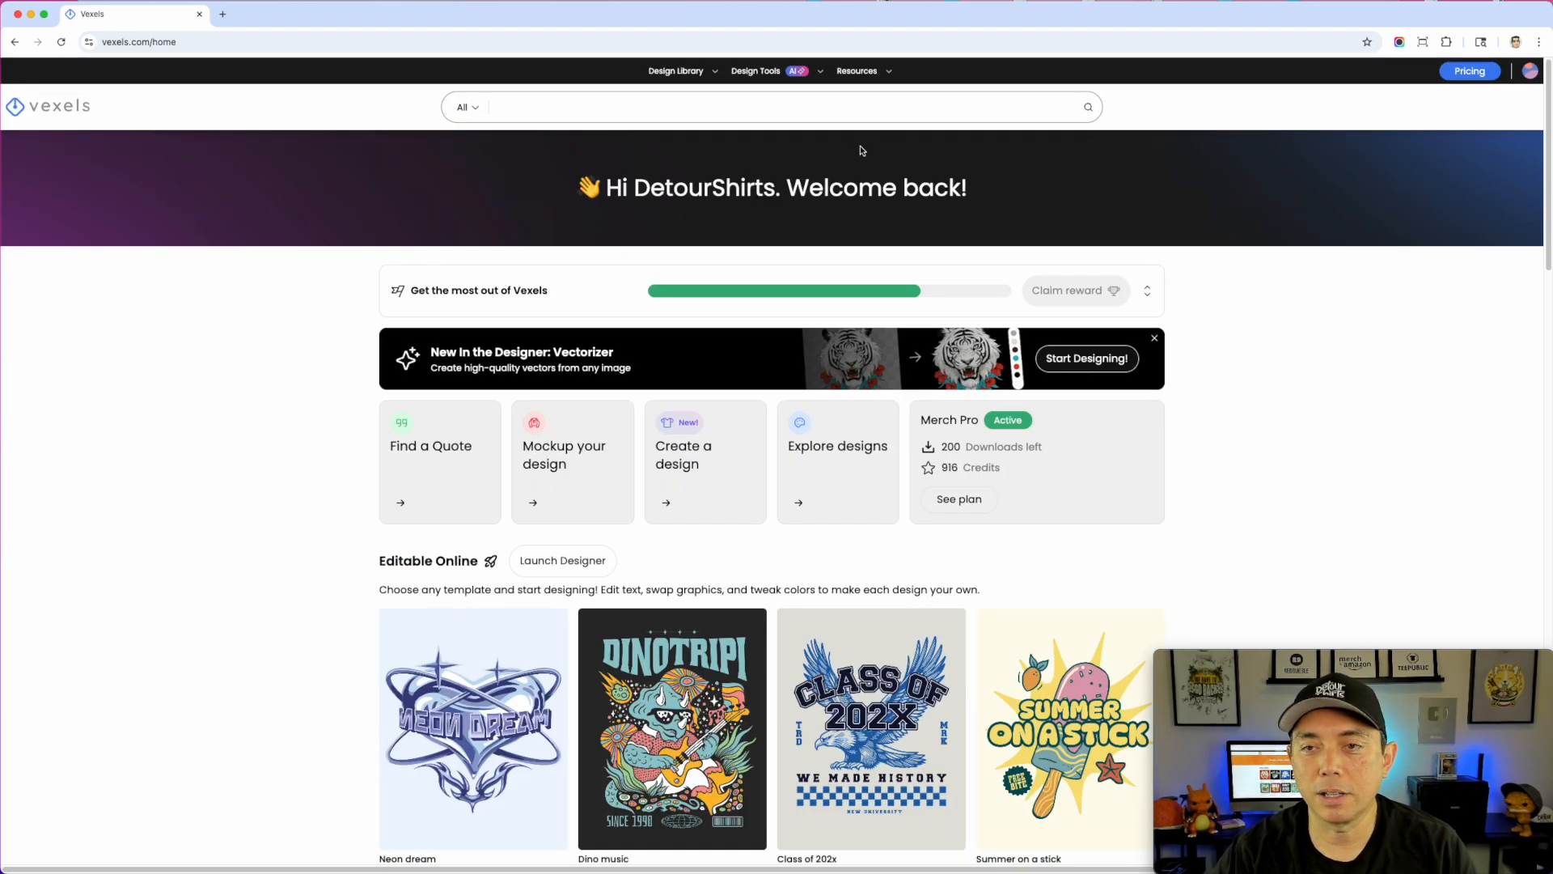
pyautogui.click(1477, 73)
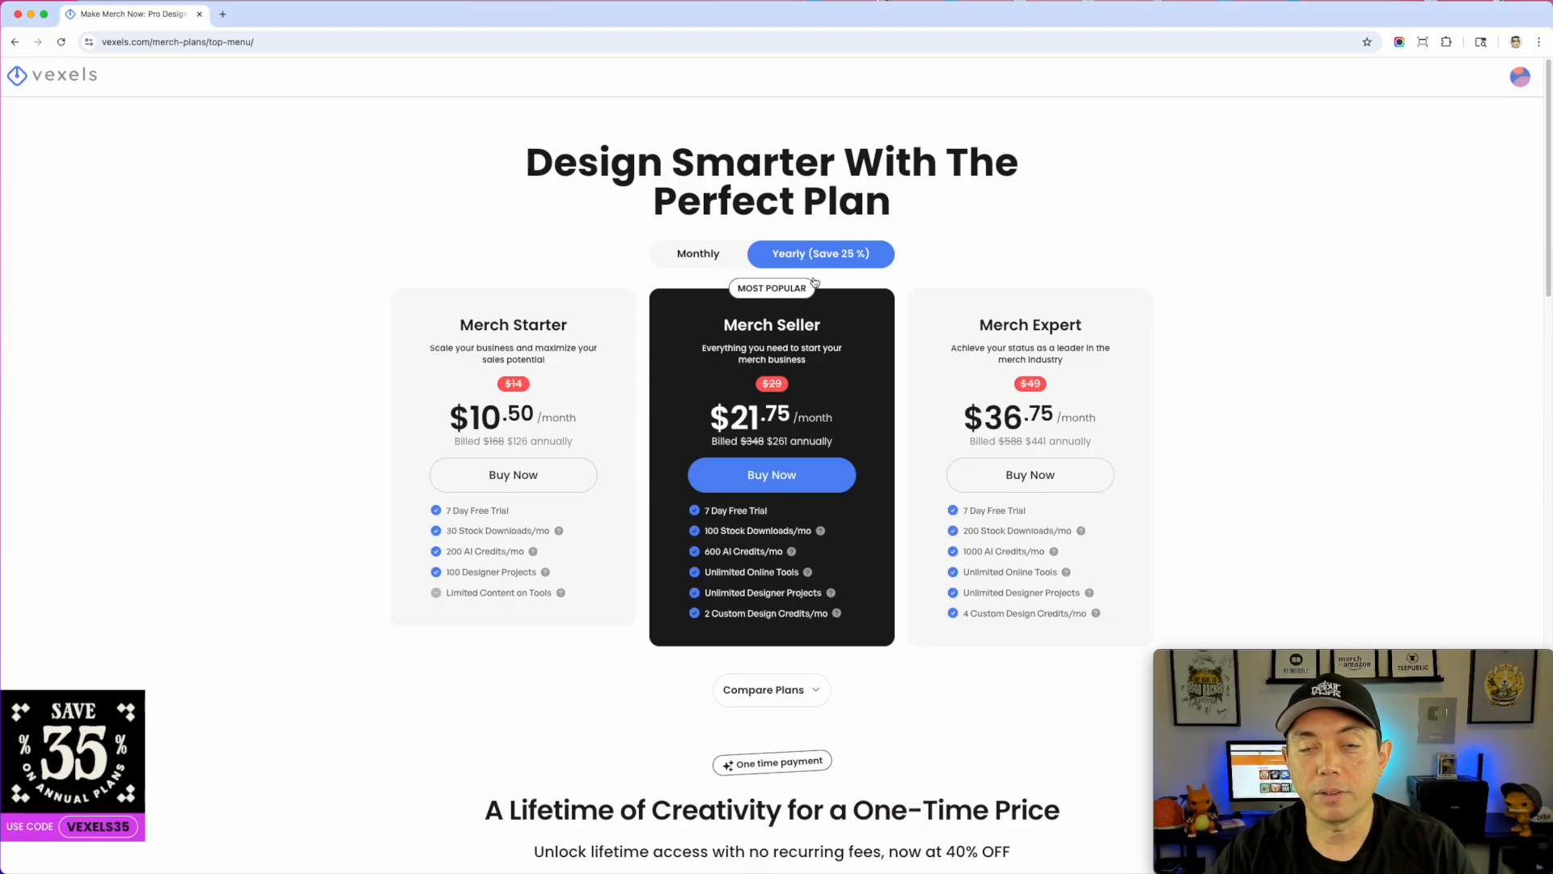
pyautogui.click(687, 267)
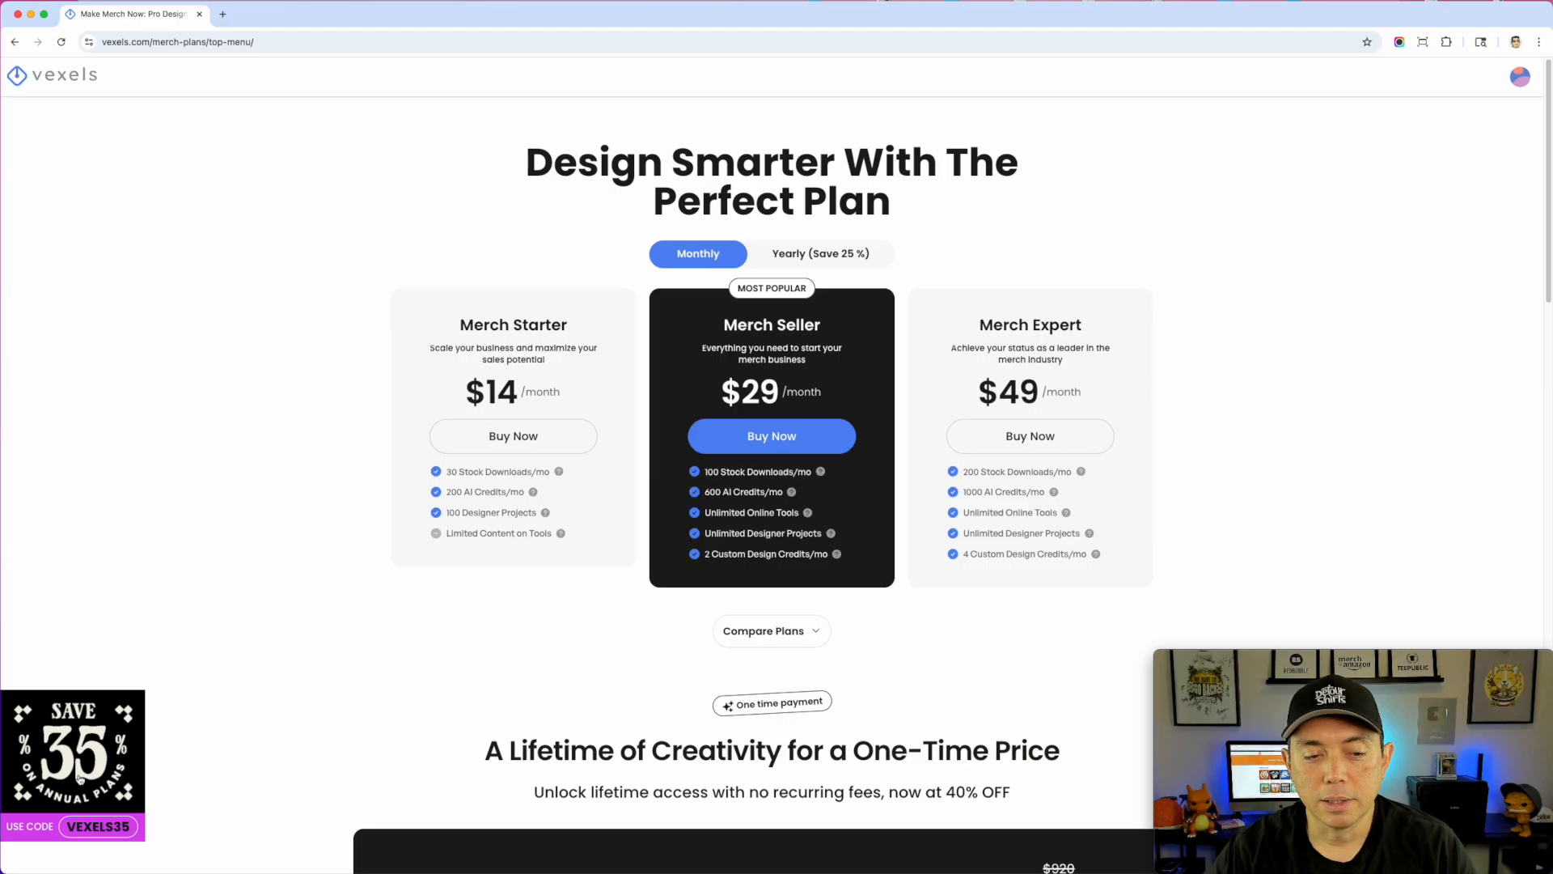
pyautogui.click(799, 261)
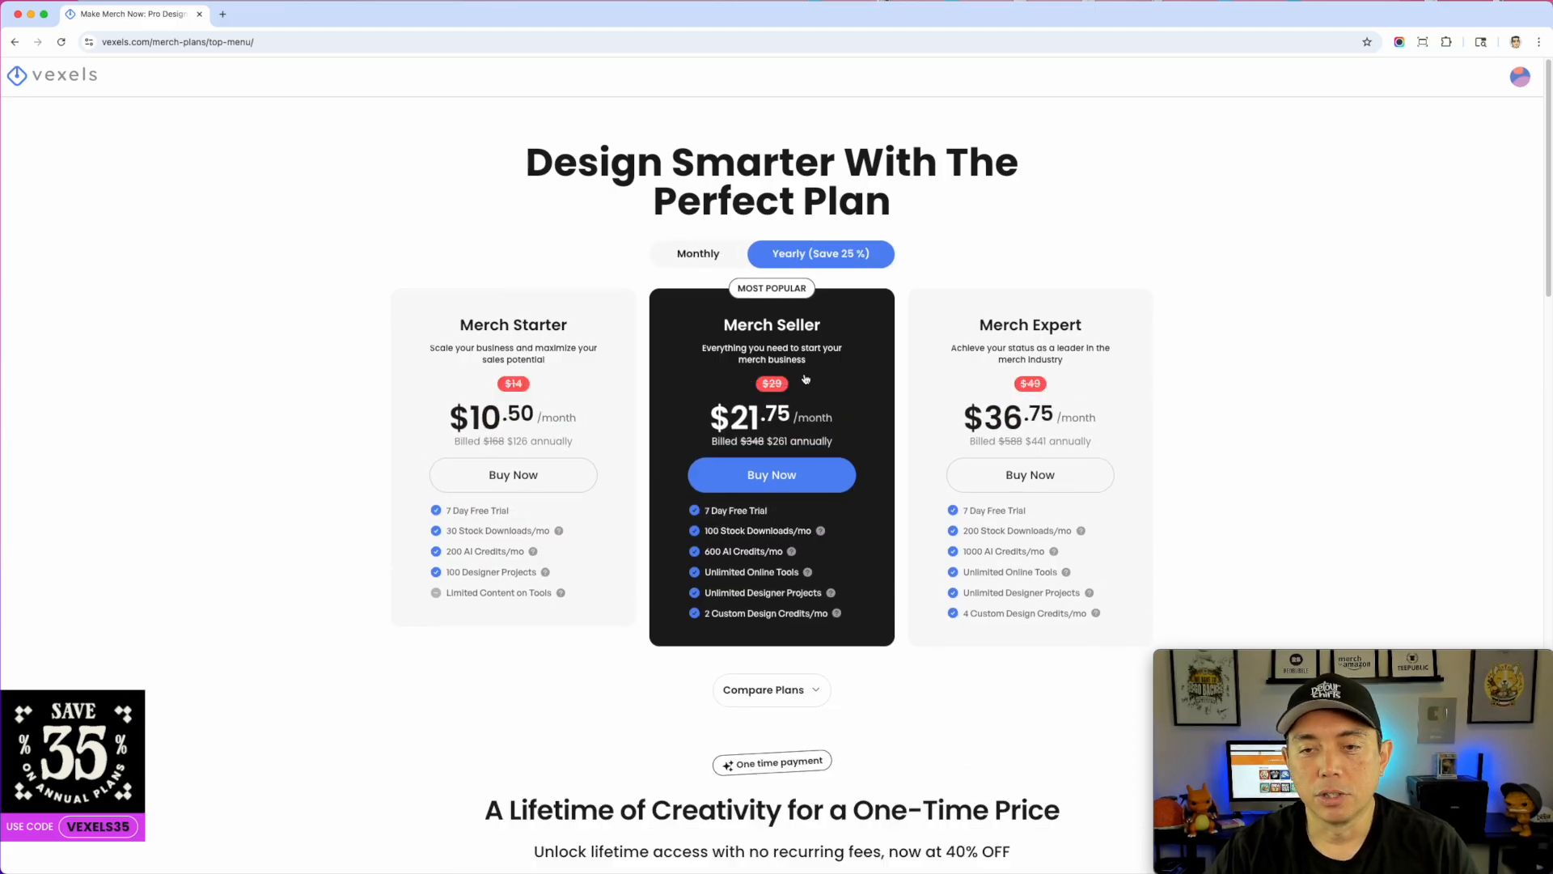